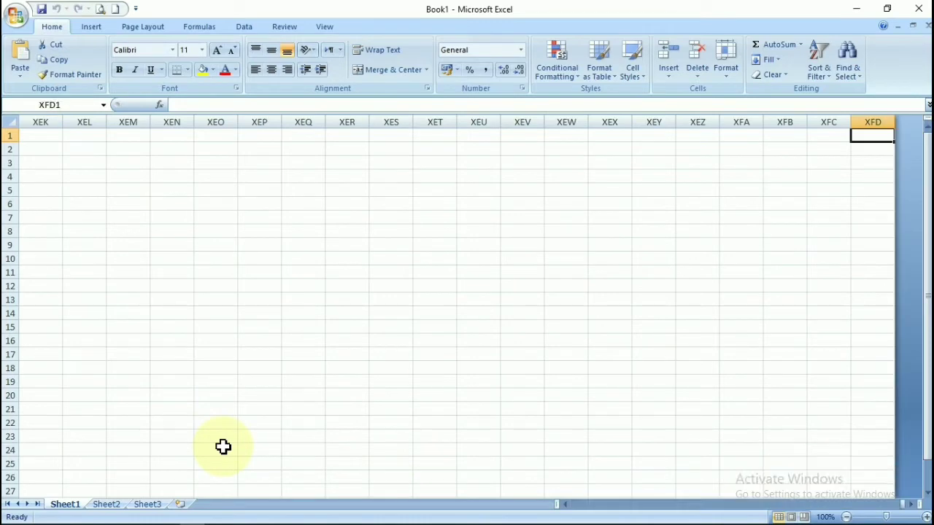
Enter 1 in cell A1, copy it across row 1 to the last column, and select the whole filled row.
{"action": "key", "text": "ctrl+Left"}
{"action": "type", "text": "1"}
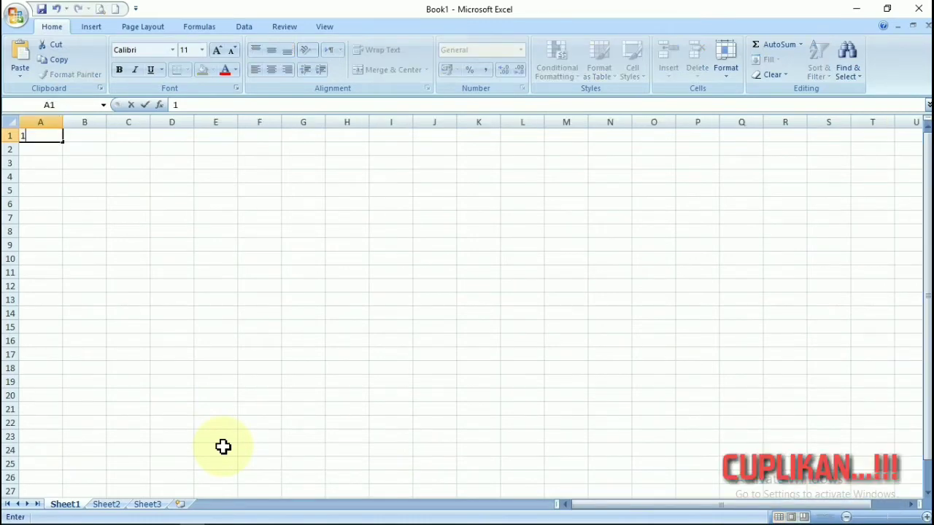
{"action": "key", "text": "Return"}
{"action": "key", "text": "Up"}
{"action": "key", "text": "ctrl+c"}
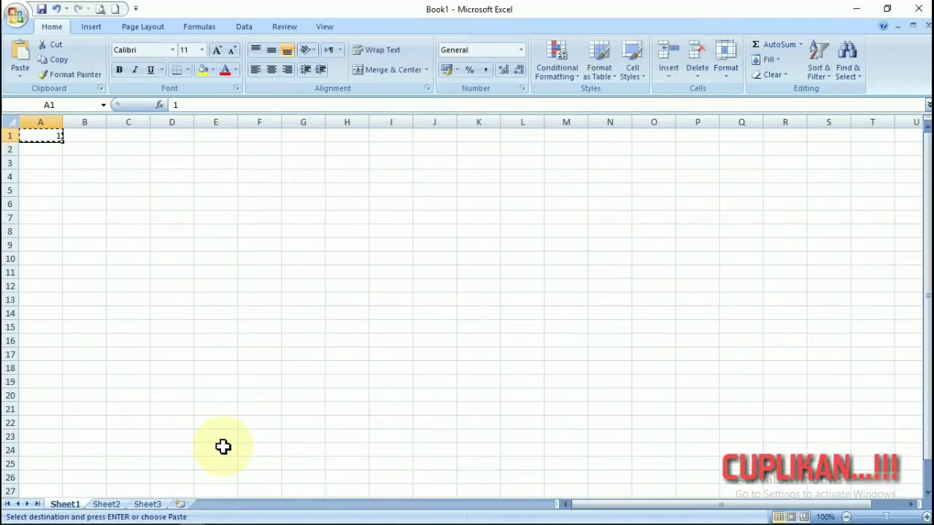
{"action": "key", "text": "Right"}
{"action": "key", "text": "ctrl+shift+Right"}
{"action": "key", "text": "Return"}
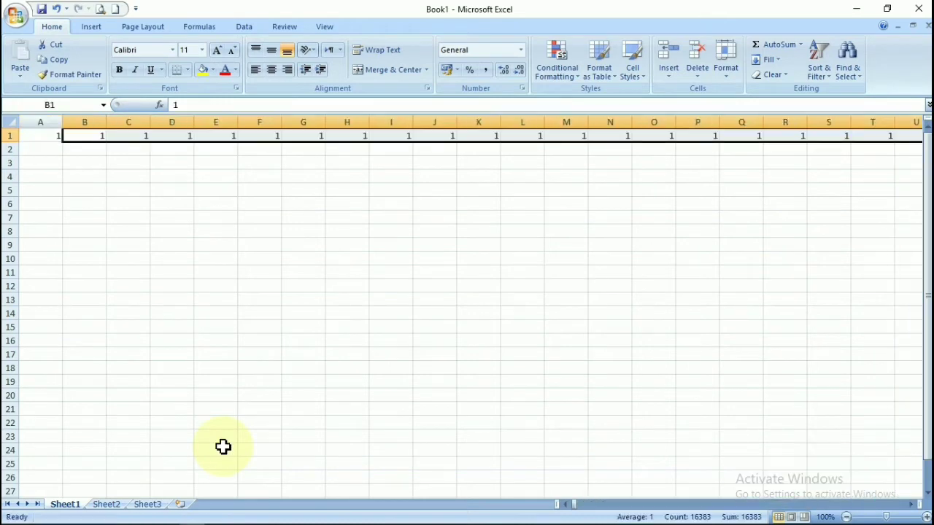
{"action": "key", "text": "Left"}
{"action": "key", "text": "ctrl+shift+Right"}
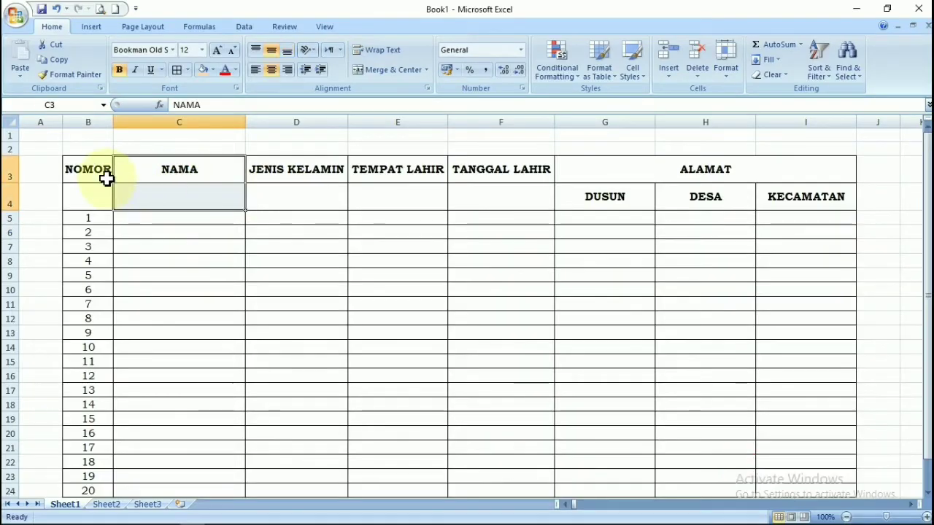
Merge and center the NOMOR header over B3:B4 and the NAMA header over C3:C4.
{"action": "left_click_drag", "start_coordinate": [89, 172], "coordinate": [82, 194]}
{"action": "left_click", "coordinate": [164, 188]}
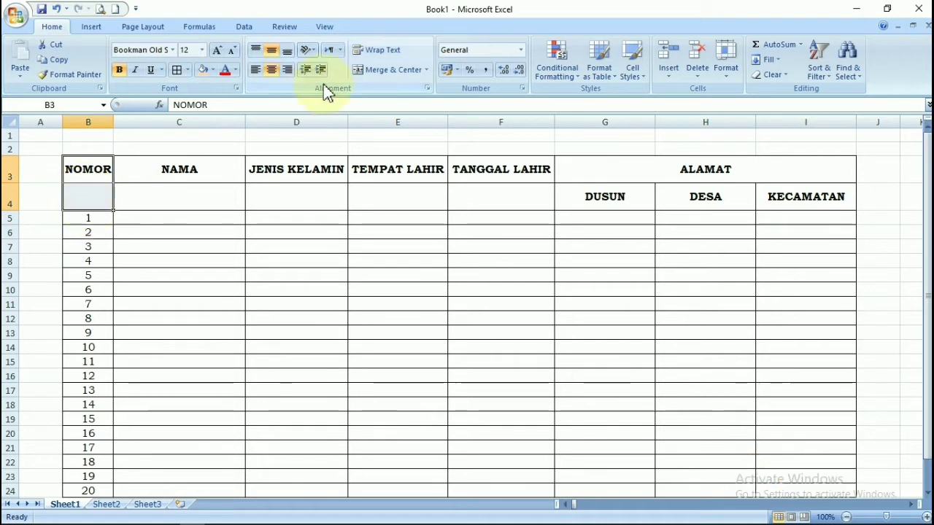
{"action": "left_click", "coordinate": [381, 70]}
{"action": "left_click_drag", "start_coordinate": [175, 170], "coordinate": [242, 193]}
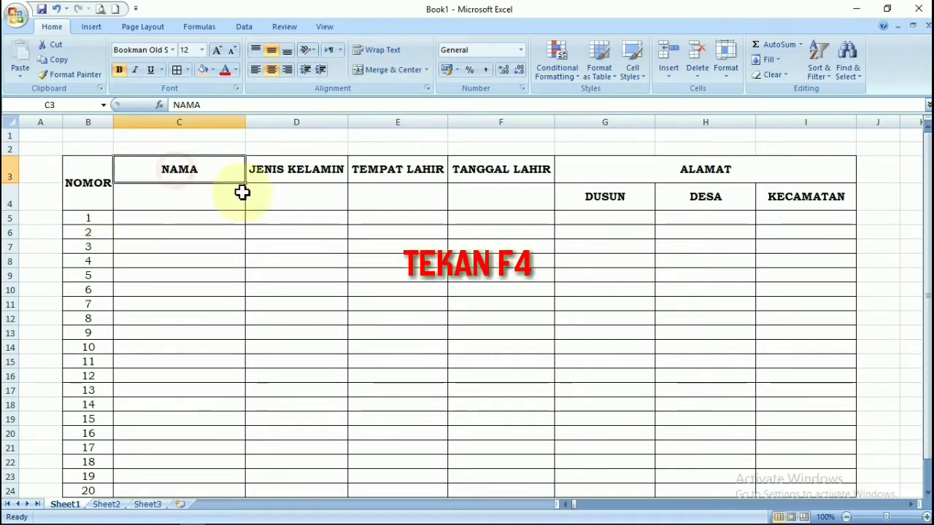
{"action": "key", "text": "F4"}
Repeat the merge on the JENIS KELAMIN, TEMPAT LAHIR and TANGGAL LAHIR headers, each spanning rows 3 and 4.
{"action": "key", "text": "Right"}
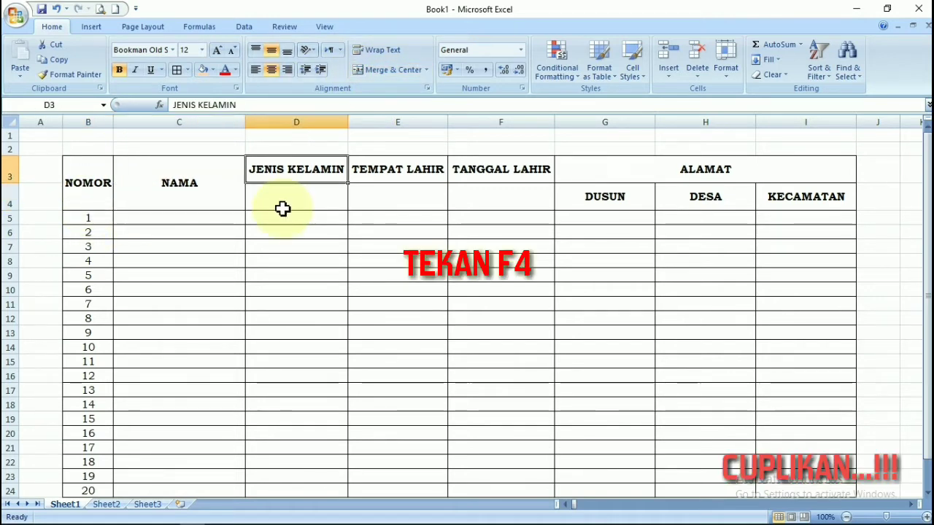
{"action": "key", "text": "shift+Down"}
{"action": "key", "text": "F4"}
{"action": "key", "text": "Right"}
{"action": "key", "text": "shift+Down"}
{"action": "key", "text": "F4"}
{"action": "key", "text": "Right"}
{"action": "key", "text": "shift+Down"}
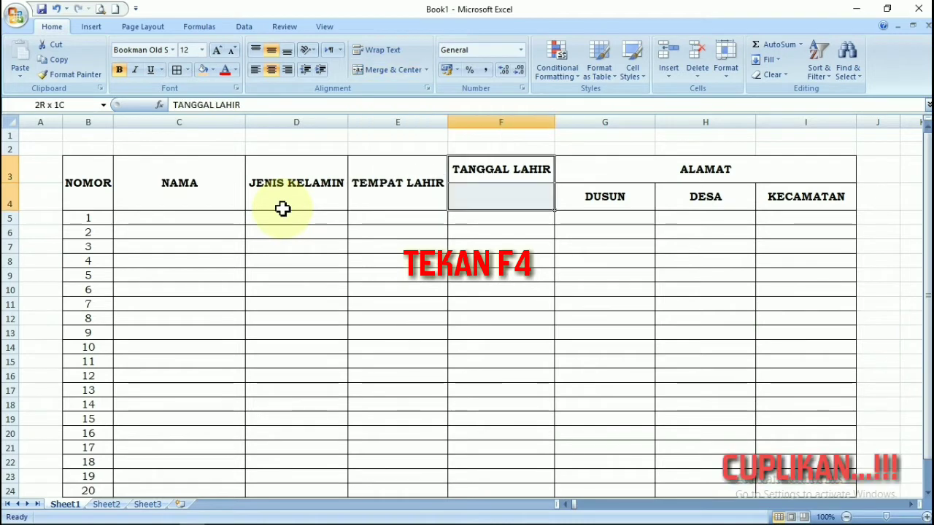
{"action": "key", "text": "F4"}
Fill the table's header range B3:I4 with the standard light green color.
{"action": "key", "text": "Right"}
{"action": "key", "text": "Down"}
{"action": "key", "text": "Down"}
{"action": "key", "text": "Left"}
{"action": "key", "text": "Left"}
{"action": "key", "text": "Left"}
{"action": "key", "text": "Left"}
{"action": "key", "text": "Left"}
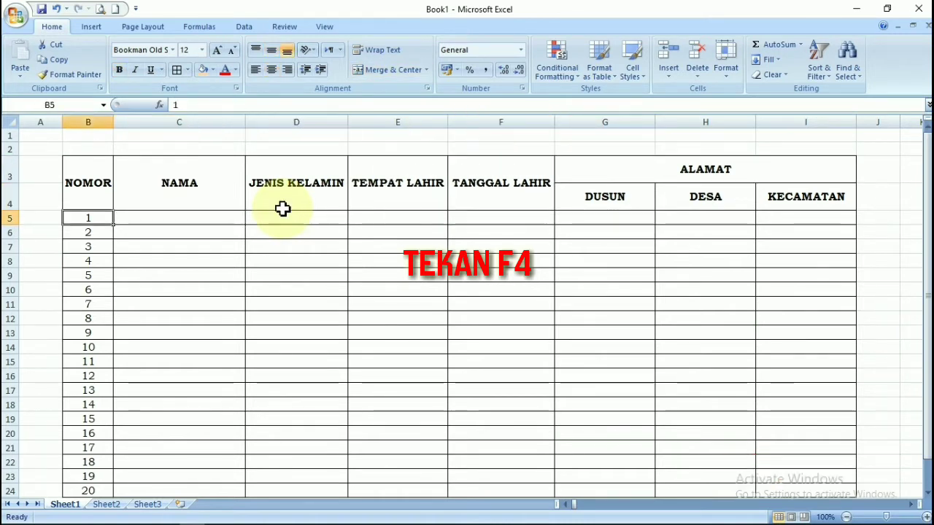
{"action": "key", "text": "Left"}
{"action": "key", "text": "Up"}
{"action": "key", "text": "Up"}
{"action": "key", "text": "Right"}
{"action": "key", "text": "shift+Right"}
{"action": "key", "text": "shift+Right"}
{"action": "key", "text": "shift+Right"}
{"action": "key", "text": "shift+Right"}
{"action": "key", "text": "shift+Right"}
{"action": "key", "text": "shift+Right"}
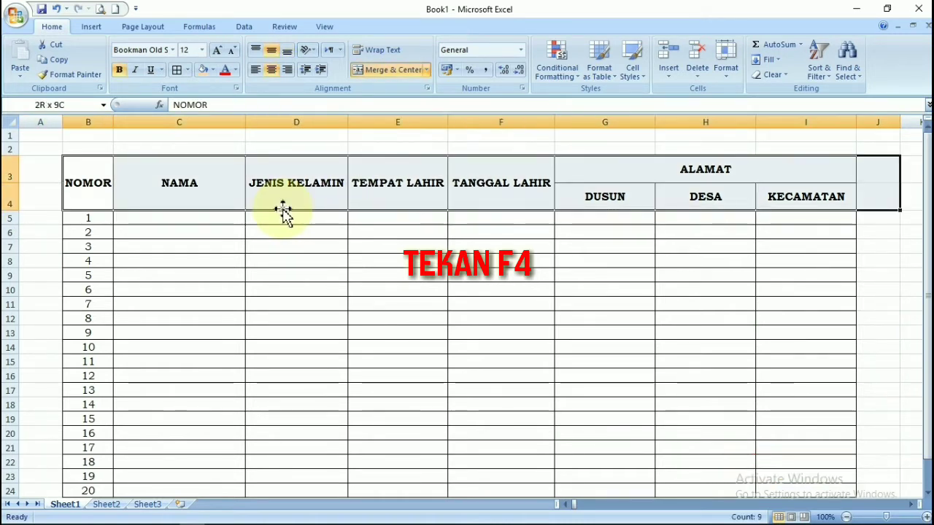
{"action": "key", "text": "shift+Left"}
{"action": "left_click", "coordinate": [212, 70]}
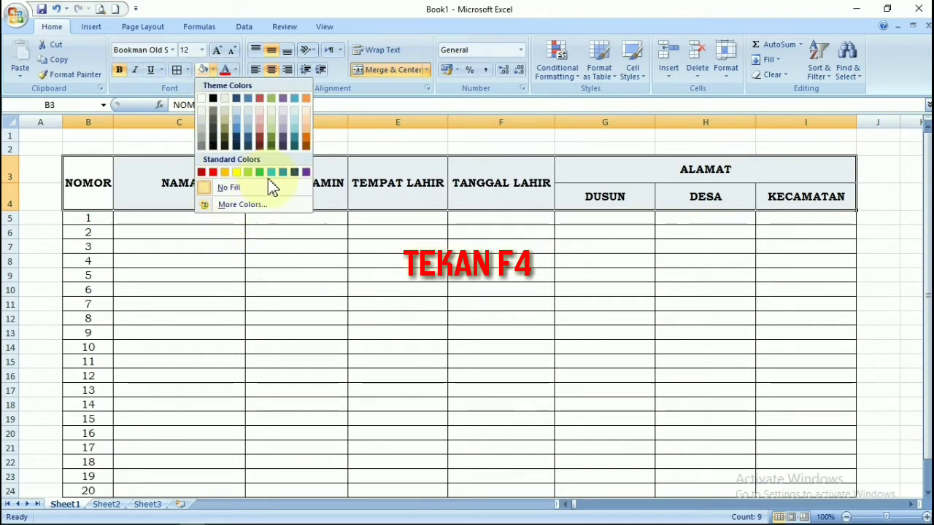
{"action": "left_click", "coordinate": [248, 172]}
{"action": "left_click", "coordinate": [261, 246]}
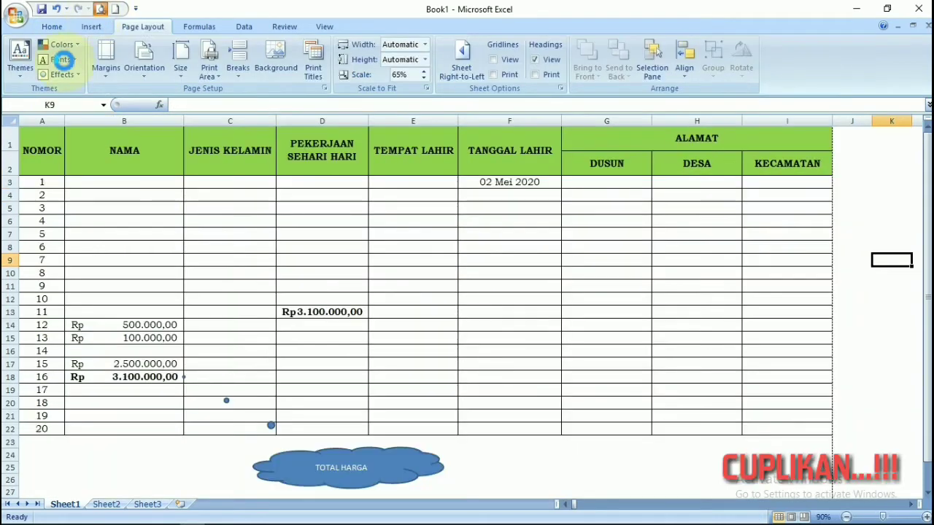
Open the print preview and turn off horizontal centering on the page.
{"action": "key", "text": "ctrl+F2"}
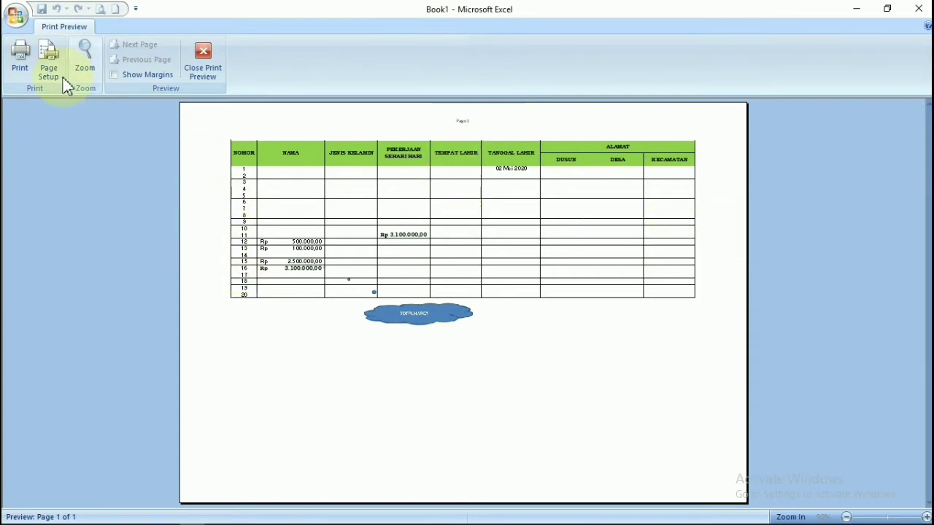
{"action": "left_click", "coordinate": [48, 59]}
{"action": "left_click", "coordinate": [314, 197]}
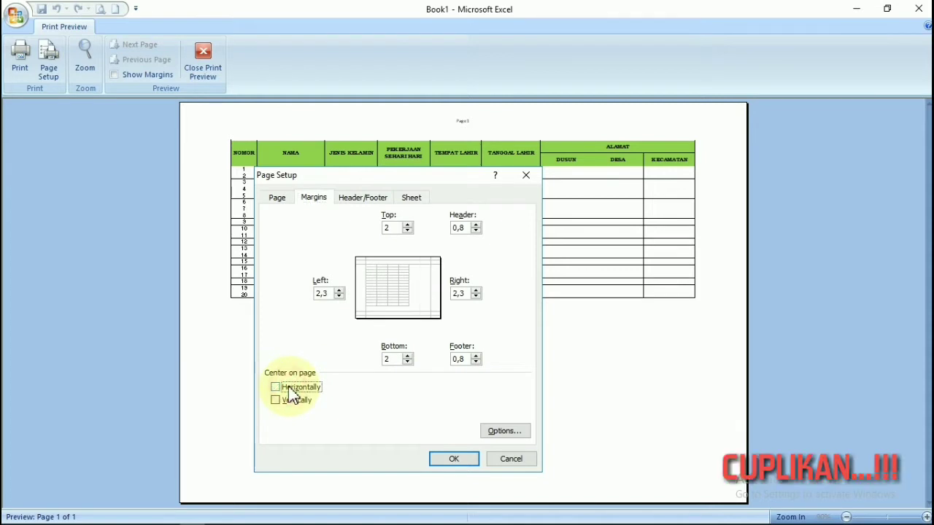
{"action": "left_click", "coordinate": [444, 454]}
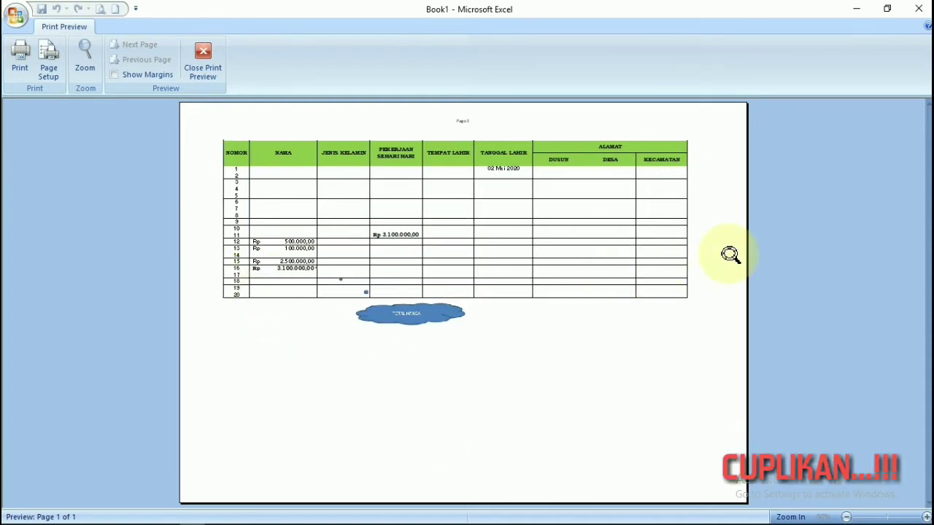
Turn horizontal page centering back on for the printed table.
{"action": "left_click", "coordinate": [48, 62]}
{"action": "left_click", "coordinate": [278, 387]}
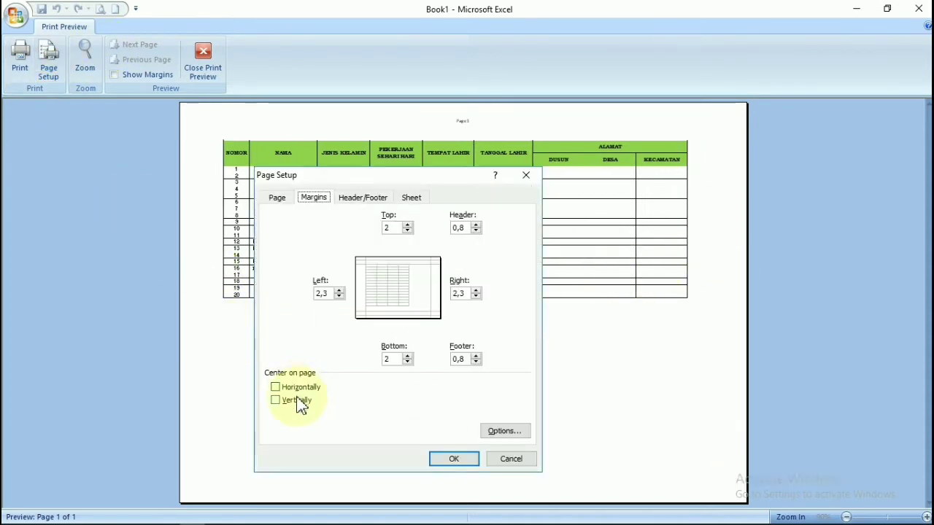
{"action": "left_click", "coordinate": [453, 459]}
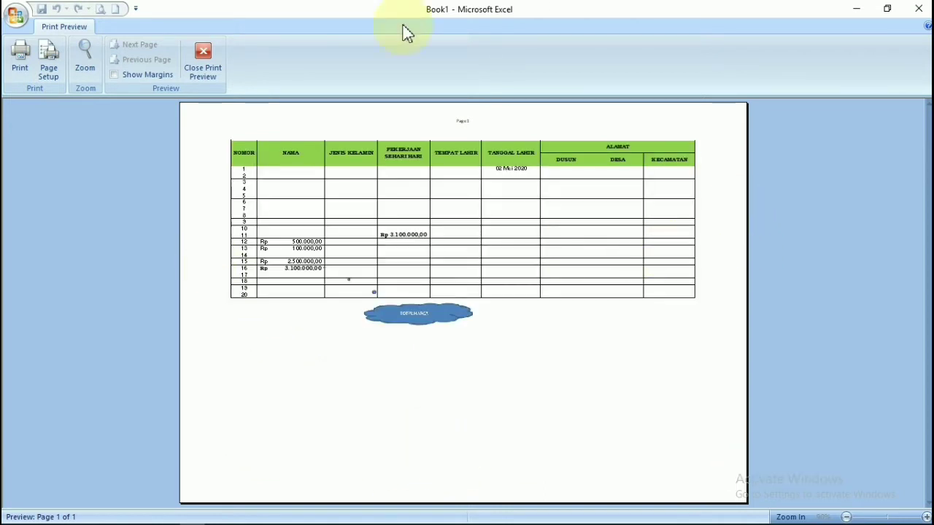
Center the printed table vertically on the page as well and close the print preview.
{"action": "left_click", "coordinate": [50, 73]}
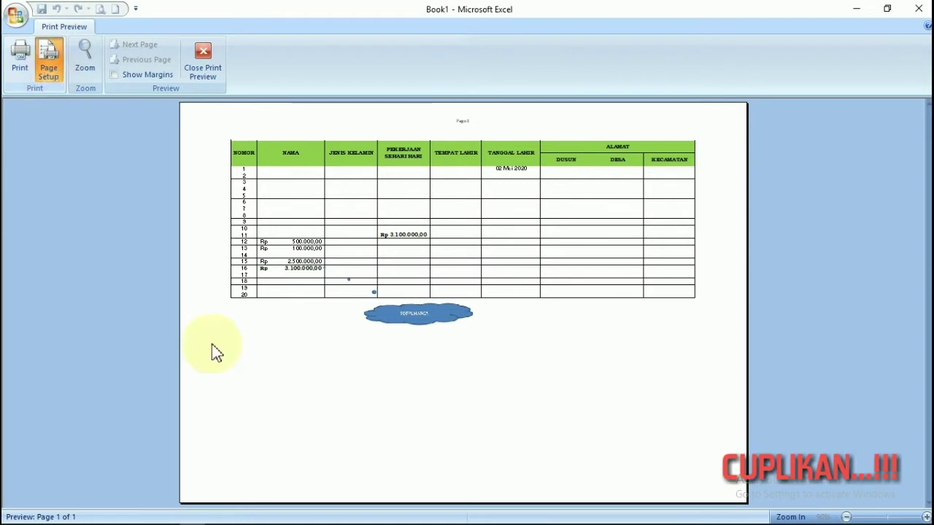
{"action": "left_click", "coordinate": [292, 400]}
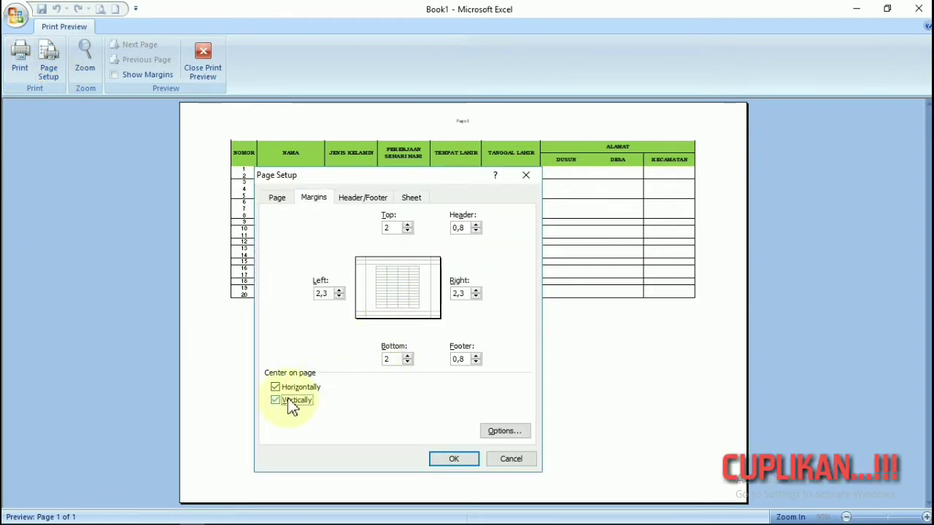
{"action": "left_click", "coordinate": [453, 458]}
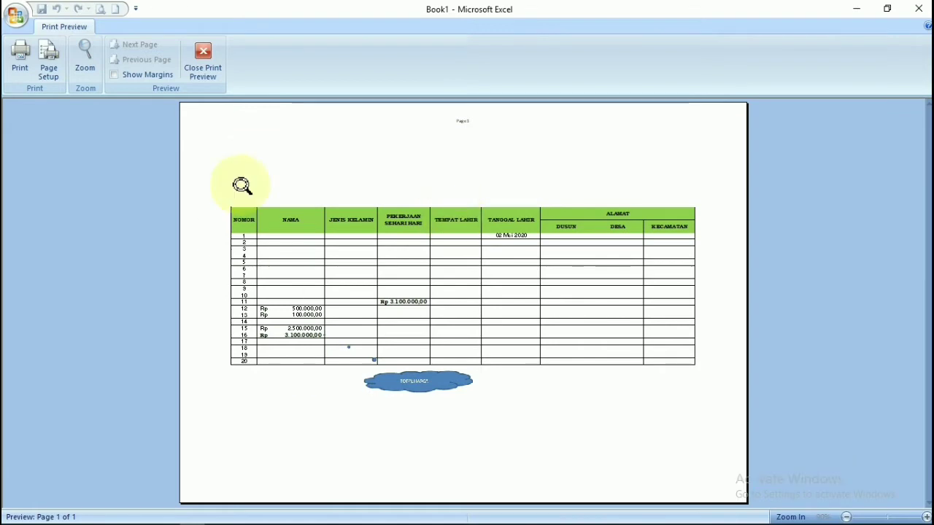
{"action": "left_click", "coordinate": [213, 72]}
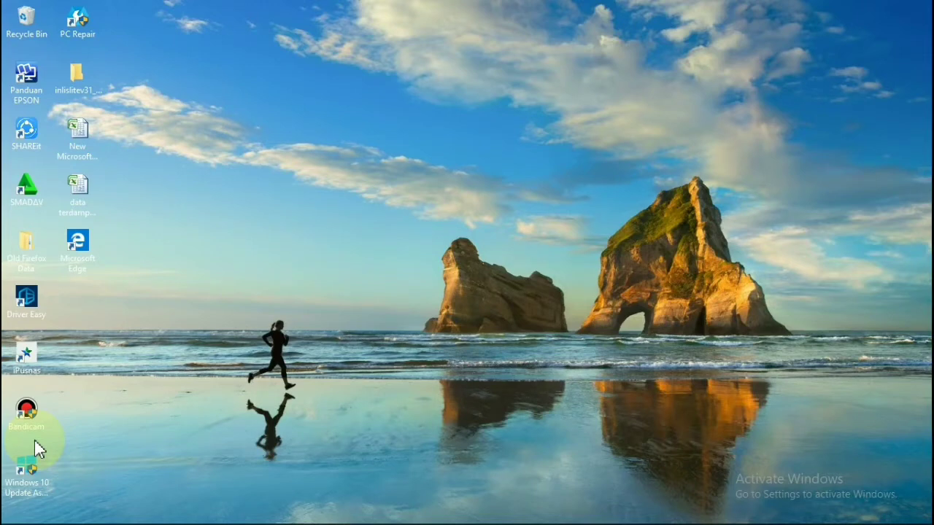
Launch Microsoft Office Excel 2007 from the Microsoft Office program group.
{"action": "mouse_move", "coordinate": [20, 518]}
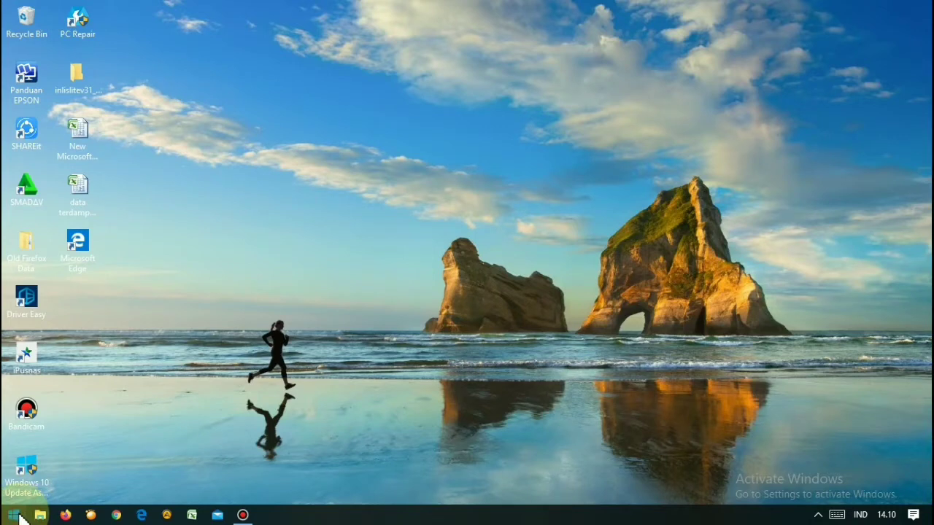
{"action": "left_click", "coordinate": [13, 515]}
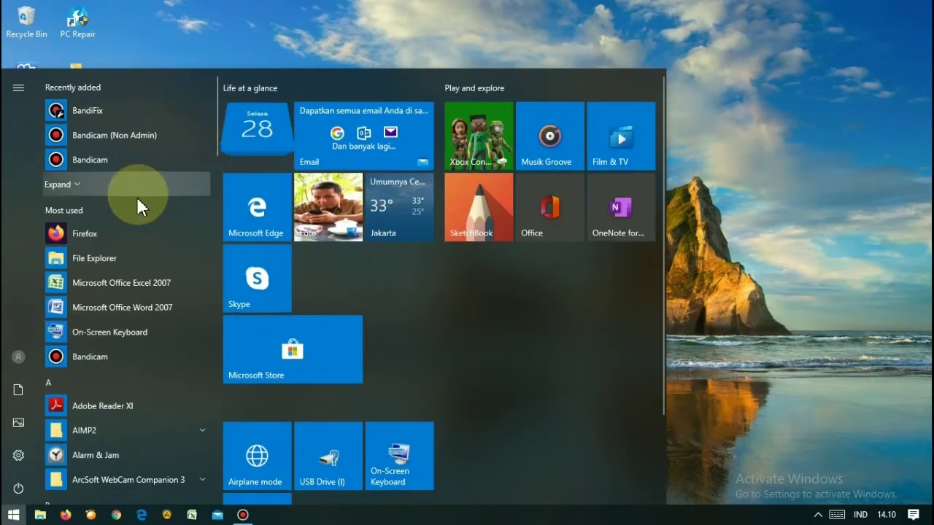
{"action": "scroll", "coordinate": [120, 350], "scroll_direction": "down", "scroll_amount": 8}
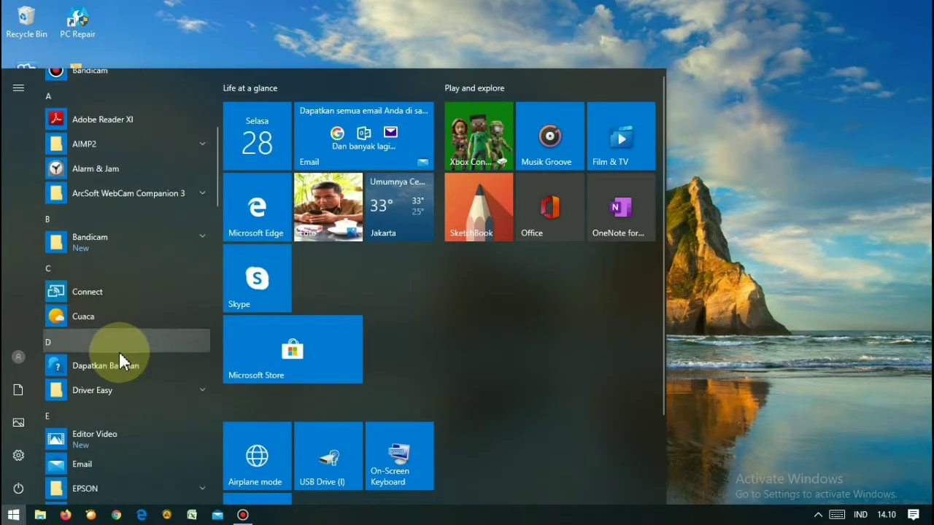
{"action": "scroll", "coordinate": [118, 352], "scroll_direction": "down", "scroll_amount": 7}
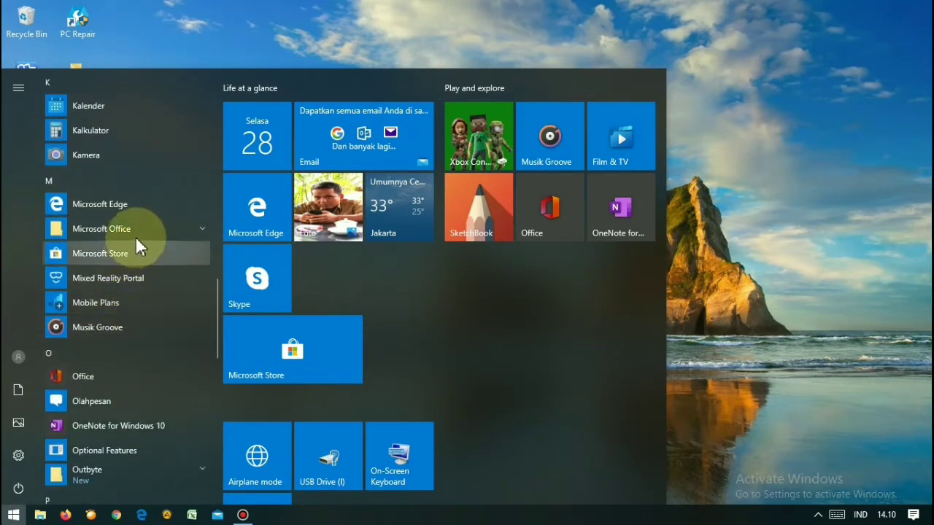
{"action": "left_click", "coordinate": [137, 231]}
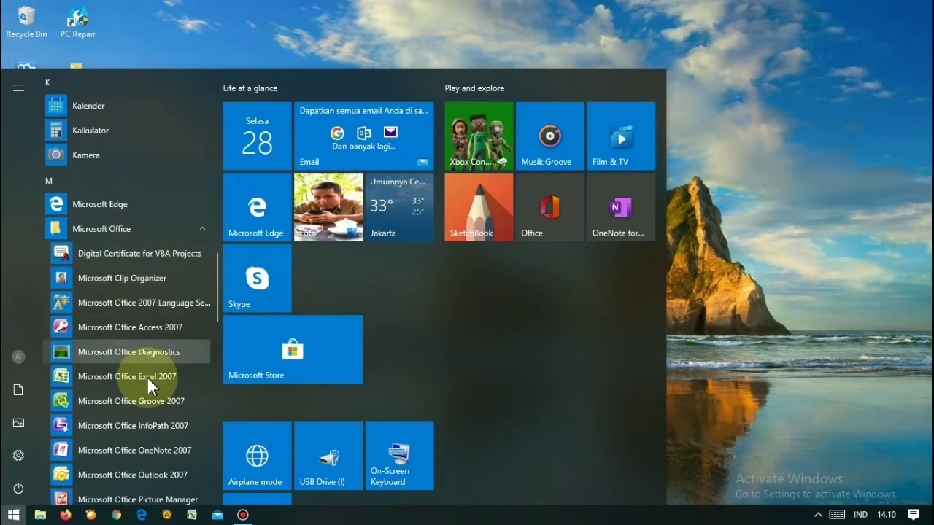
{"action": "left_click", "coordinate": [137, 373]}
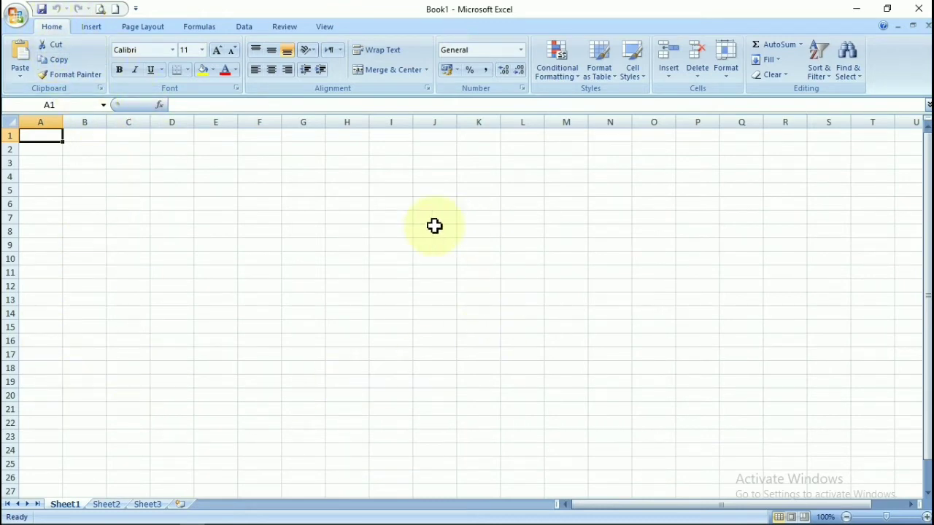
Select columns A, B, C and D one at a time, followed by rows 1 and 3, and return to cell A1.
{"action": "left_click", "coordinate": [50, 120]}
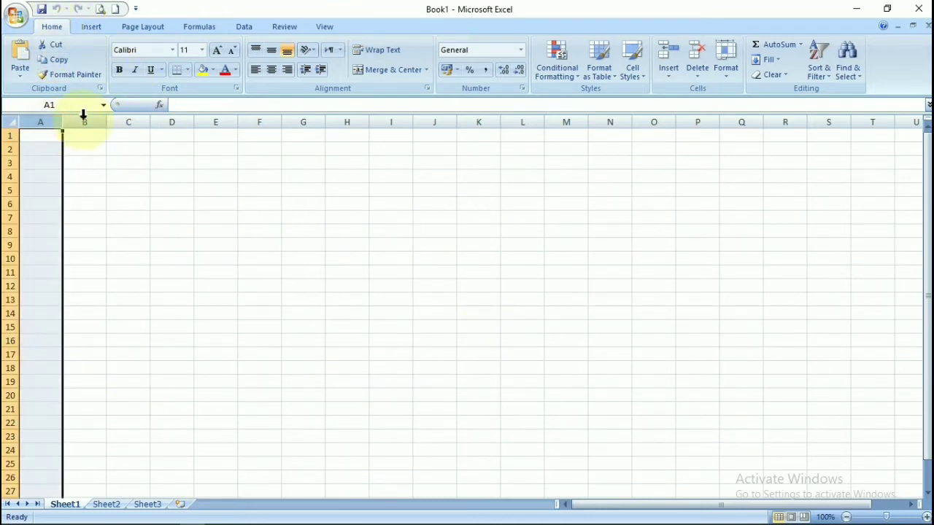
{"action": "left_click", "coordinate": [86, 121]}
{"action": "left_click", "coordinate": [126, 120]}
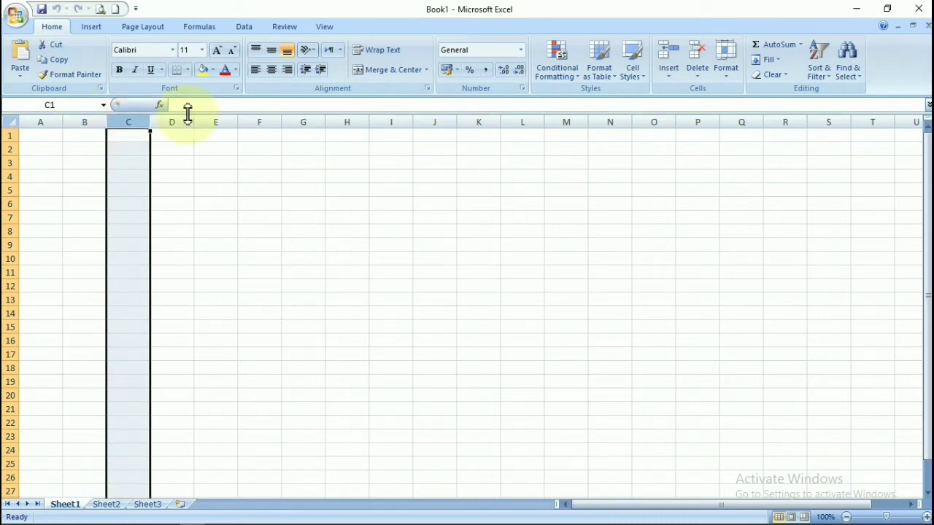
{"action": "left_click", "coordinate": [180, 119]}
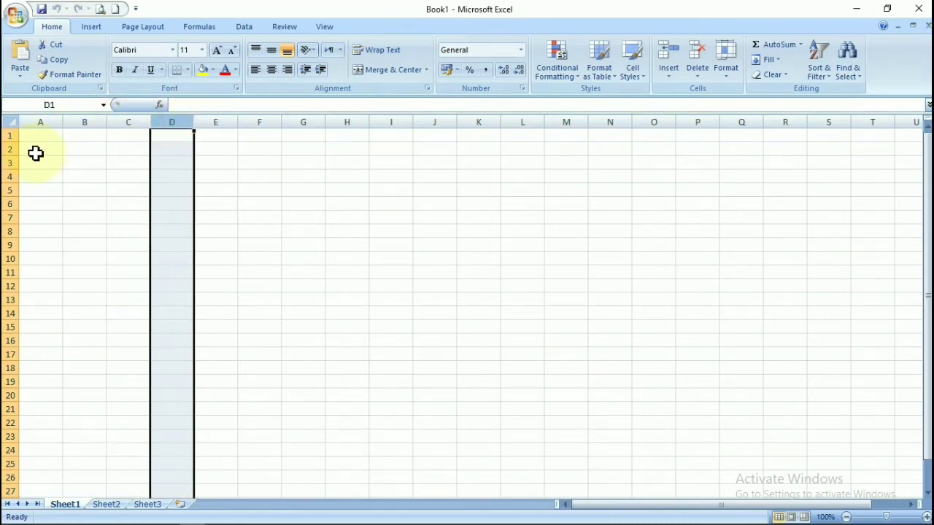
{"action": "left_click", "coordinate": [9, 135]}
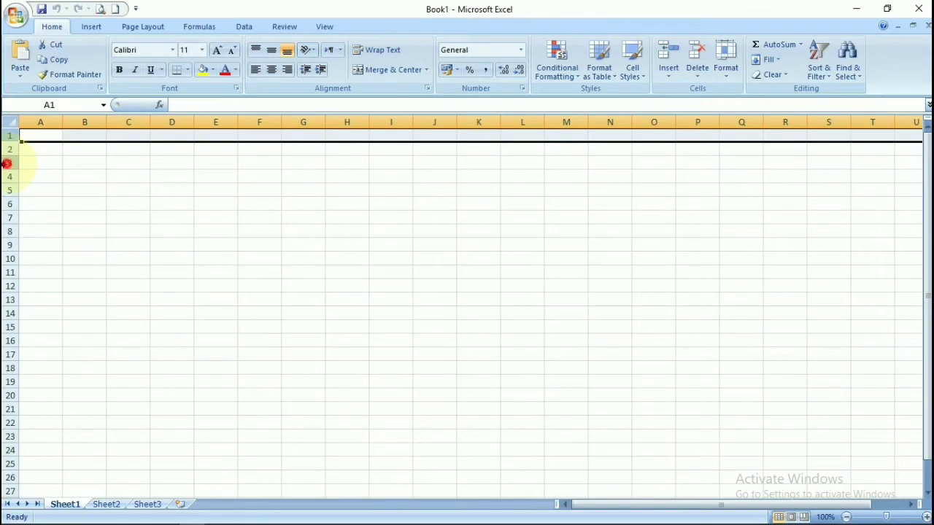
{"action": "left_click", "coordinate": [6, 163]}
{"action": "left_click", "coordinate": [45, 136]}
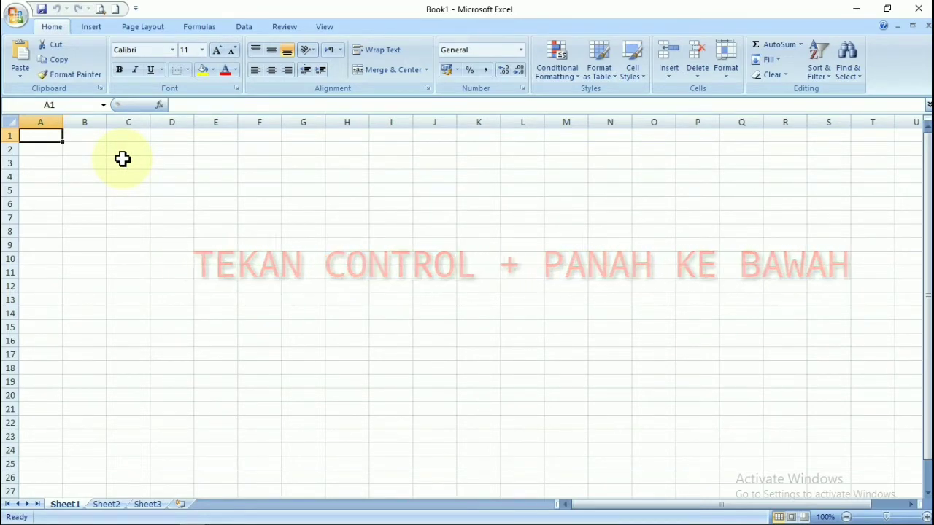
From cell A1, visit the sheet's last row in column A and its last column in row 1.
{"action": "key", "text": "ctrl+Down"}
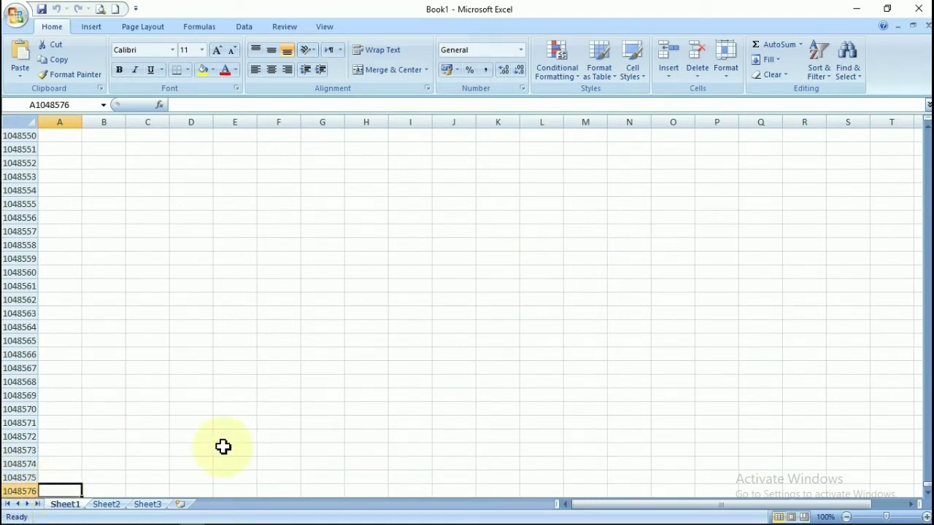
{"action": "key", "text": "ctrl+Up"}
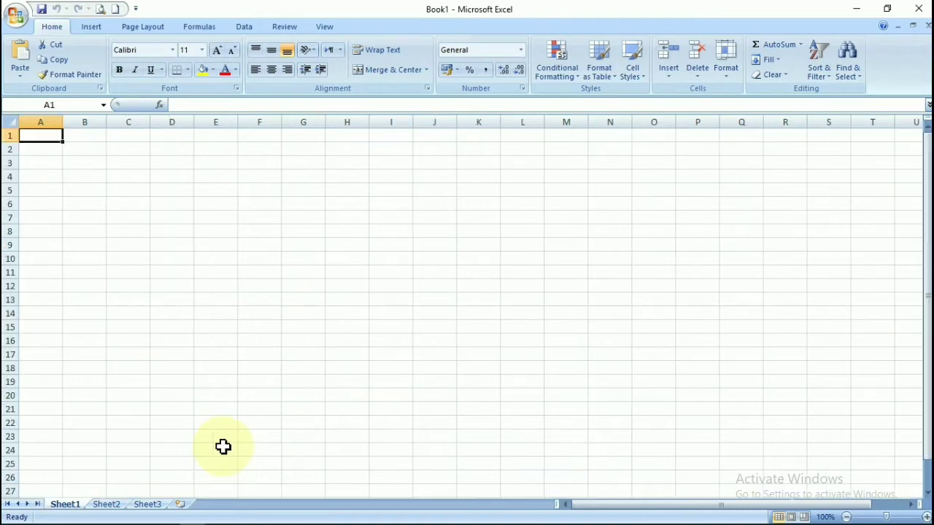
{"action": "key", "text": "Right"}
{"action": "key", "text": "Left"}
{"action": "key", "text": "ctrl+Right"}
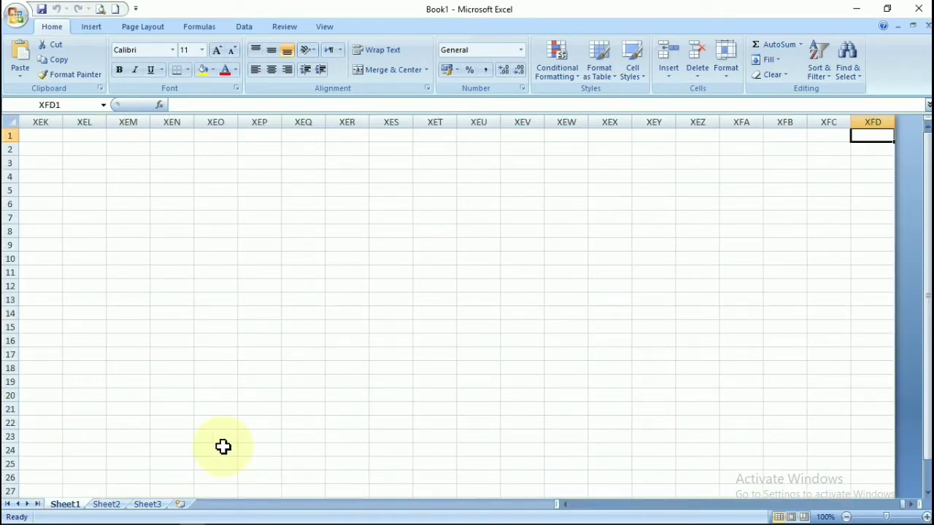
Enter 1 in cell A1 and copy it across the rest of row 1, from B1 to the last column.
{"action": "key", "text": "ctrl+Left"}
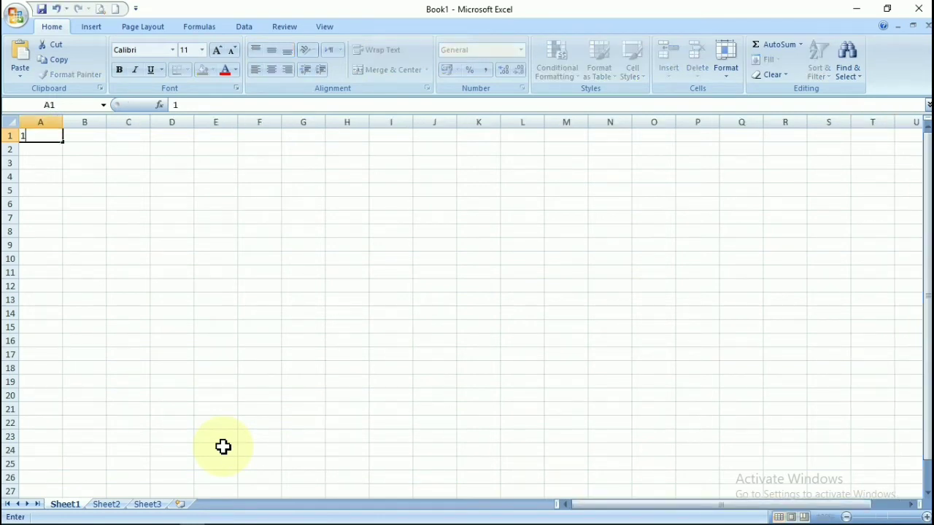
{"action": "key", "text": "Return"}
{"action": "key", "text": "Up"}
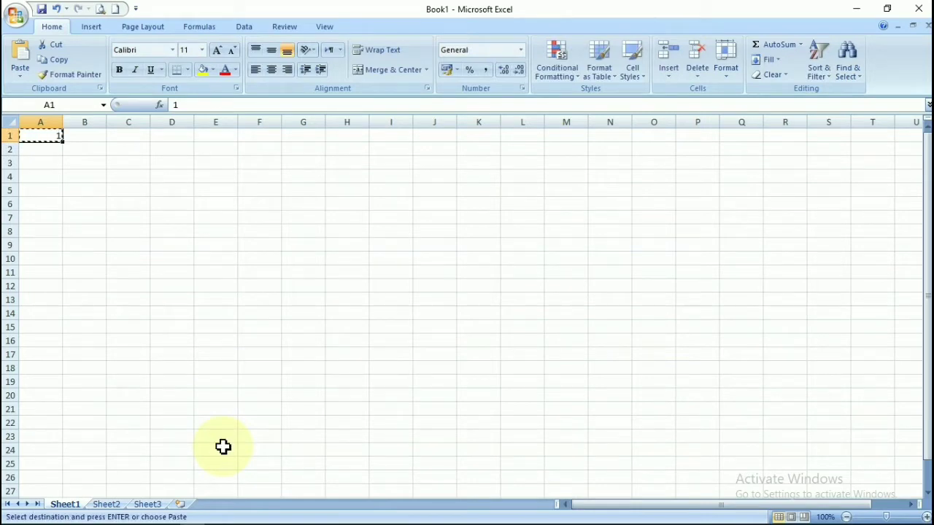
{"action": "key", "text": "Right"}
{"action": "key", "text": "ctrl+shift+Right"}
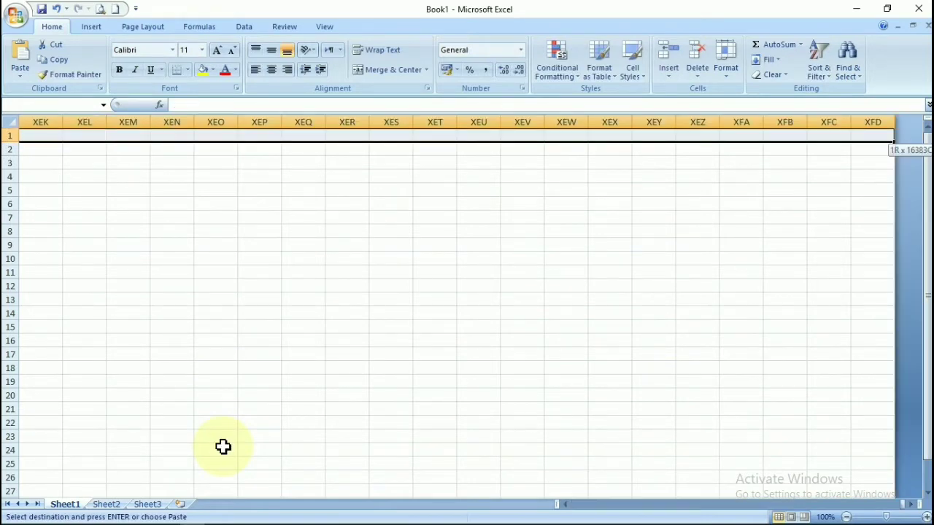
{"action": "key", "text": "Return"}
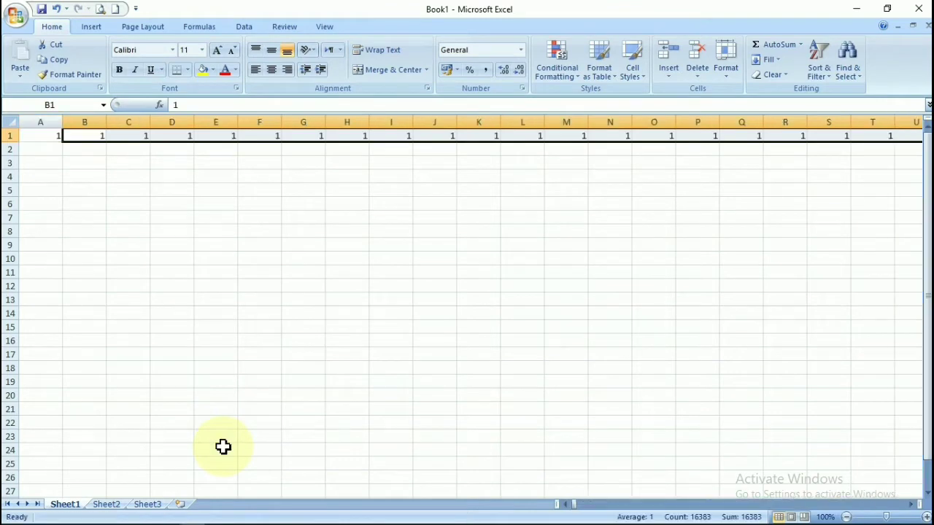
Clear all the values in row 1, starting from cell A1.
{"action": "key", "text": "ctrl+Home"}
{"action": "key", "text": "shift+space"}
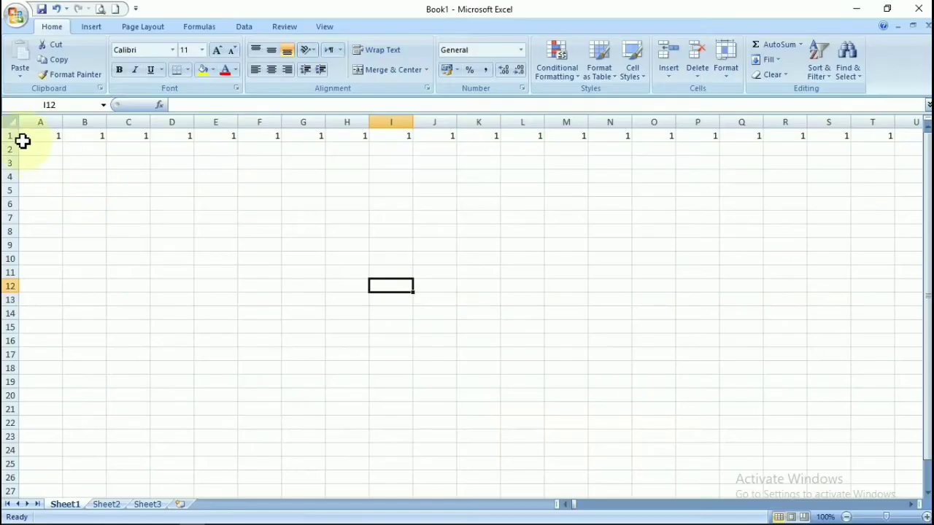
{"action": "left_click", "coordinate": [24, 137]}
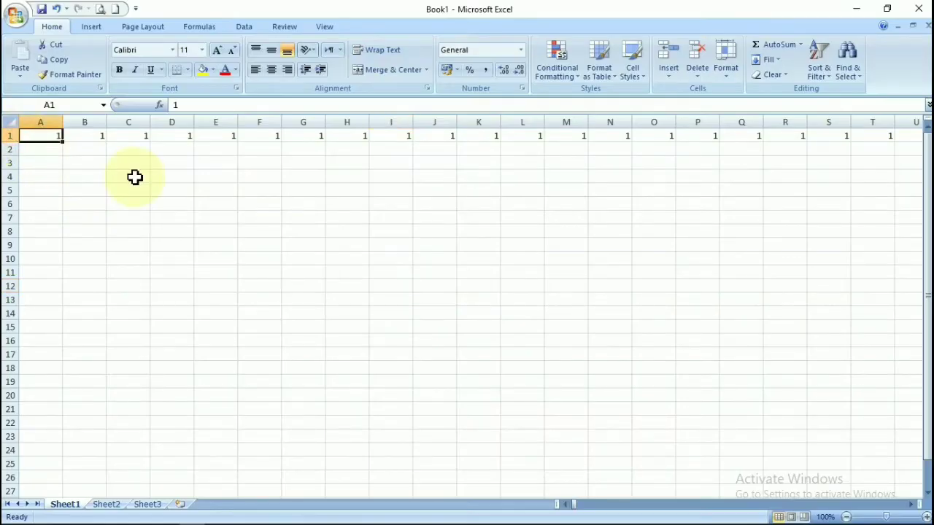
{"action": "key", "text": "shift+space"}
{"action": "key", "text": "Delete"}
Select individual cells around the empty sheet, including A4, F7, B5, B2, H8, N14 and D8, to examine how their addresses are formed.
{"action": "key", "text": "Down"}
{"action": "key", "text": "Down"}
{"action": "key", "text": "Down"}
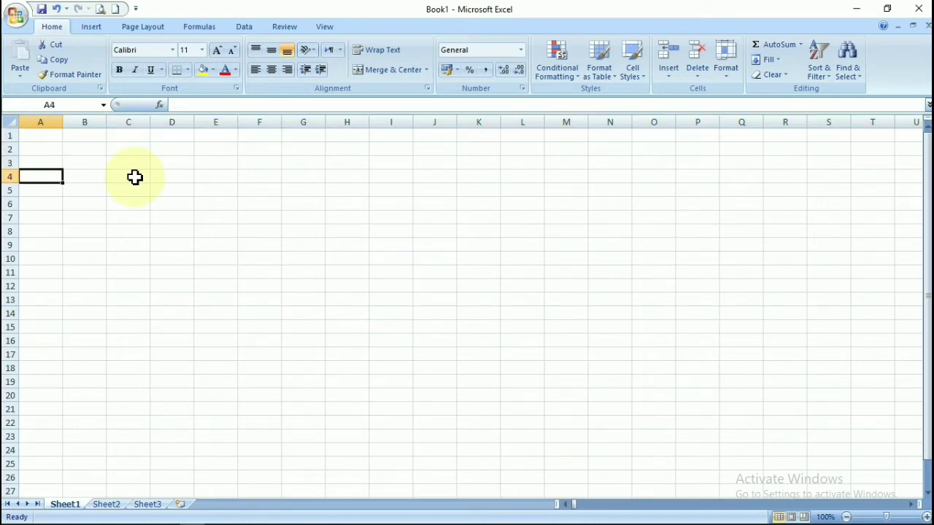
{"action": "key", "text": "Right"}
{"action": "key", "text": "Right"}
{"action": "left_click", "coordinate": [270, 218]}
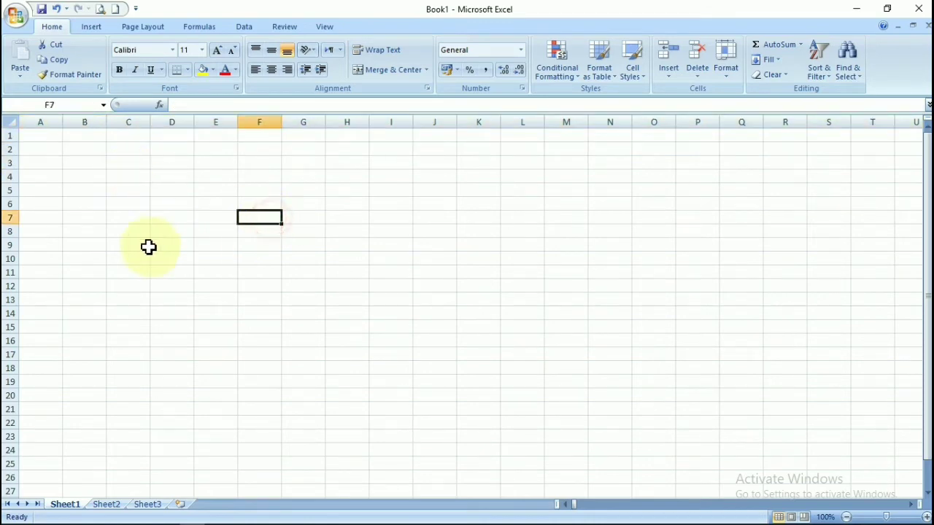
{"action": "left_click", "coordinate": [146, 246]}
{"action": "left_click", "coordinate": [117, 202]}
{"action": "left_click", "coordinate": [67, 188]}
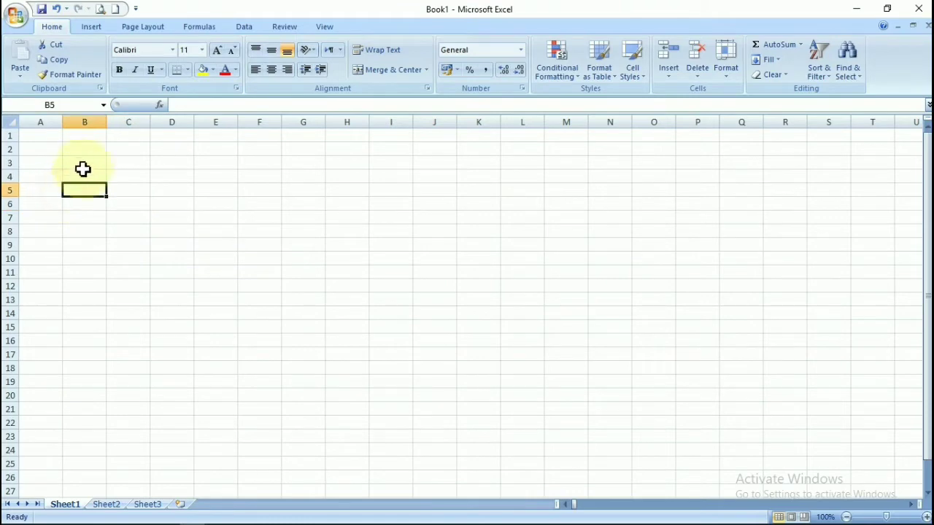
{"action": "left_click", "coordinate": [83, 149]}
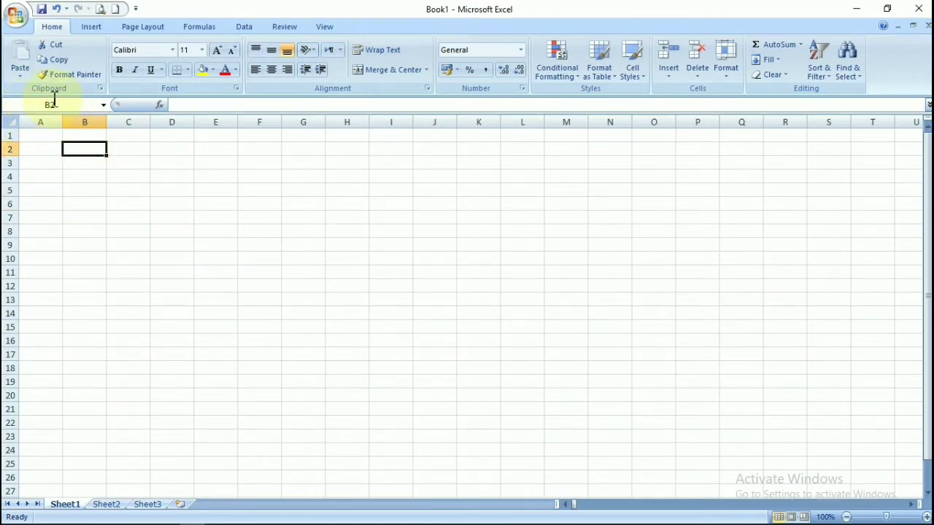
{"action": "left_click", "coordinate": [329, 229]}
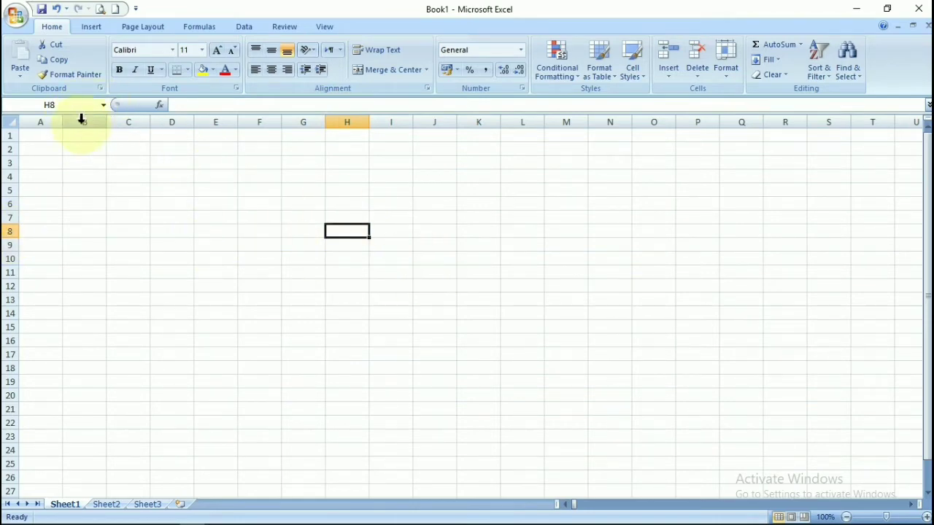
{"action": "left_click", "coordinate": [626, 311]}
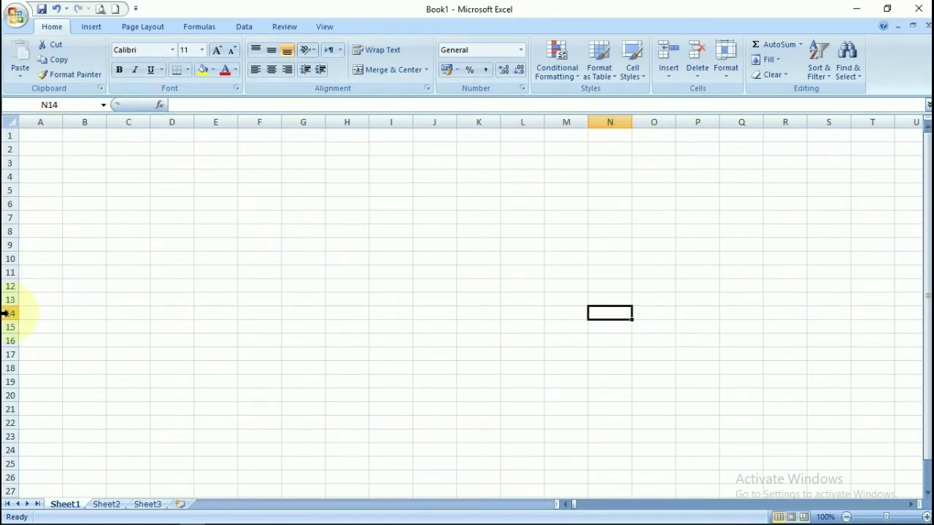
{"action": "left_click", "coordinate": [155, 229]}
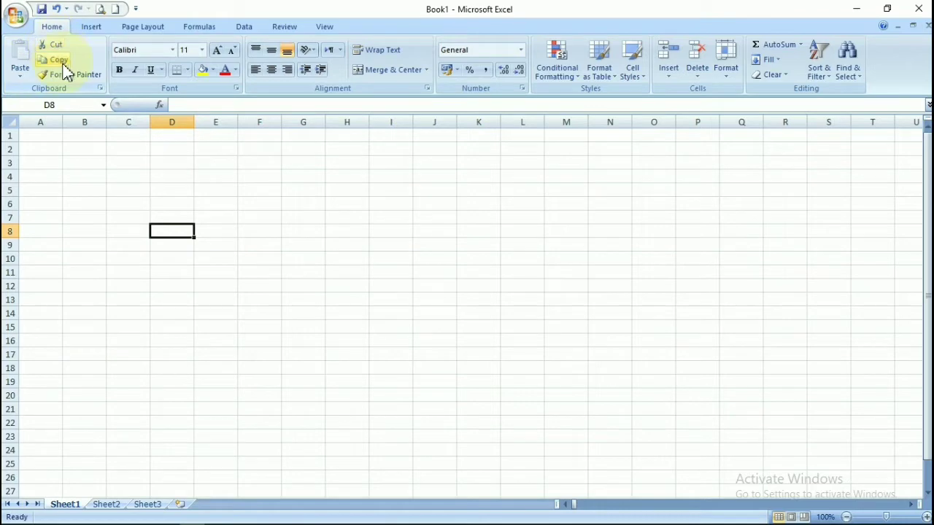
Review the Number, Alignment, Font, Border, Fill and Protection settings in Format Cells for D8, and close the dialog without changes.
{"action": "left_click", "coordinate": [237, 88]}
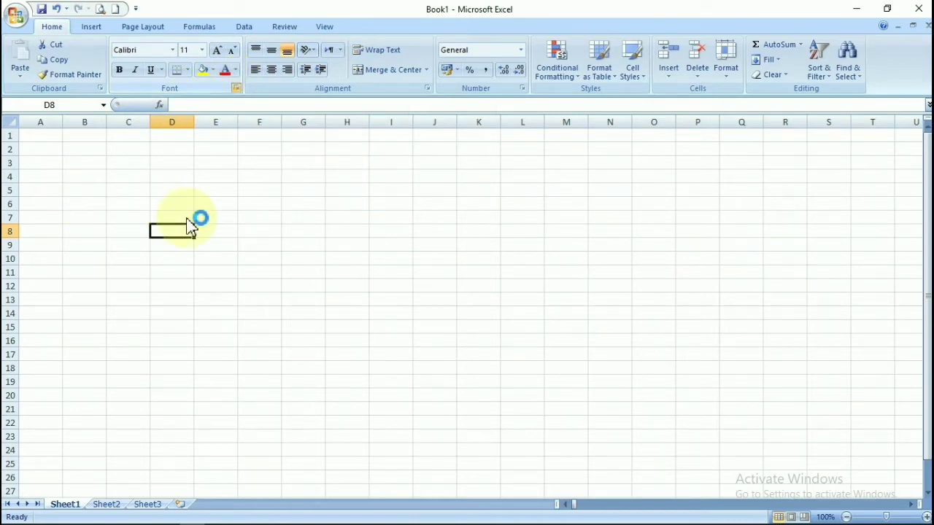
{"action": "key", "text": "ctrl+shift+f"}
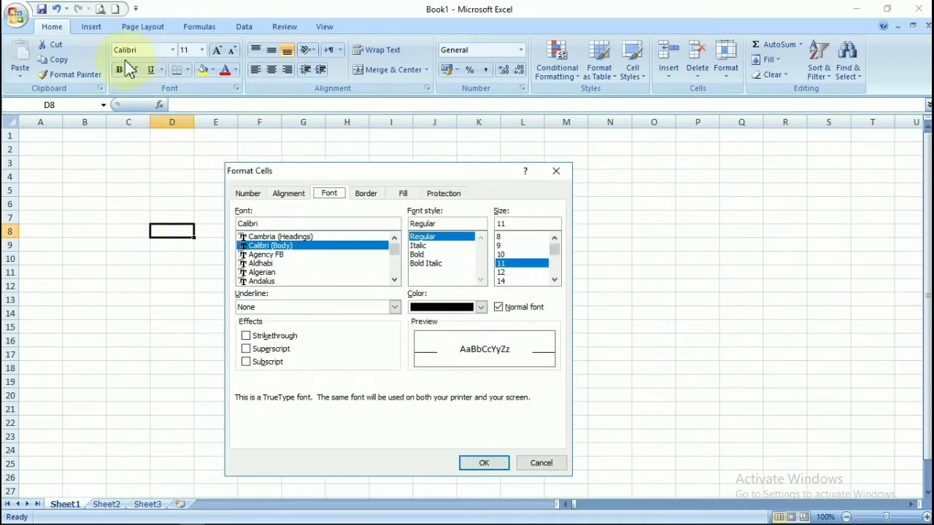
{"action": "left_click", "coordinate": [246, 195]}
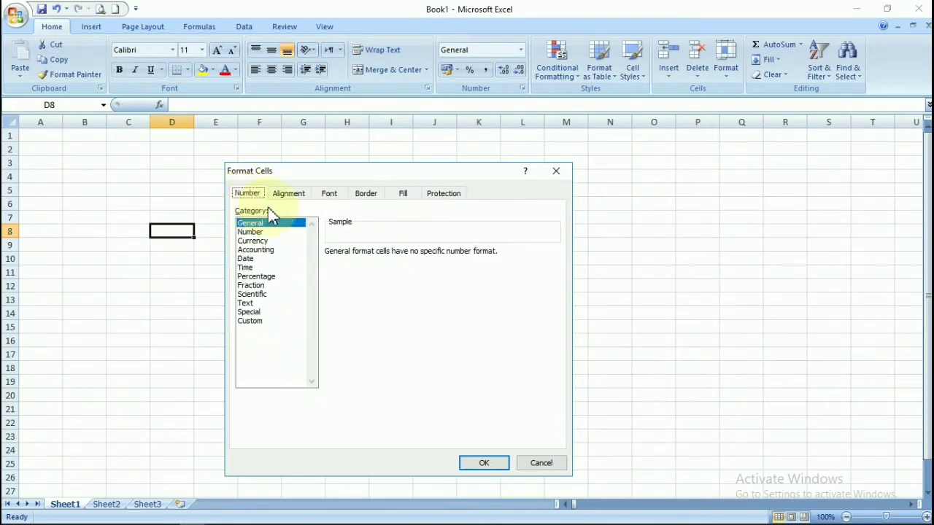
{"action": "left_click", "coordinate": [293, 195]}
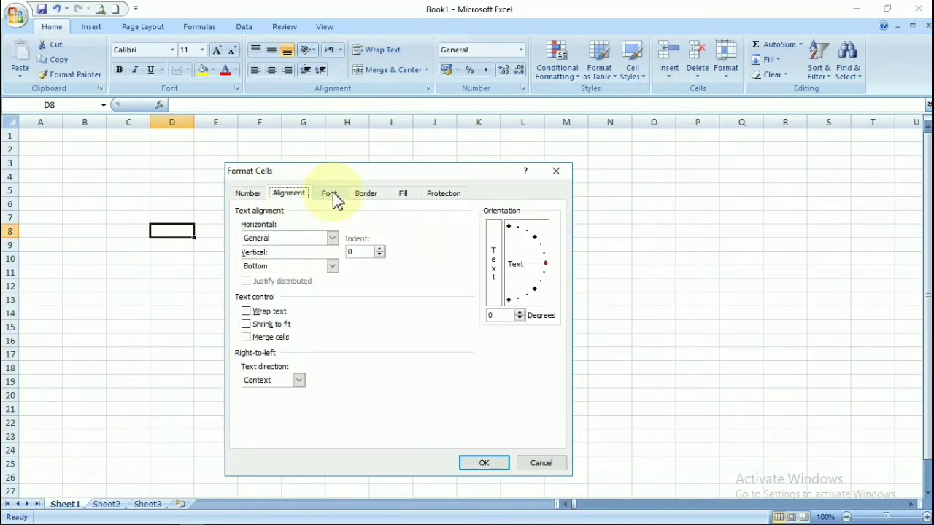
{"action": "left_click", "coordinate": [332, 195]}
{"action": "left_click", "coordinate": [367, 195]}
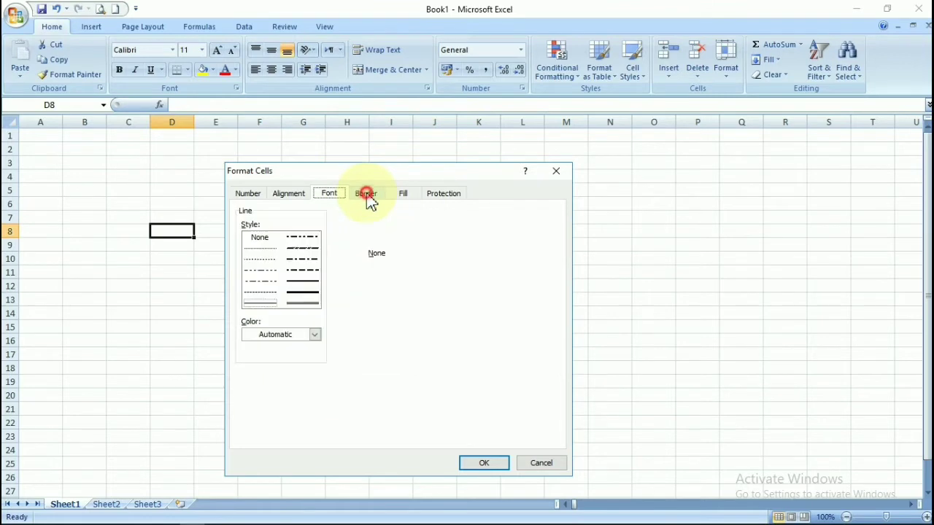
{"action": "left_click", "coordinate": [405, 194]}
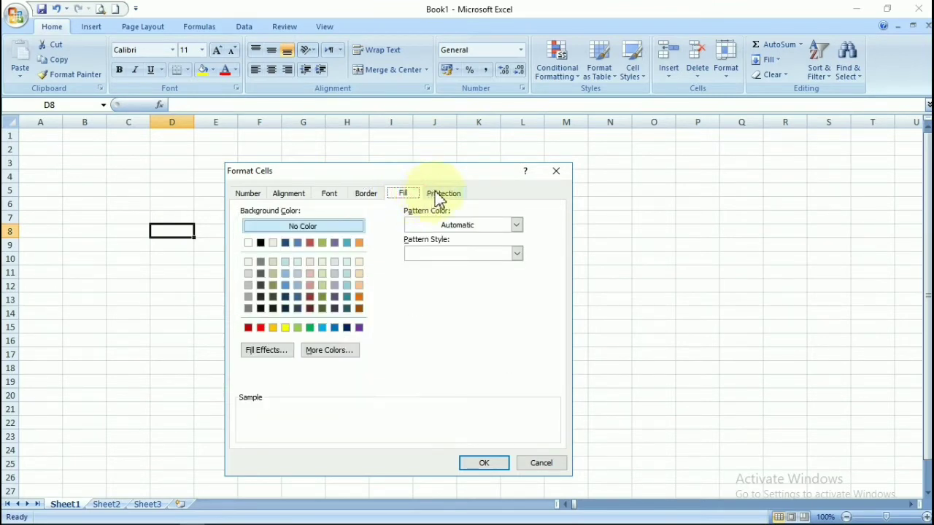
{"action": "left_click", "coordinate": [439, 198]}
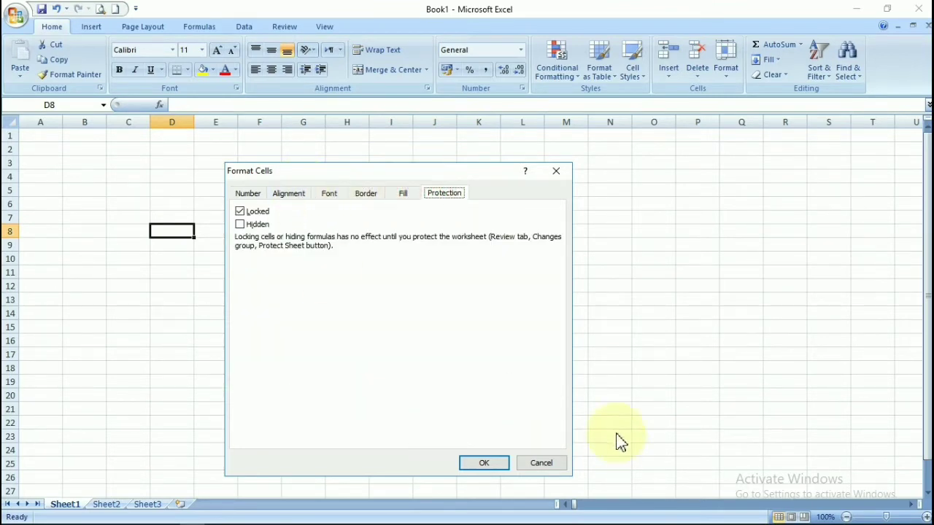
{"action": "left_click", "coordinate": [543, 462]}
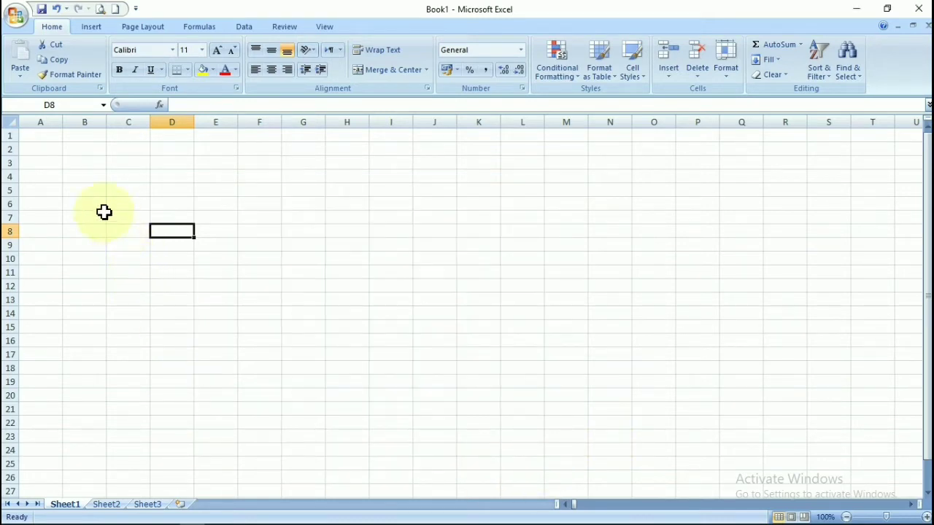
Format cell B3 with the Bookman Old Style font at size 12.
{"action": "left_click", "coordinate": [72, 163]}
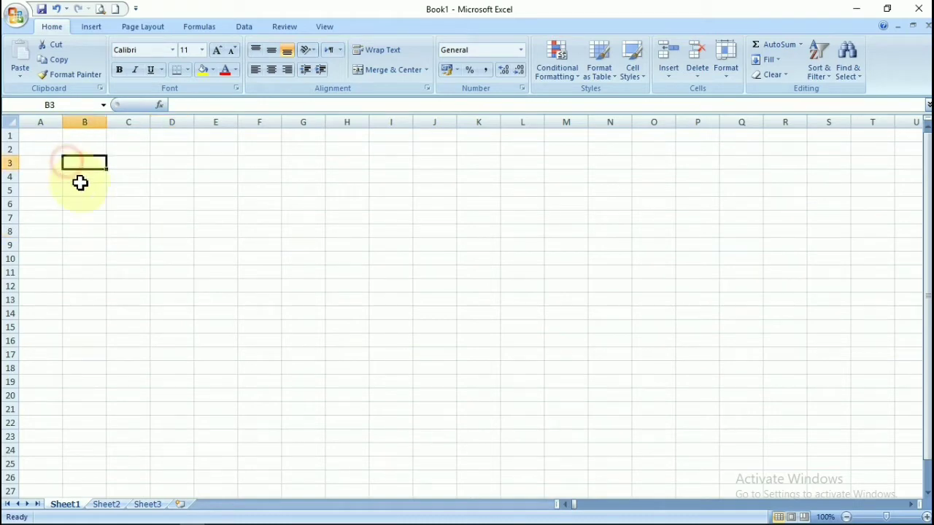
{"action": "left_click", "coordinate": [173, 51]}
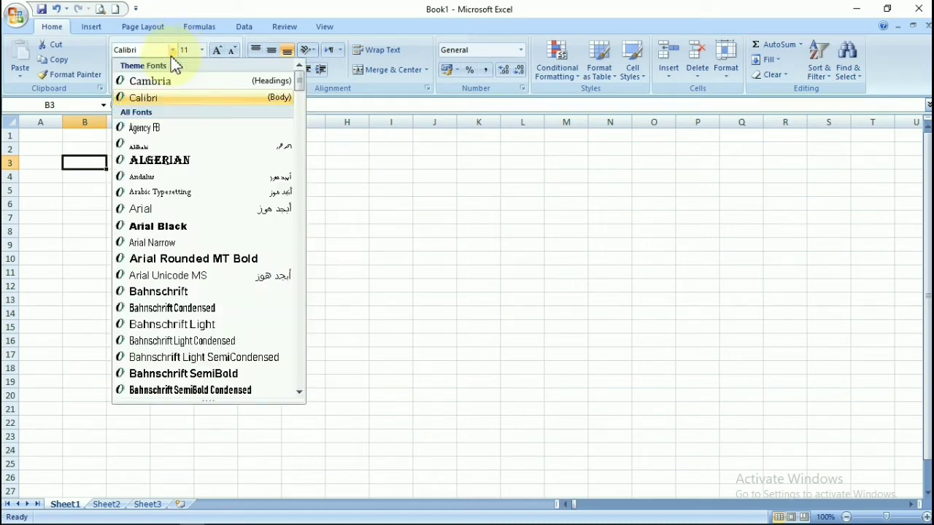
{"action": "scroll", "coordinate": [178, 347], "scroll_direction": "down", "scroll_amount": 7}
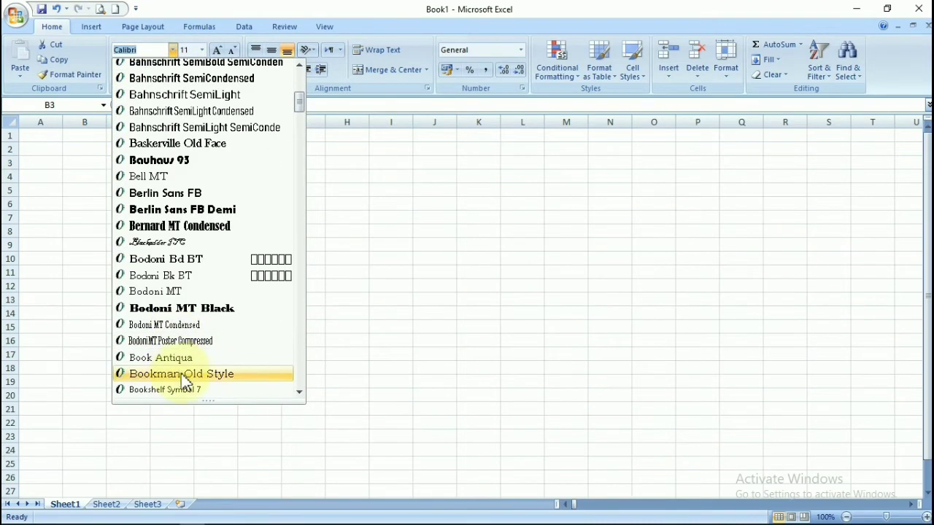
{"action": "left_click", "coordinate": [182, 374]}
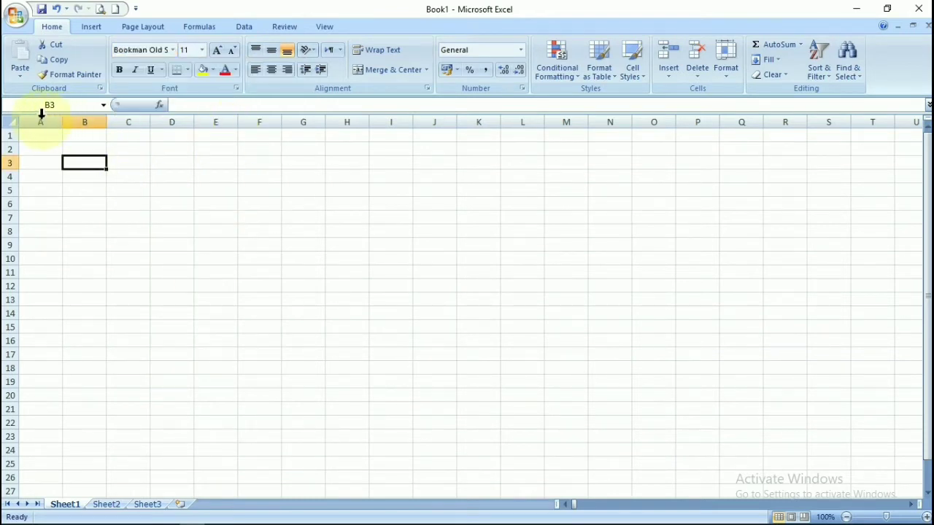
{"action": "left_click", "coordinate": [203, 51]}
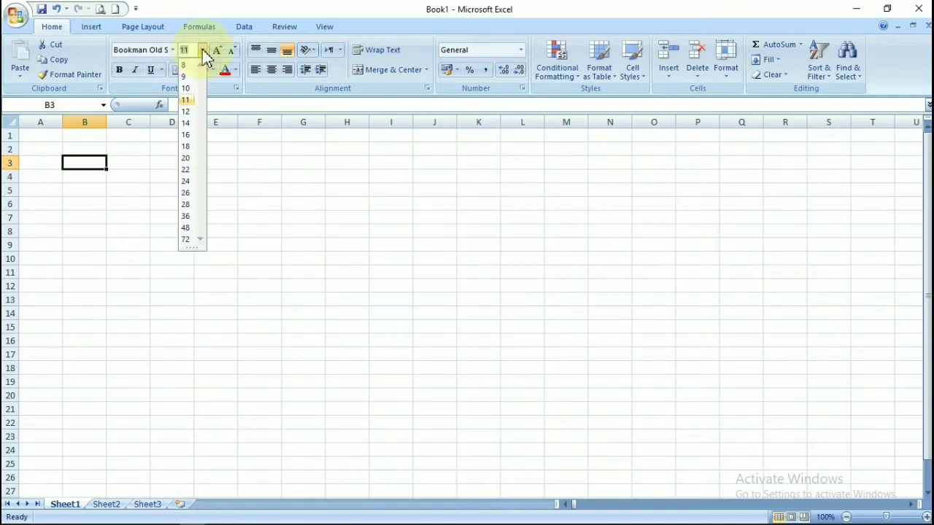
{"action": "left_click", "coordinate": [189, 112]}
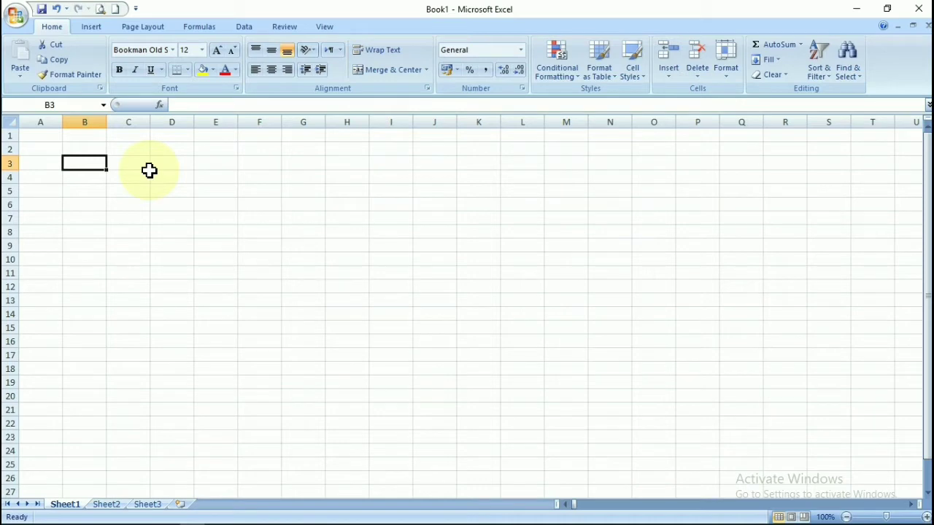
Enter the table headers NOMOR, NAMA, JENIS KELAMIN and TEMPAT LAHIR in cells B3 through E3.
{"action": "type", "text": "nomo"}
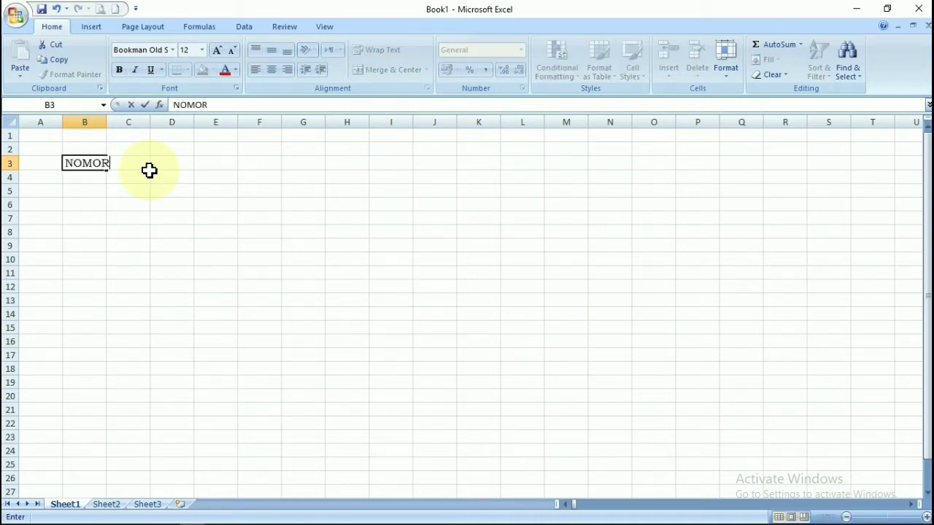
{"action": "key", "text": "Return"}
{"action": "left_click", "coordinate": [149, 168]}
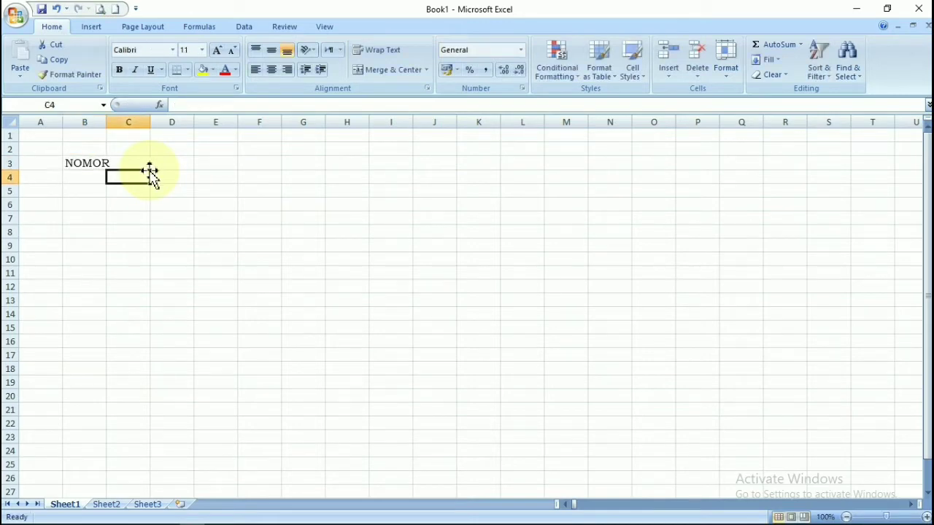
{"action": "type", "text": "NAMA"}
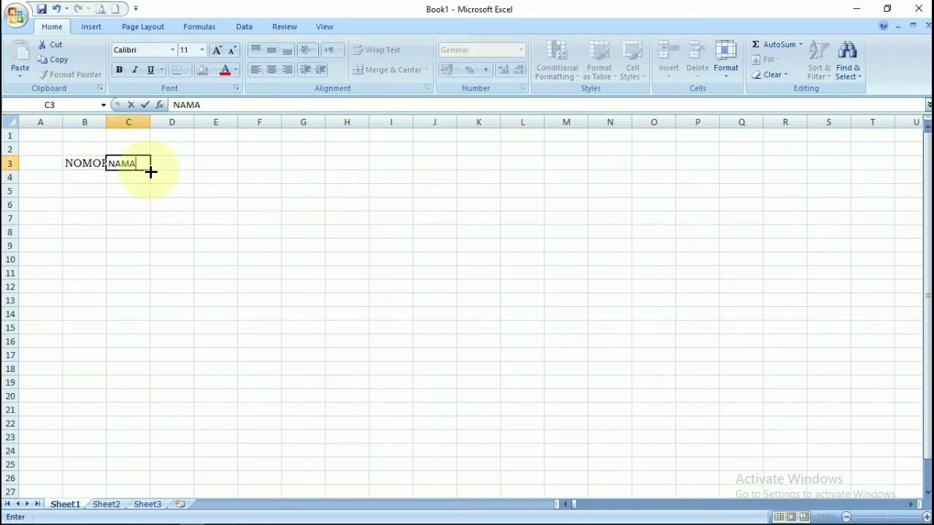
{"action": "key", "text": "Tab"}
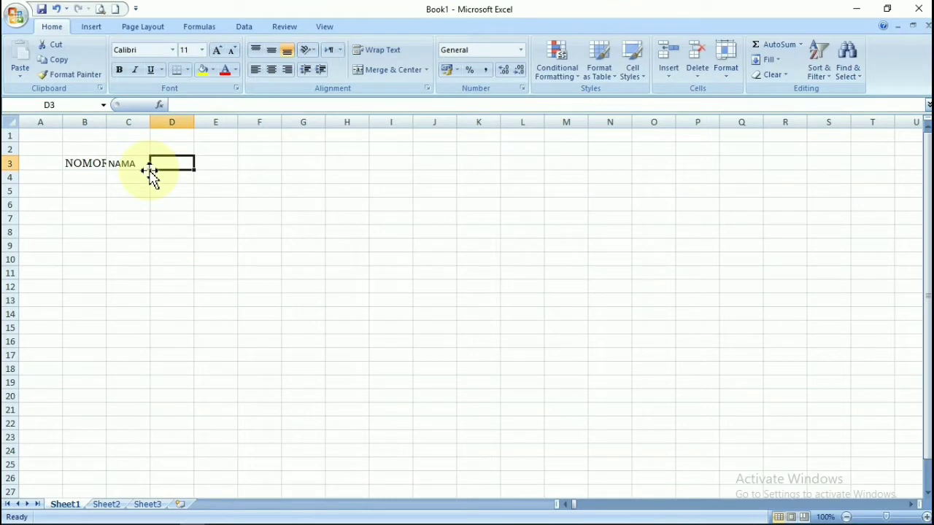
{"action": "type", "text": "JENIS KELAMIN"}
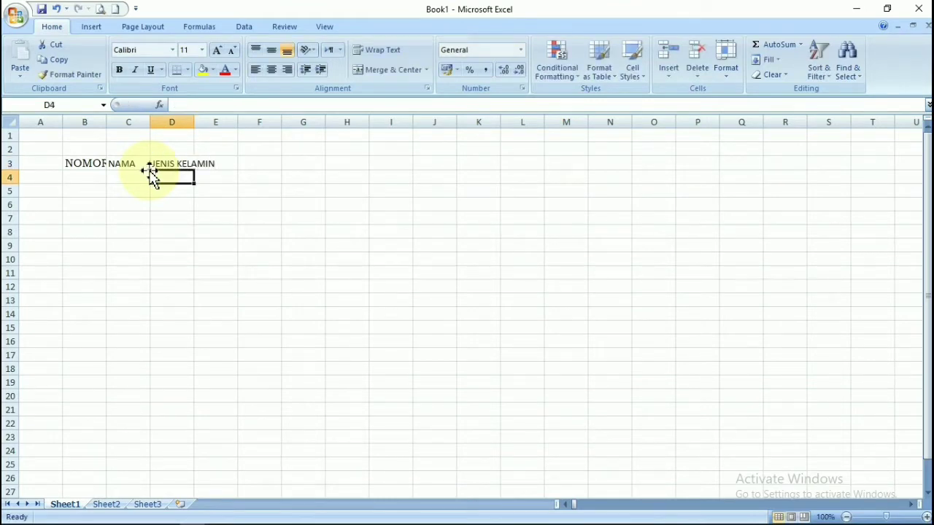
{"action": "key", "text": "Tab"}
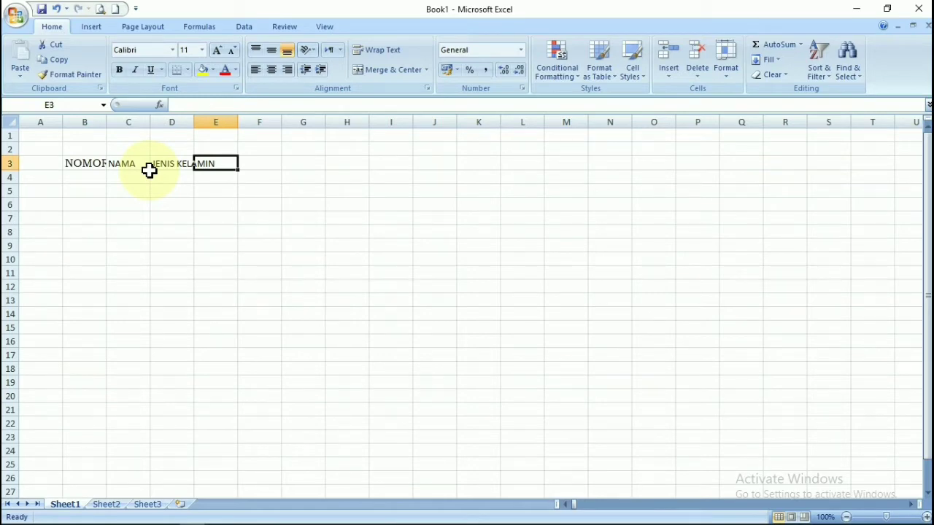
{"action": "type", "text": "TEMPAT LAHIR"}
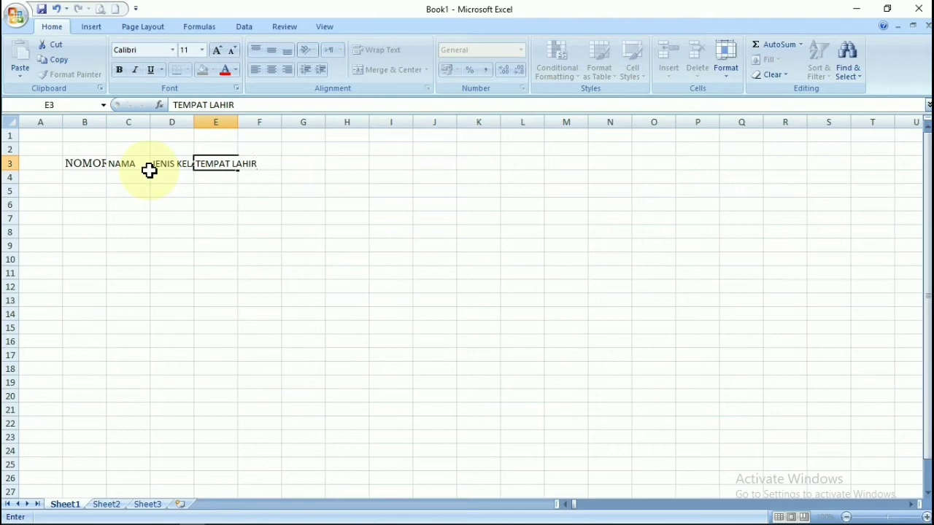
{"action": "key", "text": "Tab"}
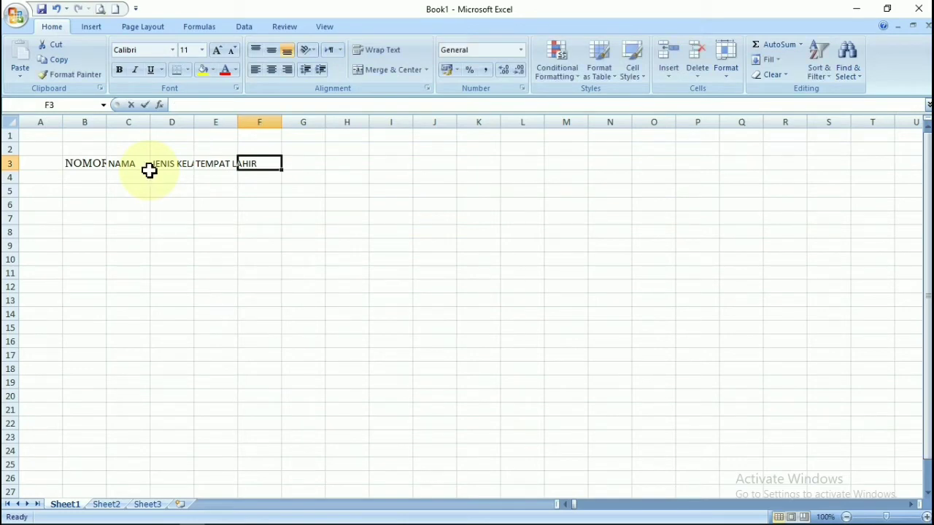
Enter the table headers TANGGAL LAHIR in cell F3 and ALAMAT in cell G3.
{"action": "type", "text": "TANGGAL"}
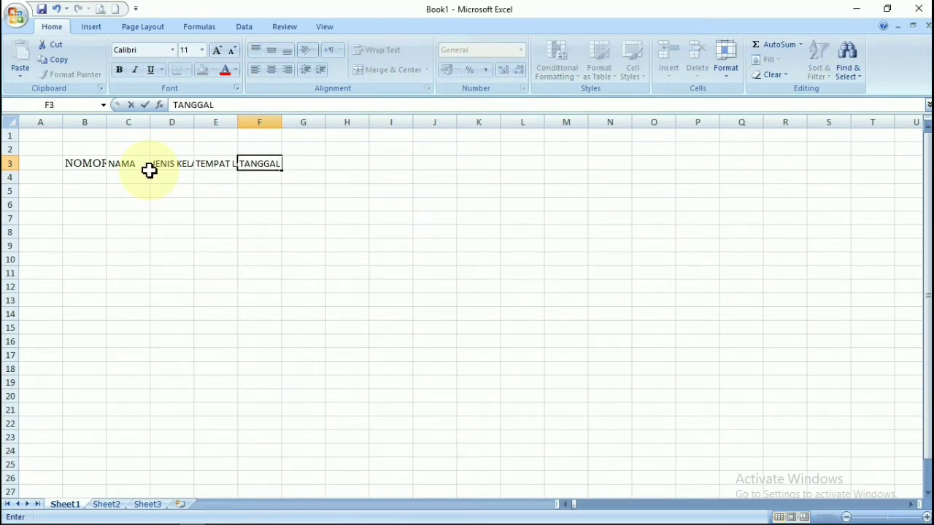
{"action": "type", "text": " LAHIR"}
{"action": "key", "text": "Return"}
{"action": "key", "text": "Up"}
{"action": "key", "text": "Right"}
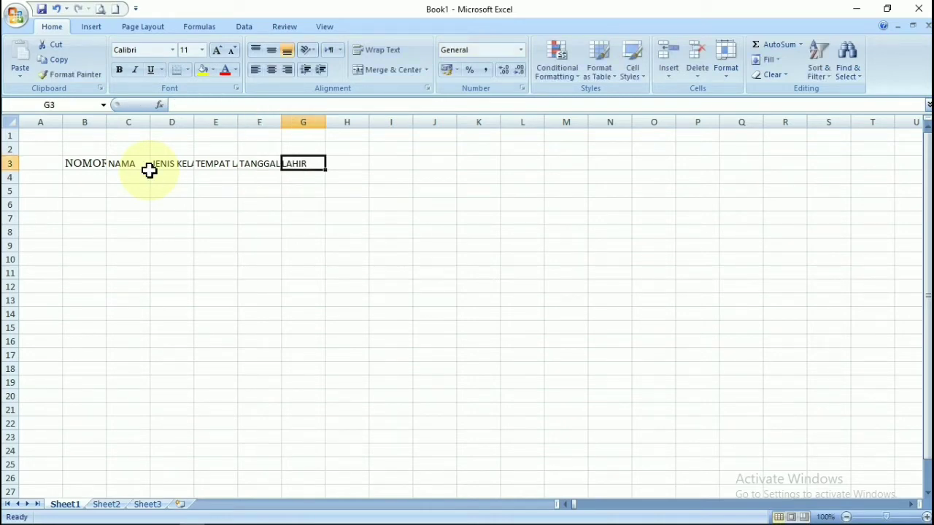
{"action": "type", "text": "ALAMAT"}
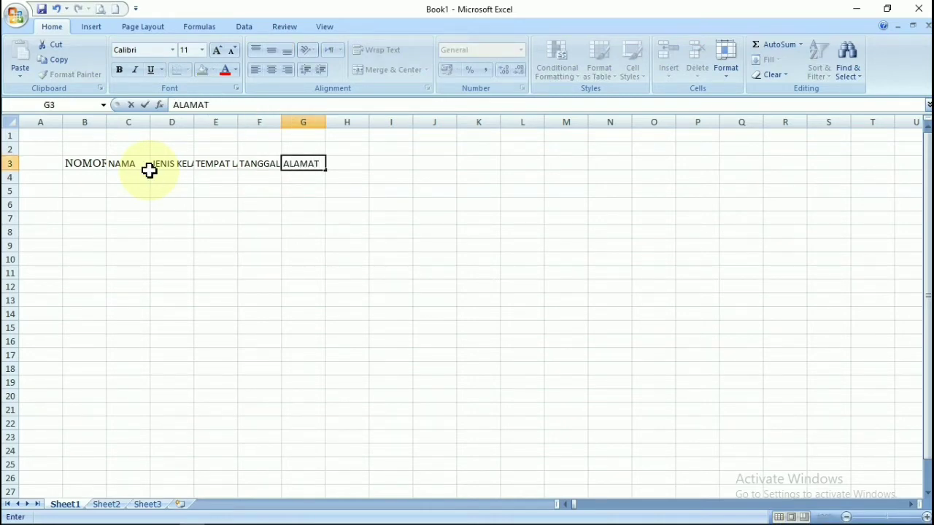
{"action": "key", "text": "Return"}
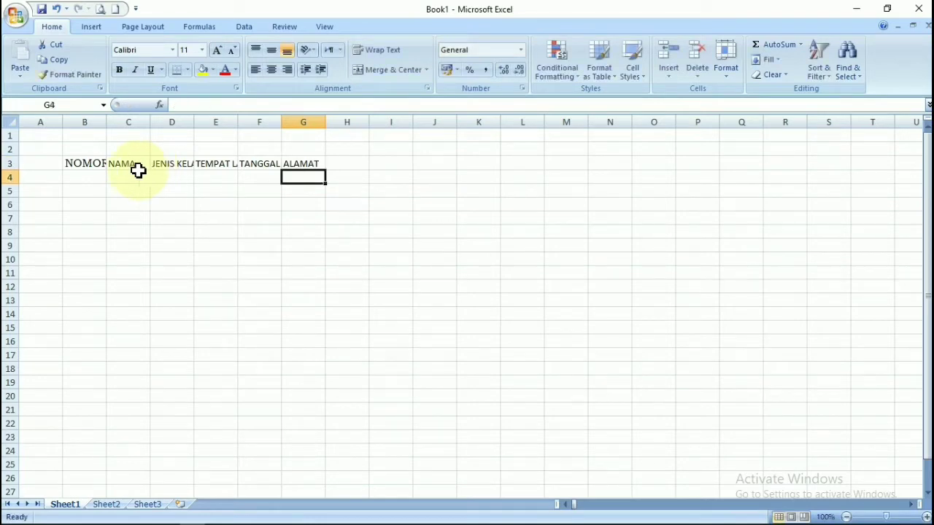
Fit columns B through G to their header text, and widen the NAMA and ALAMAT columns to leave extra room.
{"action": "double_click", "coordinate": [108, 125]}
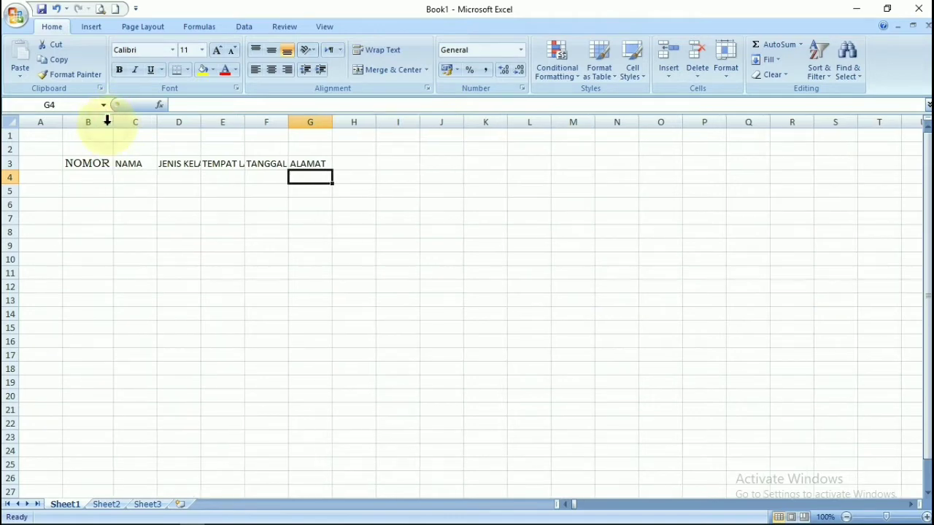
{"action": "double_click", "coordinate": [158, 122]}
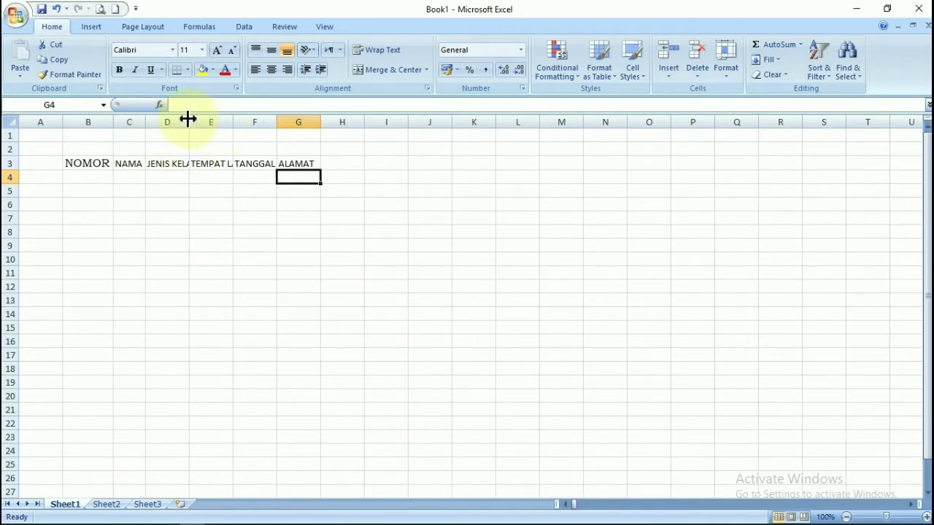
{"action": "double_click", "coordinate": [188, 121]}
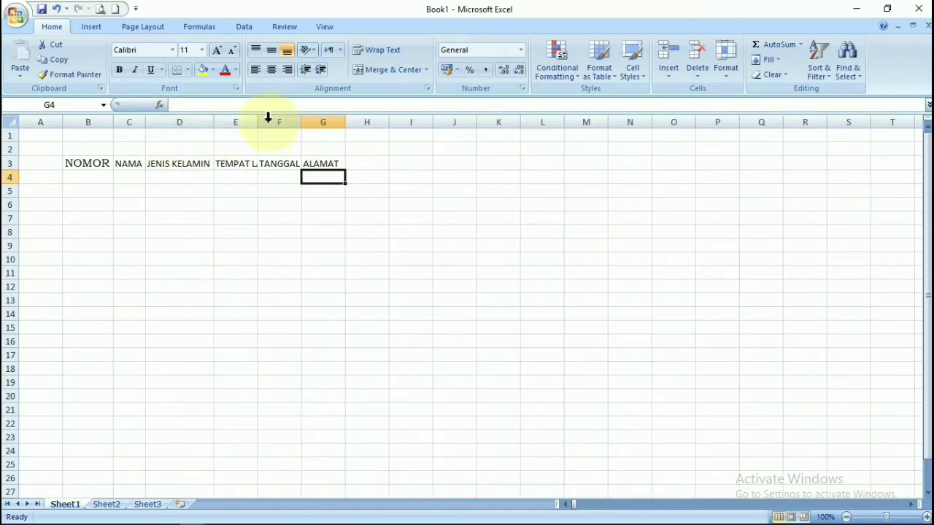
{"action": "left_click_drag", "start_coordinate": [258, 122], "coordinate": [280, 123]}
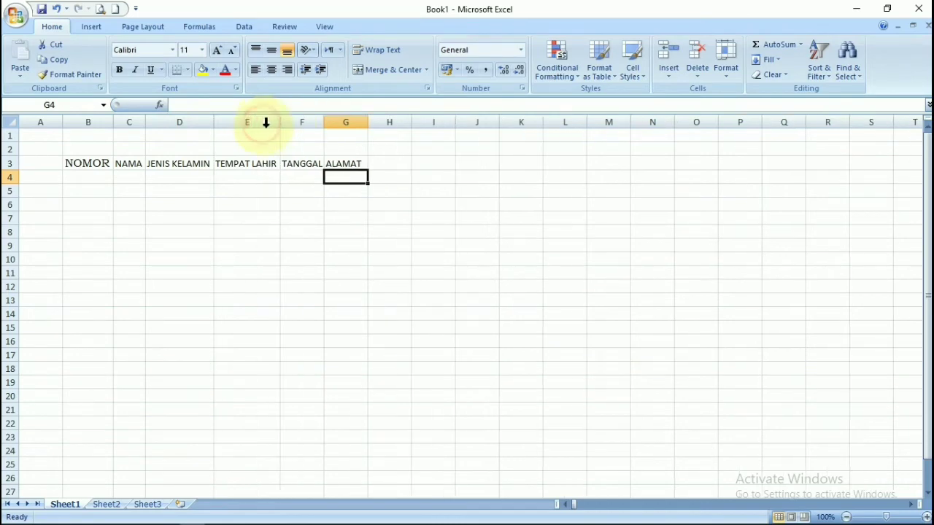
{"action": "double_click", "coordinate": [321, 123]}
{"action": "double_click", "coordinate": [397, 122]}
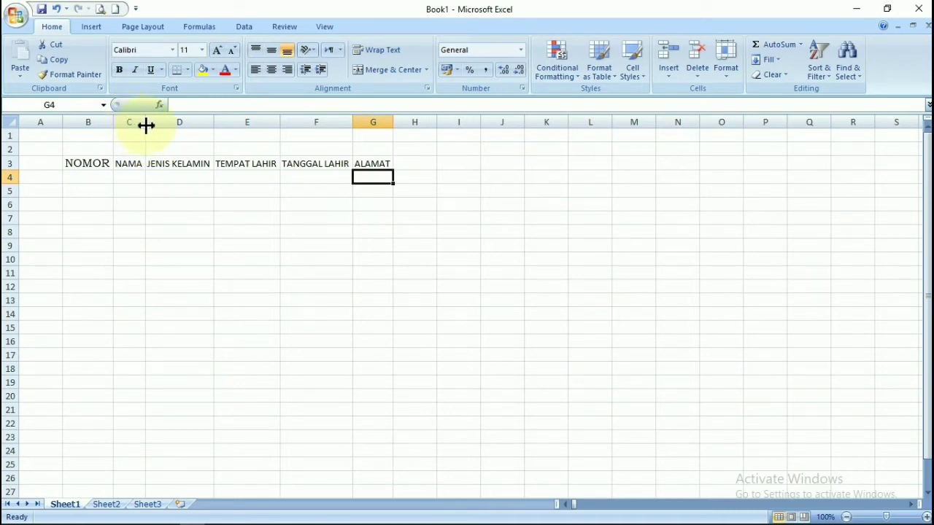
{"action": "left_click_drag", "start_coordinate": [145, 125], "coordinate": [192, 126]}
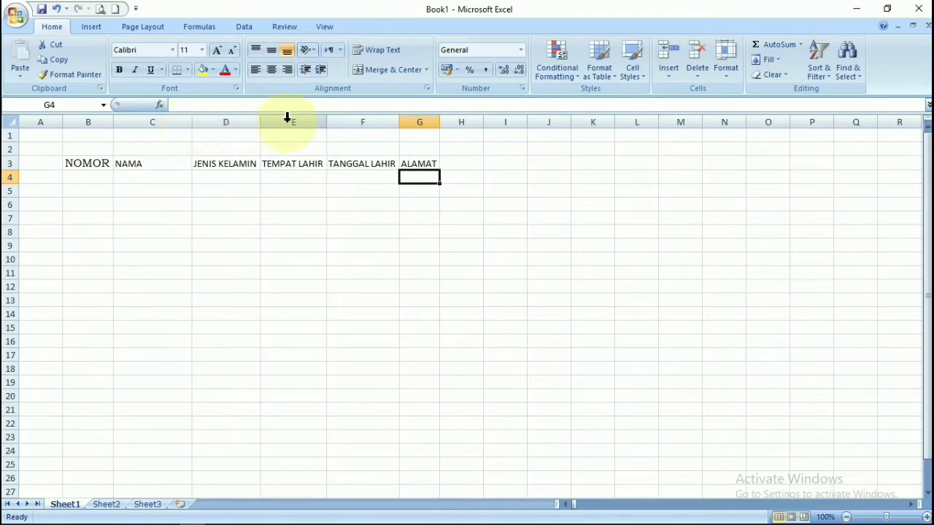
{"action": "left_click_drag", "start_coordinate": [438, 121], "coordinate": [502, 130]}
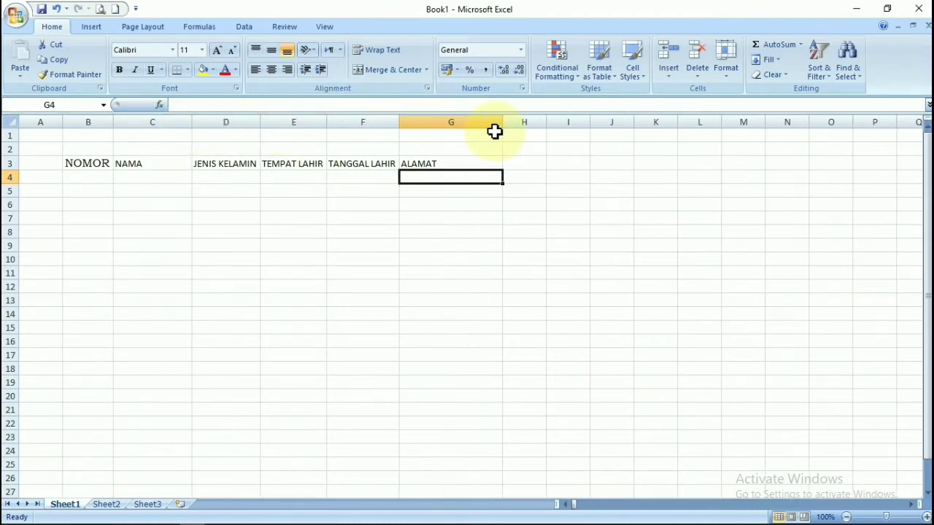
Format the whole header row 3 with the Bookman Old Style font at size 12.
{"action": "left_click", "coordinate": [83, 166]}
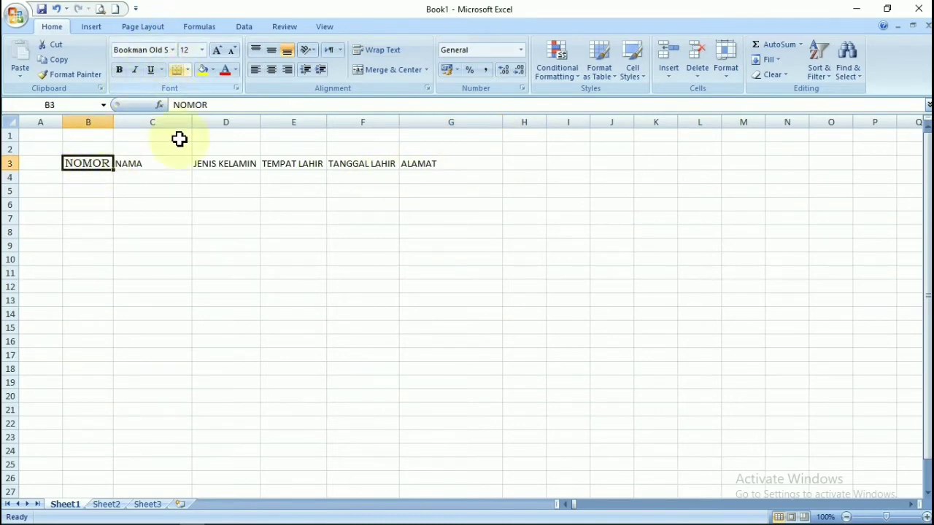
{"action": "left_click", "coordinate": [174, 163]}
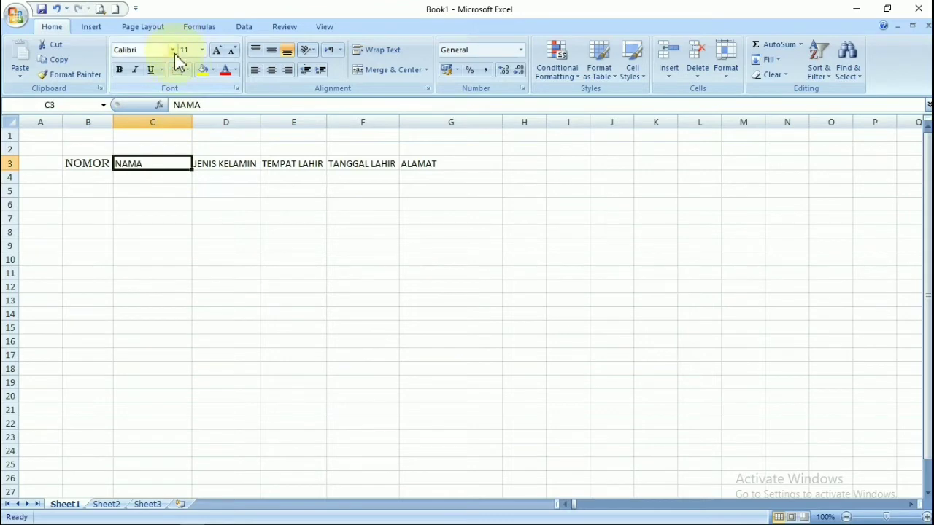
{"action": "left_click", "coordinate": [7, 163]}
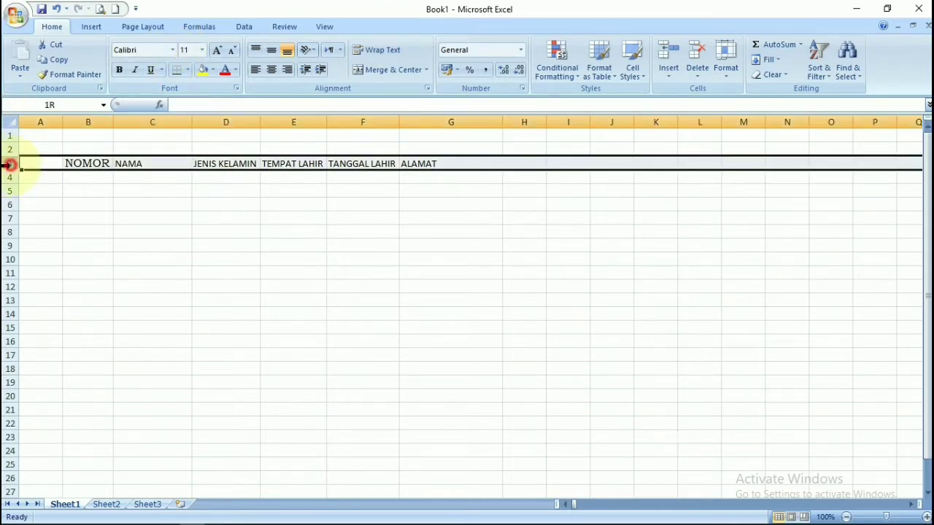
{"action": "left_click", "coordinate": [173, 51]}
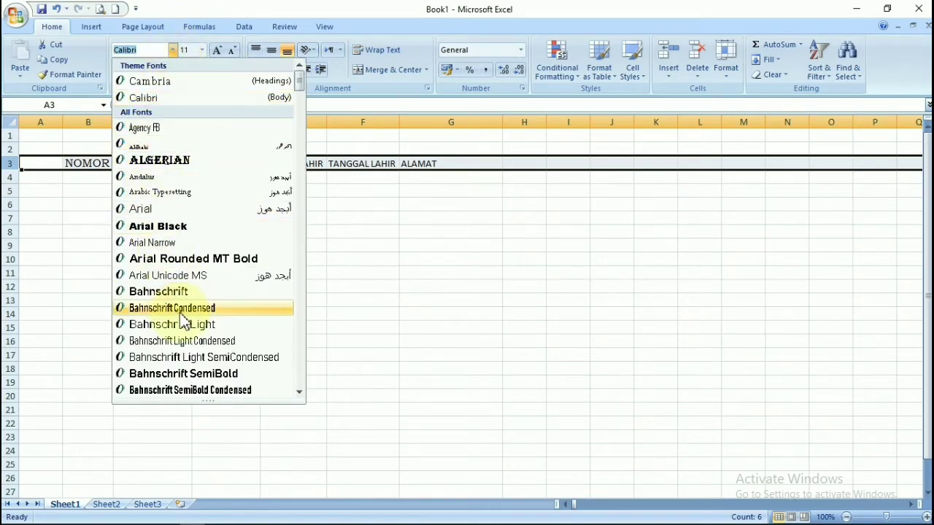
{"action": "scroll", "coordinate": [184, 322], "scroll_direction": "down", "scroll_amount": 4}
{"action": "scroll", "coordinate": [186, 322], "scroll_direction": "down", "scroll_amount": 5}
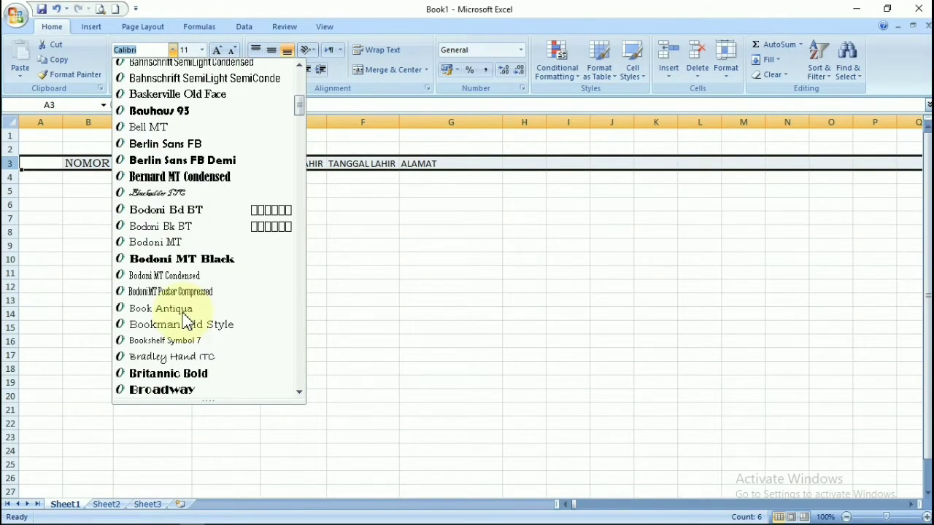
{"action": "left_click", "coordinate": [188, 326]}
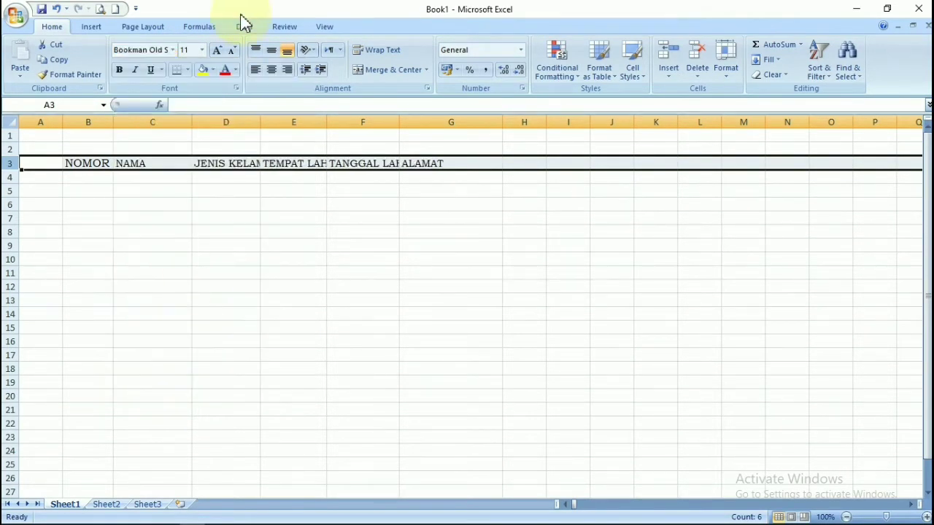
{"action": "left_click", "coordinate": [202, 50]}
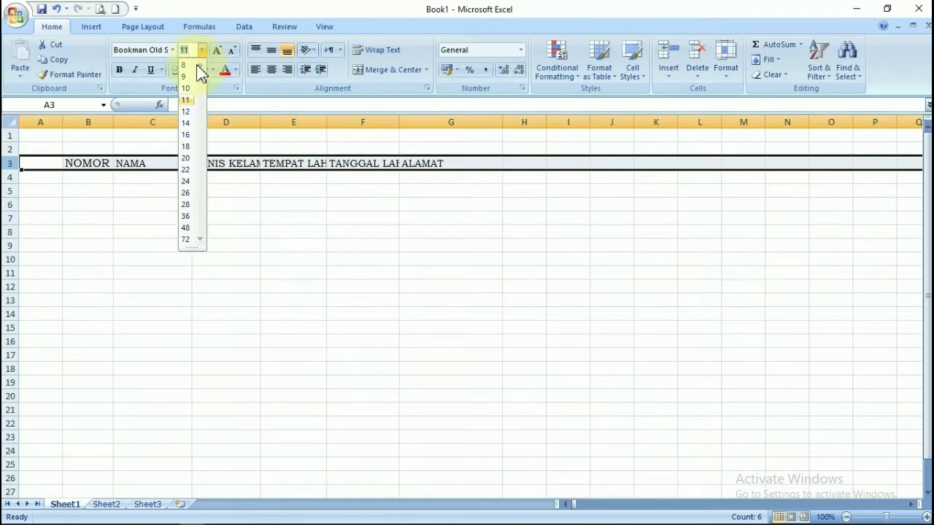
{"action": "left_click", "coordinate": [185, 111]}
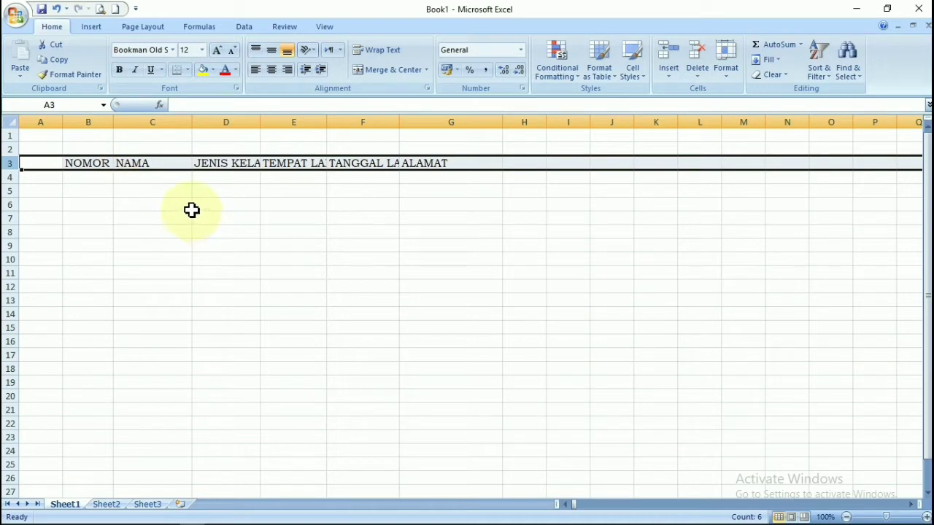
{"action": "left_click", "coordinate": [200, 285]}
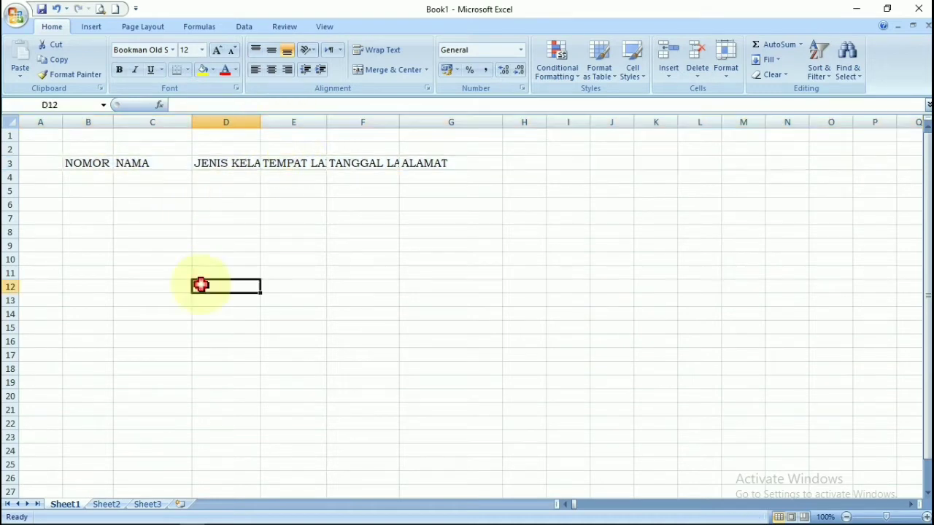
Refit columns D, E and F to their enlarged headers, and widen the ALAMAT and NAMA columns further.
{"action": "double_click", "coordinate": [261, 124]}
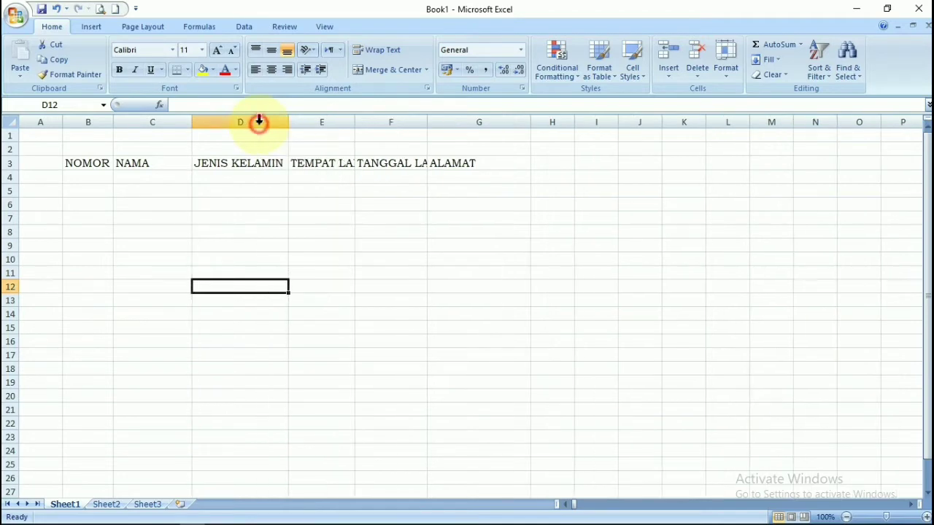
{"action": "double_click", "coordinate": [356, 117]}
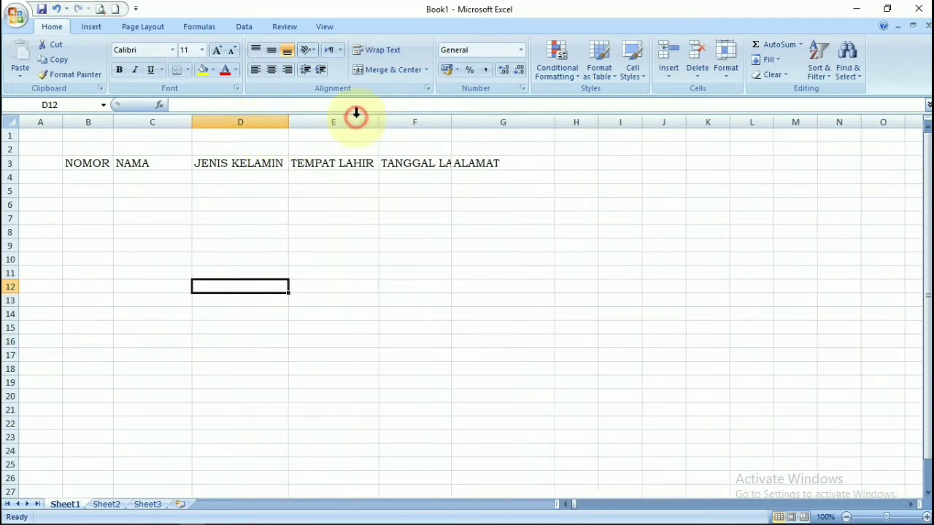
{"action": "double_click", "coordinate": [451, 122]}
{"action": "left_click_drag", "start_coordinate": [581, 125], "coordinate": [633, 122]}
{"action": "left_click_drag", "start_coordinate": [191, 125], "coordinate": [245, 134]}
{"action": "left_click", "coordinate": [376, 211]}
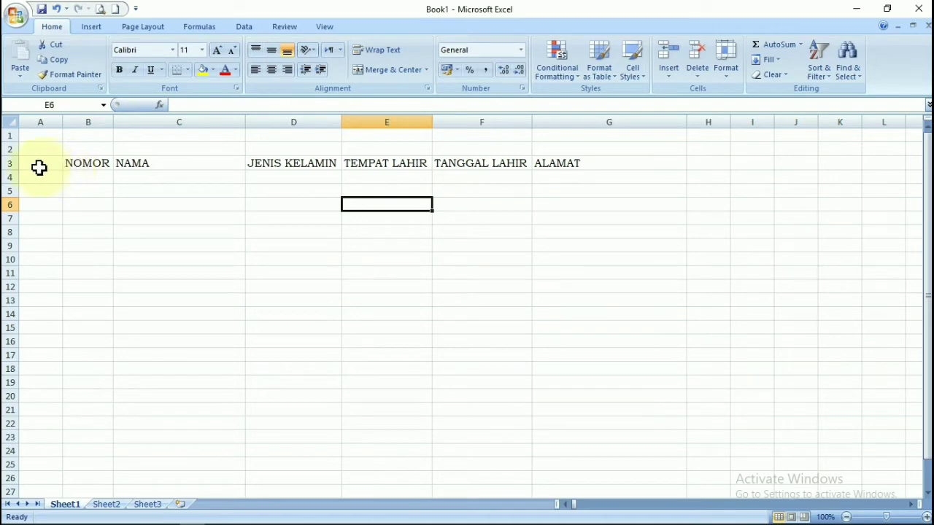
Make the entire header row 3 bold, italic and underlined.
{"action": "left_click", "coordinate": [6, 164]}
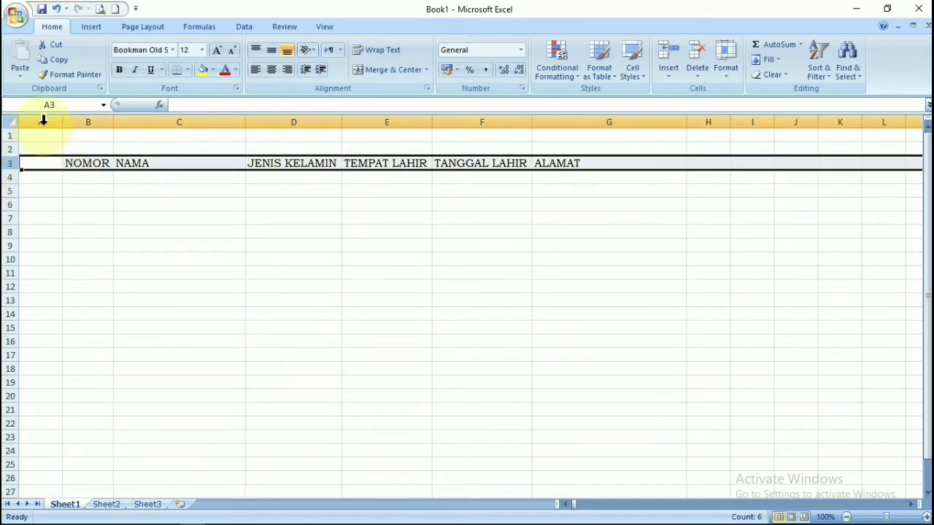
{"action": "left_click", "coordinate": [120, 72]}
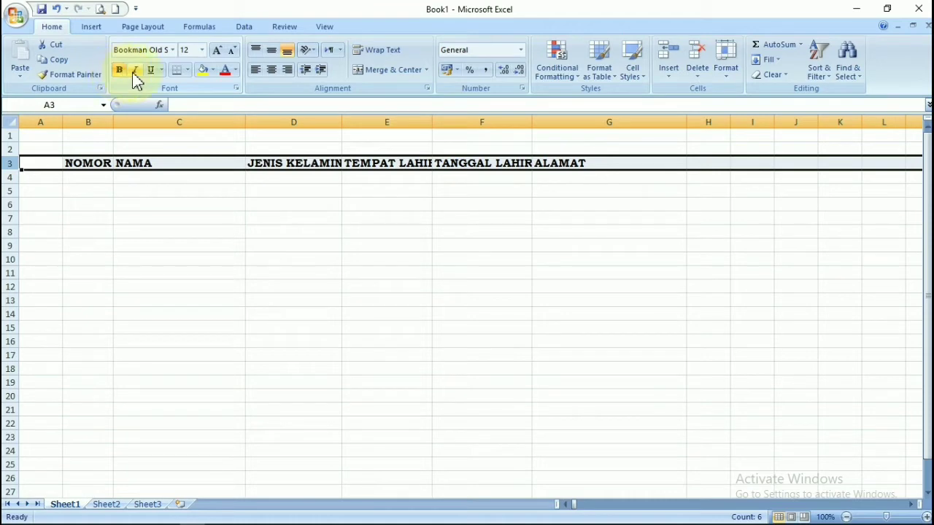
{"action": "left_click", "coordinate": [135, 73]}
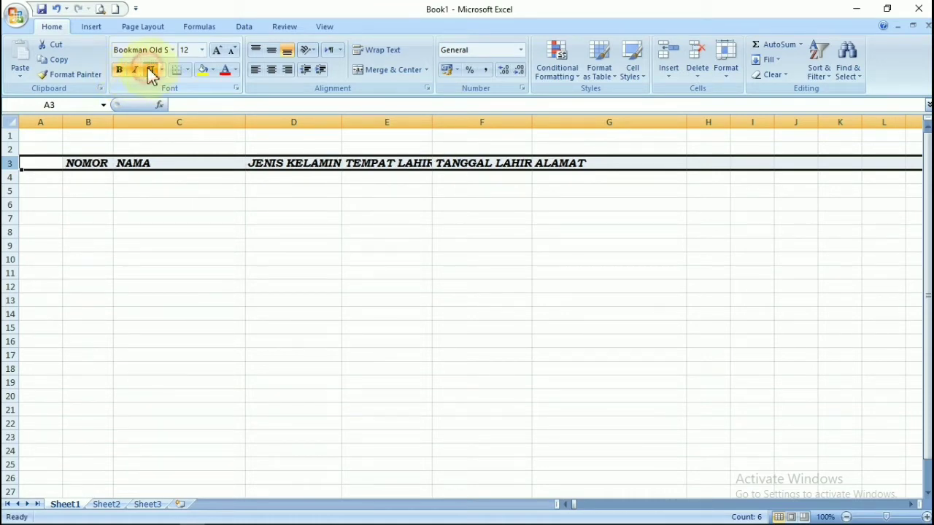
{"action": "left_click", "coordinate": [150, 73]}
{"action": "left_click", "coordinate": [154, 189]}
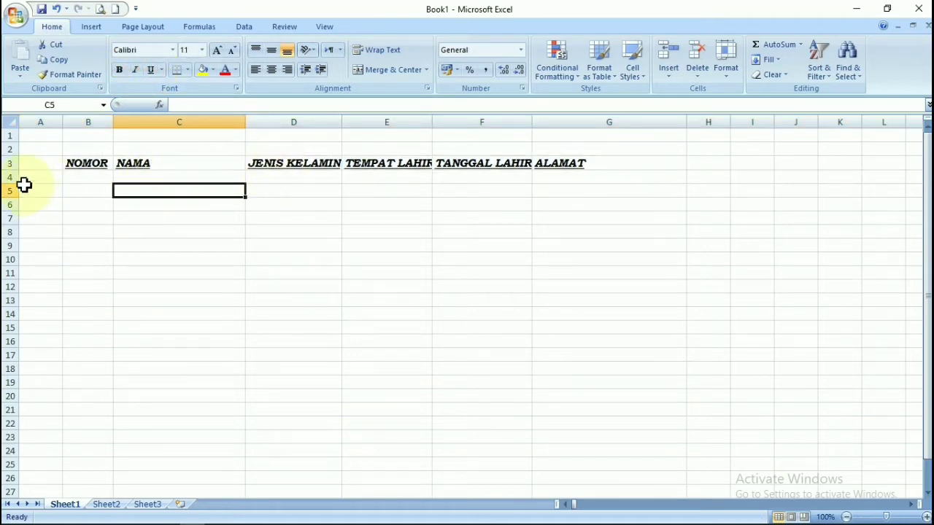
Remove the italic and underline formatting from header row 3, keeping it bold.
{"action": "left_click", "coordinate": [9, 163]}
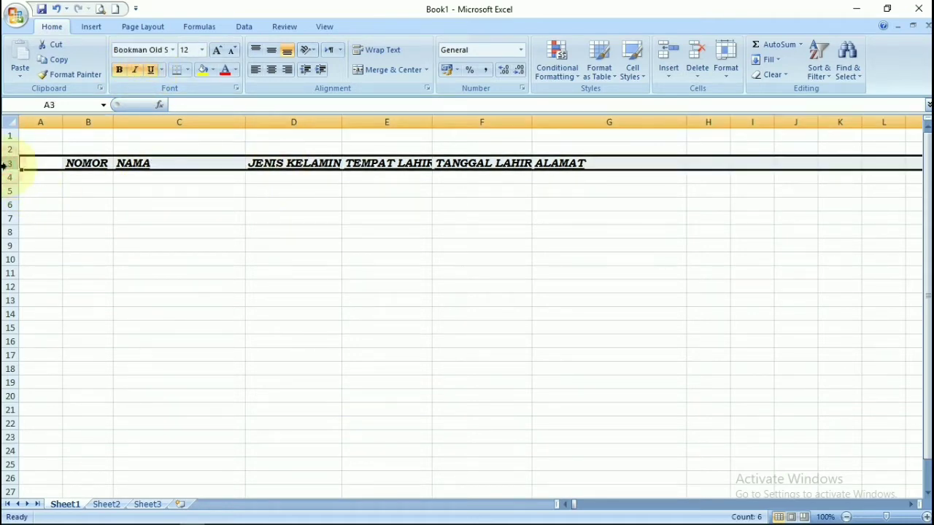
{"action": "left_click", "coordinate": [134, 71]}
{"action": "left_click", "coordinate": [158, 203]}
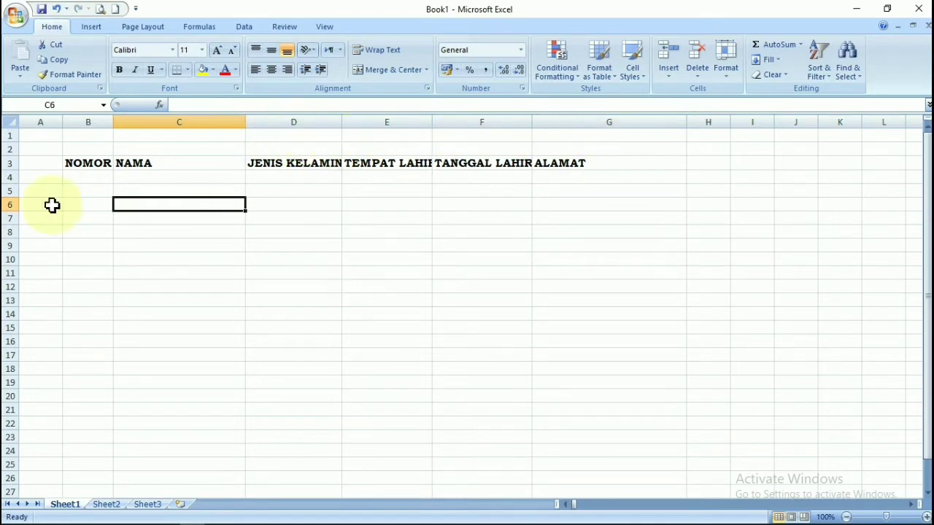
Refit the JENIS KELAMIN, TEMPAT LAHIR and TANGGAL LAHIR columns to their bold headers.
{"action": "left_click_drag", "start_coordinate": [131, 144], "coordinate": [474, 211]}
{"action": "left_click", "coordinate": [357, 319]}
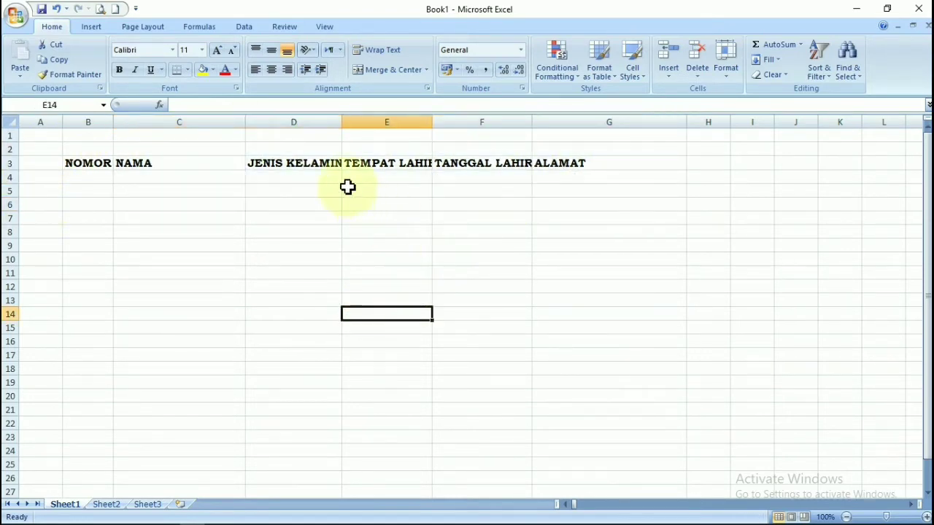
{"action": "double_click", "coordinate": [342, 125]}
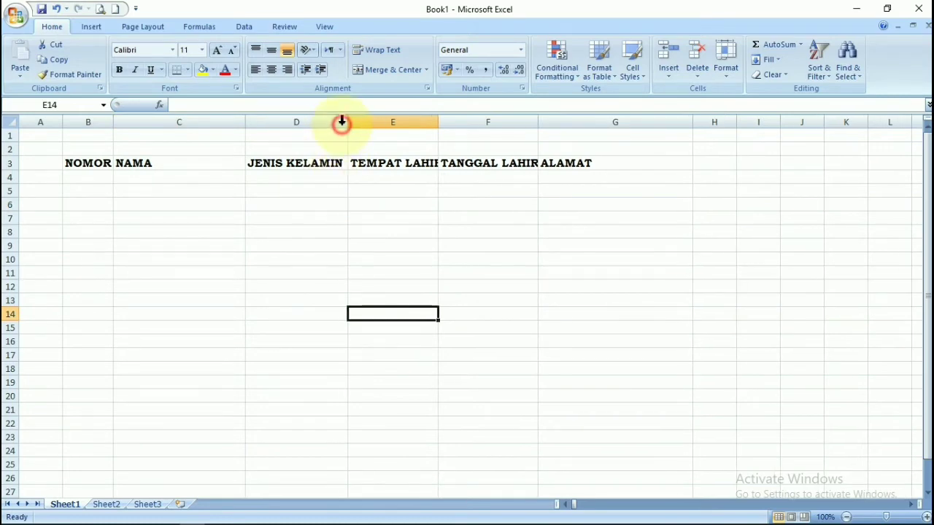
{"action": "double_click", "coordinate": [440, 123]}
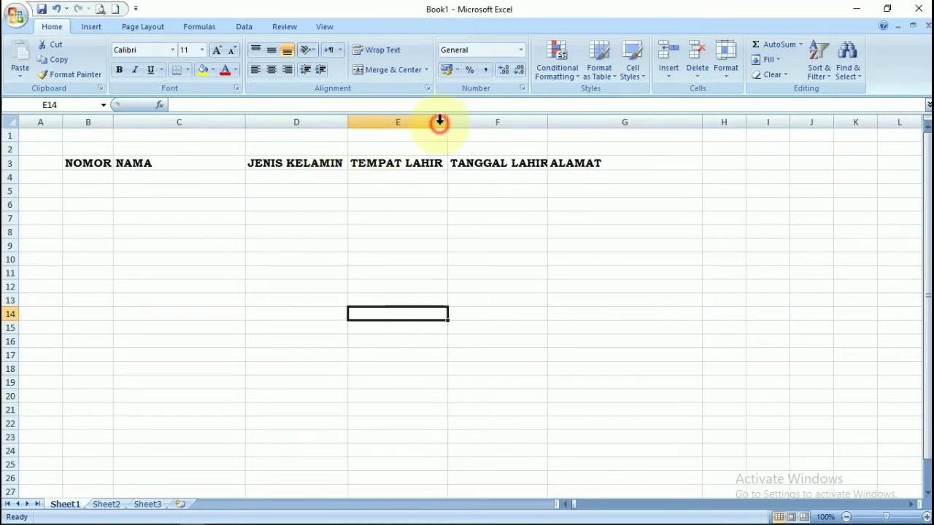
{"action": "double_click", "coordinate": [548, 121]}
{"action": "left_click", "coordinate": [498, 210]}
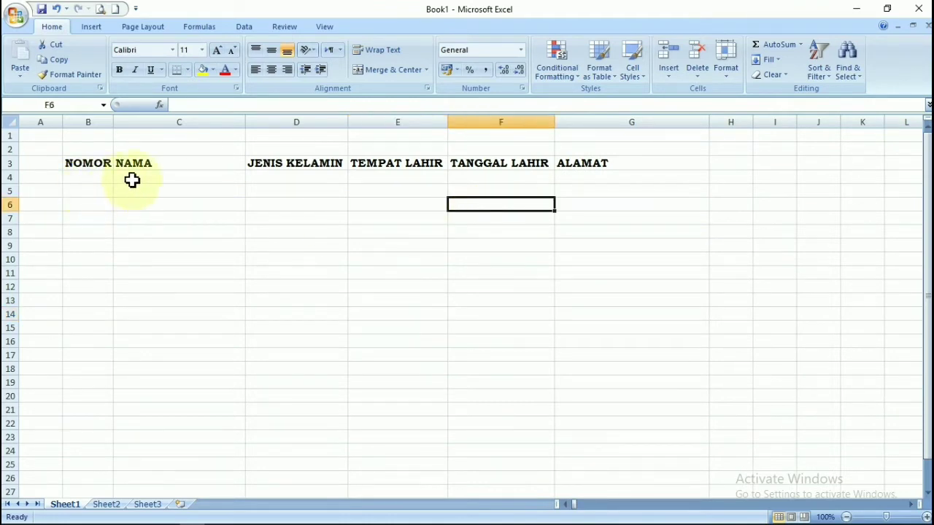
Set rows 4 to 25 below the headers to Bookman Old Style, size 12.
{"action": "left_click", "coordinate": [109, 177]}
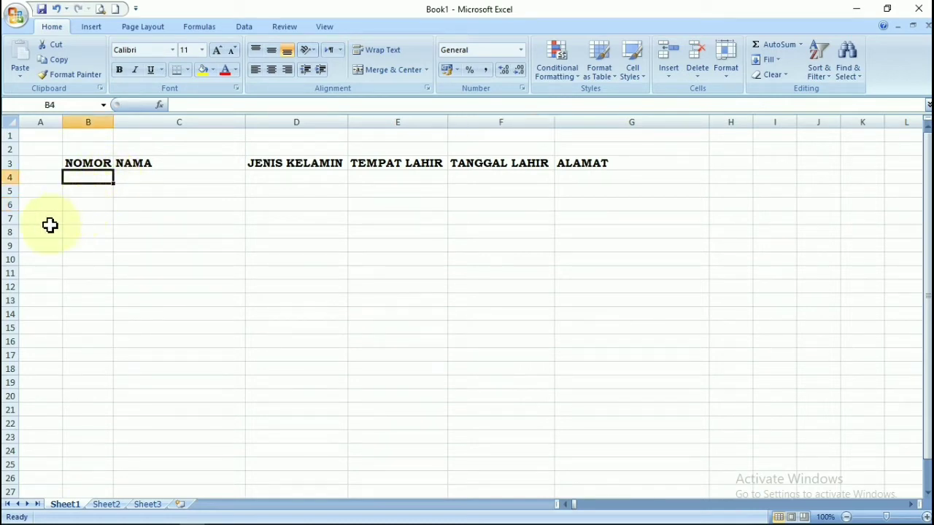
{"action": "left_click_drag", "start_coordinate": [10, 177], "coordinate": [505, 469]}
{"action": "left_click", "coordinate": [174, 51]}
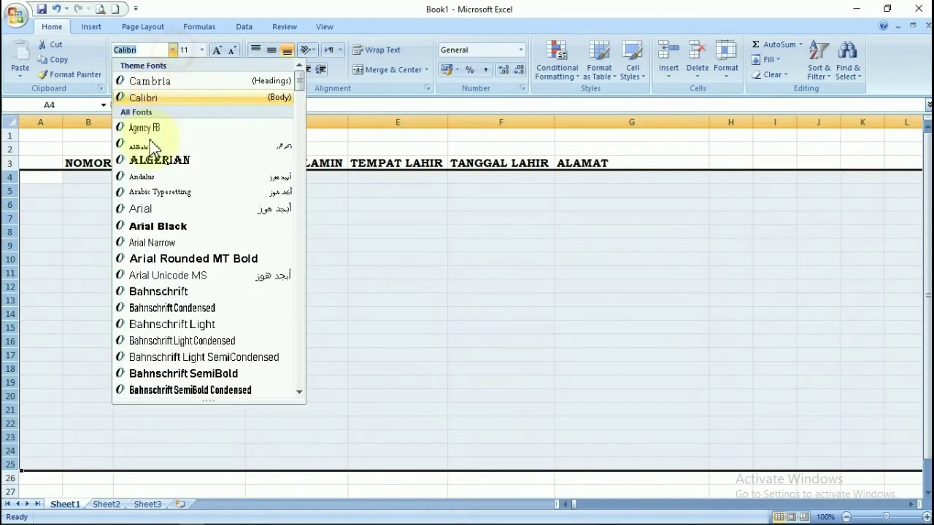
{"action": "scroll", "coordinate": [185, 378], "scroll_direction": "down", "scroll_amount": 2}
{"action": "scroll", "coordinate": [183, 377], "scroll_direction": "down", "scroll_amount": 5}
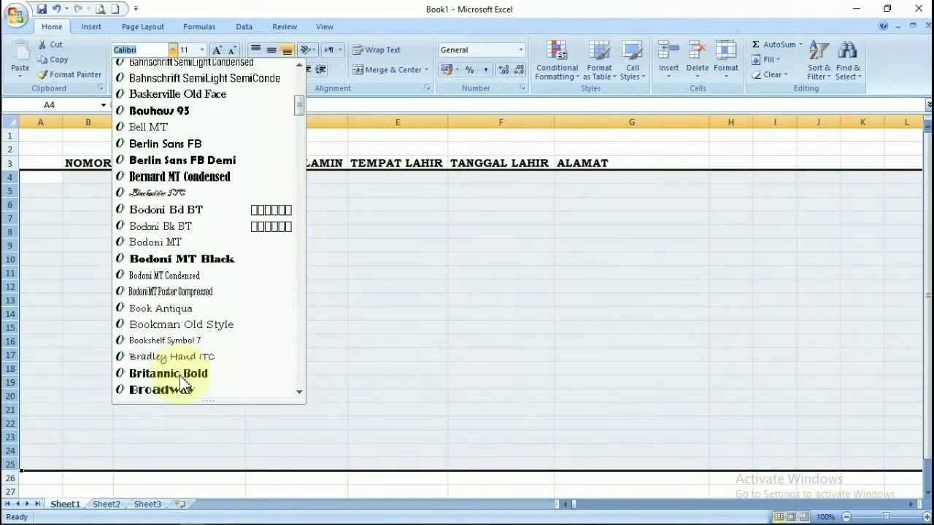
{"action": "left_click", "coordinate": [194, 323]}
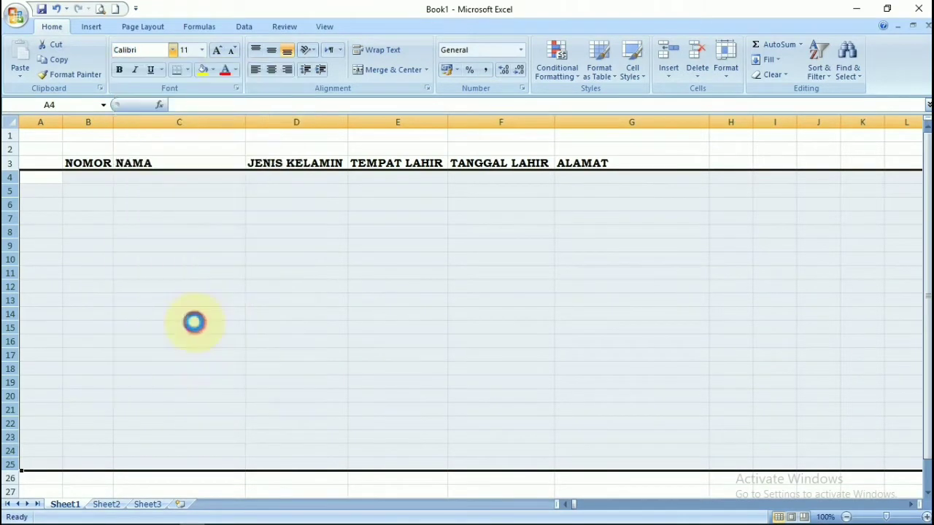
{"action": "left_click", "coordinate": [202, 50]}
{"action": "left_click", "coordinate": [187, 111]}
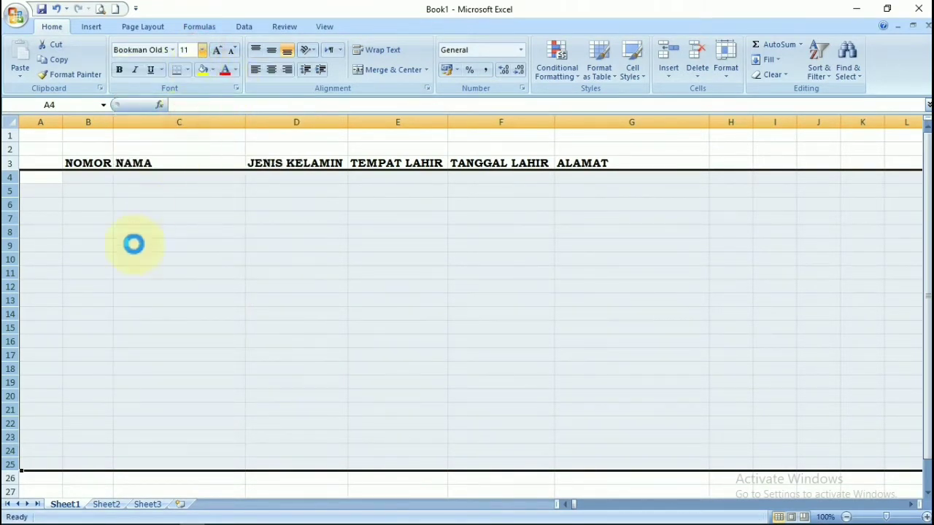
{"action": "left_click", "coordinate": [131, 247]}
Number the NOMOR column from 1 to 20 in B4:B23 by entering 1 and 2 and extending the series.
{"action": "left_click", "coordinate": [94, 184]}
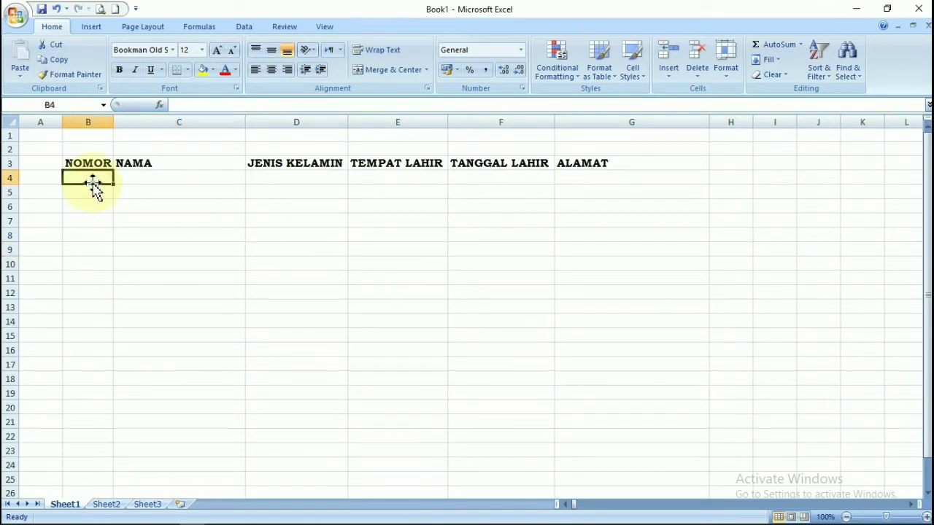
{"action": "type", "text": "1"}
{"action": "key", "text": "Return"}
{"action": "type", "text": "2"}
{"action": "key", "text": "Return"}
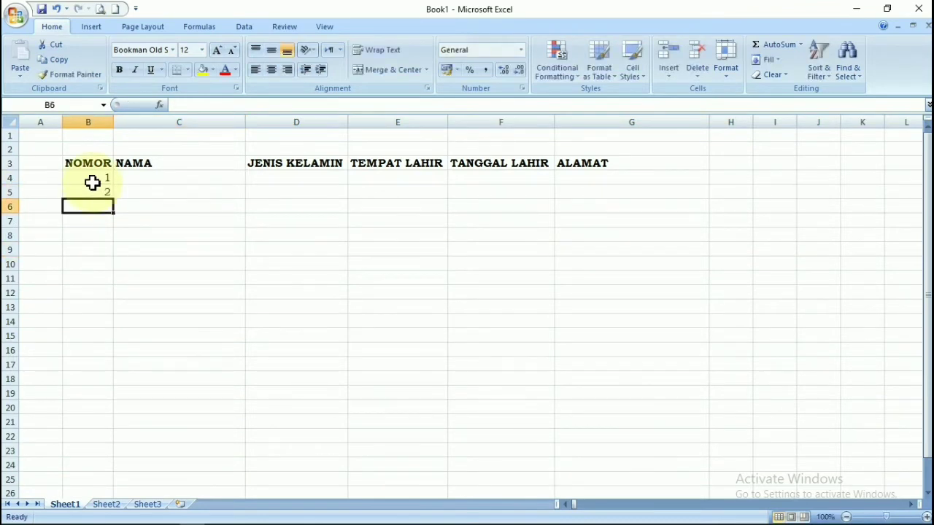
{"action": "left_click_drag", "start_coordinate": [92, 183], "coordinate": [107, 455]}
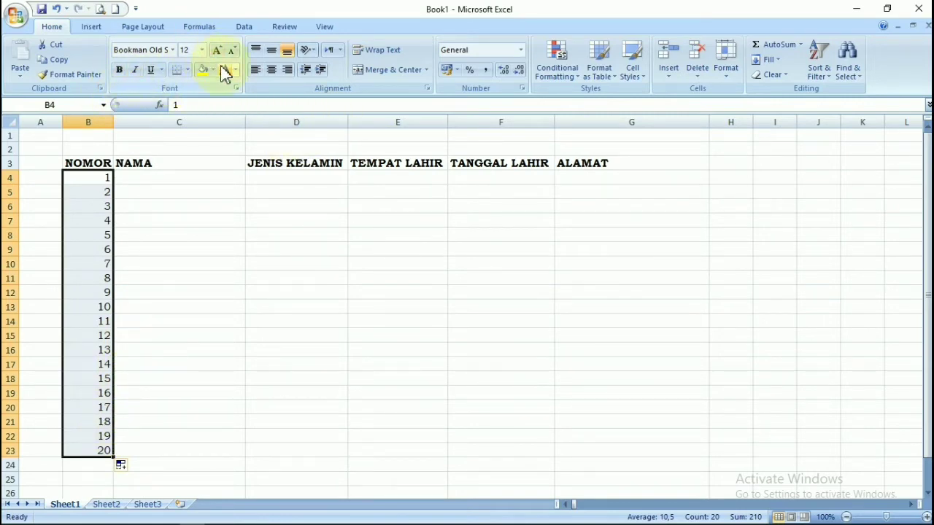
{"action": "left_click", "coordinate": [161, 256]}
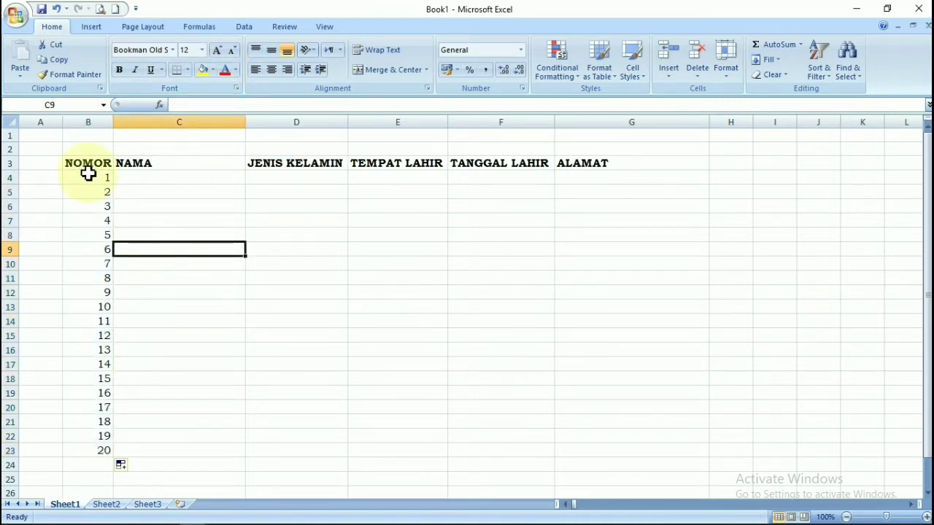
Fill the number cells B4:B22 with yellow and recolour the fill to a light orange.
{"action": "left_click_drag", "start_coordinate": [88, 173], "coordinate": [102, 436]}
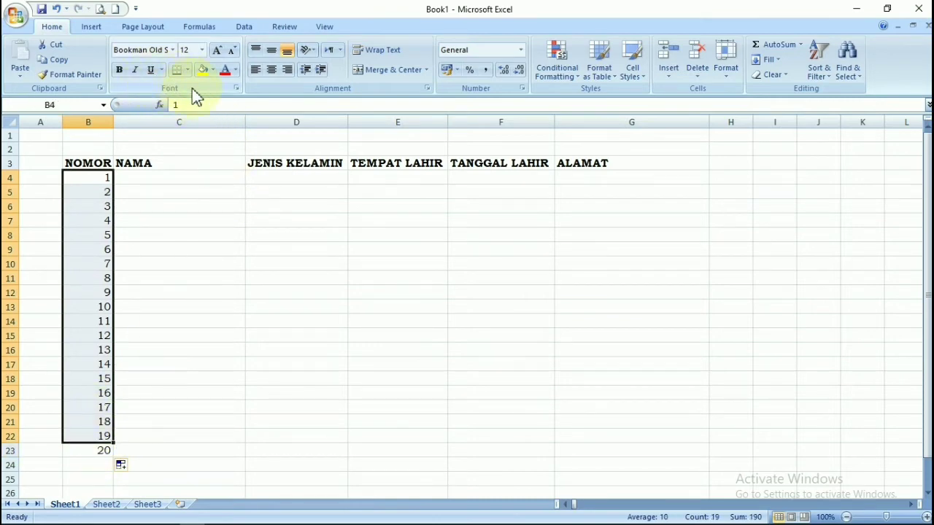
{"action": "left_click", "coordinate": [203, 70]}
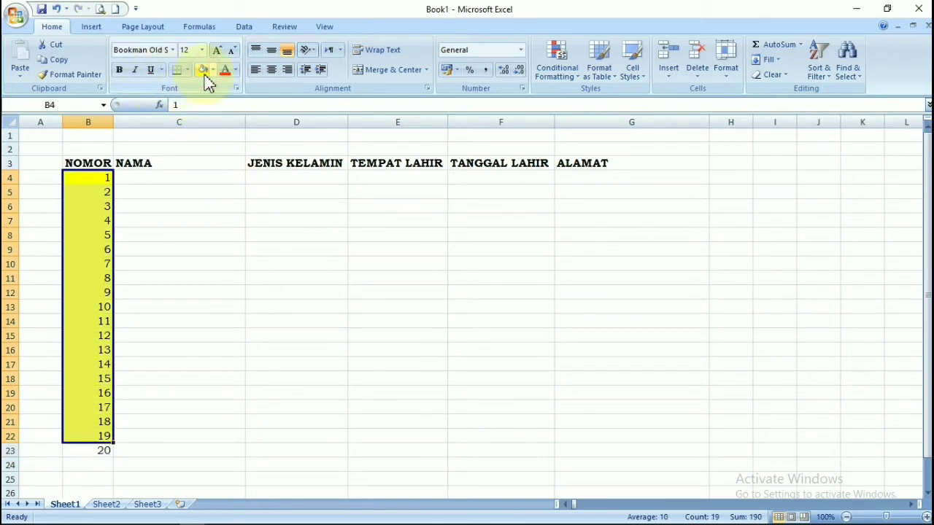
{"action": "left_click", "coordinate": [211, 70]}
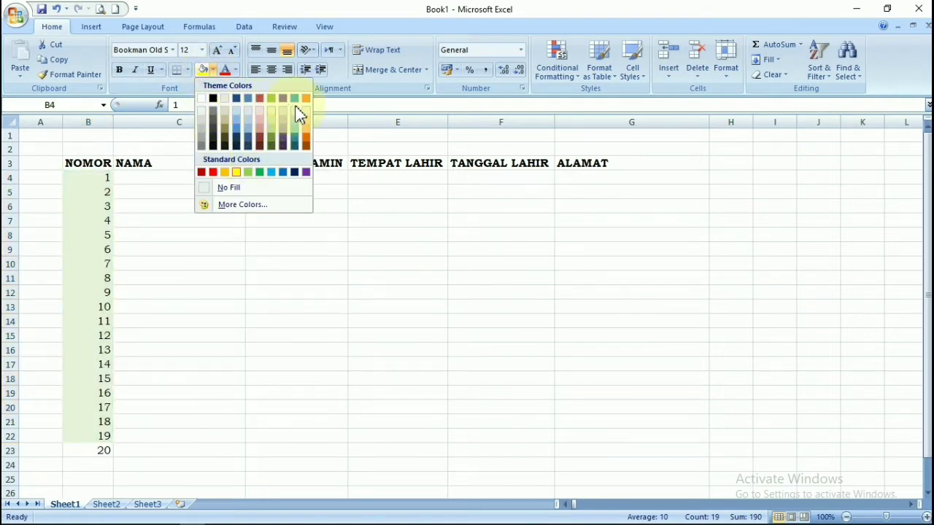
{"action": "left_click", "coordinate": [307, 121]}
{"action": "left_click", "coordinate": [136, 219]}
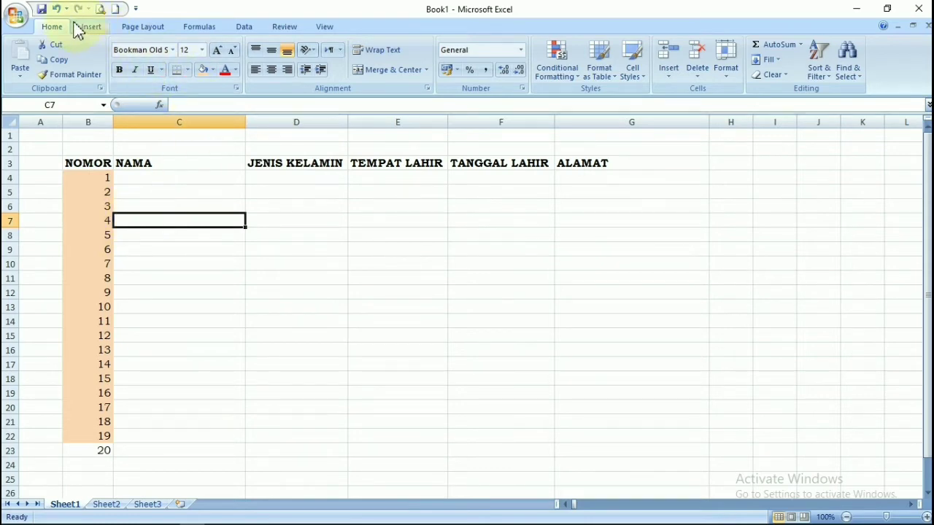
Undo both fill colour changes on the number cells.
{"action": "left_click", "coordinate": [56, 9]}
{"action": "left_click", "coordinate": [56, 9]}
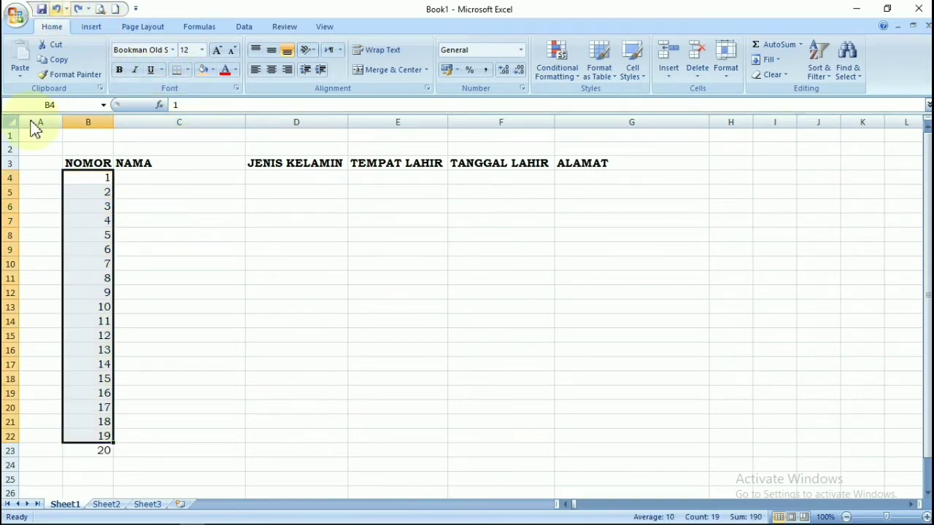
{"action": "left_click", "coordinate": [210, 302]}
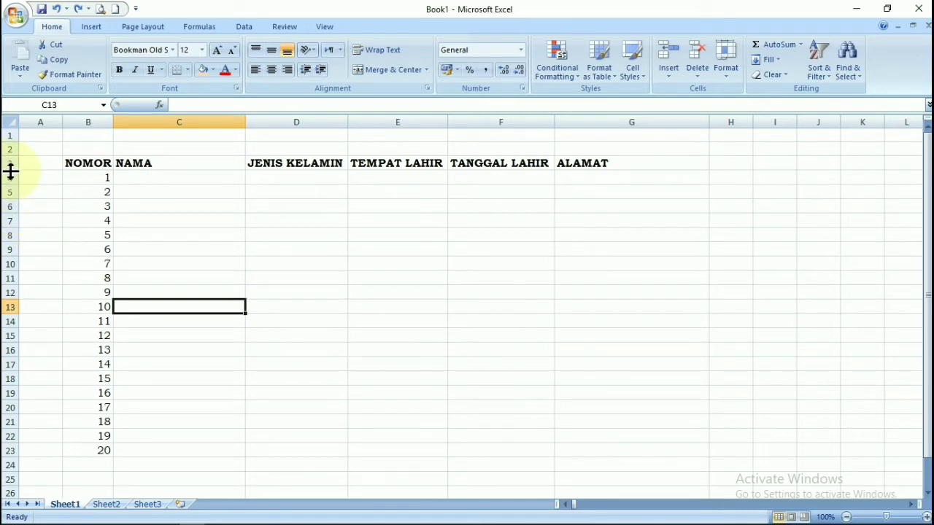
Make header row 3 about twice as tall and centre its headers vertically and horizontally.
{"action": "left_click_drag", "start_coordinate": [10, 171], "coordinate": [8, 183]}
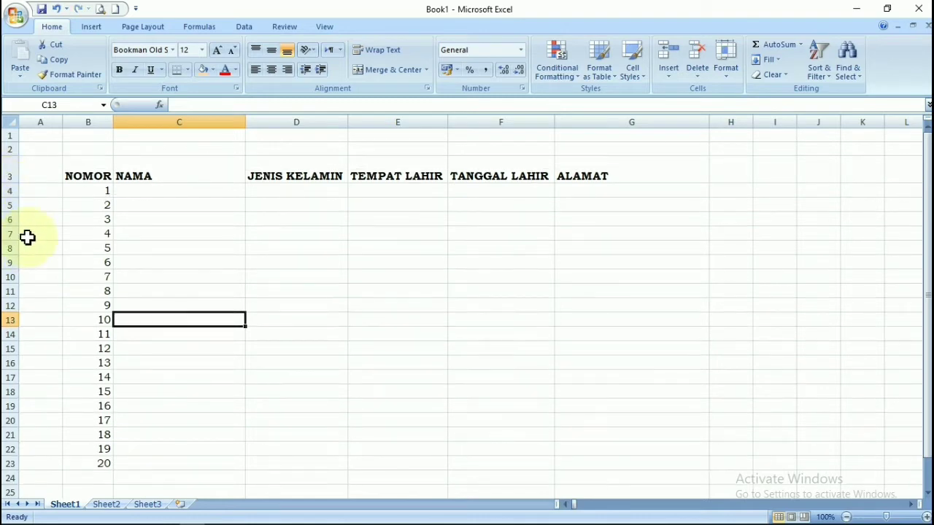
{"action": "left_click", "coordinate": [152, 167]}
{"action": "left_click", "coordinate": [10, 167]}
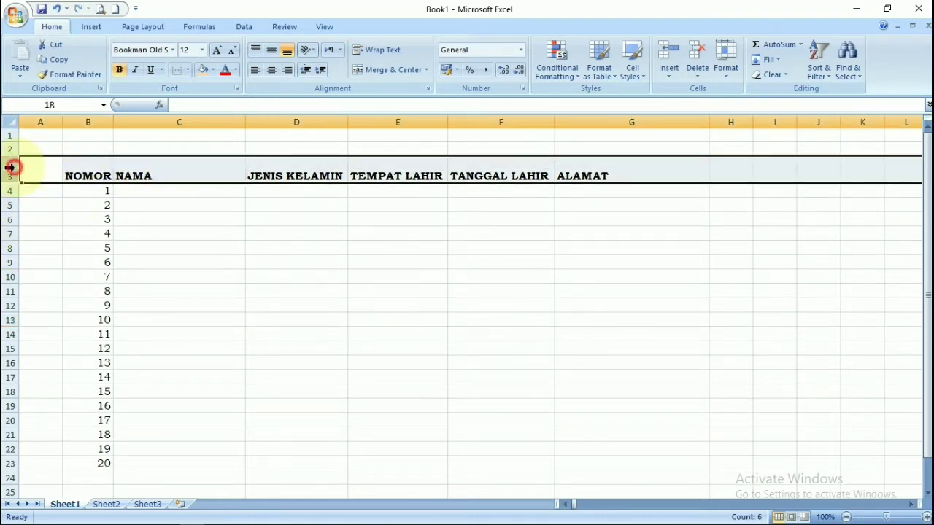
{"action": "left_click", "coordinate": [267, 54]}
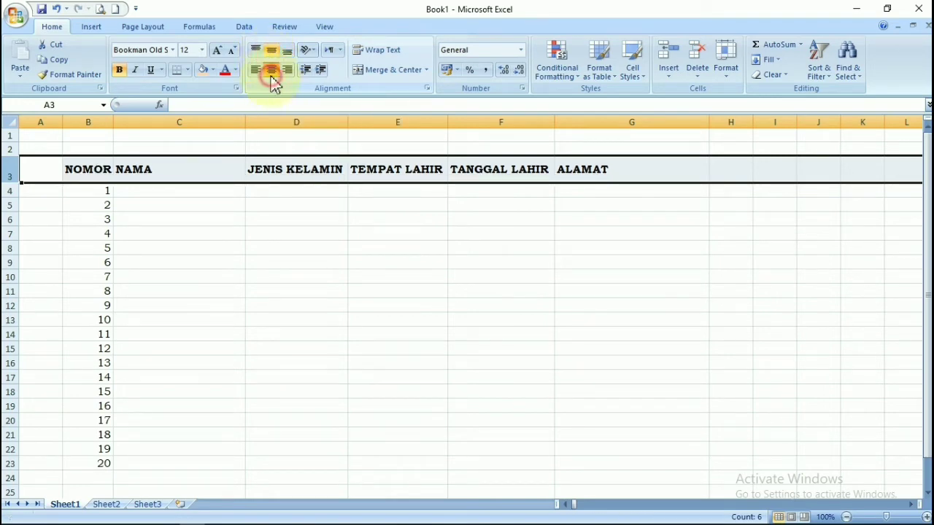
{"action": "left_click", "coordinate": [271, 72]}
{"action": "left_click", "coordinate": [172, 248]}
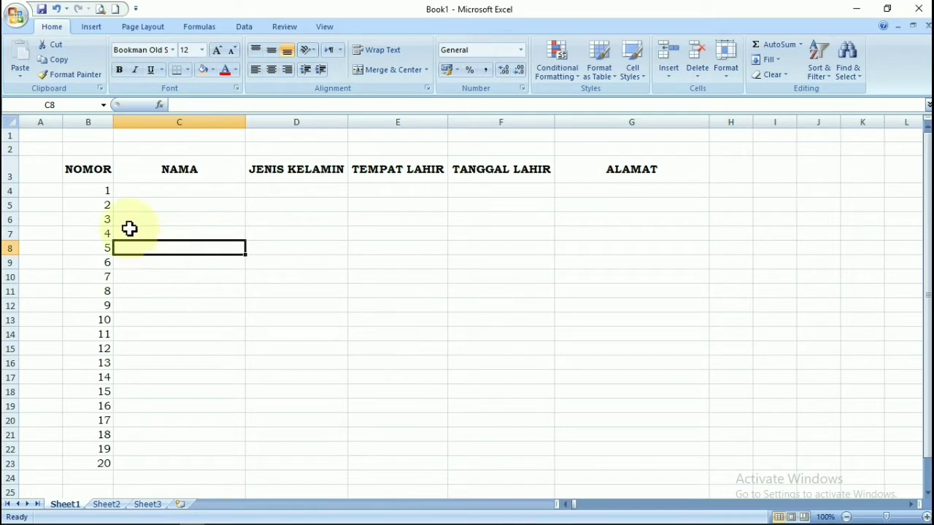
Centre the numbers 1 to 20 horizontally in B4:B23.
{"action": "left_click", "coordinate": [90, 188]}
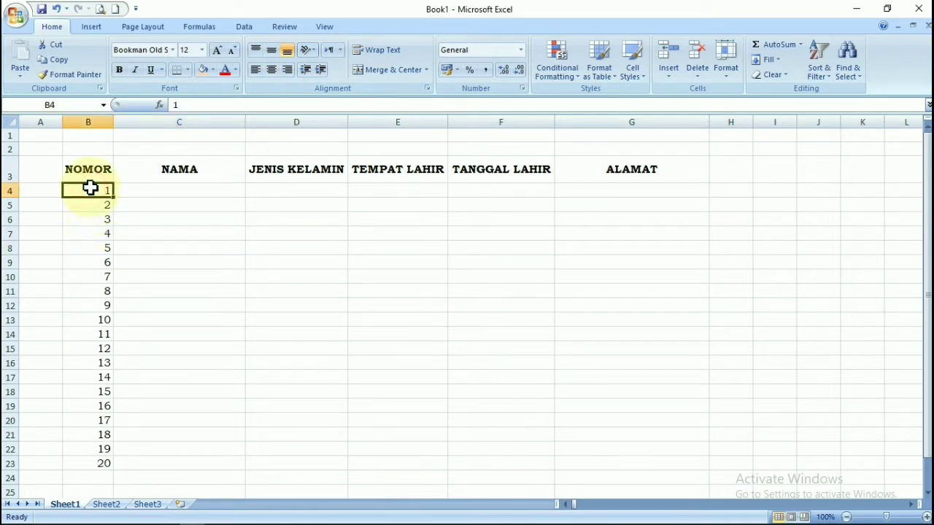
{"action": "left_click_drag", "start_coordinate": [89, 189], "coordinate": [83, 462]}
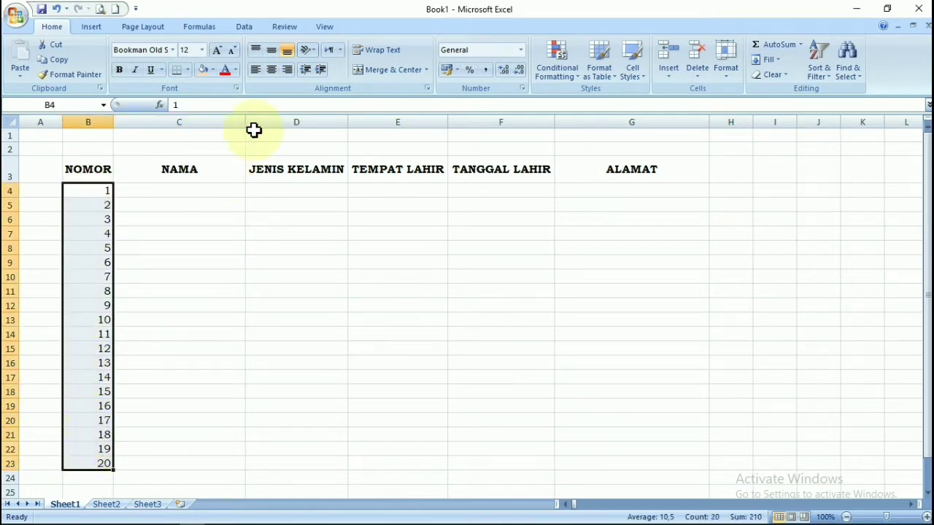
{"action": "left_click", "coordinate": [273, 69]}
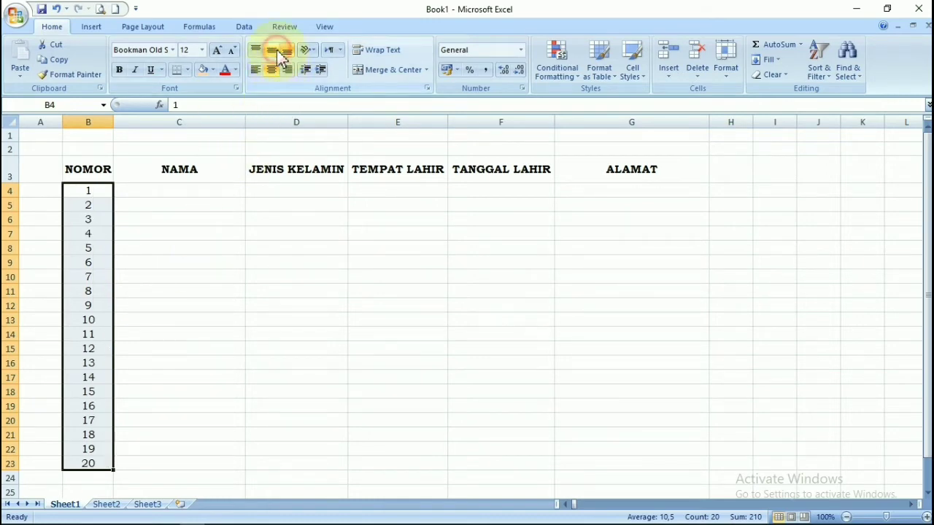
{"action": "left_click", "coordinate": [165, 232]}
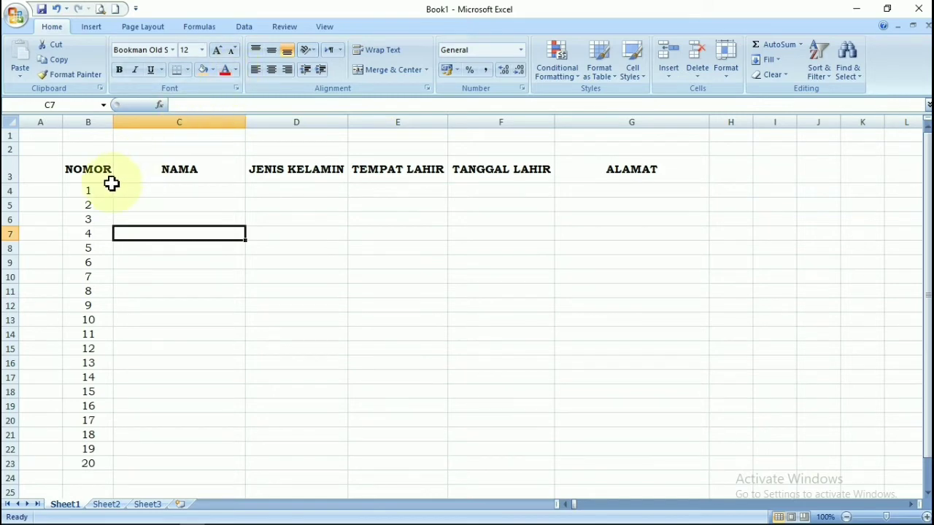
Try a red font colour on header row 3 and undo it.
{"action": "left_click", "coordinate": [10, 176]}
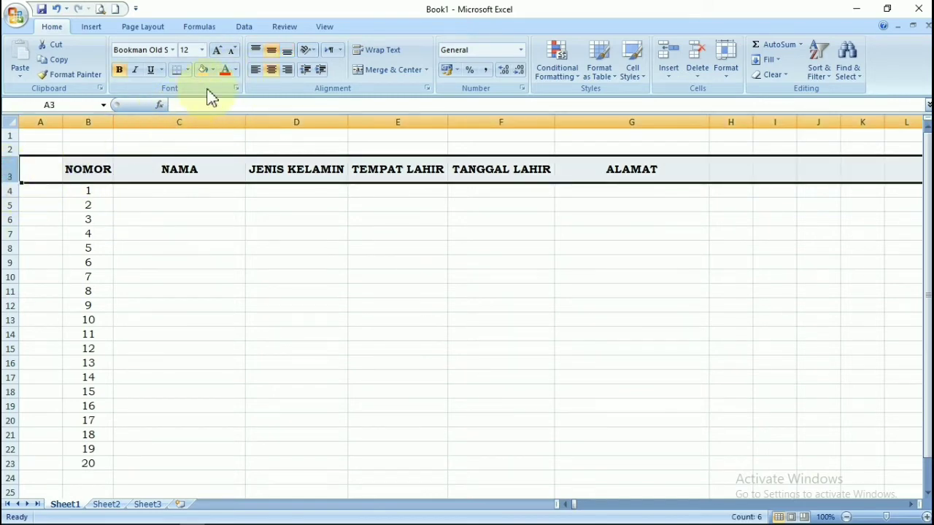
{"action": "left_click", "coordinate": [235, 70]}
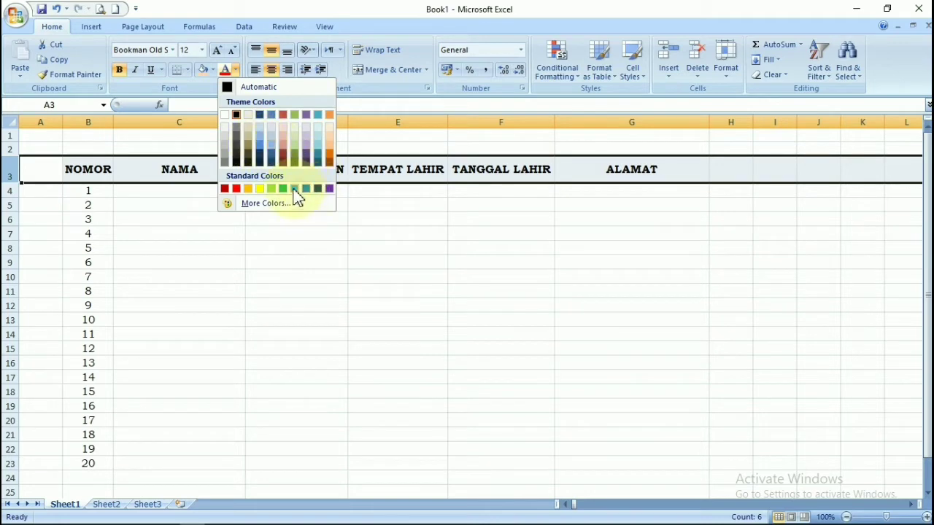
{"action": "left_click", "coordinate": [233, 190]}
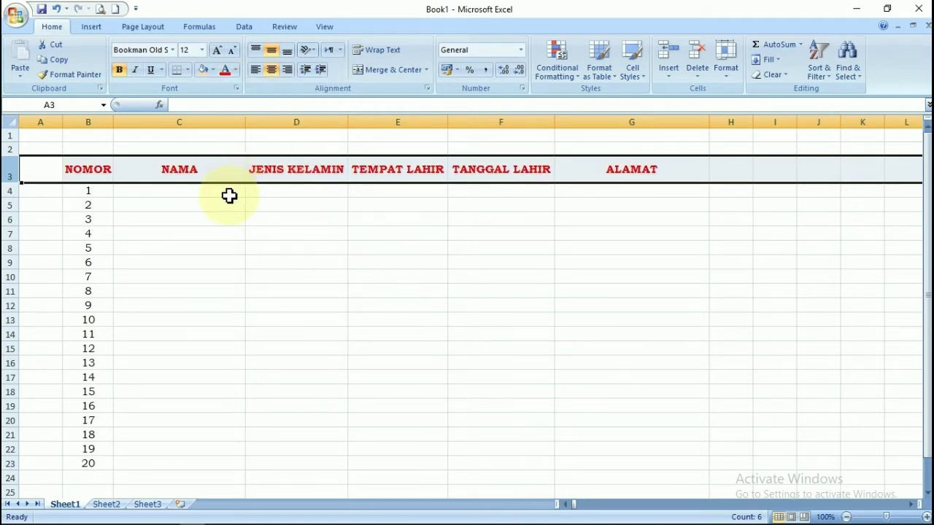
{"action": "left_click", "coordinate": [235, 272]}
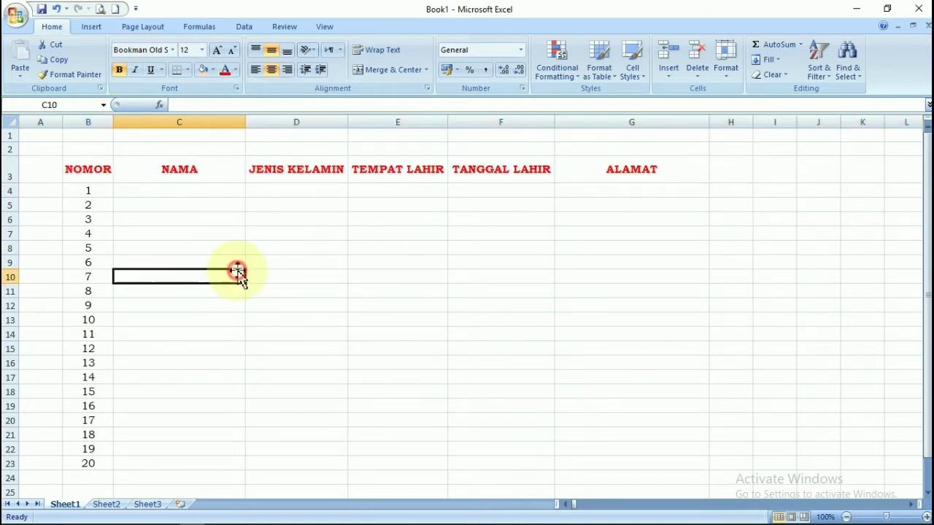
{"action": "left_click", "coordinate": [56, 9]}
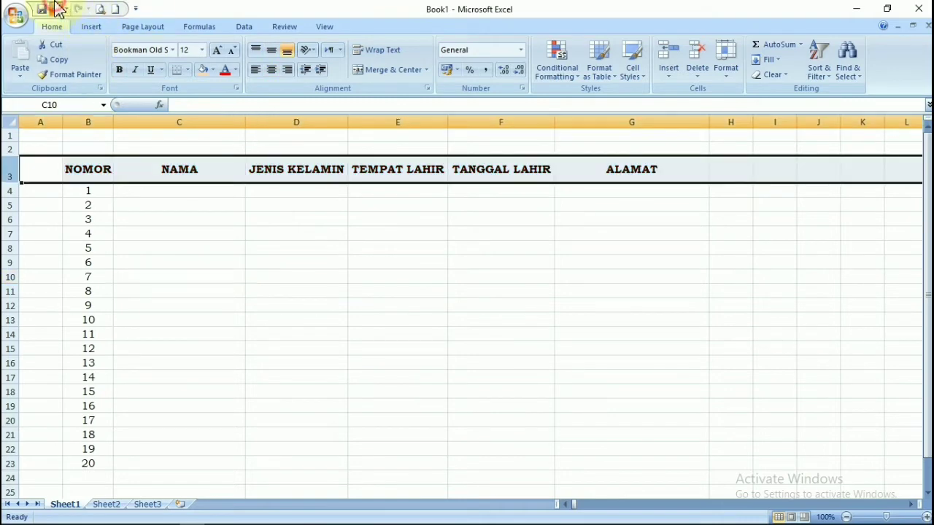
{"action": "left_click", "coordinate": [313, 191]}
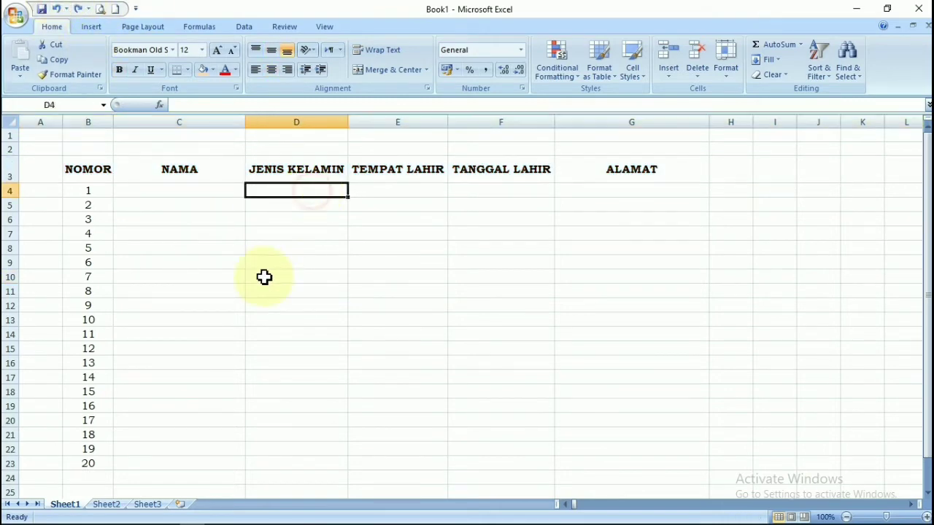
{"action": "left_click", "coordinate": [197, 192]}
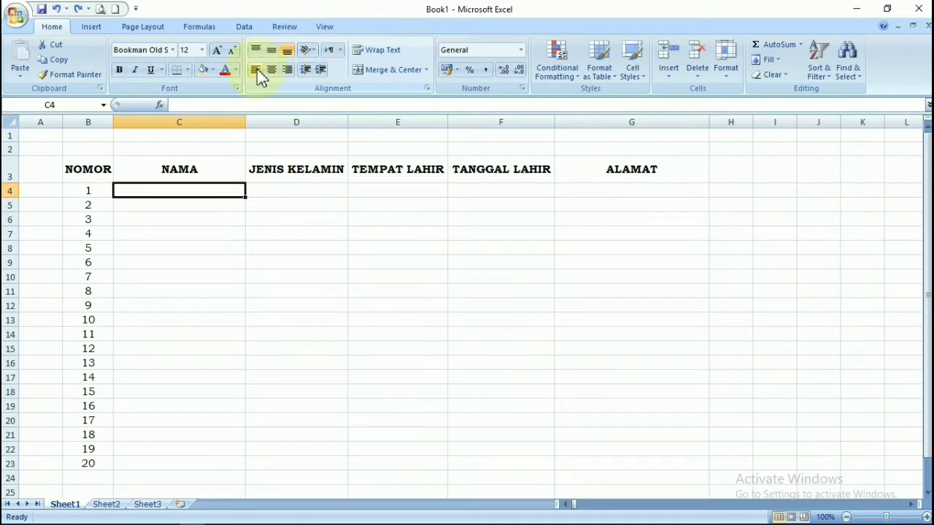
{"action": "left_click", "coordinate": [187, 71]}
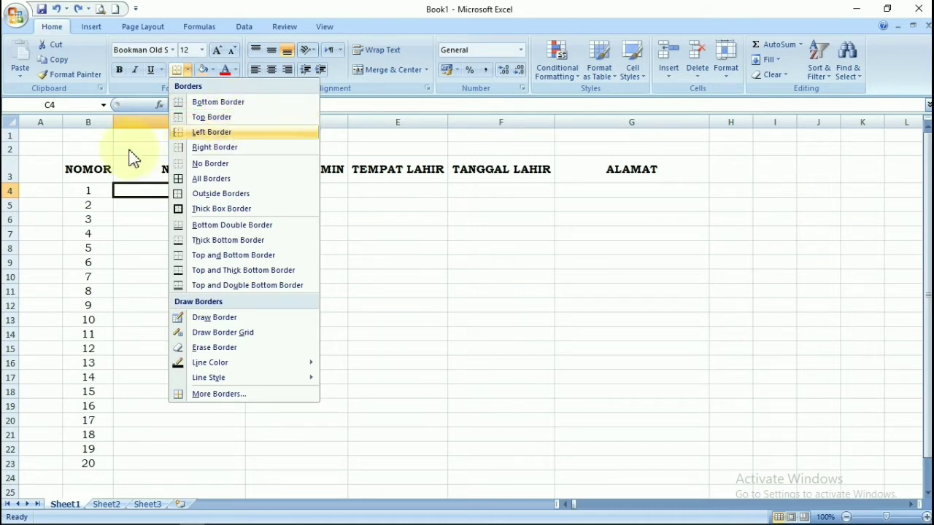
{"action": "left_click", "coordinate": [89, 170]}
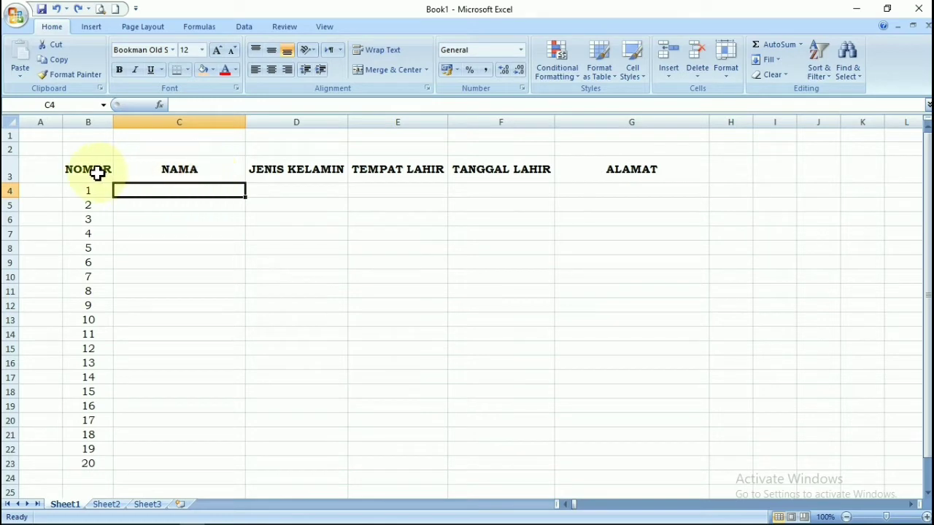
Apply all borders to the whole table range B3:G23.
{"action": "left_click_drag", "start_coordinate": [93, 174], "coordinate": [568, 473]}
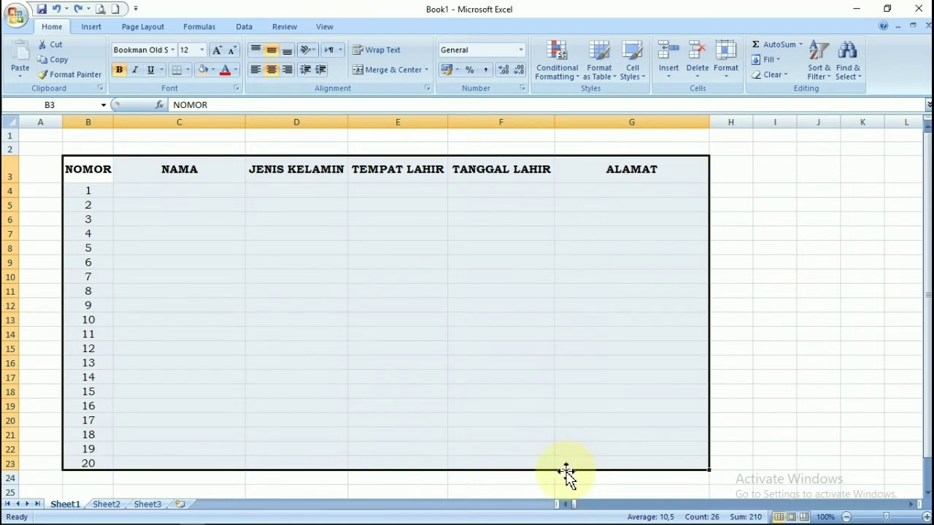
{"action": "left_click", "coordinate": [188, 70]}
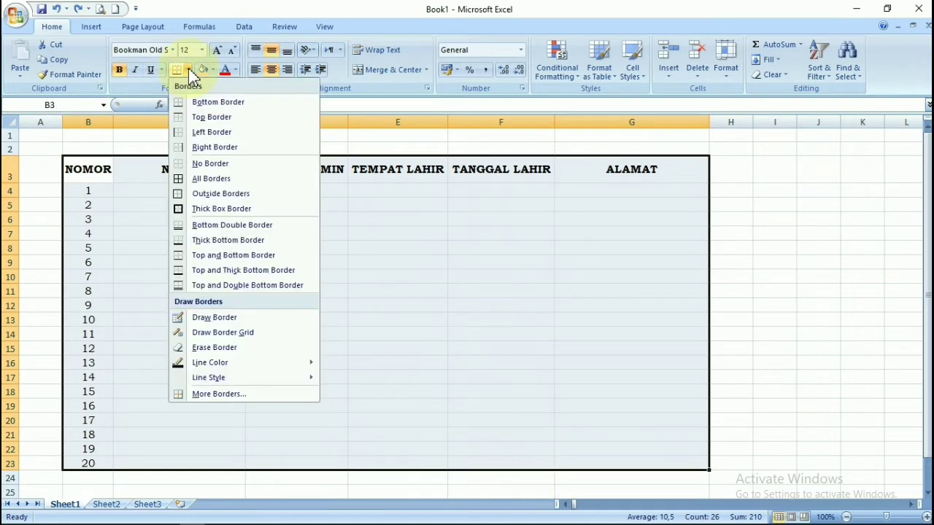
{"action": "left_click", "coordinate": [194, 183]}
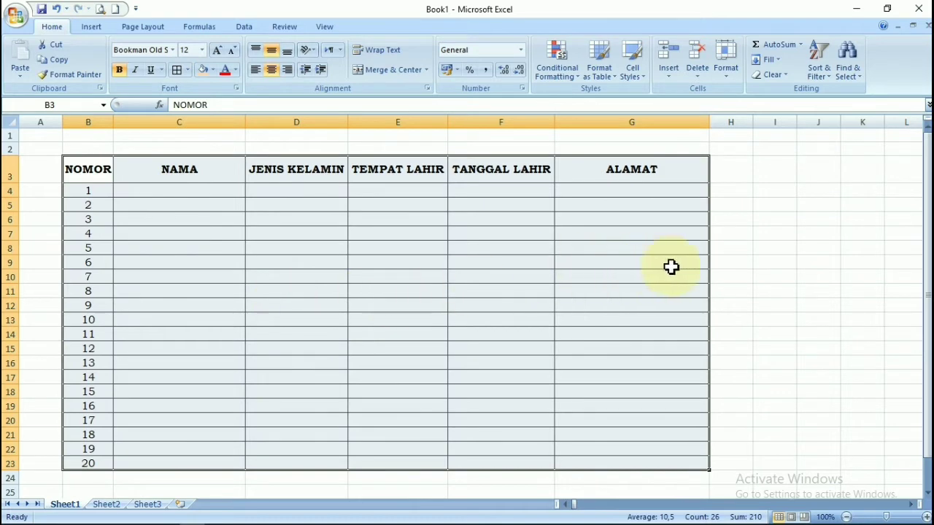
Apply a thick box border around the whole table range B3:G23.
{"action": "left_click", "coordinate": [775, 261]}
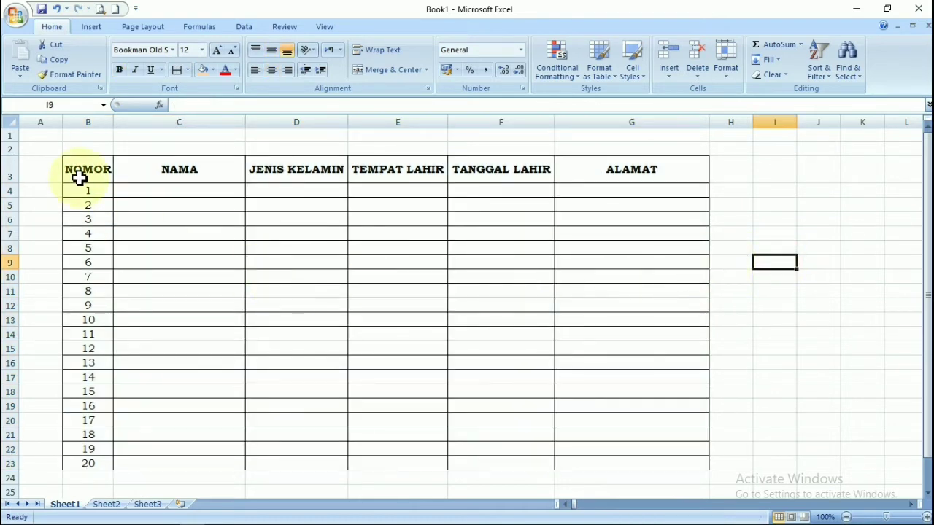
{"action": "left_click_drag", "start_coordinate": [78, 175], "coordinate": [674, 460]}
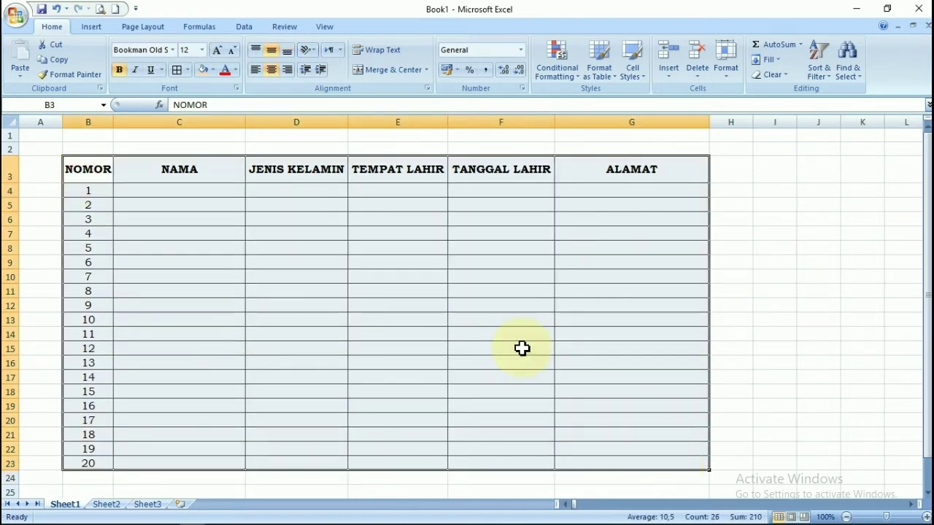
{"action": "left_click", "coordinate": [188, 70]}
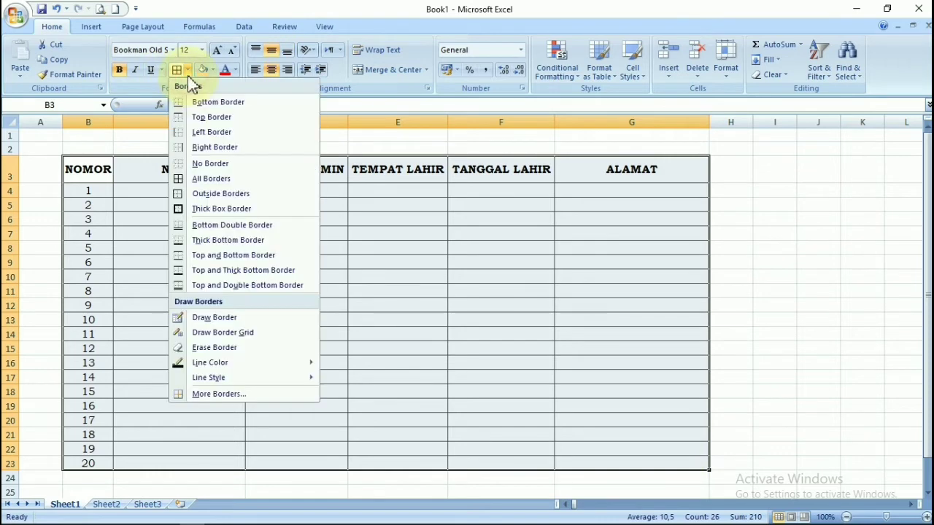
{"action": "left_click", "coordinate": [216, 209]}
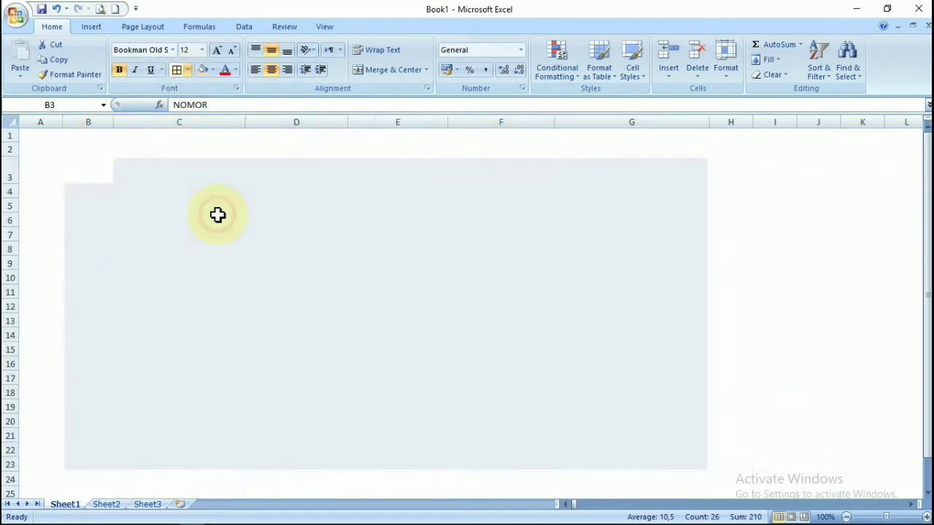
{"action": "left_click", "coordinate": [427, 301]}
{"action": "left_click", "coordinate": [765, 248]}
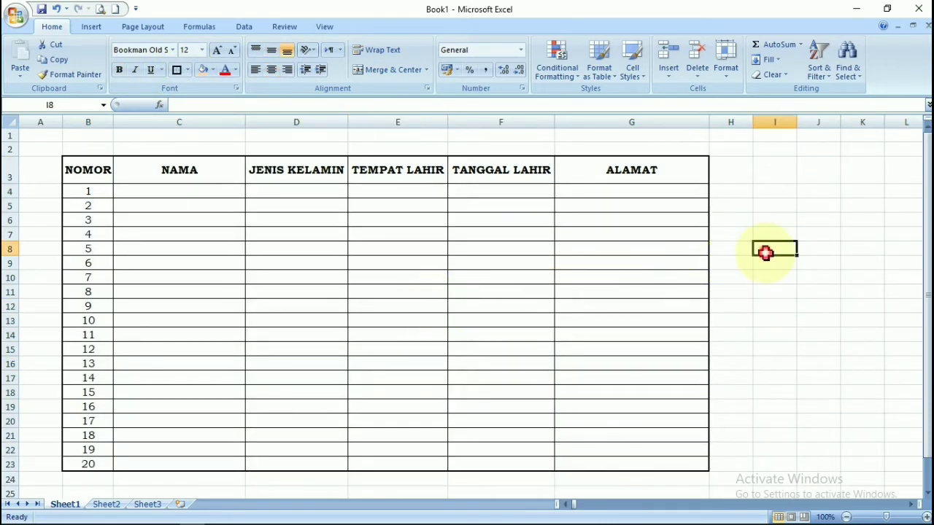
{"action": "left_click", "coordinate": [81, 179]}
{"action": "left_click", "coordinate": [168, 170]}
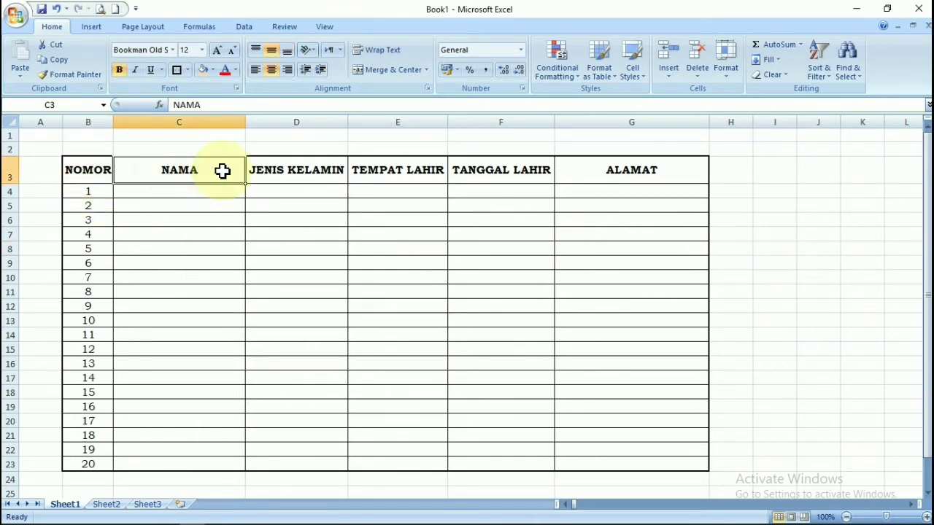
{"action": "left_click", "coordinate": [261, 171]}
{"action": "left_click", "coordinate": [164, 220]}
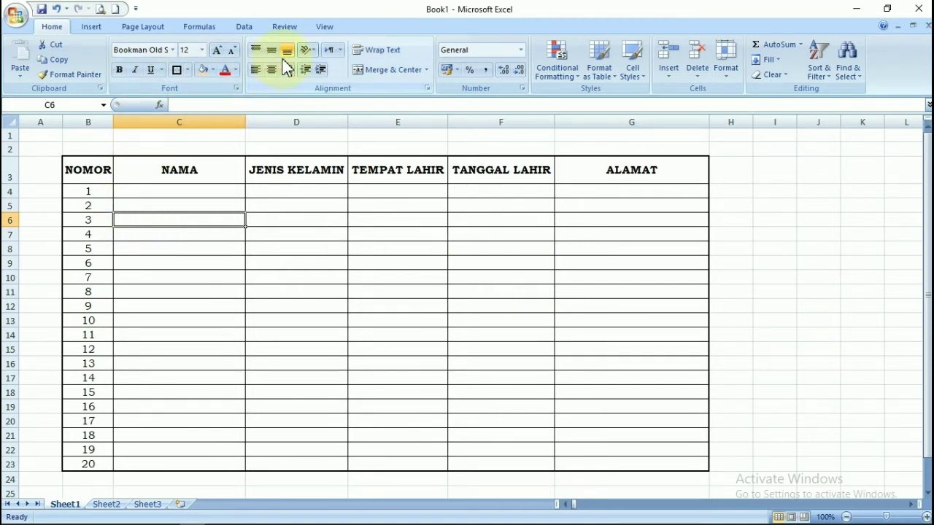
{"action": "left_click", "coordinate": [386, 72]}
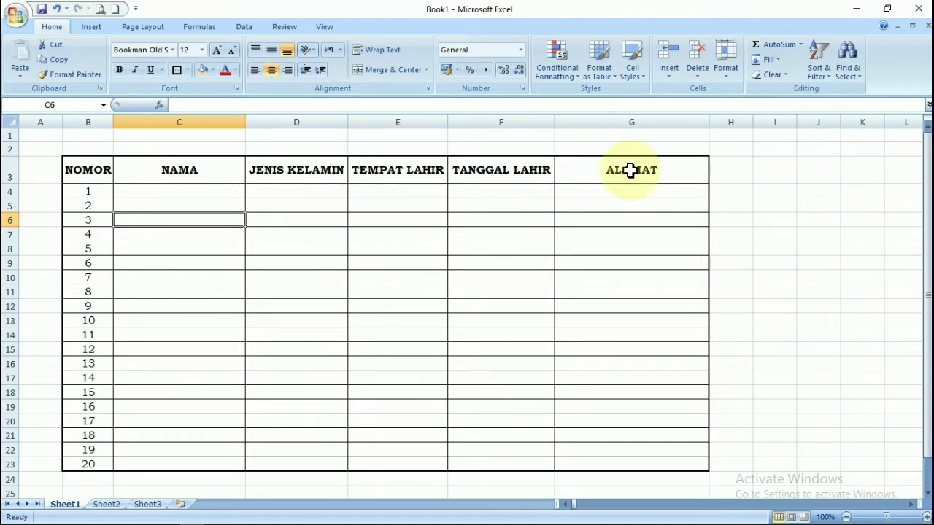
Merge and centre the ALAMAT header across cells G3:H3.
{"action": "left_click_drag", "start_coordinate": [630, 170], "coordinate": [718, 172]}
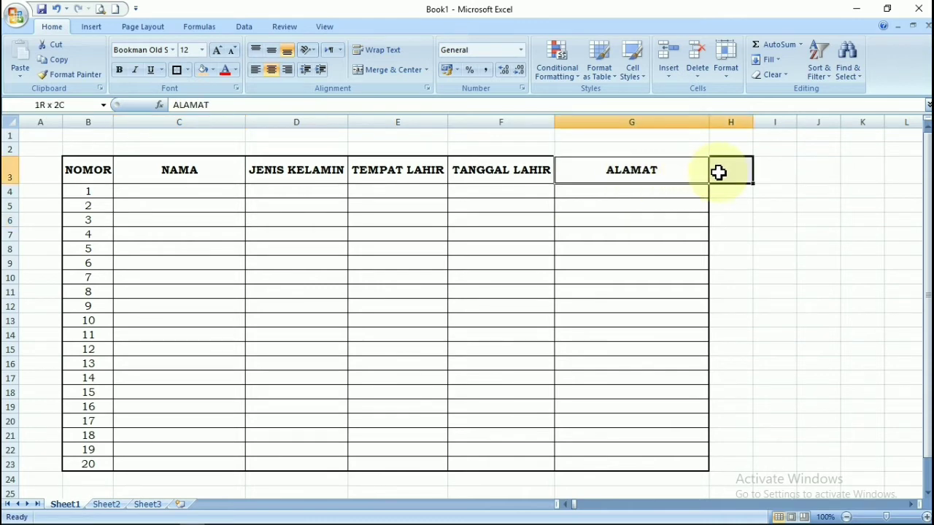
{"action": "left_click", "coordinate": [405, 69]}
{"action": "left_click", "coordinate": [776, 296]}
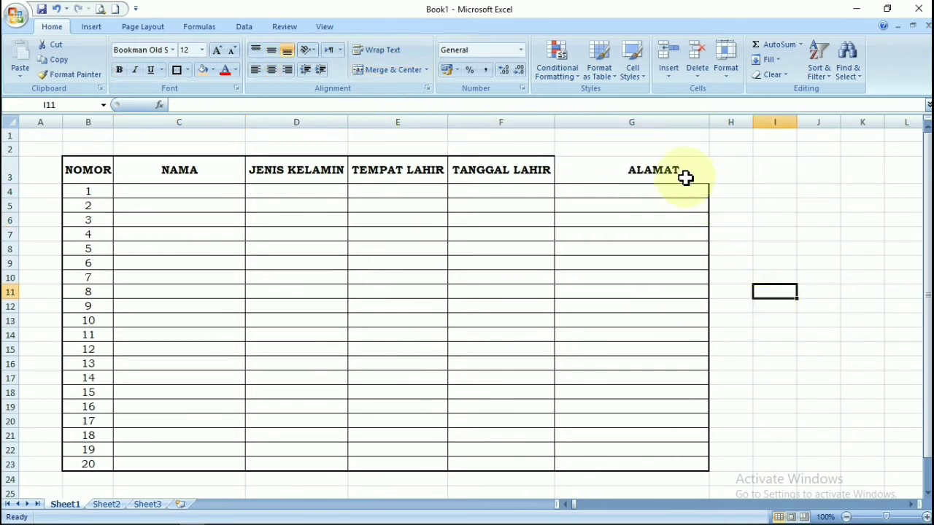
{"action": "left_click", "coordinate": [684, 175]}
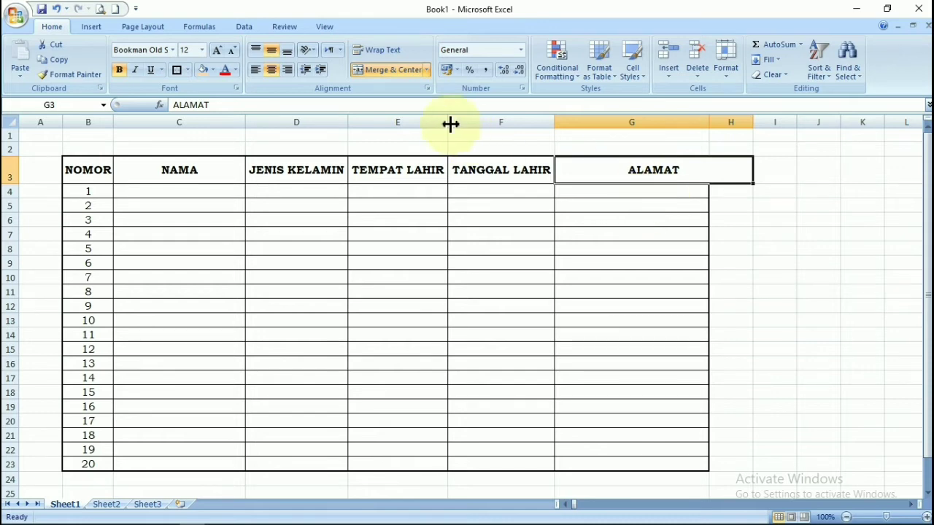
Insert a new sheet row directly below header row 3 for the address subheaders.
{"action": "left_click", "coordinate": [691, 196]}
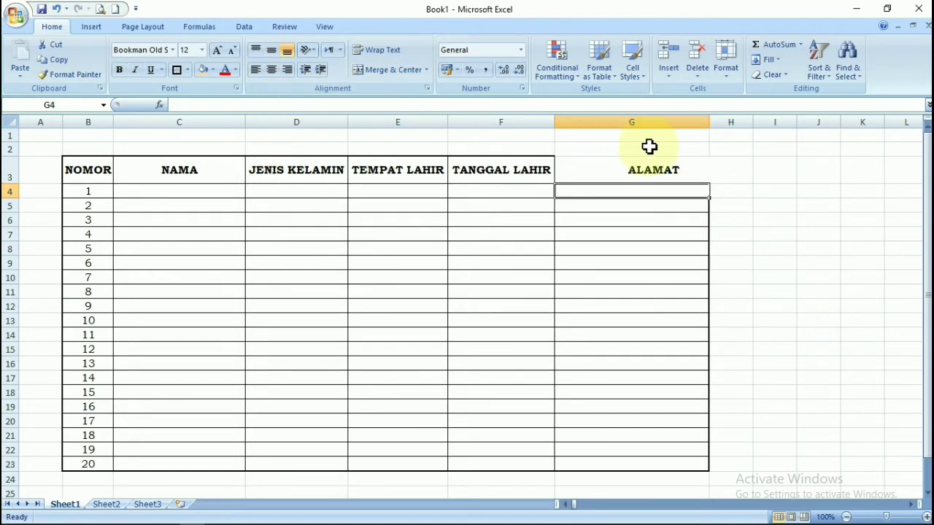
{"action": "left_click", "coordinate": [674, 79]}
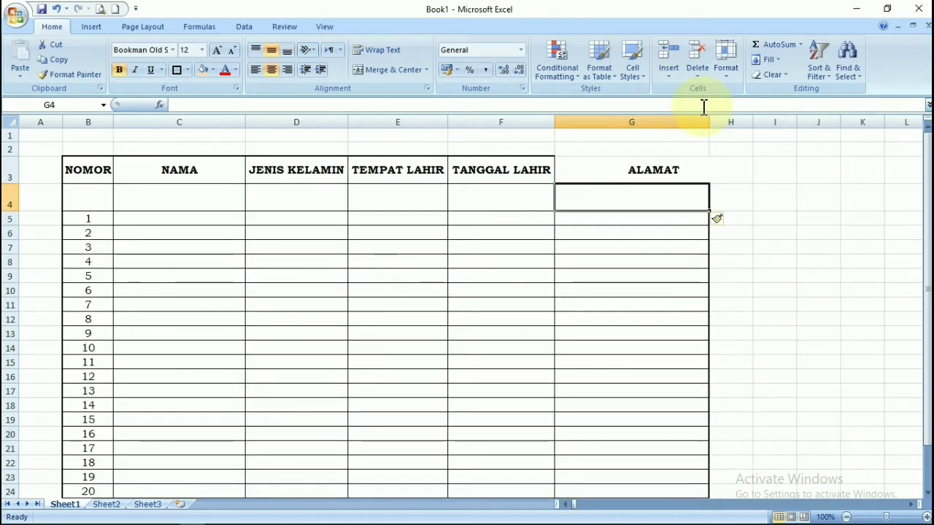
{"action": "left_click", "coordinate": [184, 203]}
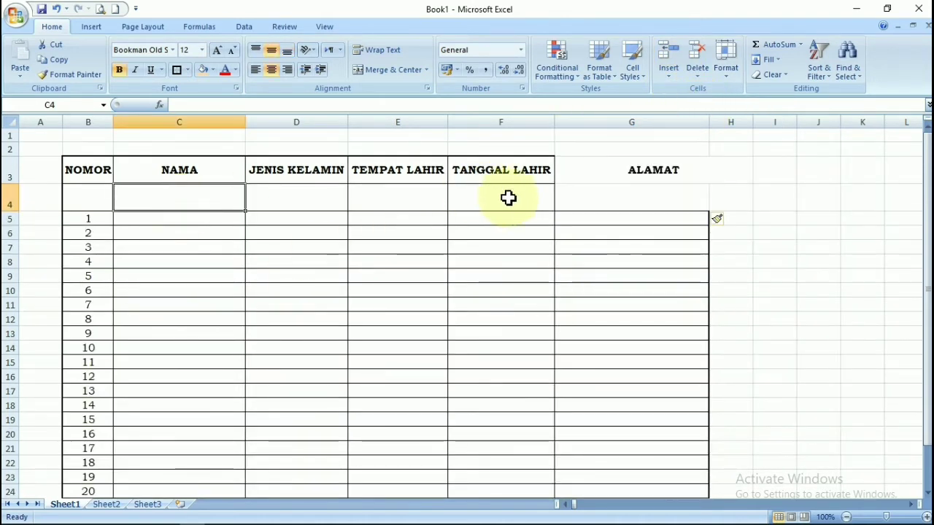
{"action": "left_click", "coordinate": [640, 169]}
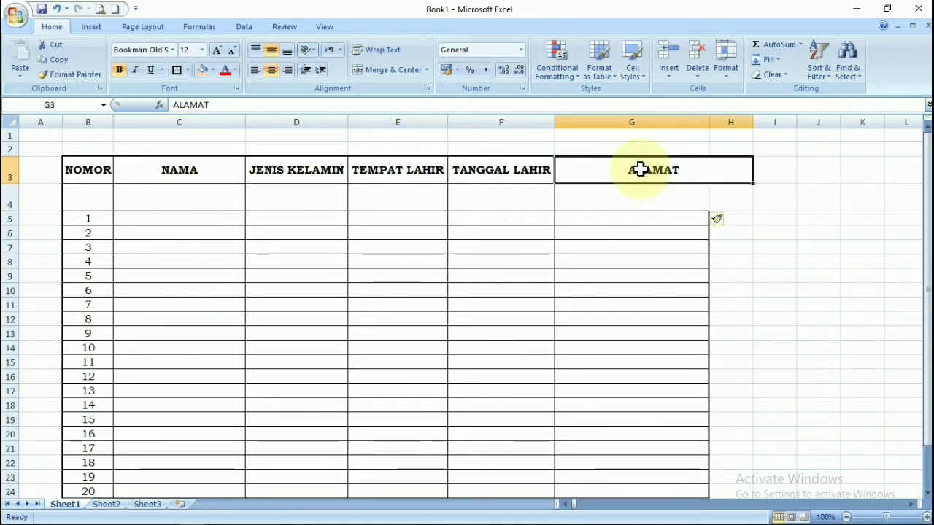
{"action": "scroll", "coordinate": [602, 207], "scroll_direction": "down", "scroll_amount": 1}
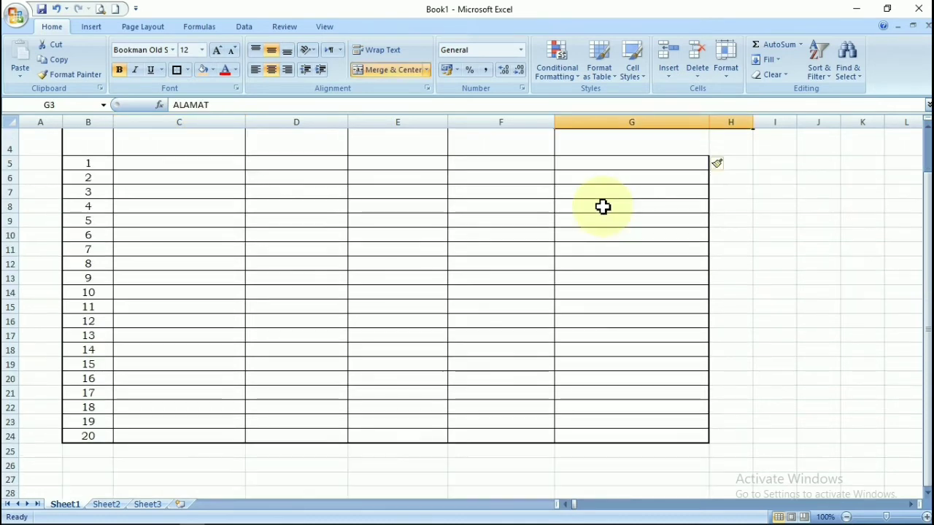
{"action": "scroll", "coordinate": [600, 208], "scroll_direction": "up", "scroll_amount": 1}
Try a thick box border on the extended table range B3:I24 and replace it with all borders.
{"action": "left_click", "coordinate": [98, 173]}
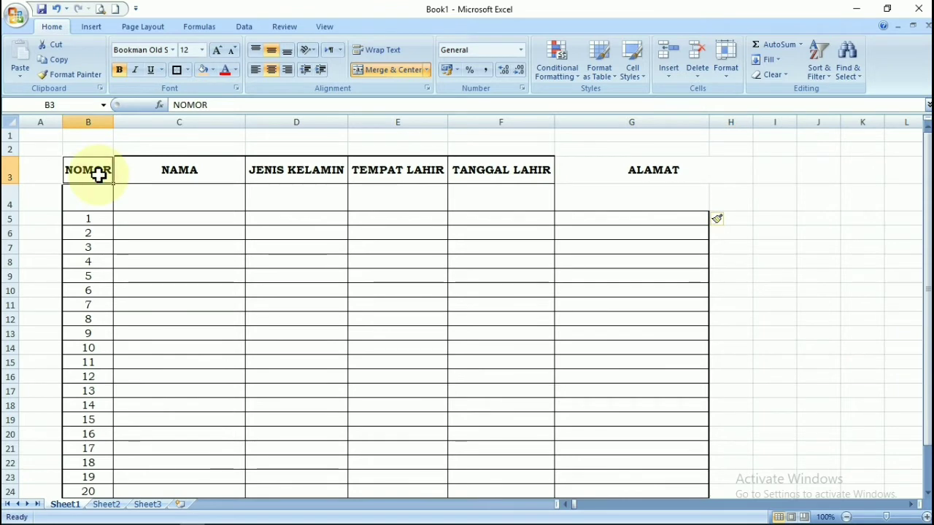
{"action": "left_click_drag", "start_coordinate": [98, 173], "coordinate": [652, 490]}
{"action": "scroll", "coordinate": [633, 356], "scroll_direction": "down", "scroll_amount": 1}
{"action": "scroll", "coordinate": [633, 356], "scroll_direction": "up", "scroll_amount": 1}
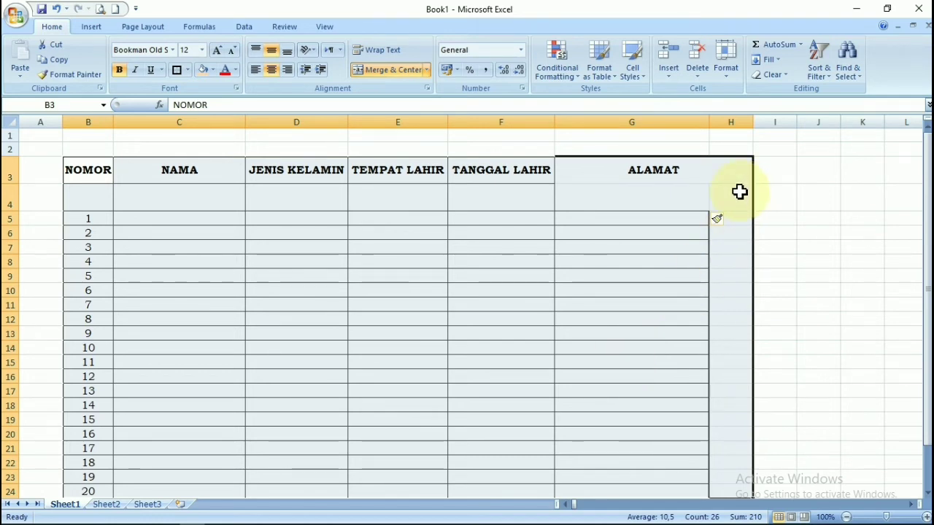
{"action": "left_click_drag", "start_coordinate": [92, 173], "coordinate": [764, 436]}
{"action": "scroll", "coordinate": [647, 437], "scroll_direction": "up", "scroll_amount": 1}
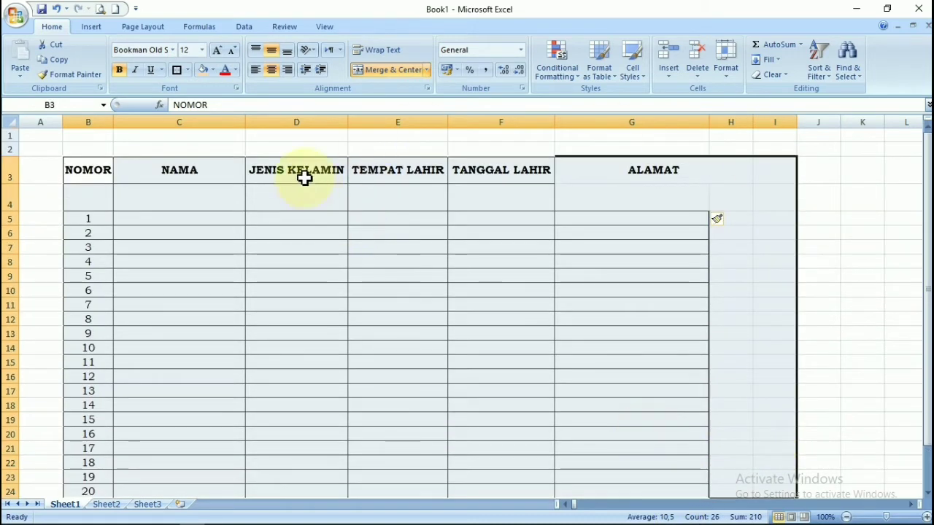
{"action": "left_click", "coordinate": [189, 70]}
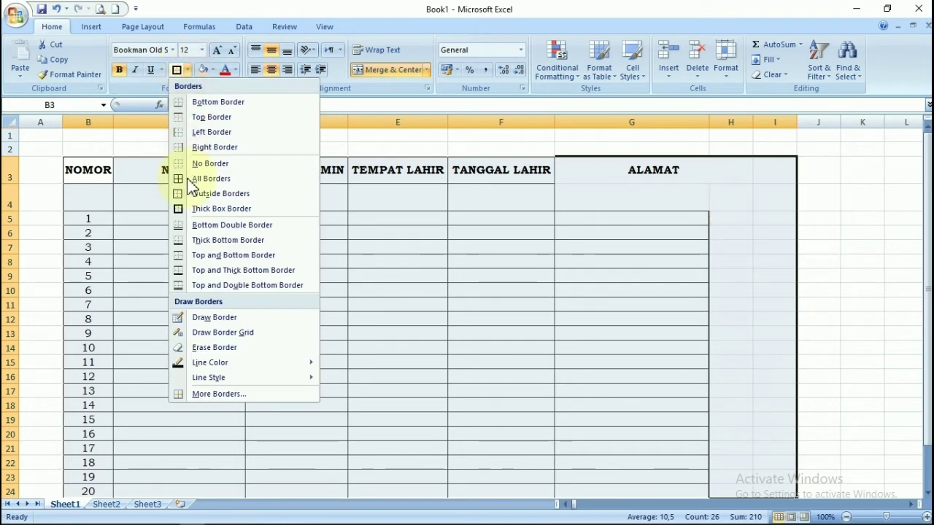
{"action": "left_click", "coordinate": [198, 212]}
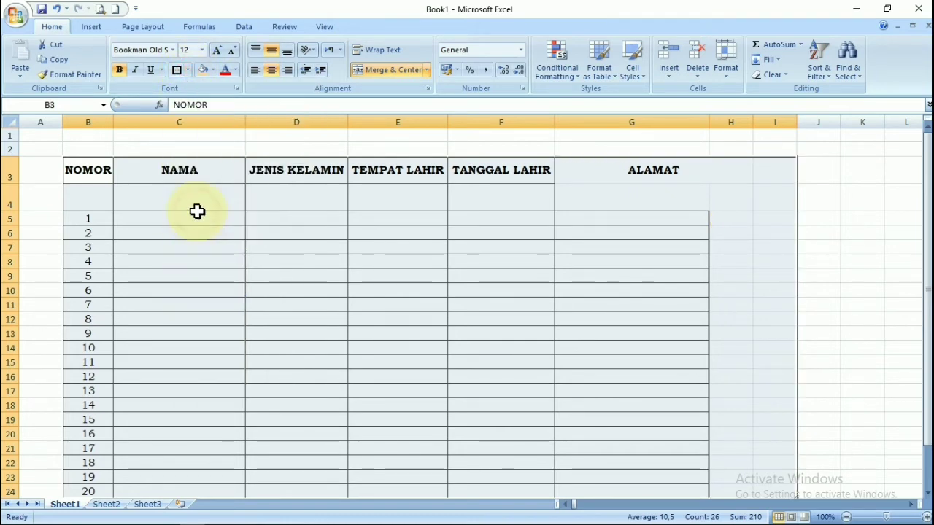
{"action": "left_click", "coordinate": [188, 71]}
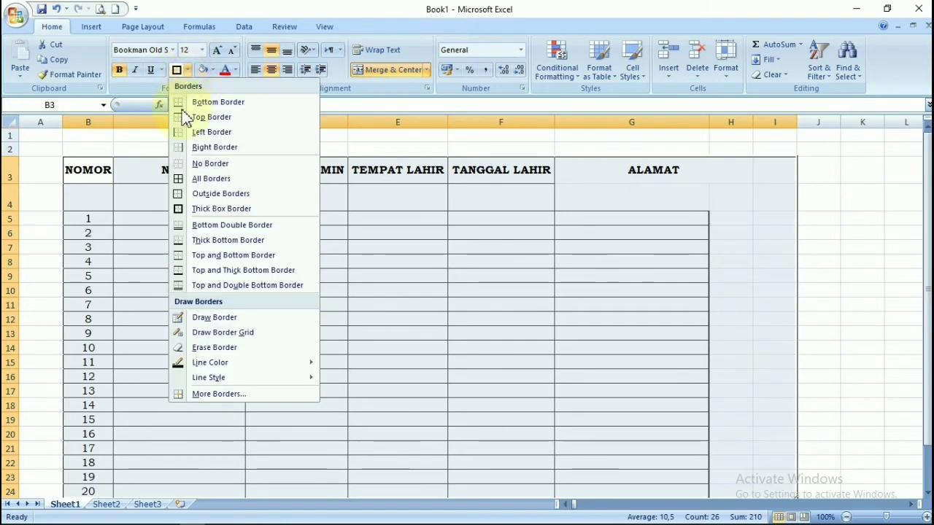
{"action": "left_click", "coordinate": [192, 163]}
{"action": "key", "text": "ctrl+z"}
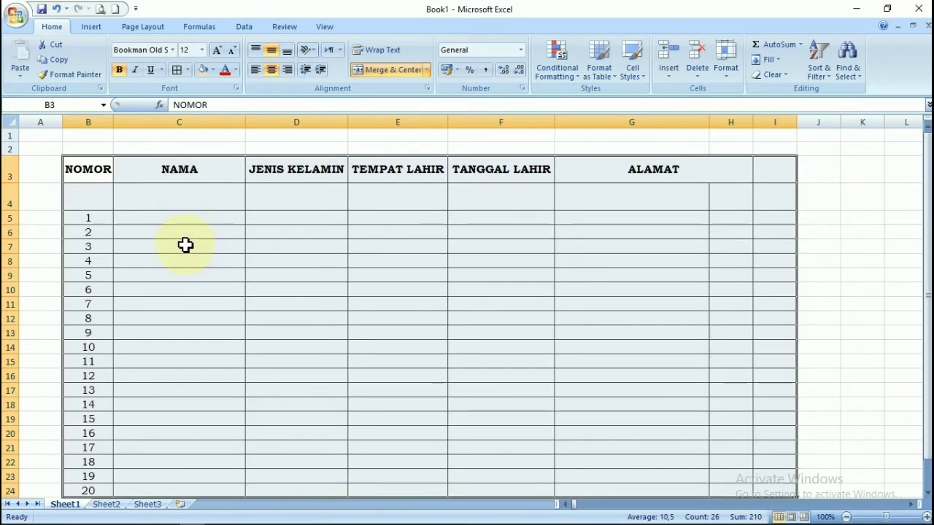
{"action": "left_click", "coordinate": [489, 292]}
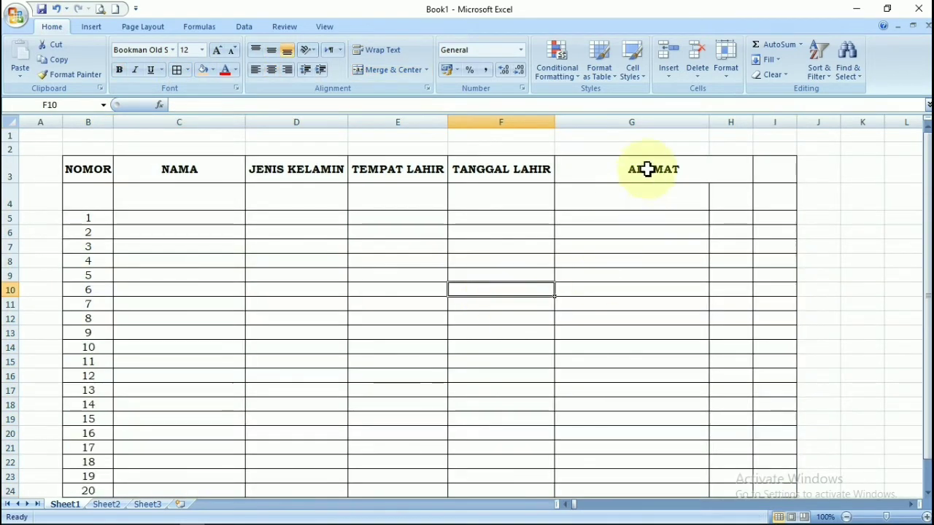
Enter the subheaders DUSUN, DESA and KECAMATAN in cells G4, H4 and I4.
{"action": "left_click", "coordinate": [716, 169]}
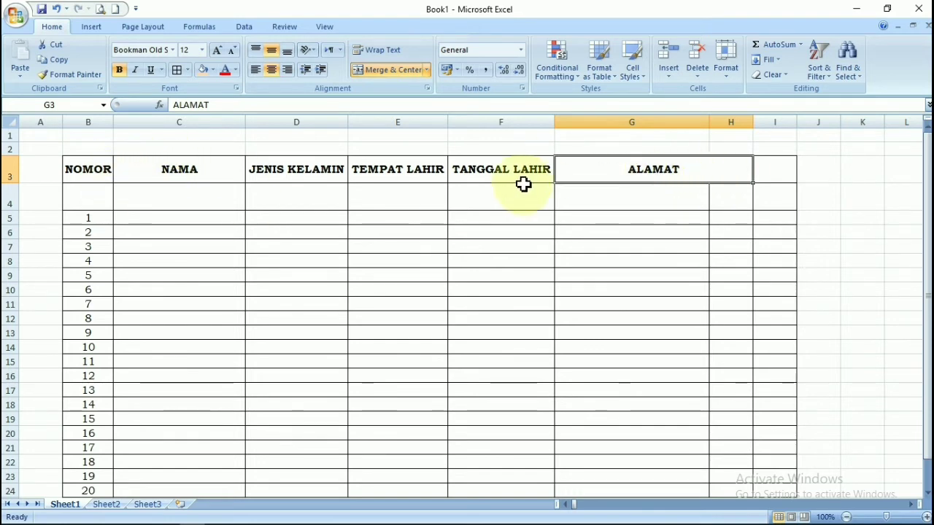
{"action": "left_click", "coordinate": [588, 198]}
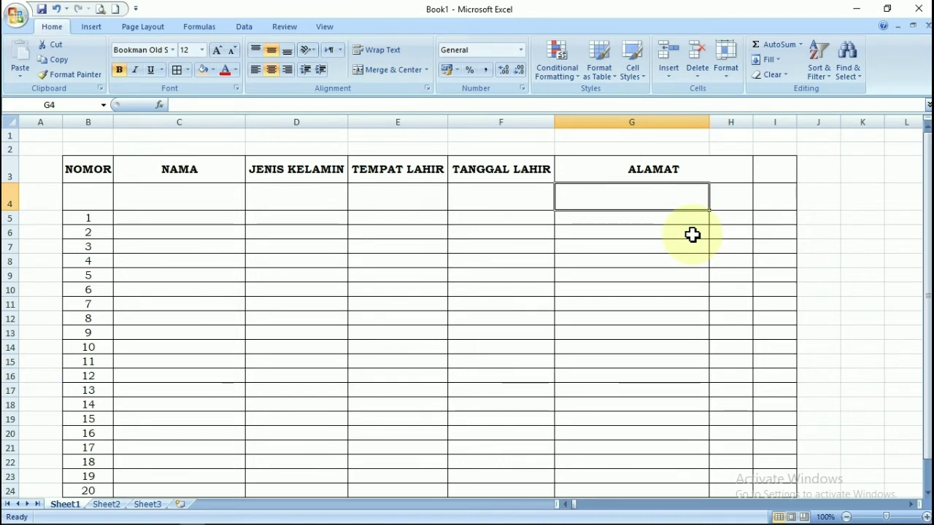
{"action": "type", "text": "DUSUN"}
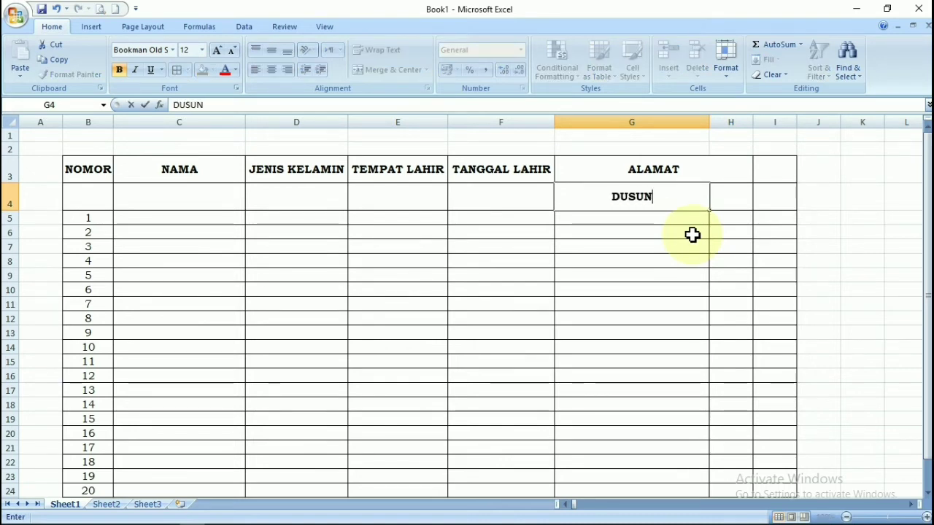
{"action": "key", "text": "Tab"}
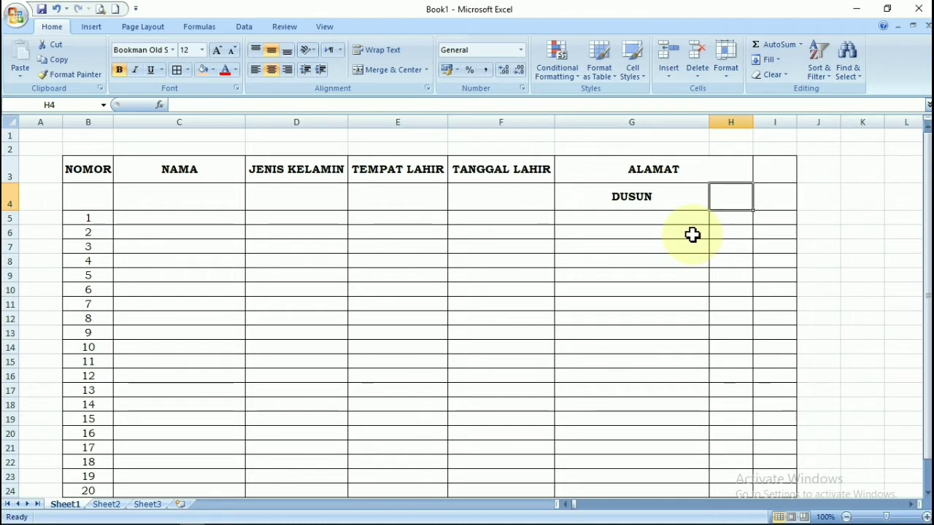
{"action": "type", "text": "DESA"}
{"action": "key", "text": "Return"}
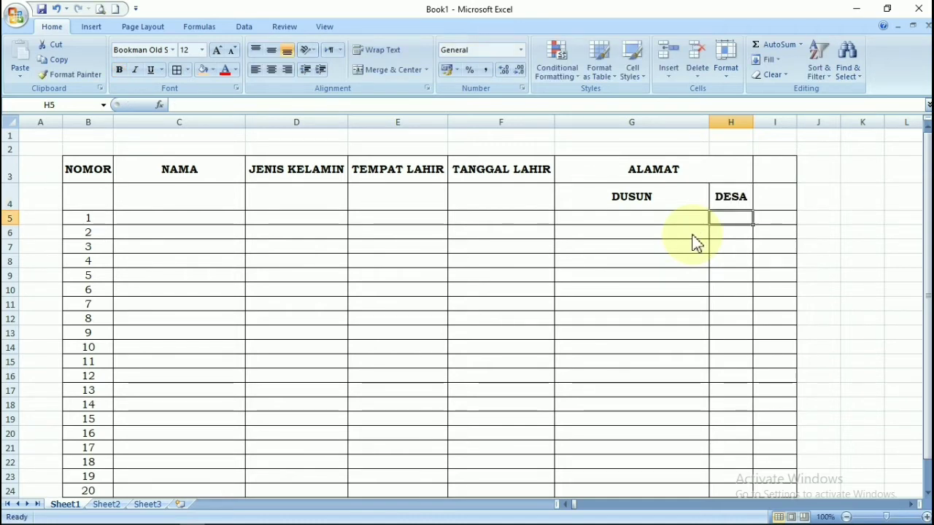
{"action": "key", "text": "Right"}
{"action": "key", "text": "Up"}
{"action": "type", "text": "KECA"}
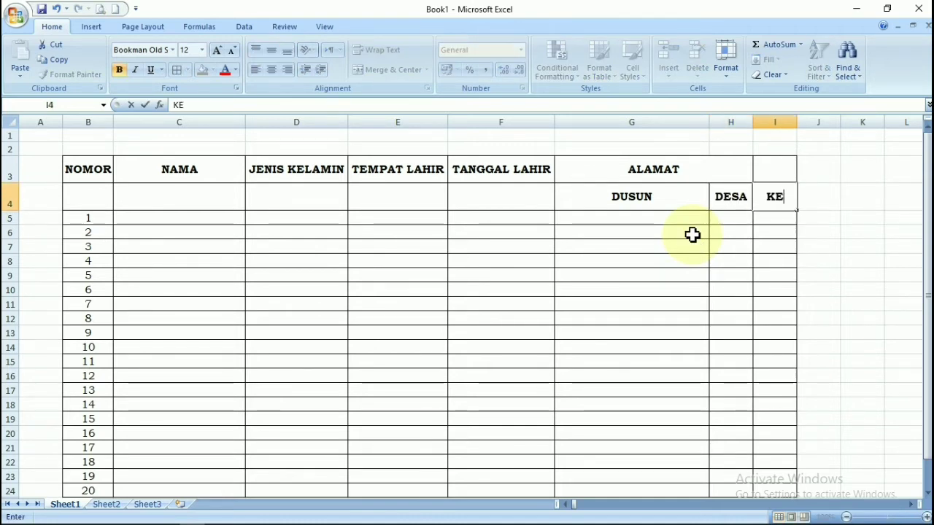
{"action": "key", "text": "Return"}
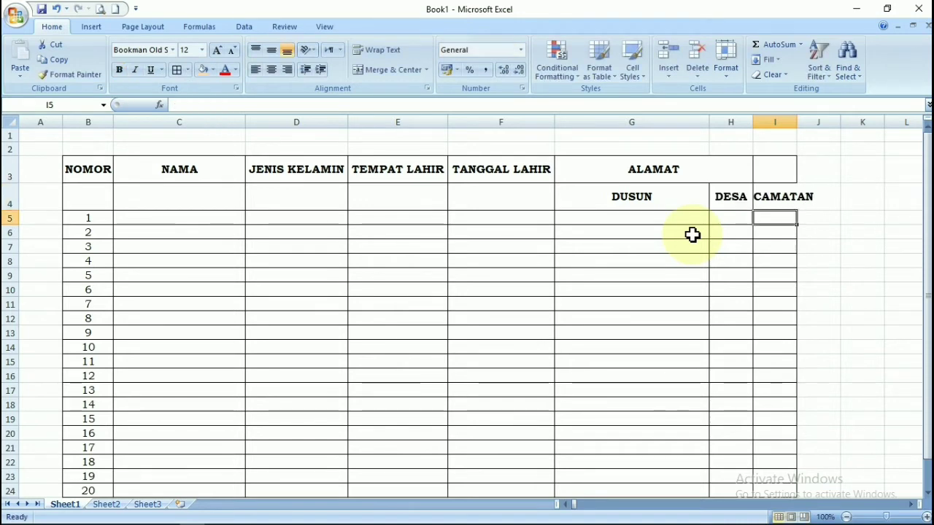
Fit column I to the KECAMATAN subheader and widen column H to nearly the same width.
{"action": "double_click", "coordinate": [797, 124]}
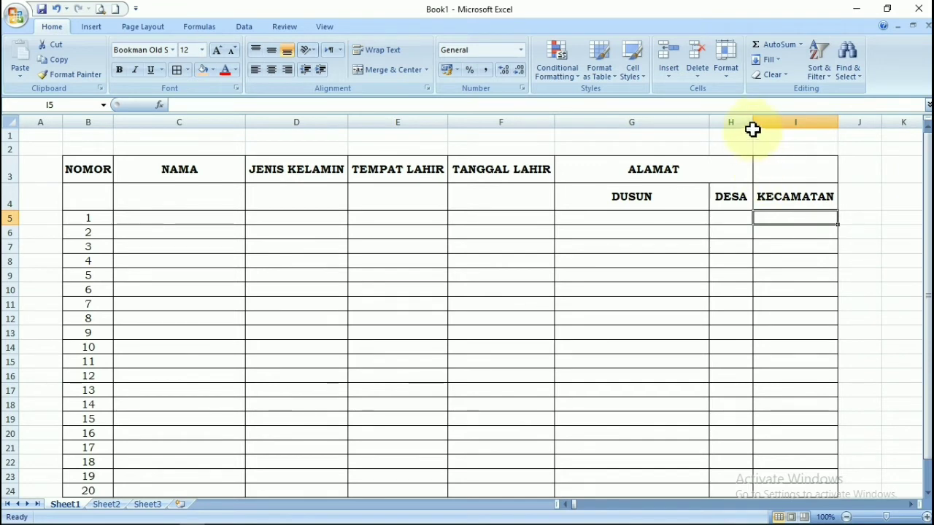
{"action": "left_click_drag", "start_coordinate": [753, 129], "coordinate": [786, 135]}
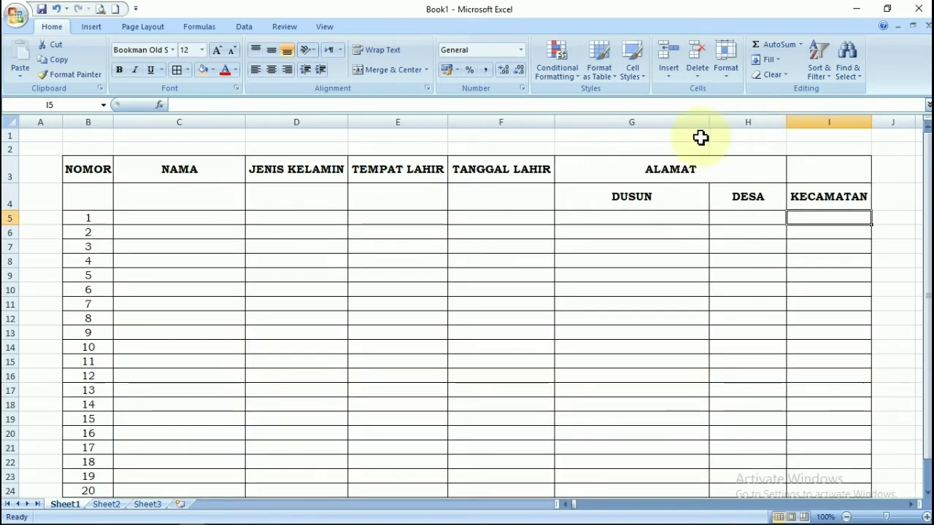
{"action": "left_click", "coordinate": [630, 235]}
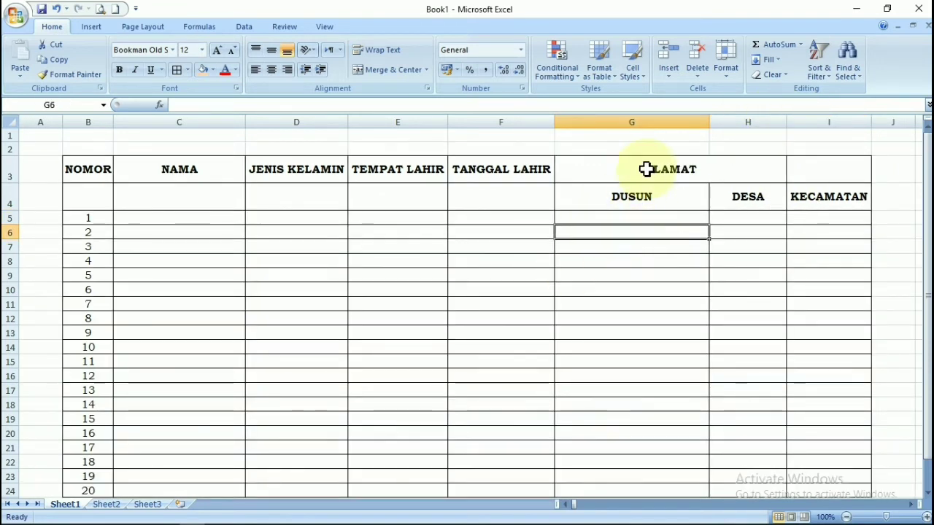
Unmerge the ALAMAT header and merge and center it again across G3:I3 so it spans all three address subcolumns.
{"action": "left_click_drag", "start_coordinate": [646, 169], "coordinate": [812, 173]}
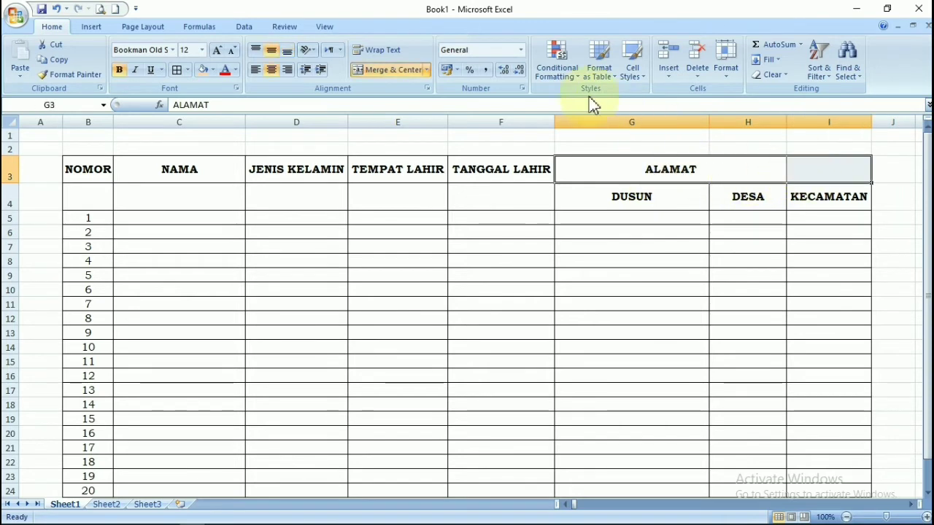
{"action": "left_click", "coordinate": [392, 70]}
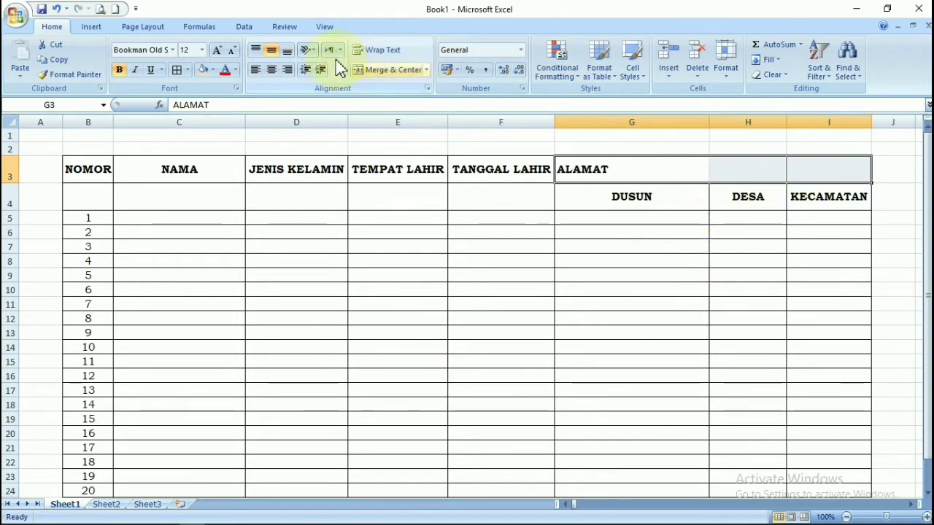
{"action": "left_click", "coordinate": [387, 70]}
{"action": "left_click", "coordinate": [686, 245]}
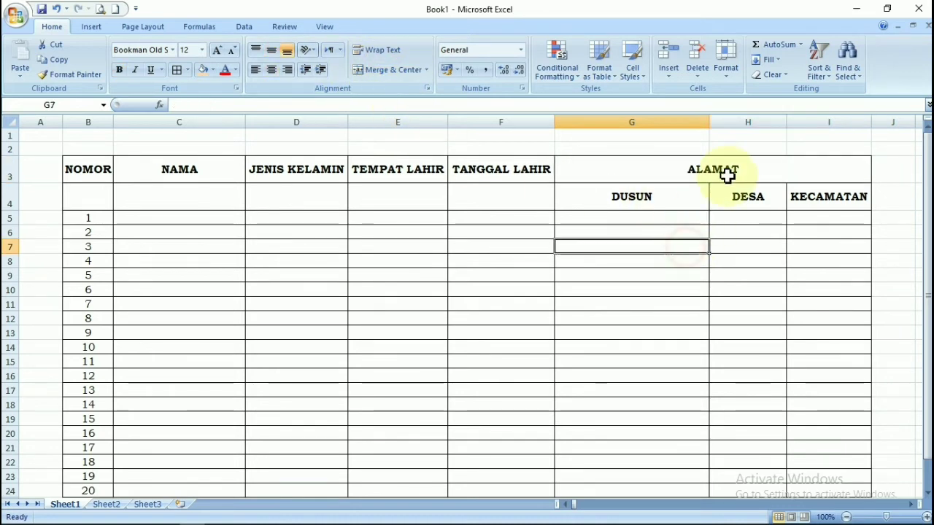
{"action": "left_click", "coordinate": [725, 172]}
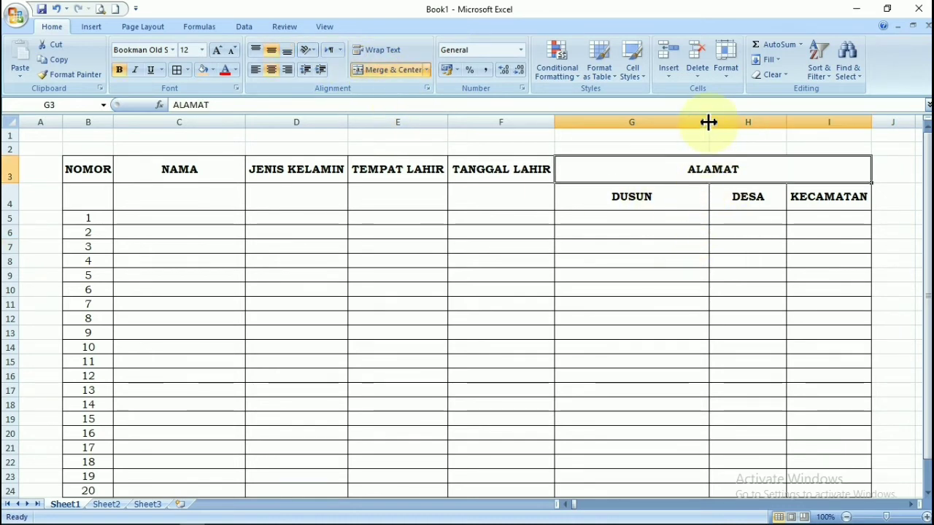
Narrow column G and make the address columns G, H and I equally wide.
{"action": "left_click_drag", "start_coordinate": [708, 122], "coordinate": [672, 123]}
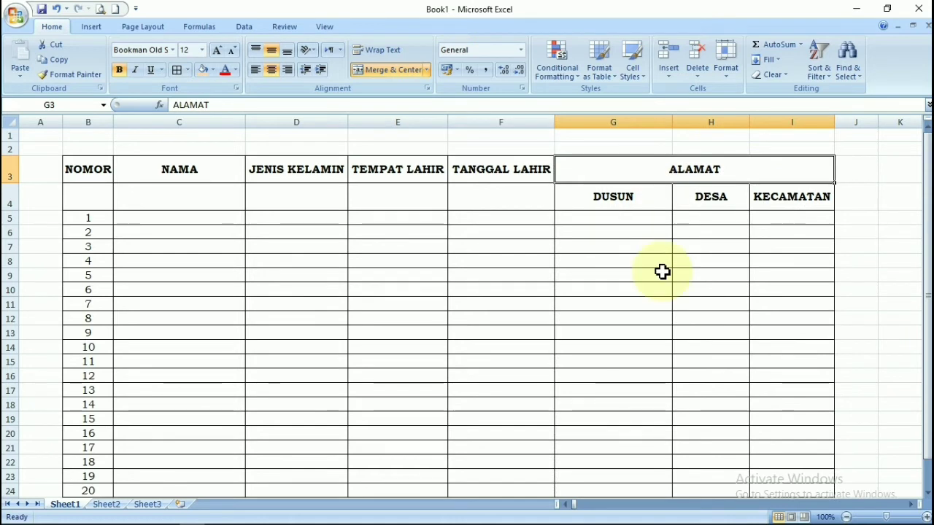
{"action": "left_click", "coordinate": [625, 122]}
{"action": "left_click_drag", "start_coordinate": [642, 123], "coordinate": [837, 121]}
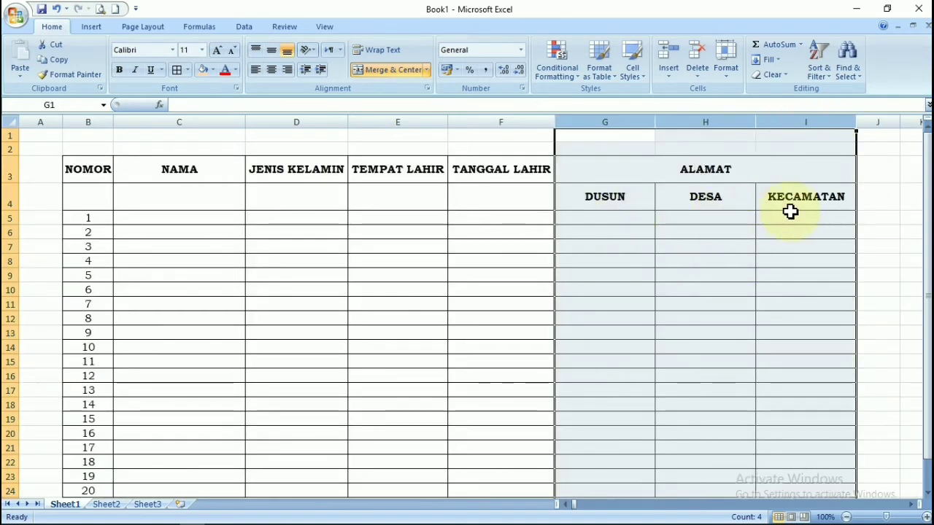
{"action": "left_click", "coordinate": [744, 237]}
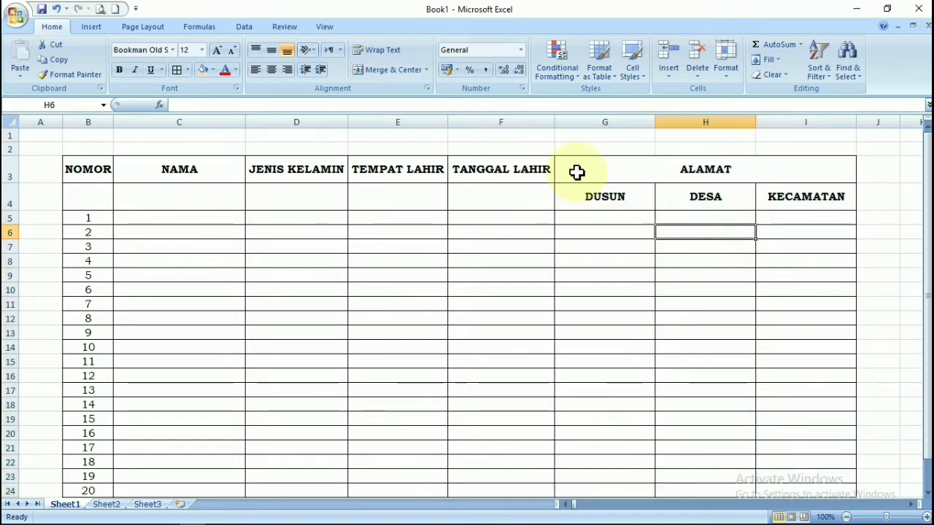
Merge and center the NOMOR header with the empty cell below it, over B3:B4.
{"action": "left_click", "coordinate": [186, 194]}
{"action": "left_click_drag", "start_coordinate": [185, 171], "coordinate": [154, 184]}
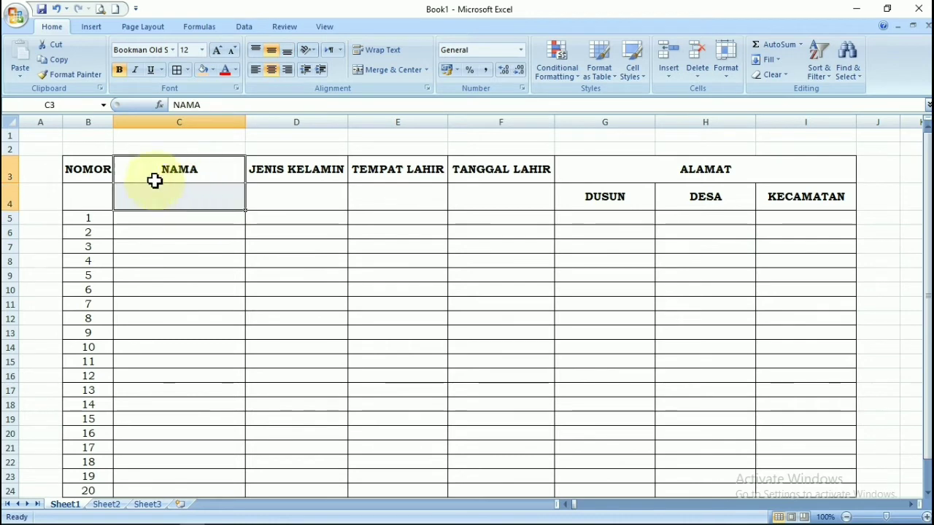
{"action": "left_click_drag", "start_coordinate": [100, 169], "coordinate": [82, 191]}
{"action": "left_click", "coordinate": [163, 187]}
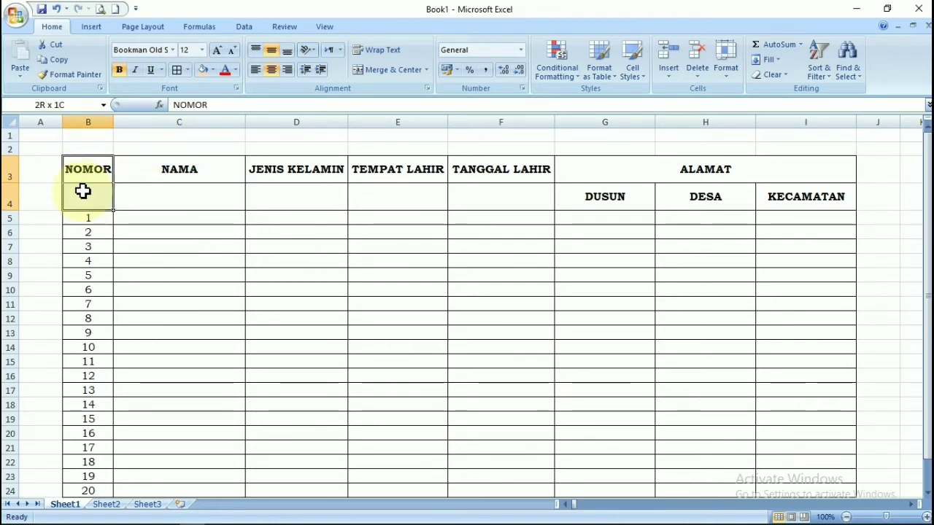
{"action": "left_click", "coordinate": [376, 75]}
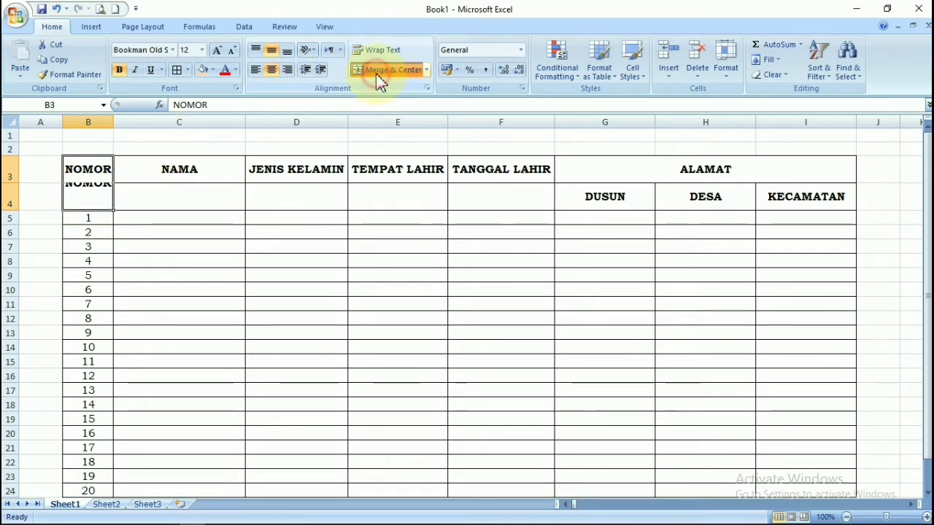
Repeat the two-row merge on the NAMA, JENIS KELAMIN, TEMPAT LAHIR and TANGGAL LAHIR headers in columns C to F.
{"action": "left_click", "coordinate": [176, 170]}
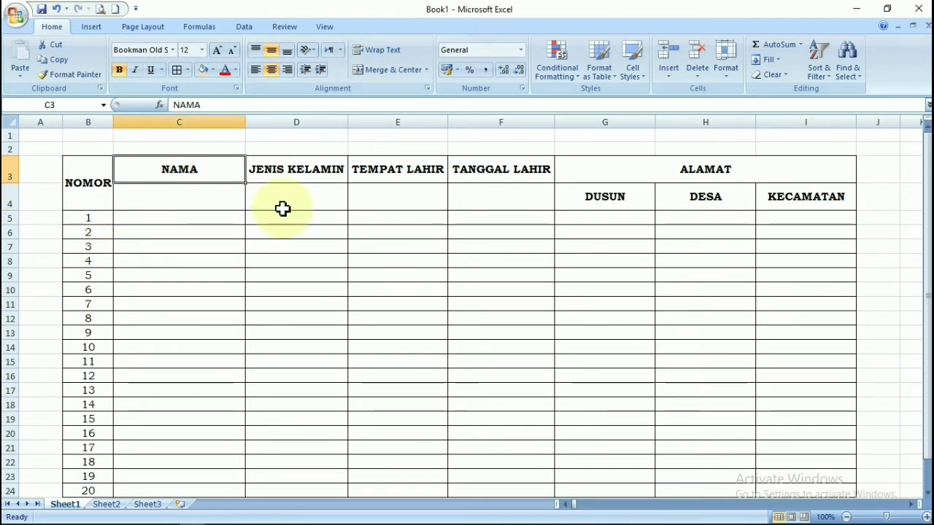
{"action": "key", "text": "shift+Down"}
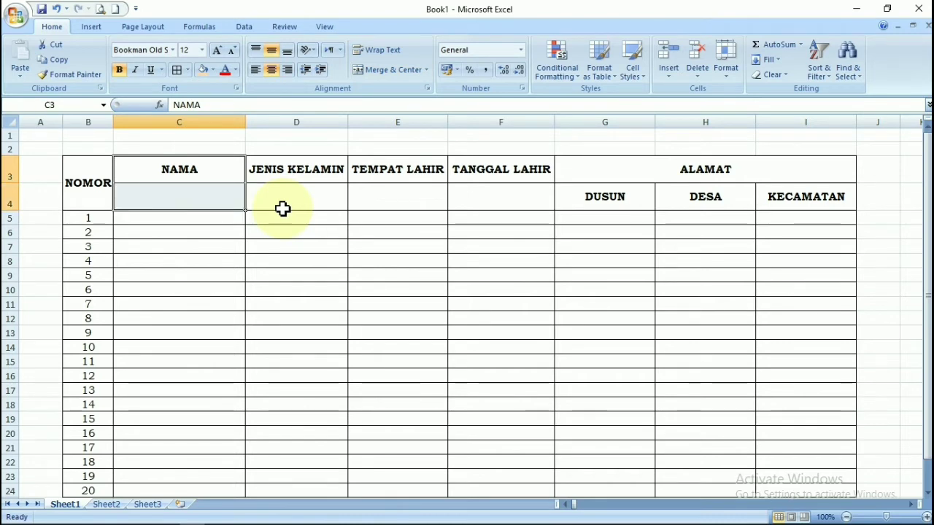
{"action": "key", "text": "F4"}
{"action": "key", "text": "Right"}
{"action": "key", "text": "shift+Down"}
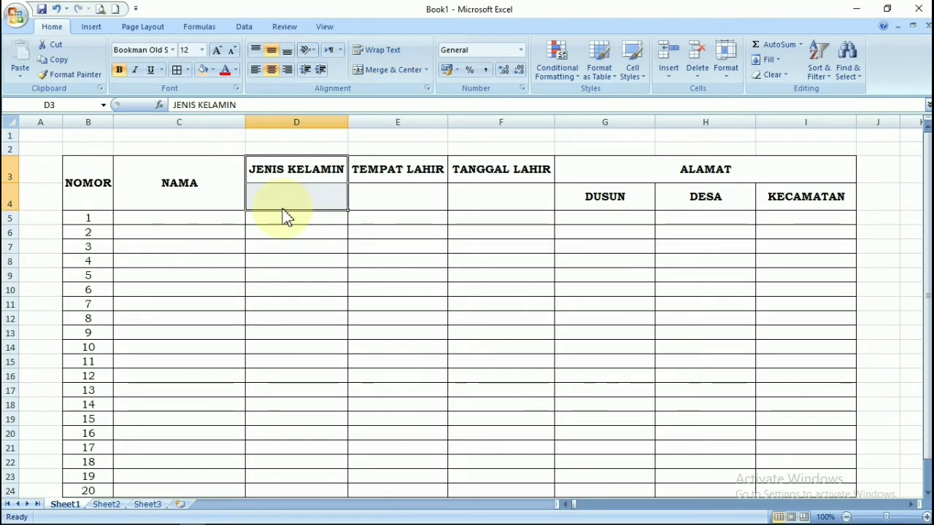
{"action": "key", "text": "F4"}
{"action": "key", "text": "Right"}
{"action": "key", "text": "shift+Down"}
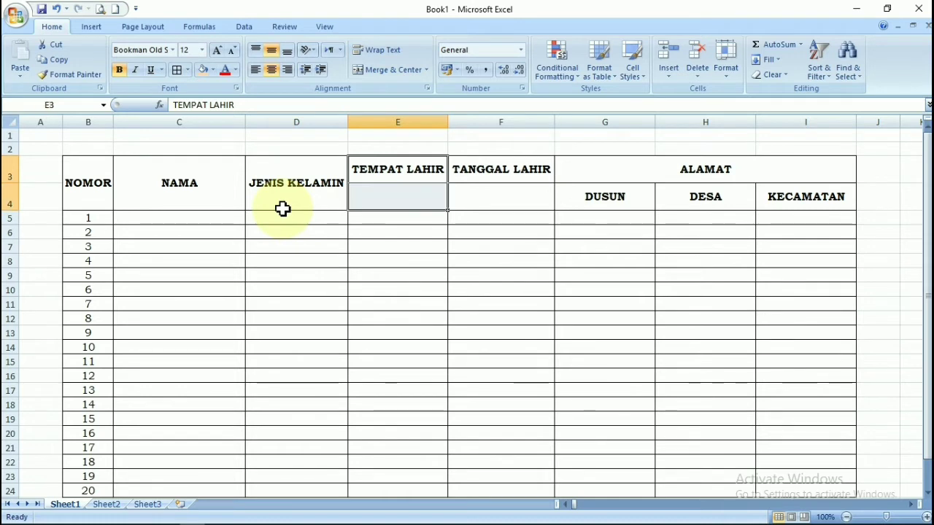
{"action": "key", "text": "F4"}
{"action": "key", "text": "Right"}
{"action": "key", "text": "shift+Down"}
{"action": "key", "text": "F4"}
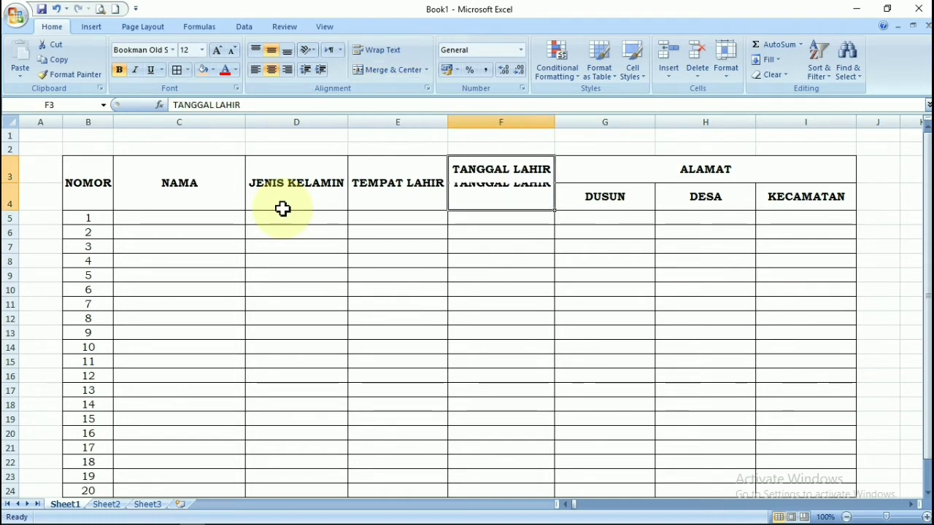
Fill the whole header block B3:I4 with the standard light green colour.
{"action": "key", "text": "Right"}
{"action": "key", "text": "Down"}
{"action": "key", "text": "Down"}
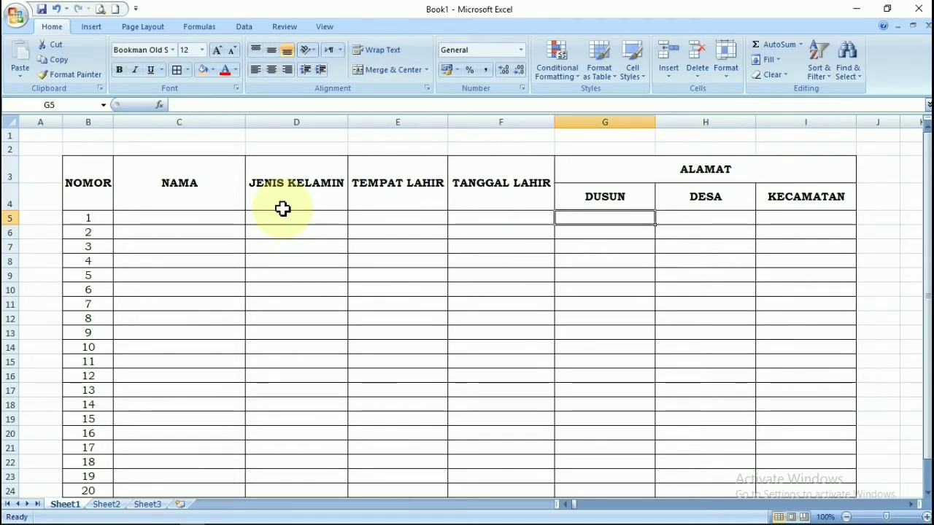
{"action": "key", "text": "Left"}
{"action": "key", "text": "Left"}
{"action": "key", "text": "Left"}
{"action": "key", "text": "Left"}
{"action": "key", "text": "Left"}
{"action": "key", "text": "Left"}
{"action": "key", "text": "Up"}
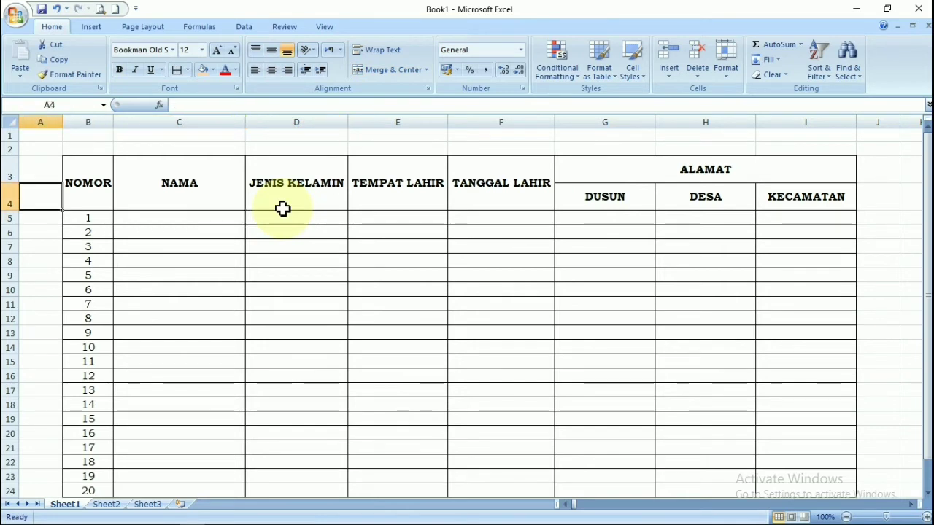
{"action": "key", "text": "Right"}
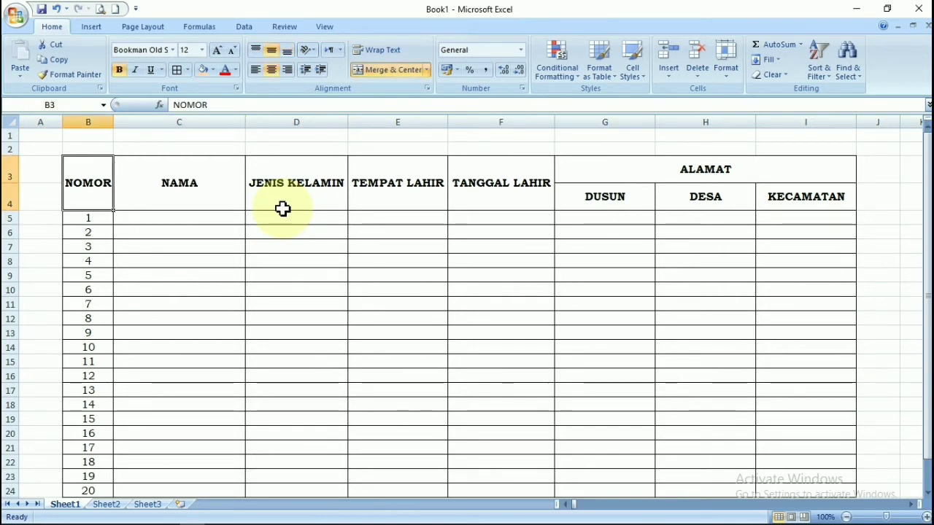
{"action": "key", "text": "shift+Right"}
{"action": "key", "text": "shift+Right"}
{"action": "key", "text": "shift+Right"}
{"action": "key", "text": "shift+Right"}
{"action": "key", "text": "shift+Right"}
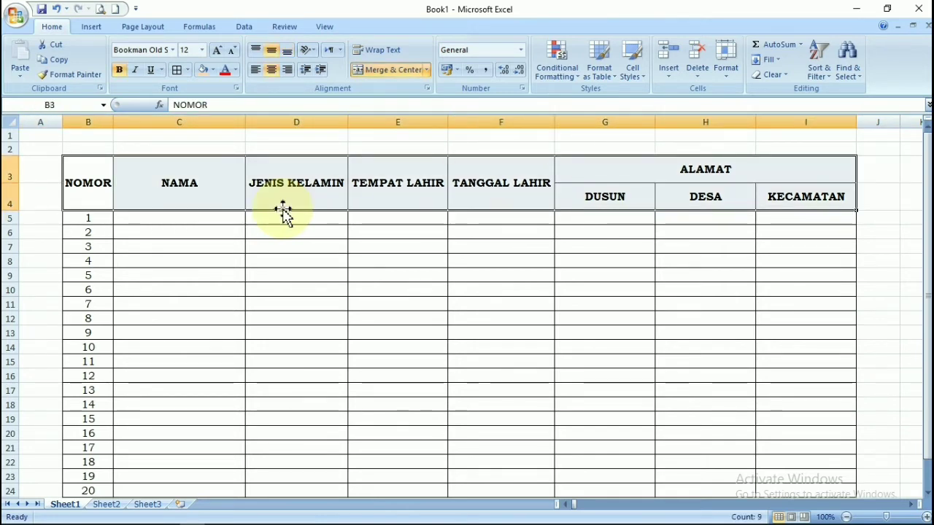
{"action": "left_click", "coordinate": [214, 70]}
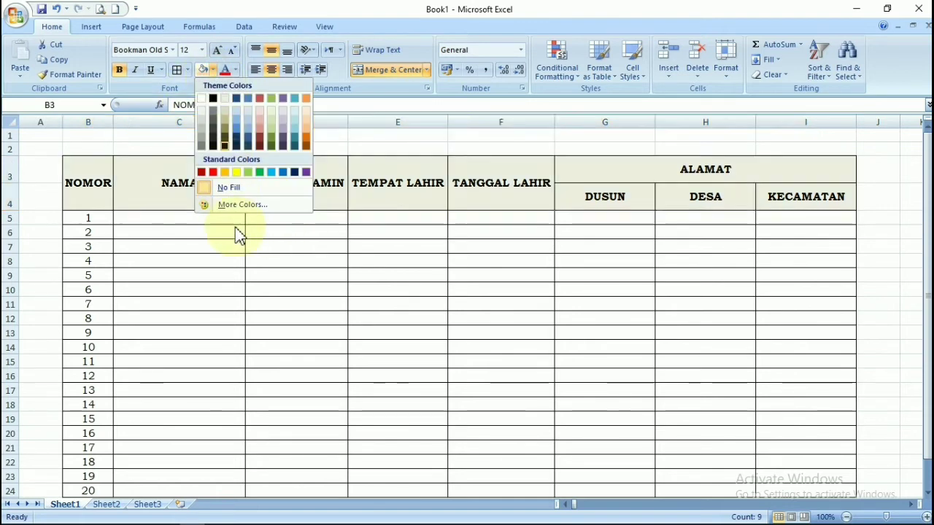
{"action": "left_click", "coordinate": [249, 173]}
{"action": "left_click", "coordinate": [271, 246]}
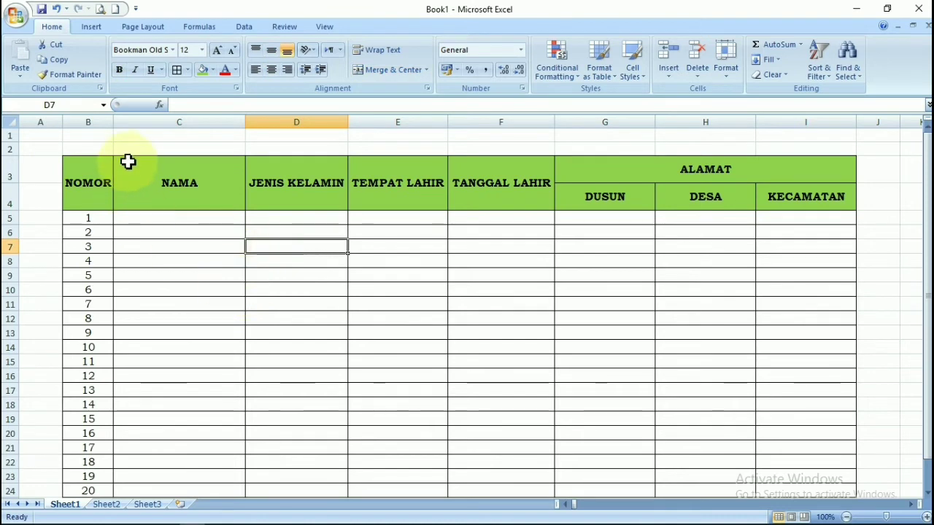
{"action": "left_click", "coordinate": [208, 275]}
{"action": "left_click", "coordinate": [200, 185]}
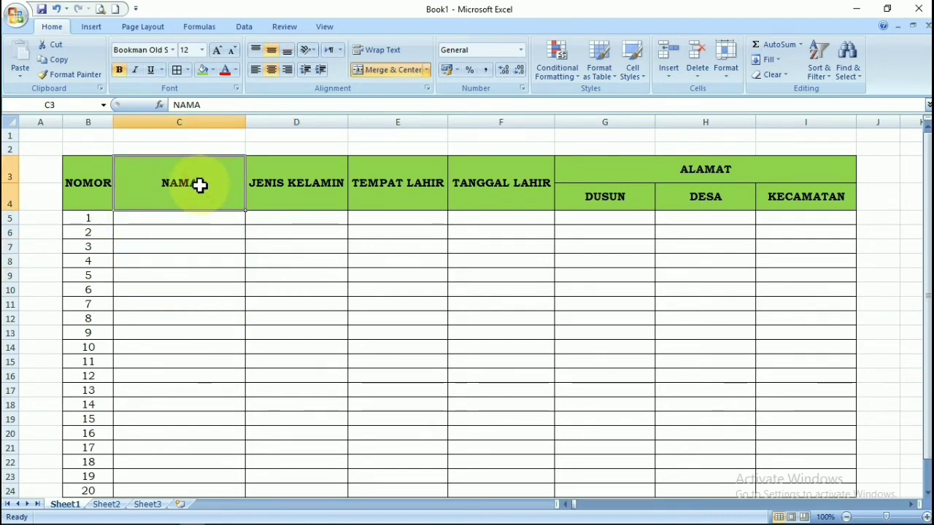
{"action": "left_click", "coordinate": [400, 259]}
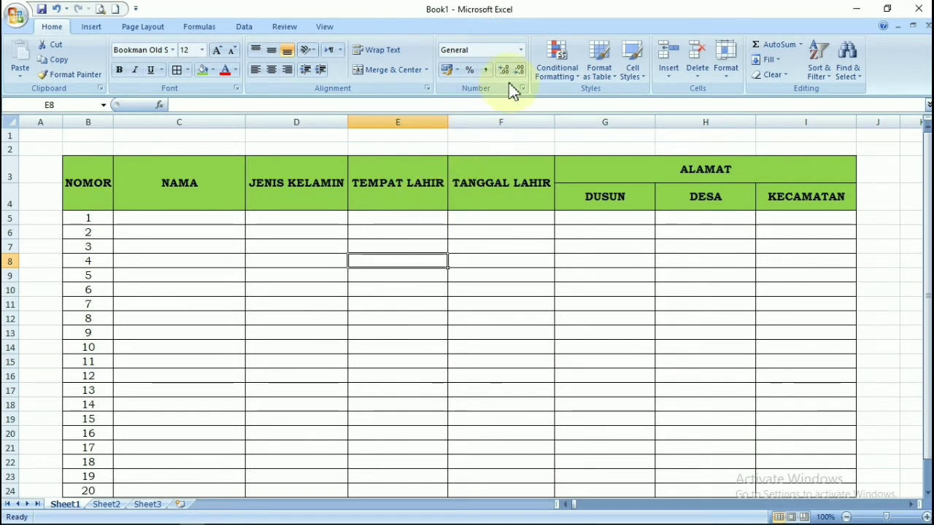
{"action": "left_click", "coordinate": [520, 51]}
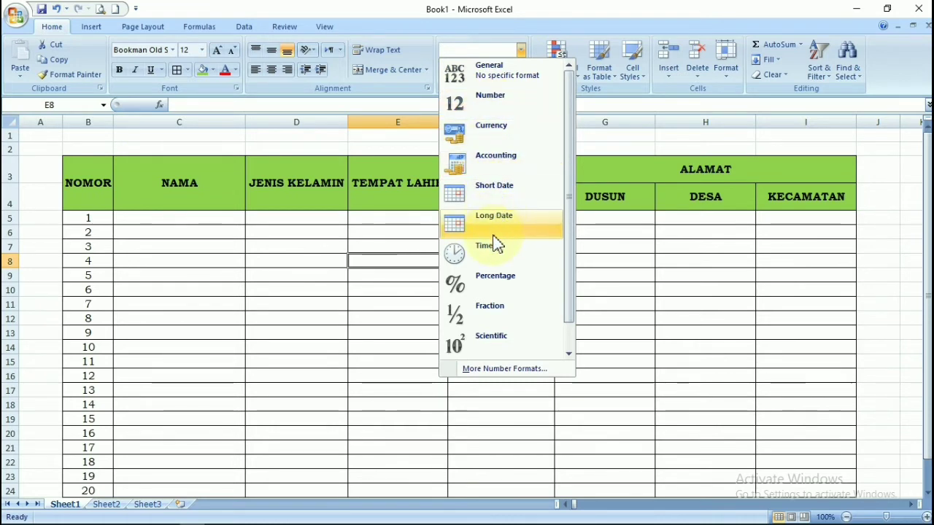
{"action": "left_click", "coordinate": [364, 332]}
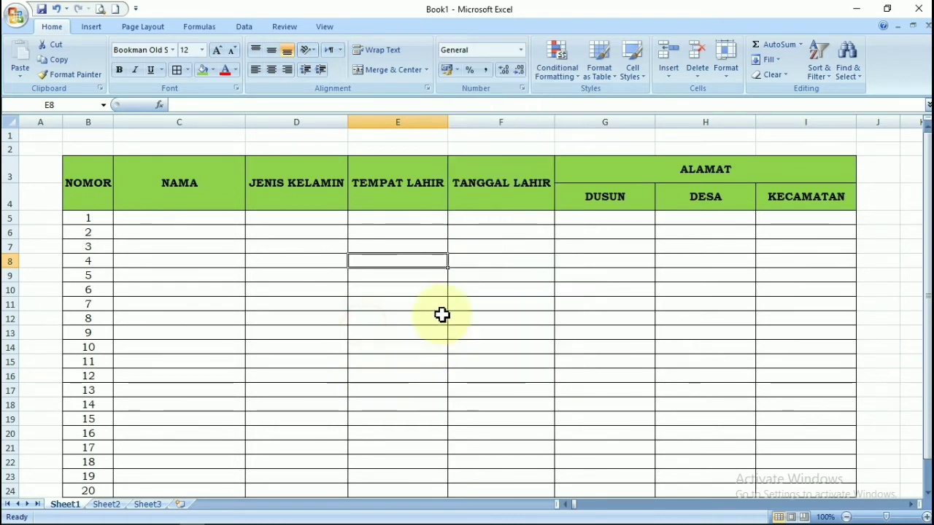
Apply the Long Date number format to the TANGGAL LAHIR cells F5:F24.
{"action": "left_click_drag", "start_coordinate": [494, 219], "coordinate": [478, 491]}
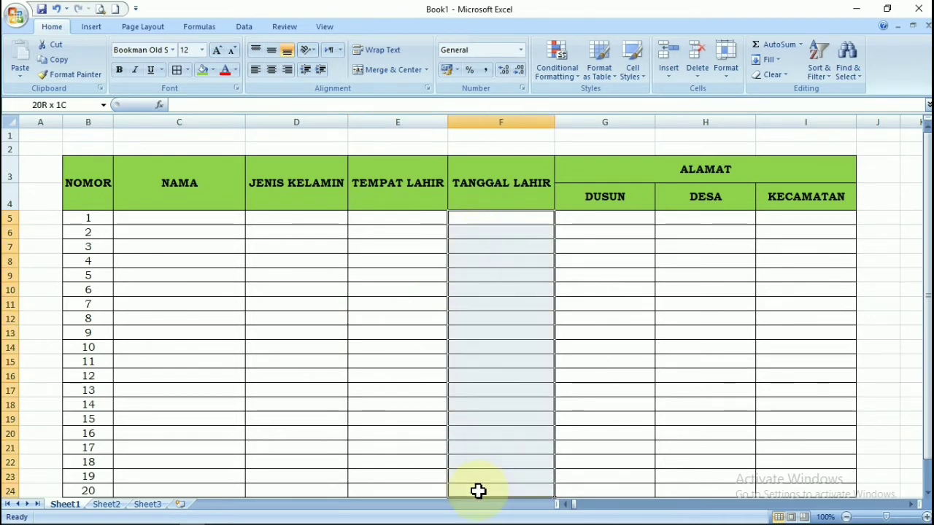
{"action": "scroll", "coordinate": [467, 418], "scroll_direction": "down", "scroll_amount": 1}
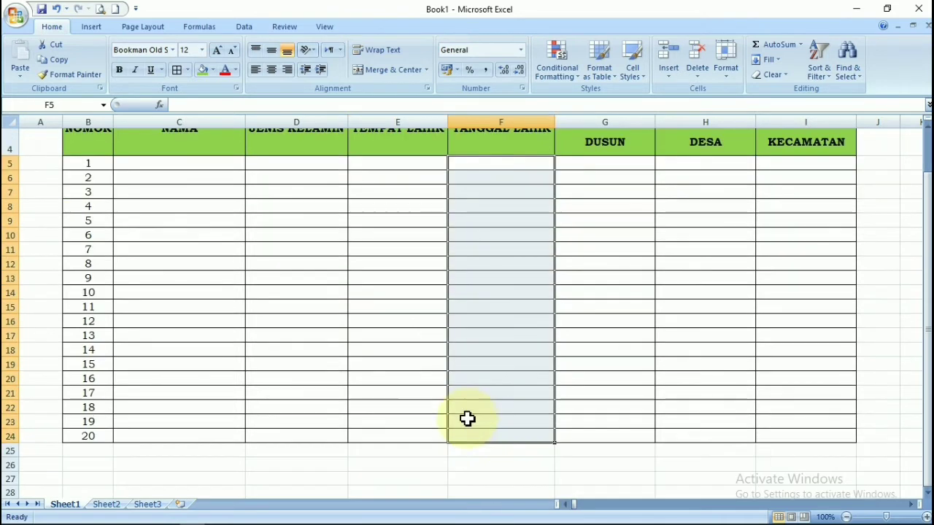
{"action": "left_click", "coordinate": [840, 517]}
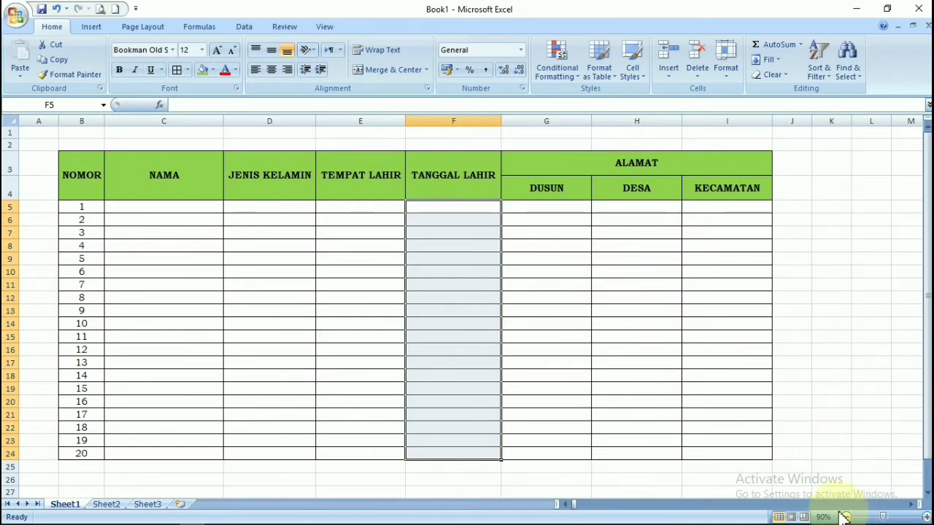
{"action": "left_click", "coordinate": [564, 272]}
{"action": "left_click", "coordinate": [450, 207]}
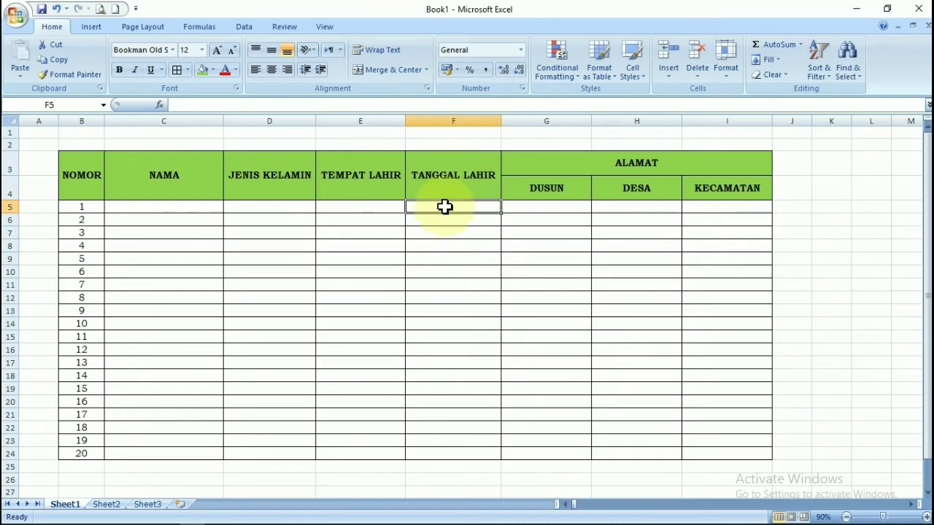
{"action": "left_click_drag", "start_coordinate": [444, 207], "coordinate": [431, 452]}
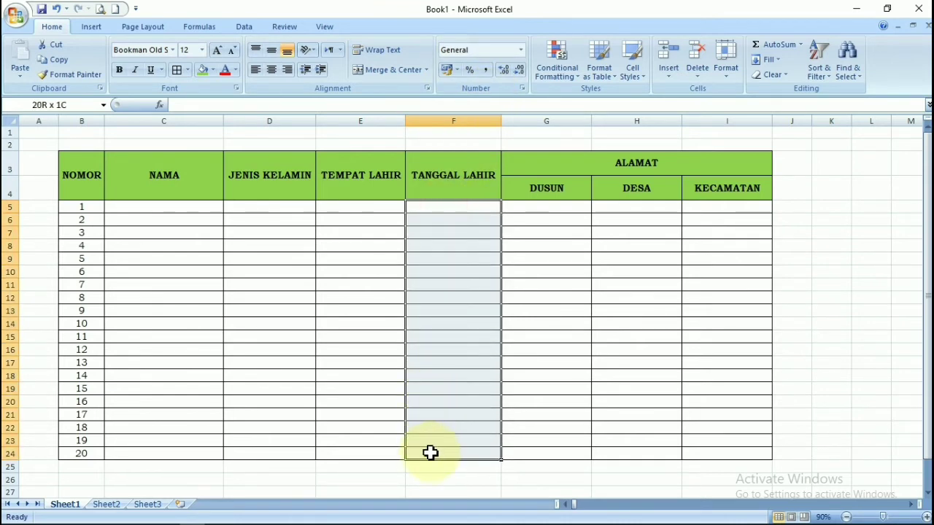
{"action": "left_click", "coordinate": [520, 50]}
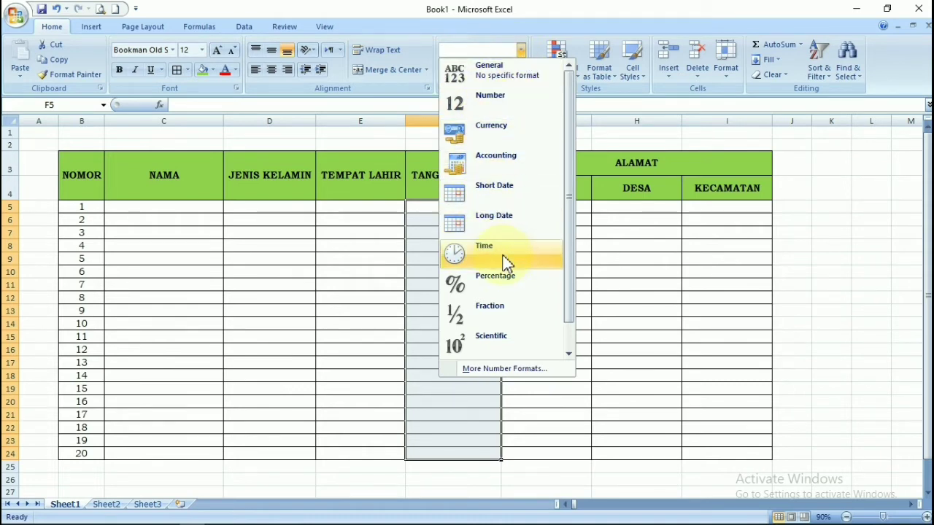
{"action": "scroll", "coordinate": [498, 305], "scroll_direction": "down", "scroll_amount": 1}
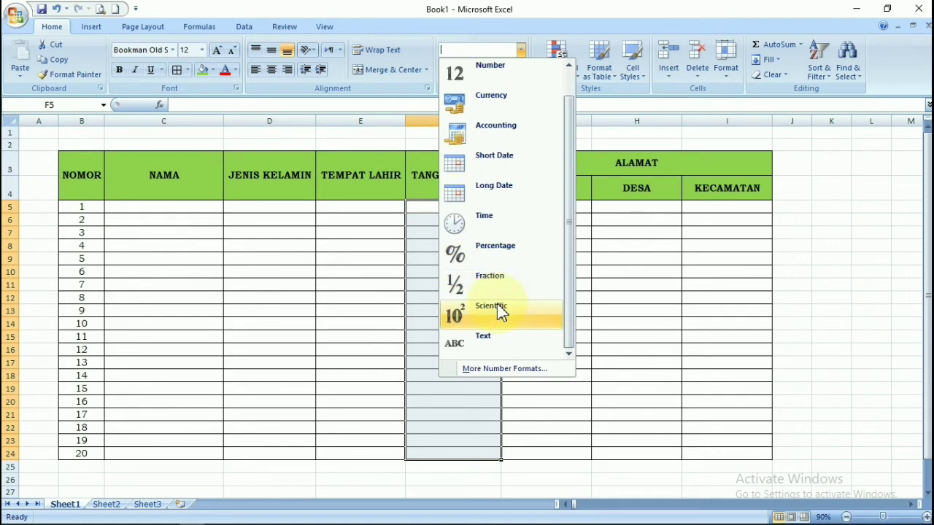
{"action": "scroll", "coordinate": [507, 316], "scroll_direction": "up", "scroll_amount": 1}
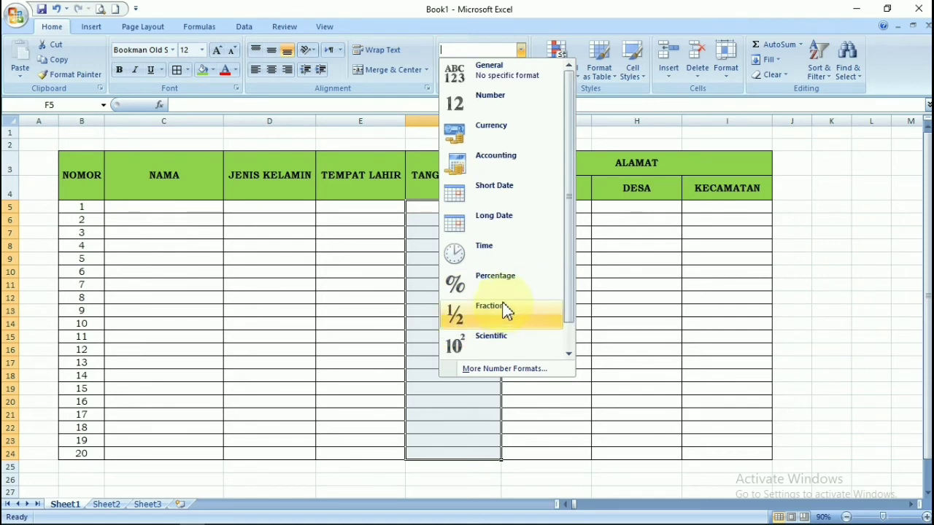
{"action": "left_click", "coordinate": [517, 224]}
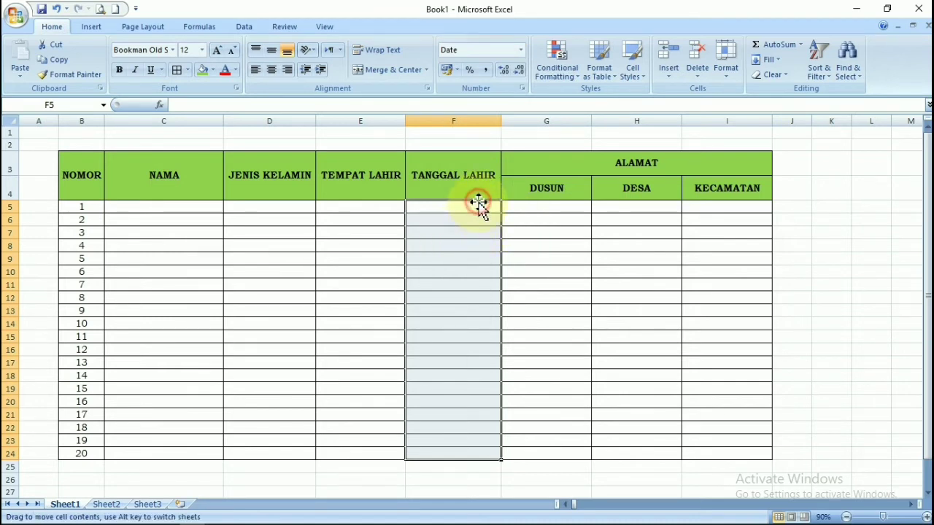
{"action": "left_click", "coordinate": [469, 232]}
{"action": "left_click", "coordinate": [474, 208]}
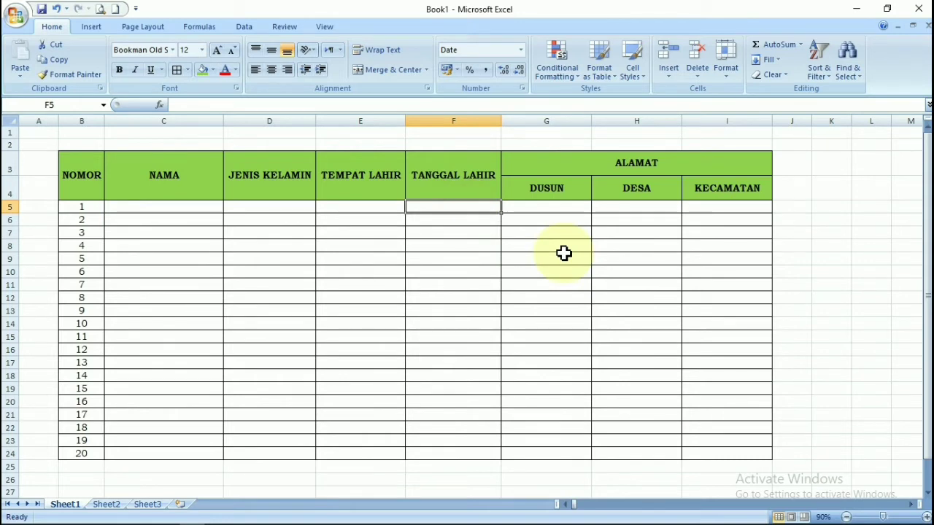
Enter a sample birth date in the first TANGGAL LAHIR cell, F5.
{"action": "key", "text": "Left"}
{"action": "key", "text": "Left"}
{"action": "key", "text": "Left"}
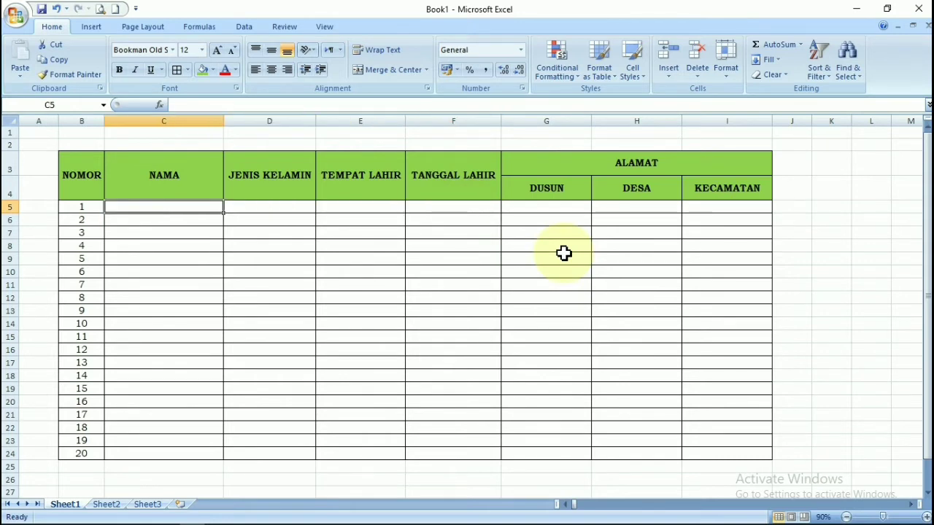
{"action": "key", "text": "Right"}
{"action": "key", "text": "Right"}
{"action": "key", "text": "Right"}
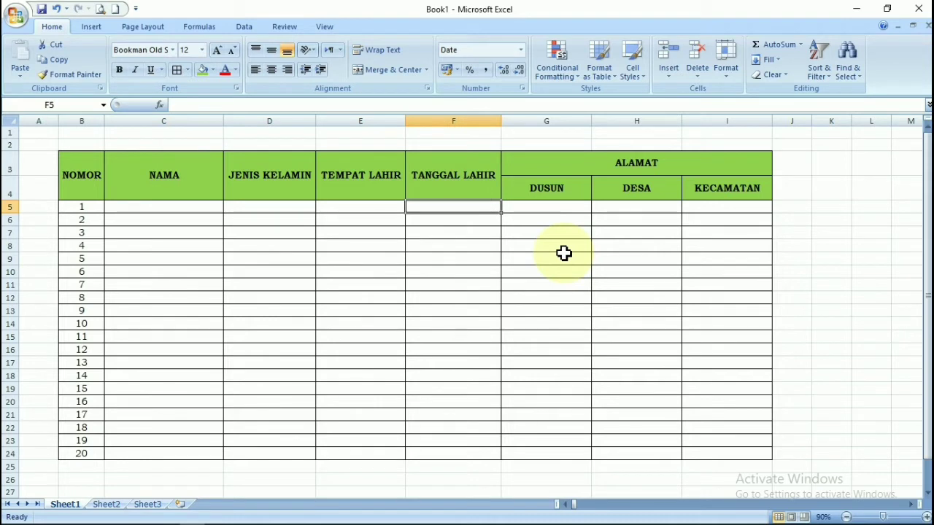
{"action": "type", "text": "02/05/"}
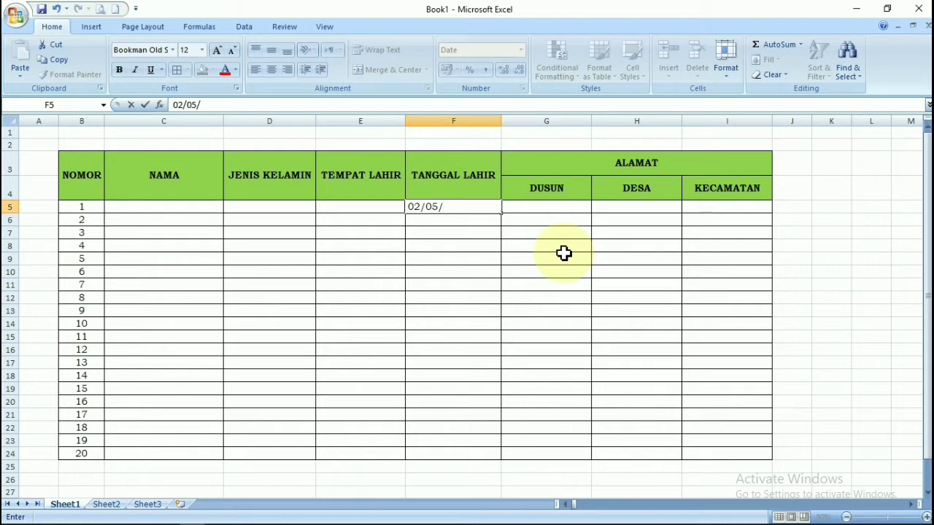
{"action": "type", "text": "2020"}
{"action": "key", "text": "Return"}
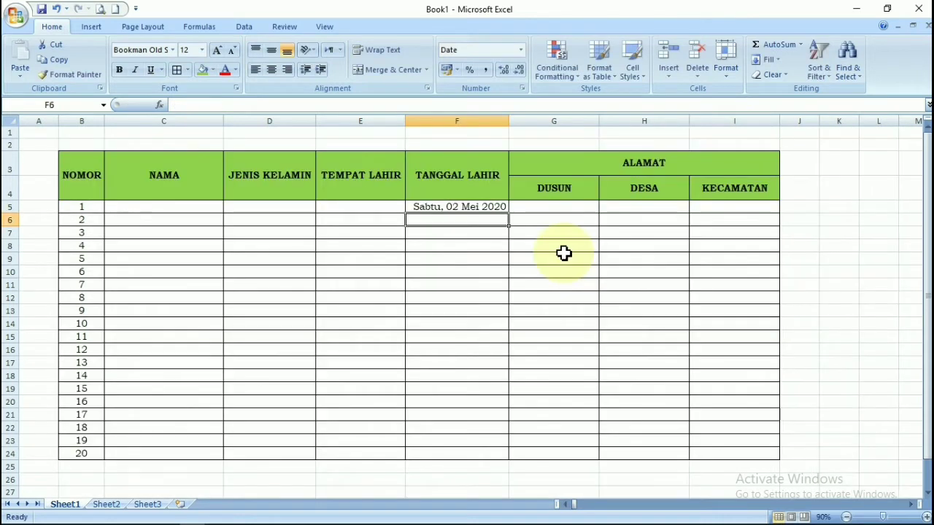
Try the Short Date number format on the birth date in F5.
{"action": "key", "text": "Up"}
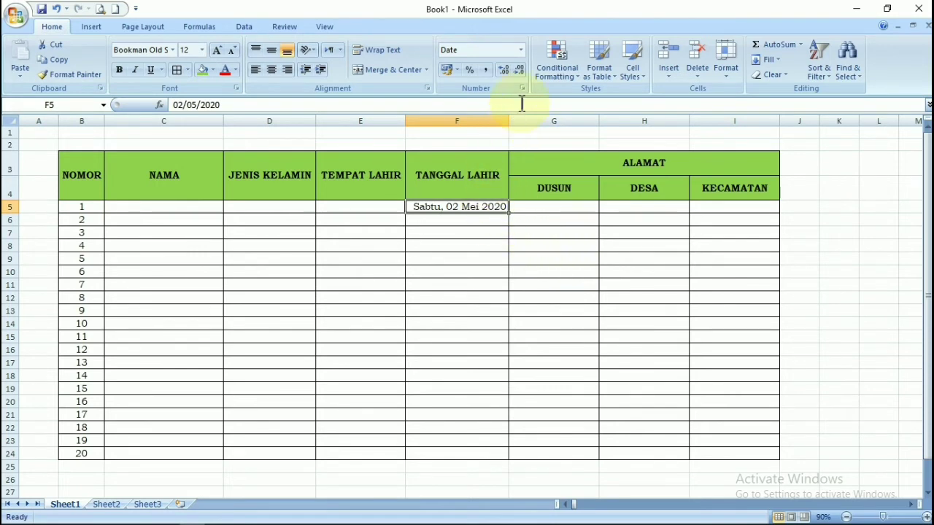
{"action": "left_click", "coordinate": [521, 49]}
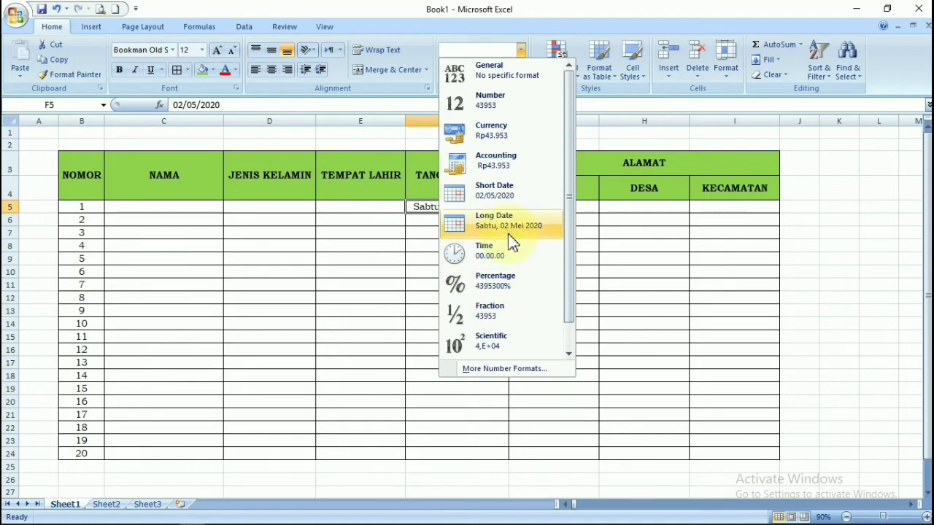
{"action": "left_click", "coordinate": [514, 194]}
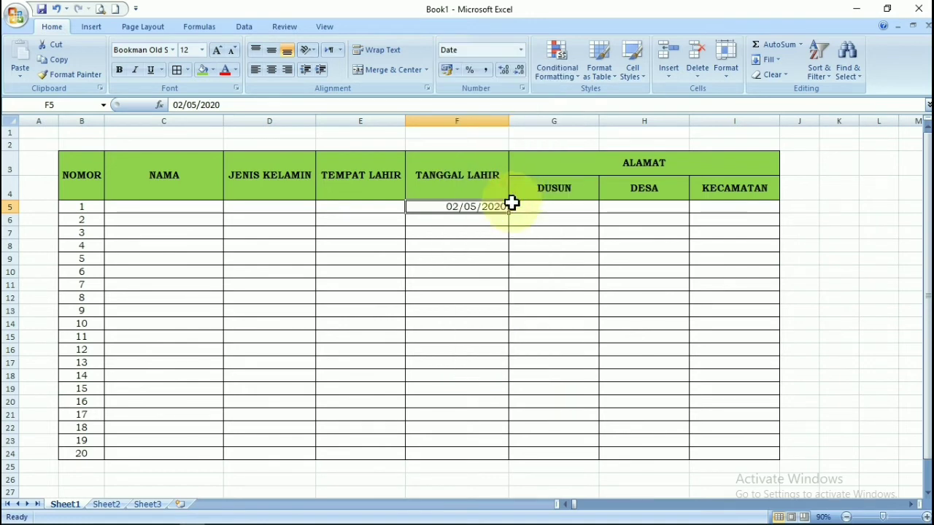
Format F5 with the Indonesian date type "14 Maret 2001" in the cell format settings.
{"action": "right_click", "coordinate": [474, 209]}
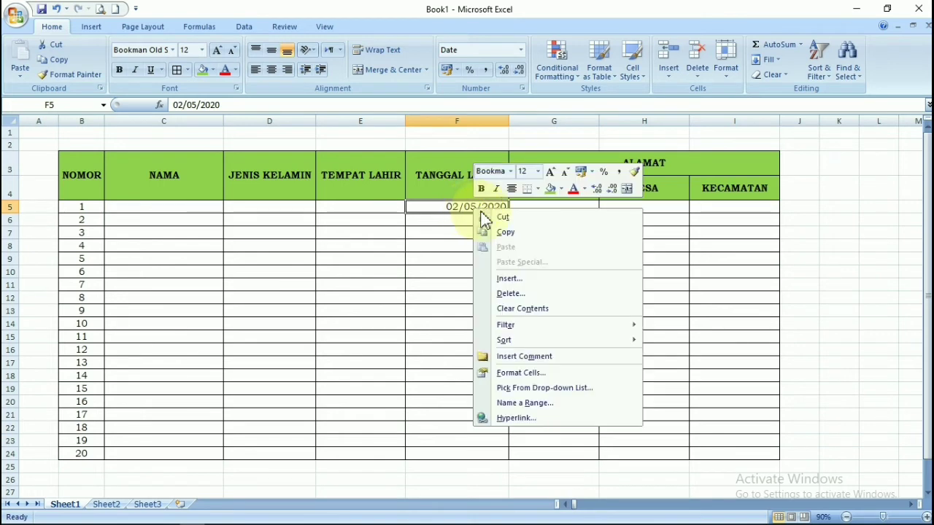
{"action": "left_click", "coordinate": [530, 373]}
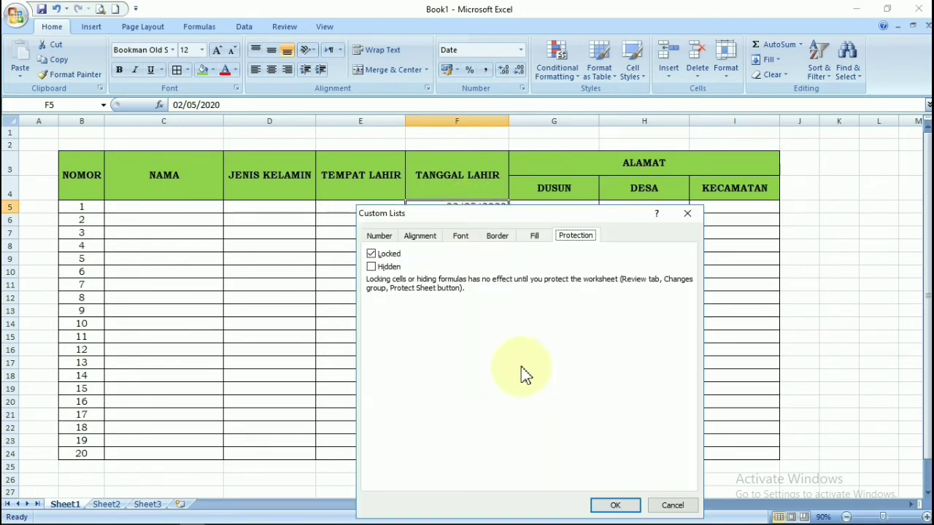
{"action": "left_click", "coordinate": [385, 236]}
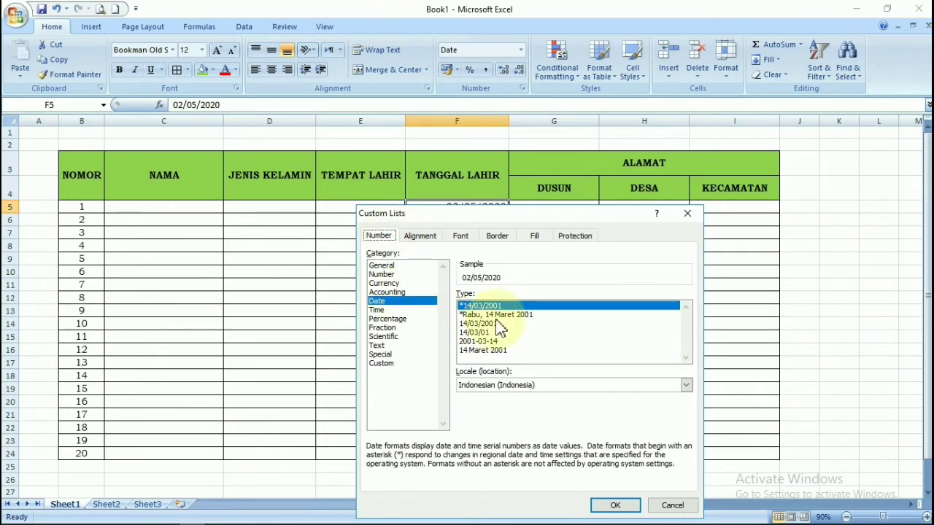
{"action": "left_click", "coordinate": [492, 351]}
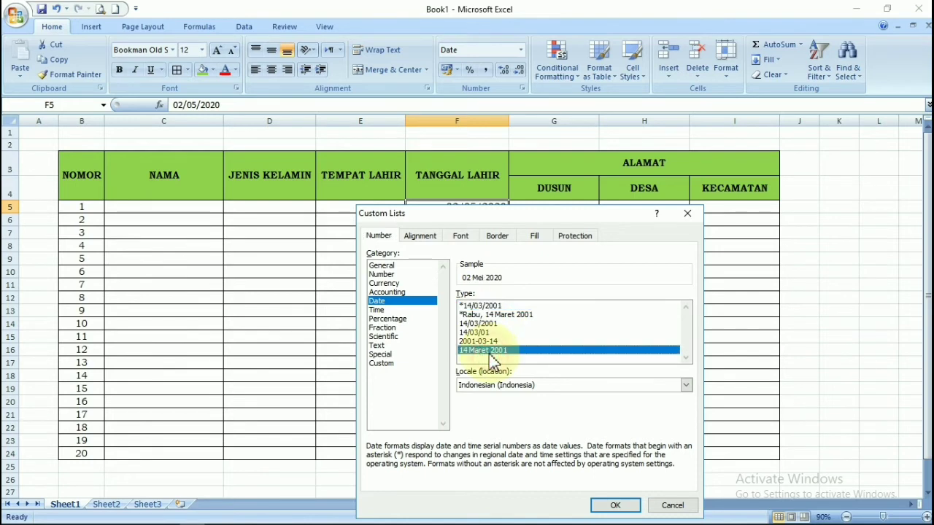
{"action": "left_click", "coordinate": [616, 506]}
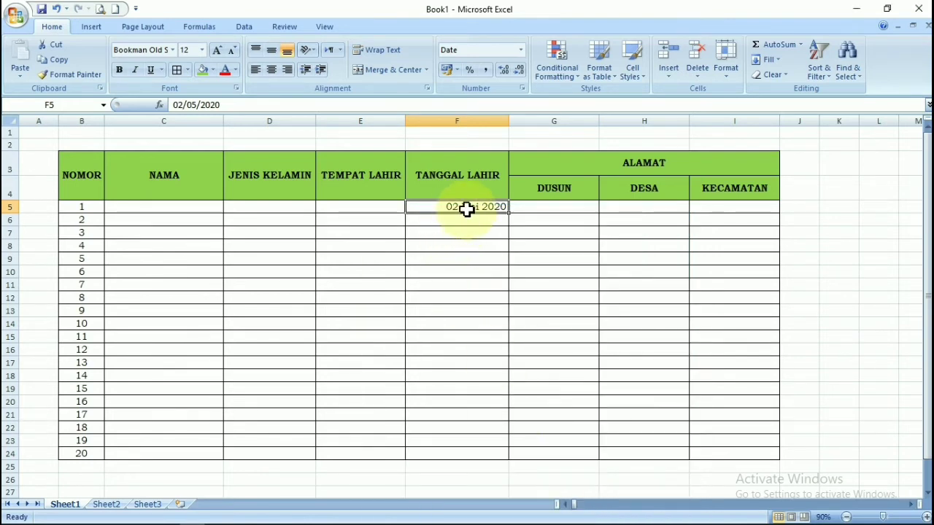
Center the TANGGAL LAHIR cells F5:F24 horizontally.
{"action": "left_click_drag", "start_coordinate": [467, 209], "coordinate": [458, 454]}
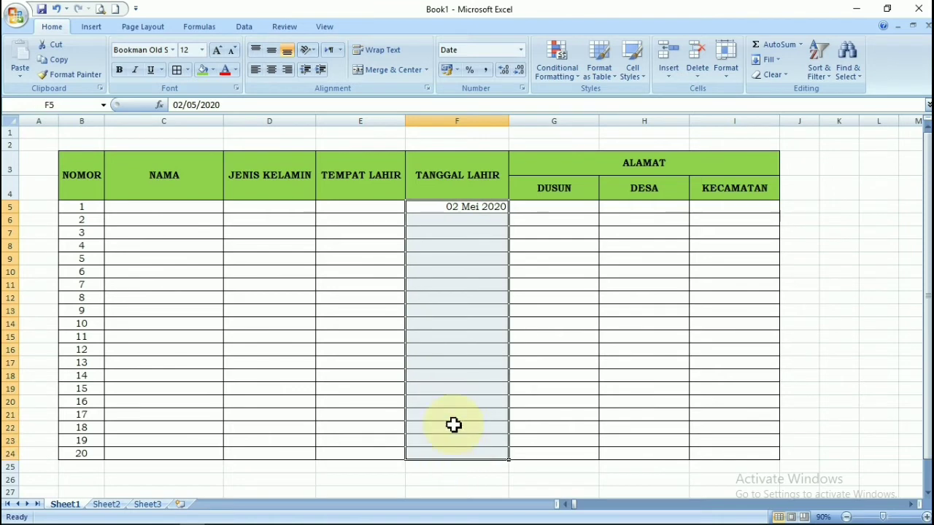
{"action": "left_click", "coordinate": [270, 69]}
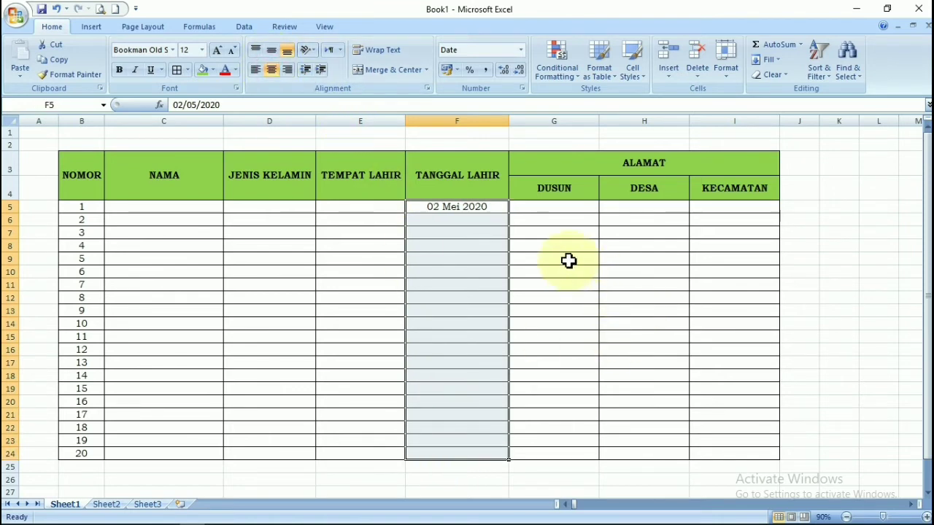
{"action": "left_click", "coordinate": [568, 260]}
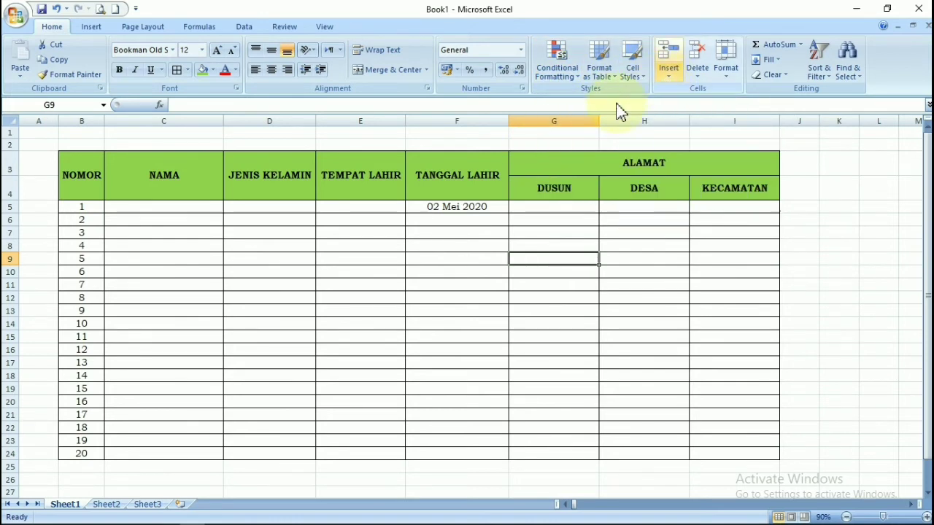
Delete the two empty sheet rows 1 and 2 above the table.
{"action": "left_click", "coordinate": [485, 135]}
{"action": "left_click_drag", "start_coordinate": [485, 141], "coordinate": [486, 143]}
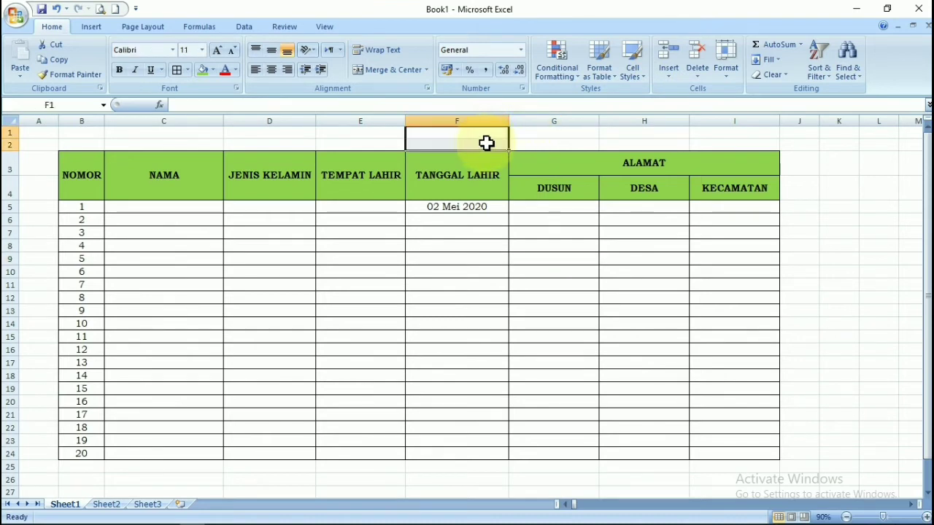
{"action": "left_click", "coordinate": [698, 80]}
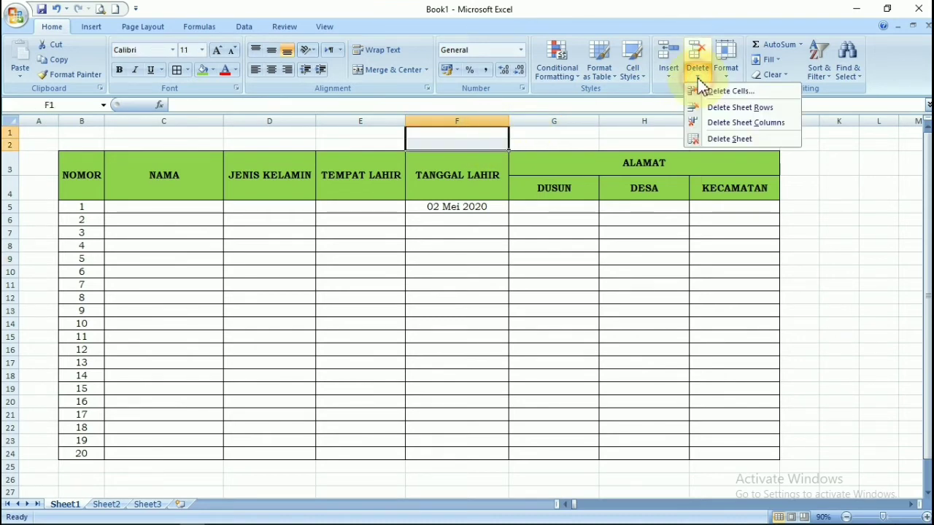
{"action": "left_click", "coordinate": [722, 111]}
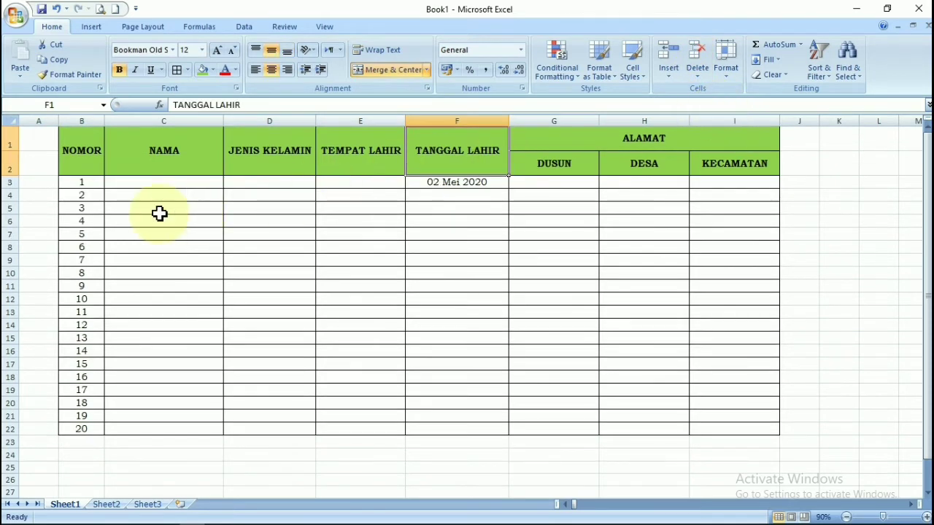
Delete the empty sheet column A beside the NOMOR column.
{"action": "left_click_drag", "start_coordinate": [37, 153], "coordinate": [41, 296]}
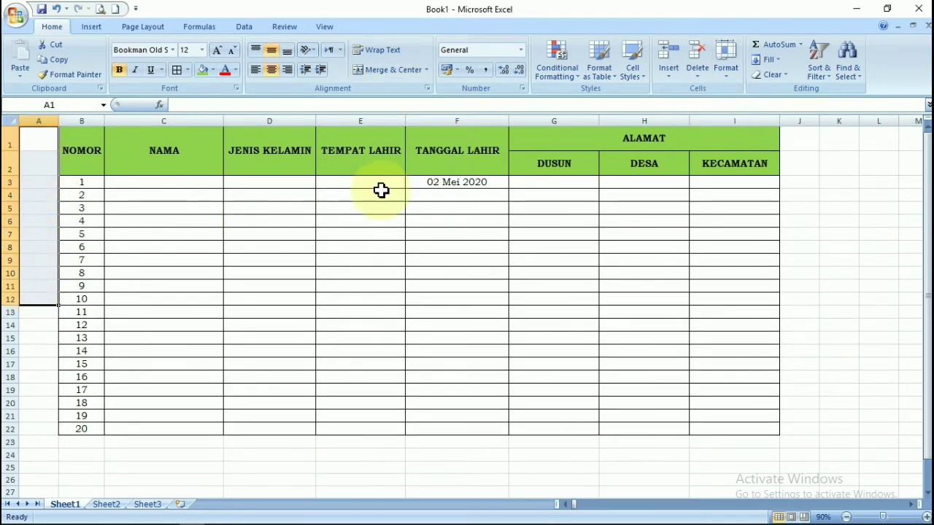
{"action": "left_click", "coordinate": [37, 158]}
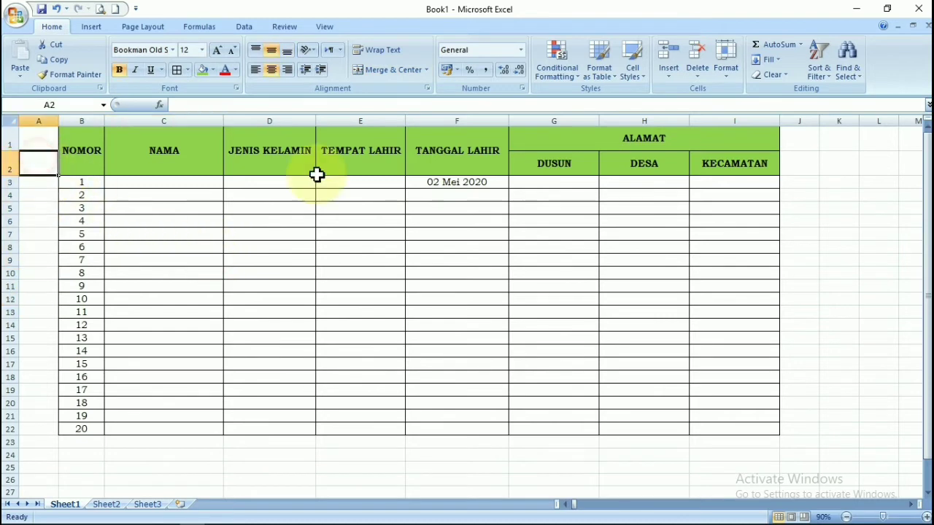
{"action": "left_click", "coordinate": [700, 79]}
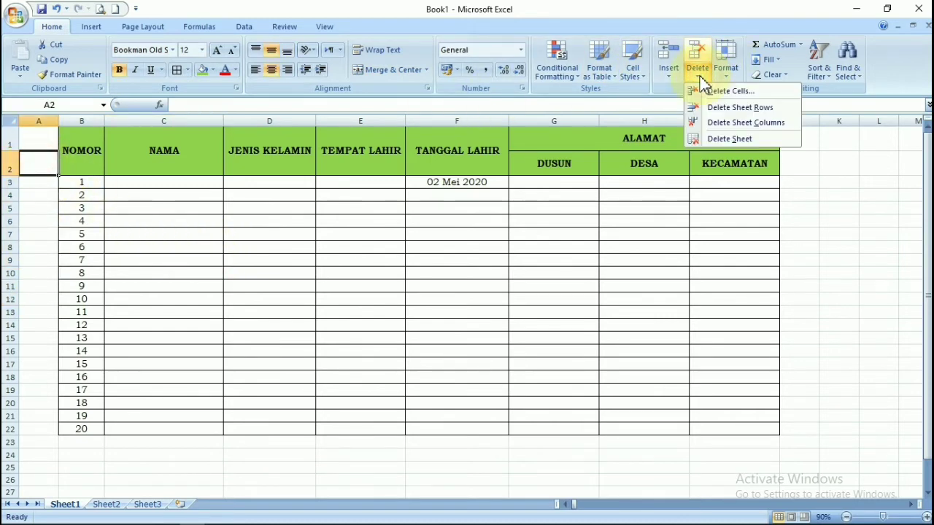
{"action": "left_click", "coordinate": [731, 124]}
{"action": "left_click", "coordinate": [165, 272]}
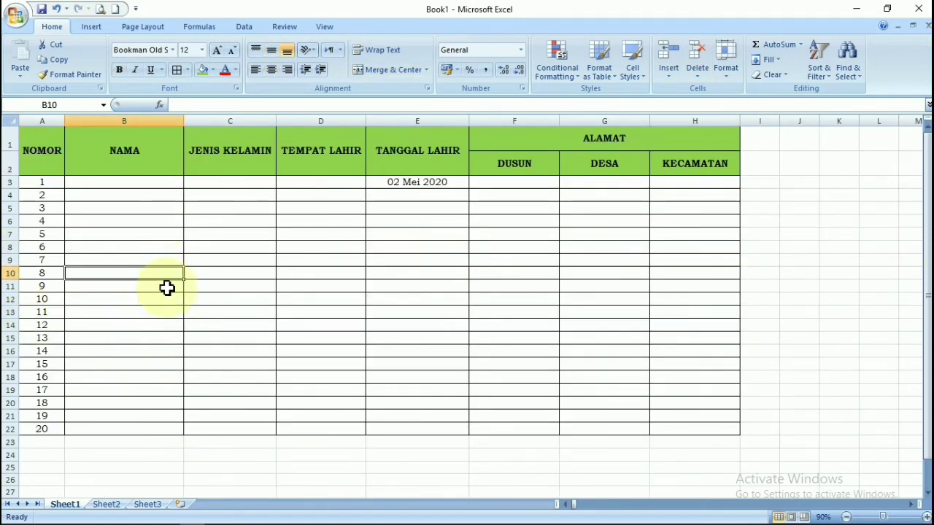
Insert a new sheet column between JENIS KELAMIN and TEMPAT LAHIR.
{"action": "left_click", "coordinate": [213, 238]}
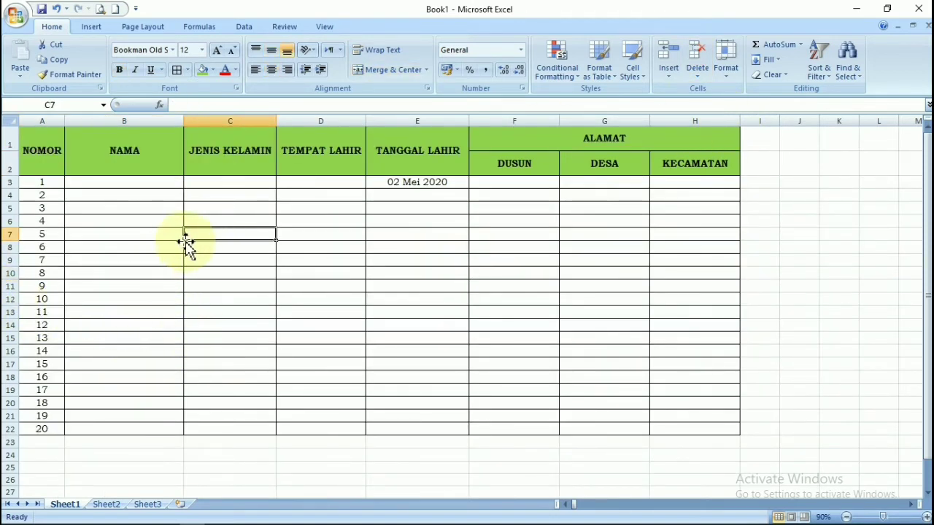
{"action": "left_click", "coordinate": [332, 158]}
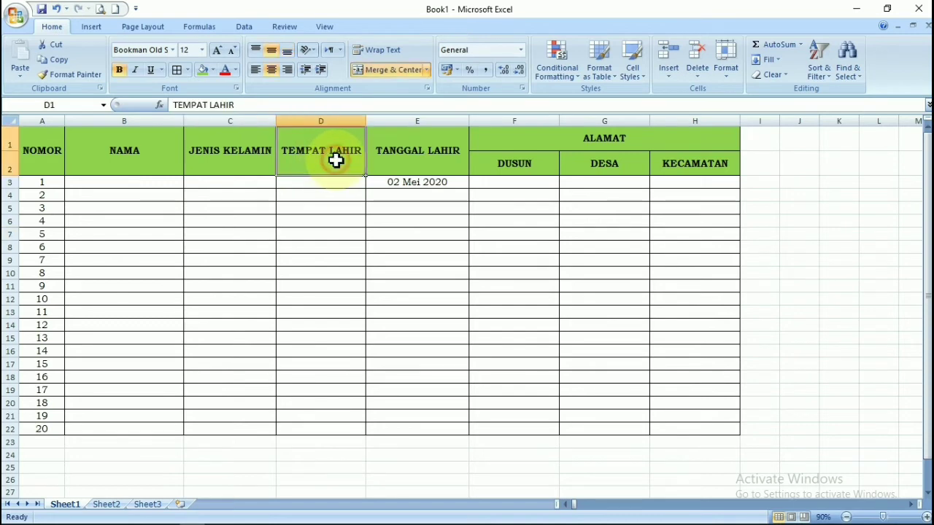
{"action": "left_click", "coordinate": [668, 76]}
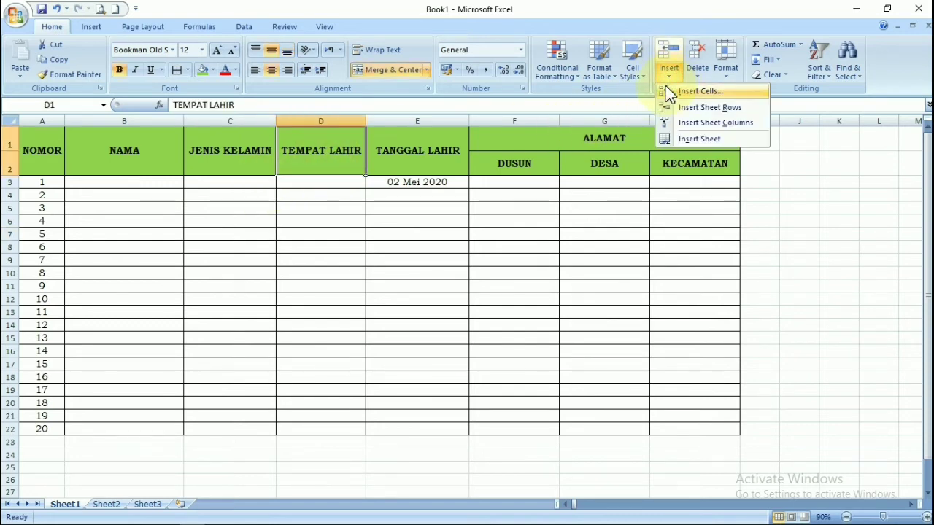
{"action": "left_click", "coordinate": [698, 124]}
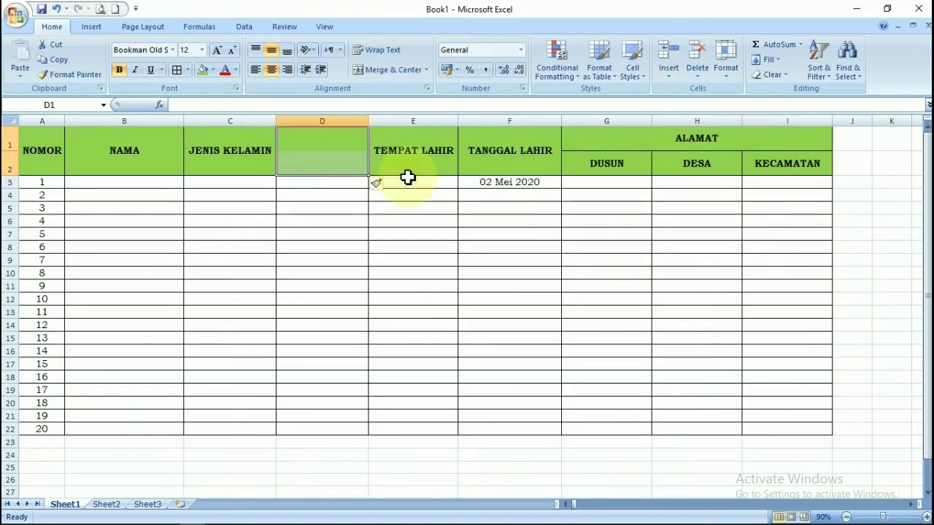
{"action": "left_click", "coordinate": [329, 259]}
Enter the header PEKERJAAN in cell D1 of the new column.
{"action": "left_click", "coordinate": [318, 174]}
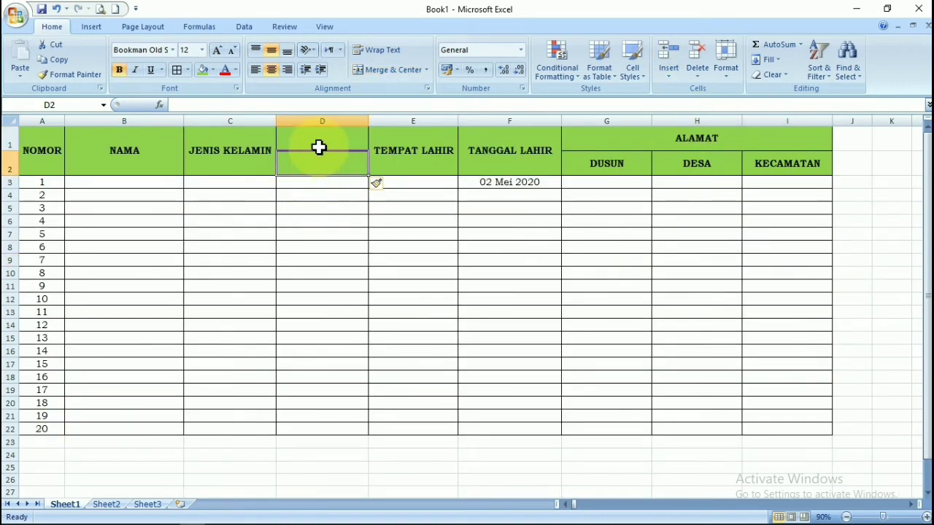
{"action": "left_click", "coordinate": [319, 142]}
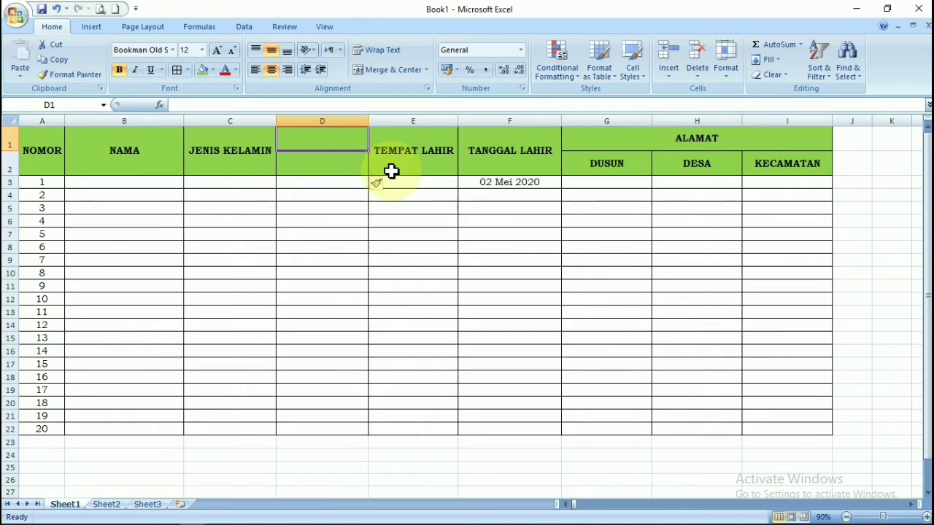
{"action": "type", "text": "PEKERJ"}
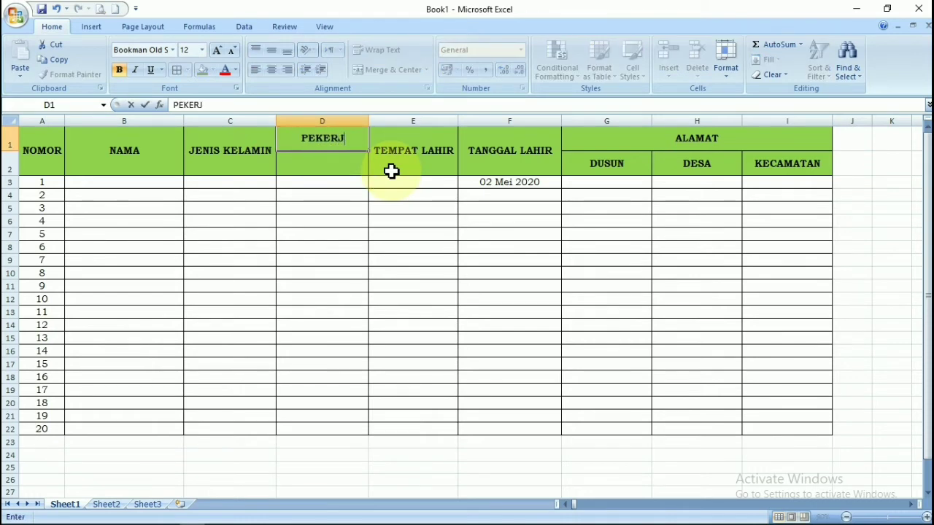
{"action": "type", "text": "AAN"}
{"action": "key", "text": "ctrl+Return"}
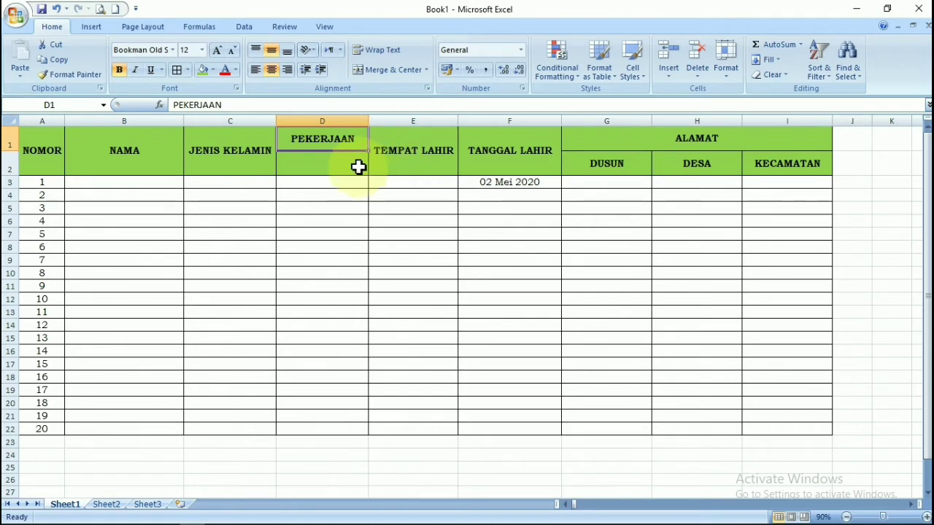
Merge and center the PEKERJAAN header with the empty cell below it, over D1:D2.
{"action": "left_click_drag", "start_coordinate": [348, 142], "coordinate": [344, 164]}
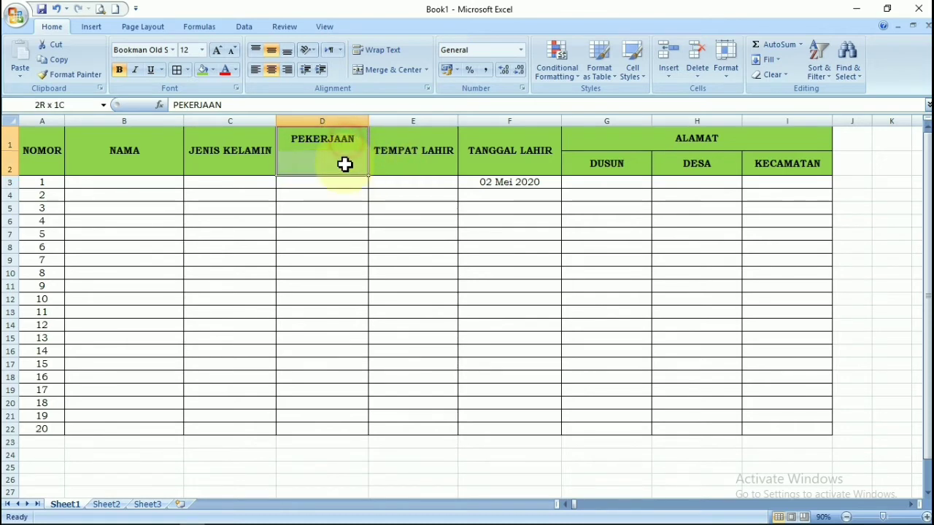
{"action": "left_click", "coordinate": [388, 70]}
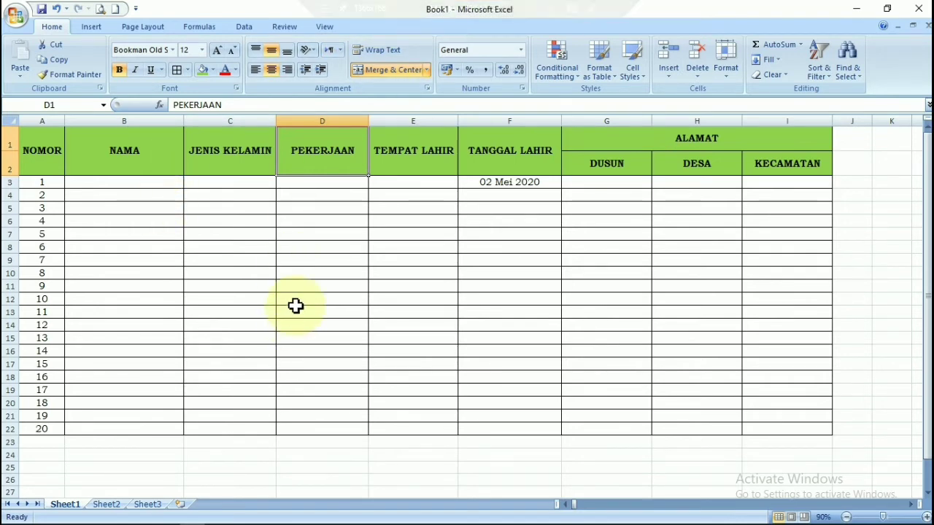
{"action": "left_click", "coordinate": [312, 259]}
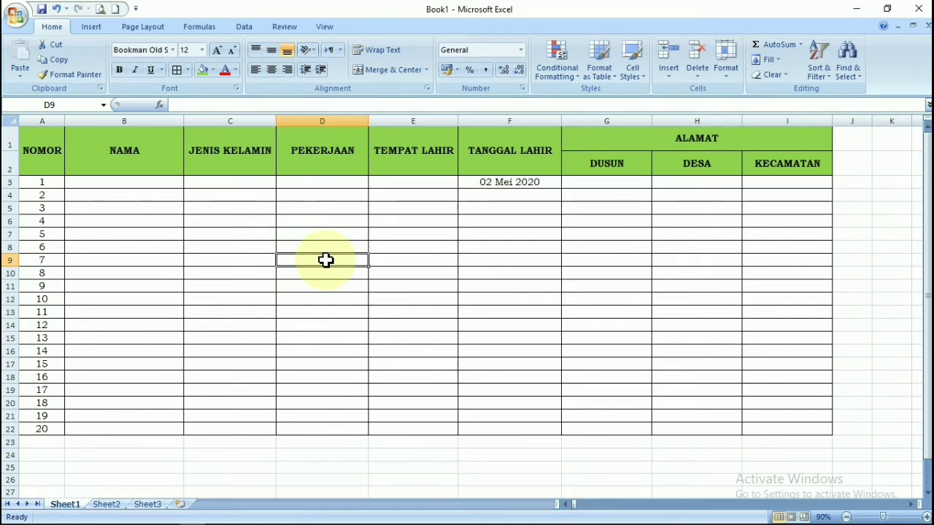
{"action": "left_click", "coordinate": [124, 181]}
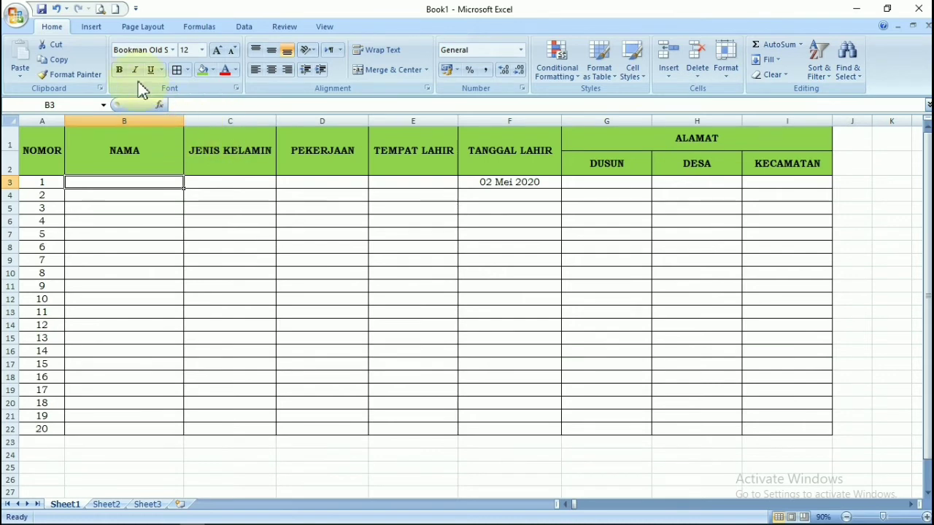
{"action": "left_click", "coordinate": [93, 27]}
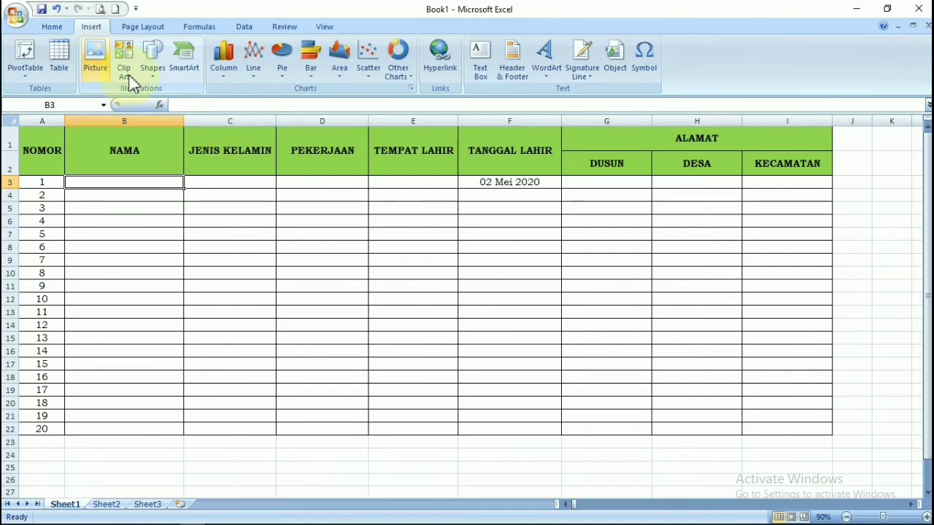
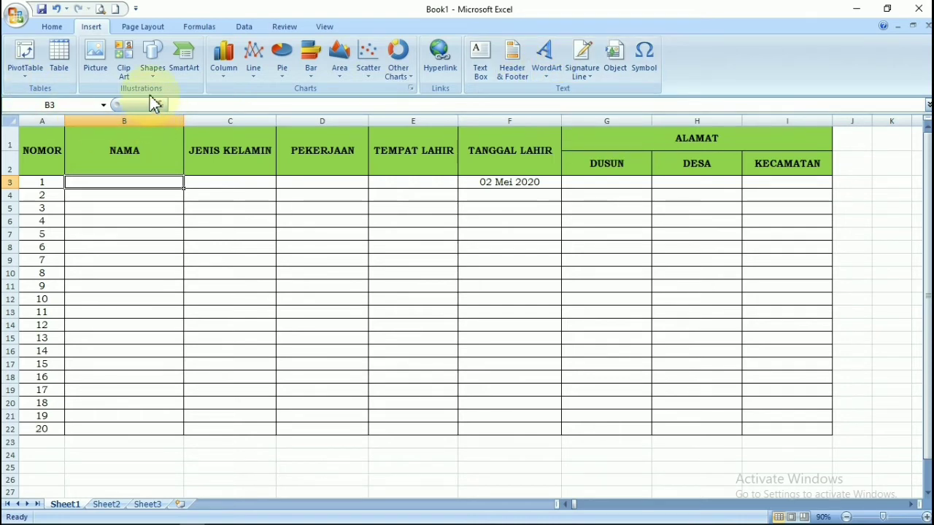
Open the page setup's margin settings and center the sheet horizontally on the page.
{"action": "left_click", "coordinate": [142, 28]}
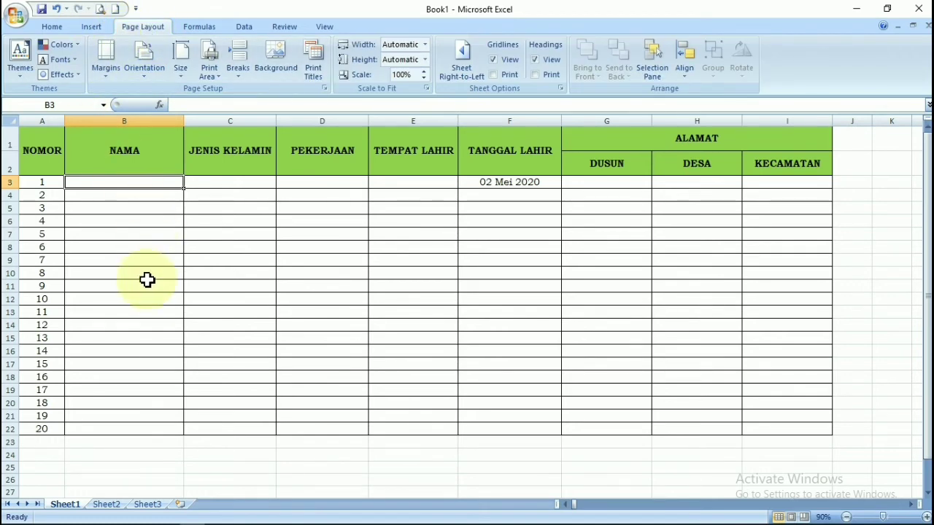
{"action": "left_click", "coordinate": [325, 88]}
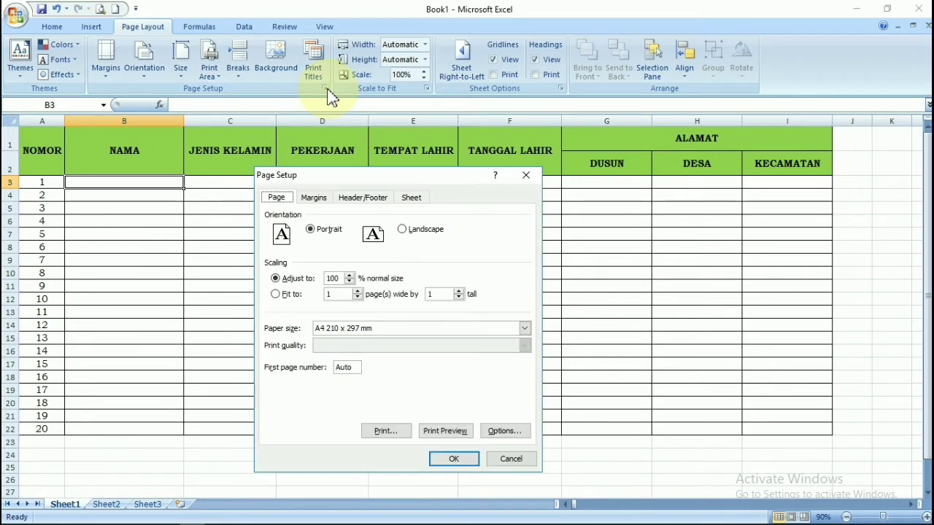
{"action": "left_click", "coordinate": [315, 198]}
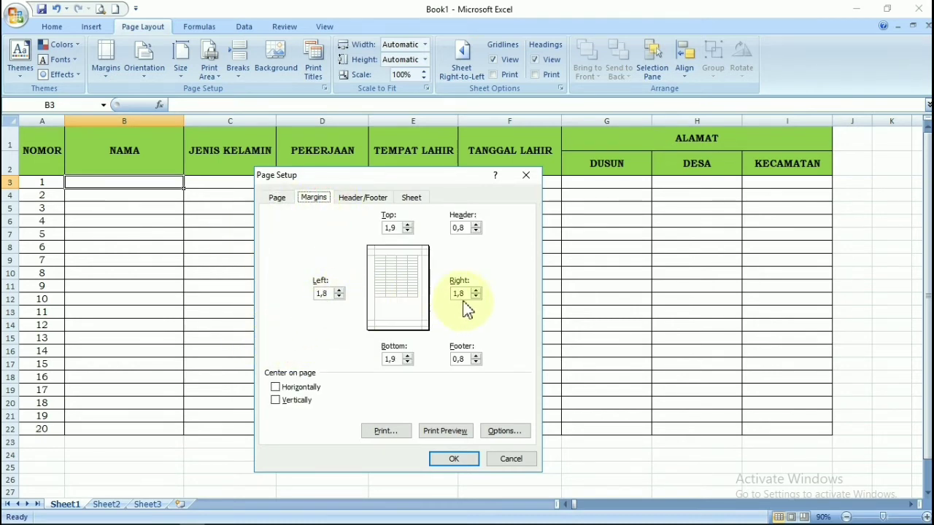
{"action": "left_click", "coordinate": [280, 388]}
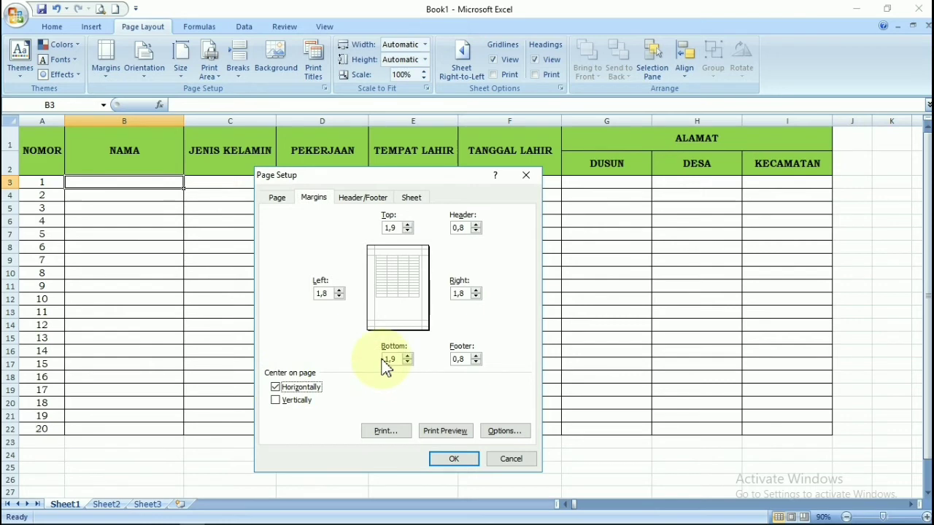
Set the left and right page margins to 2,3 and the top and bottom margins to 2,4.
{"action": "left_click", "coordinate": [338, 290]}
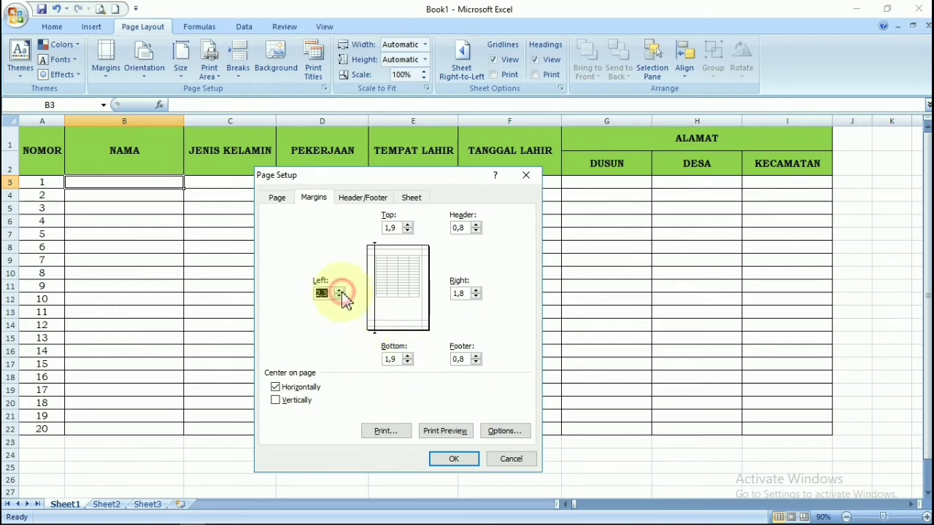
{"action": "left_click", "coordinate": [476, 290]}
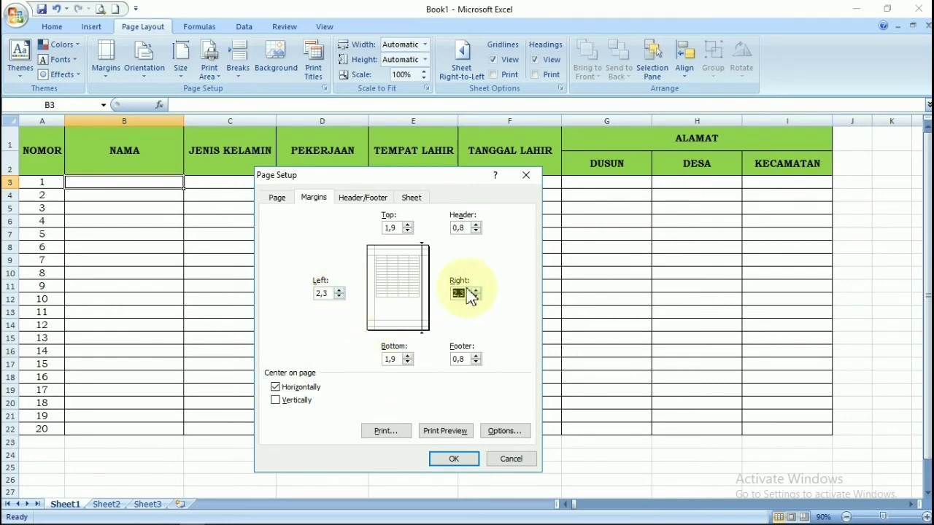
{"action": "left_click", "coordinate": [410, 225]}
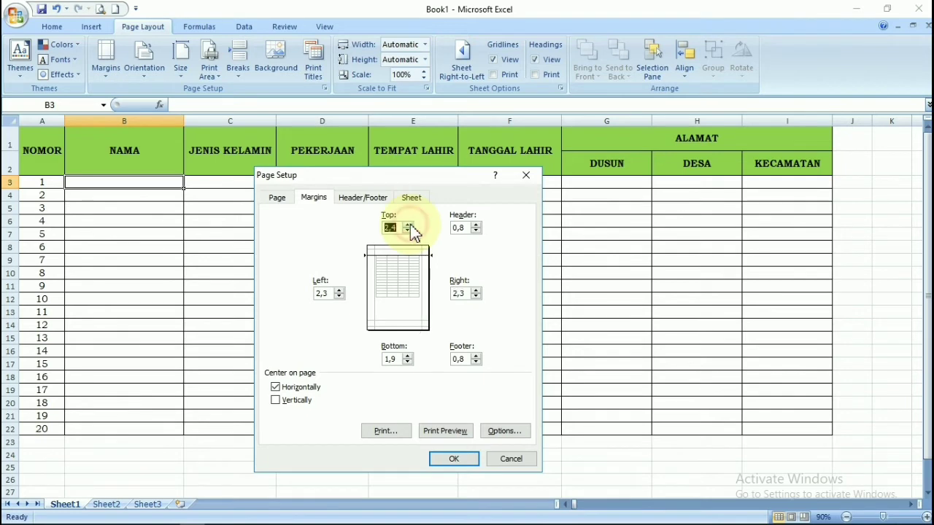
{"action": "left_click", "coordinate": [408, 356]}
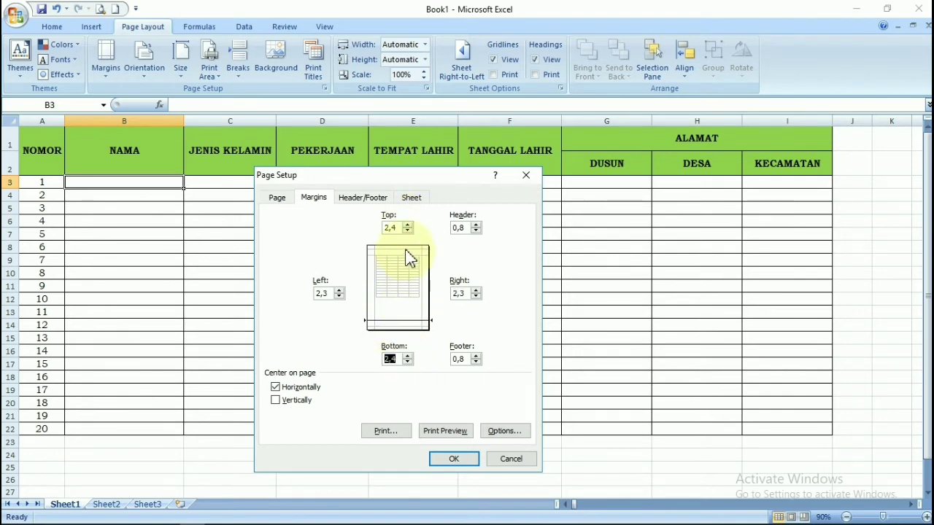
Set the top and bottom page margins to 2 and apply the page setup.
{"action": "left_click_drag", "start_coordinate": [399, 230], "coordinate": [369, 230]}
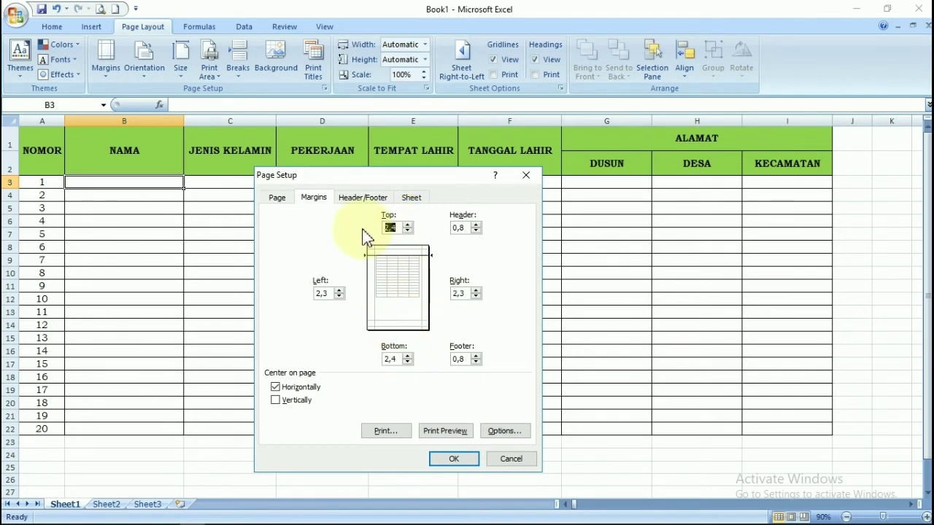
{"action": "type", "text": "2"}
{"action": "left_click_drag", "start_coordinate": [397, 359], "coordinate": [362, 363]}
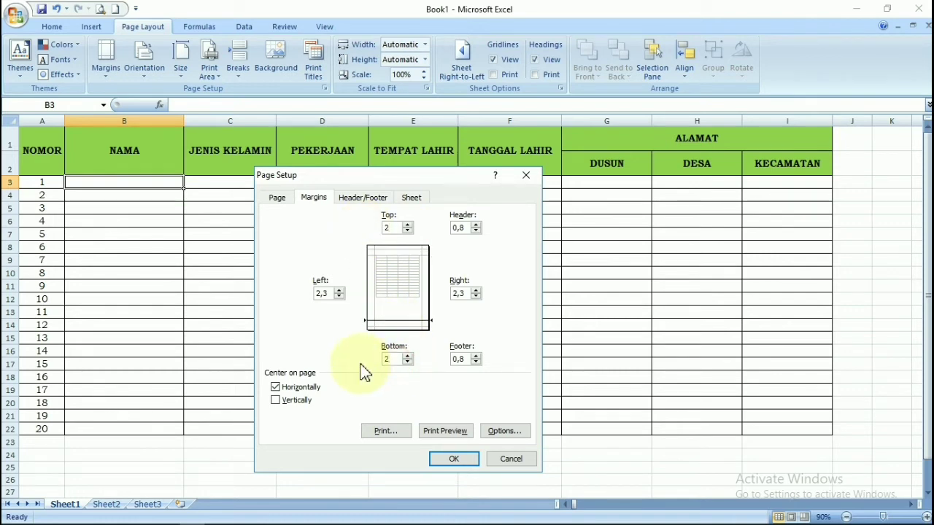
{"action": "left_click", "coordinate": [467, 458]}
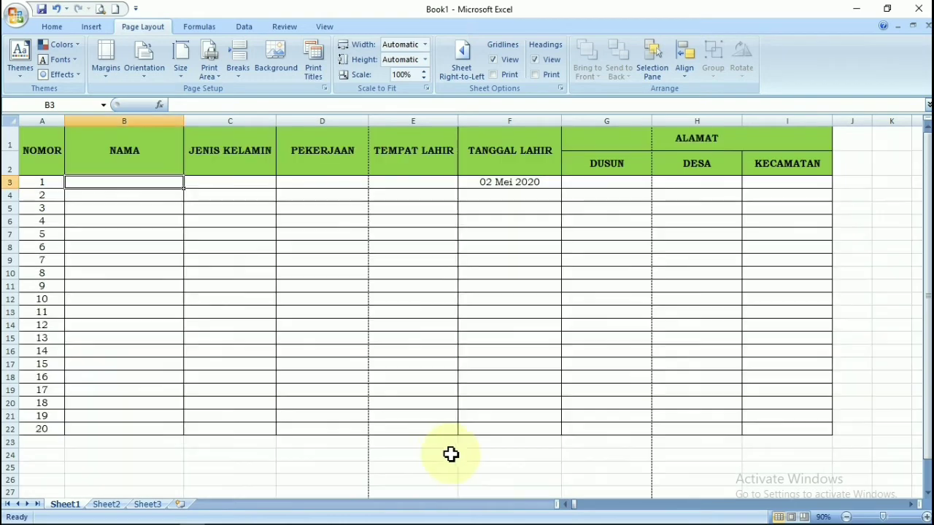
Open the page orientation choices for the sheet.
{"action": "scroll", "coordinate": [391, 376], "scroll_direction": "down", "scroll_amount": 3}
{"action": "scroll", "coordinate": [390, 377], "scroll_direction": "up", "scroll_amount": 3}
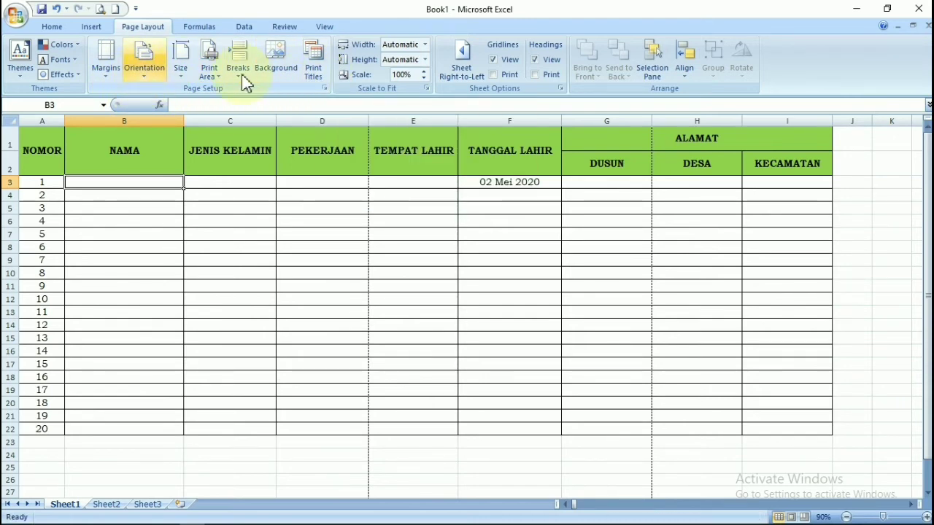
{"action": "left_click", "coordinate": [144, 76]}
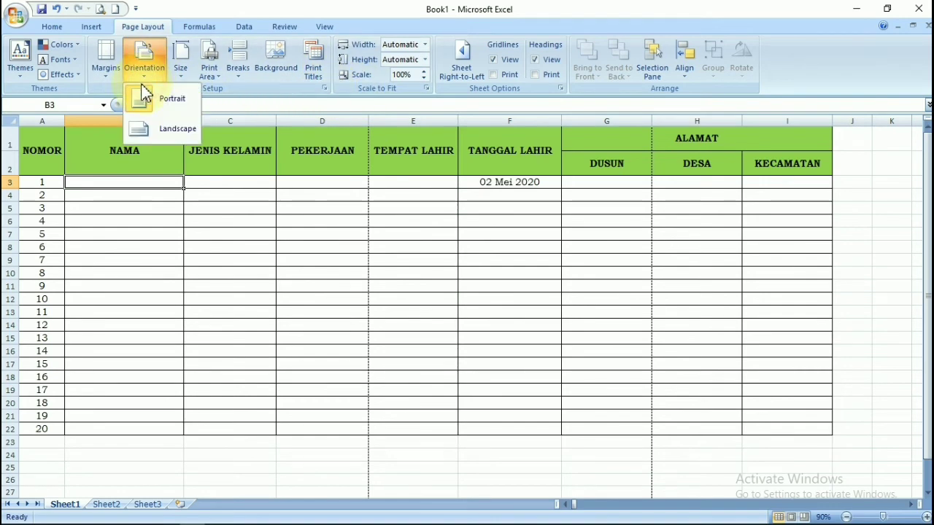
Set the sheet's page orientation to Landscape and compare the Portrait and Landscape options in the page setup.
{"action": "left_click", "coordinate": [153, 127]}
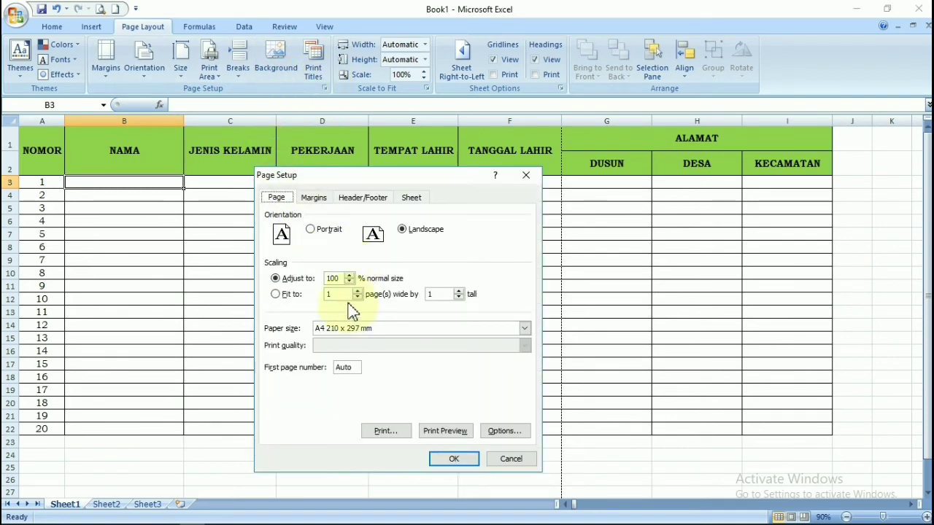
{"action": "left_click", "coordinate": [319, 232]}
{"action": "left_click", "coordinate": [402, 231]}
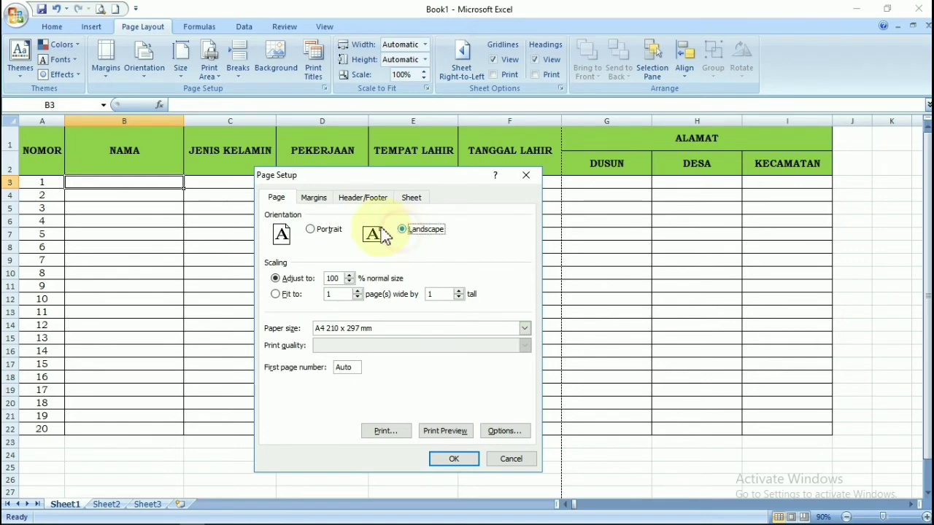
Review the page margins and set the page header to the preset "Page 1".
{"action": "left_click", "coordinate": [315, 200]}
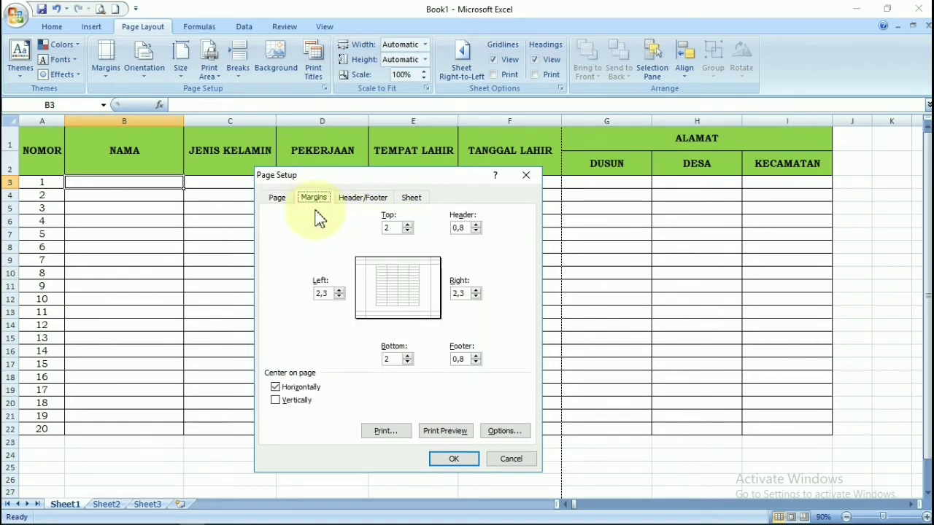
{"action": "left_click", "coordinate": [368, 199]}
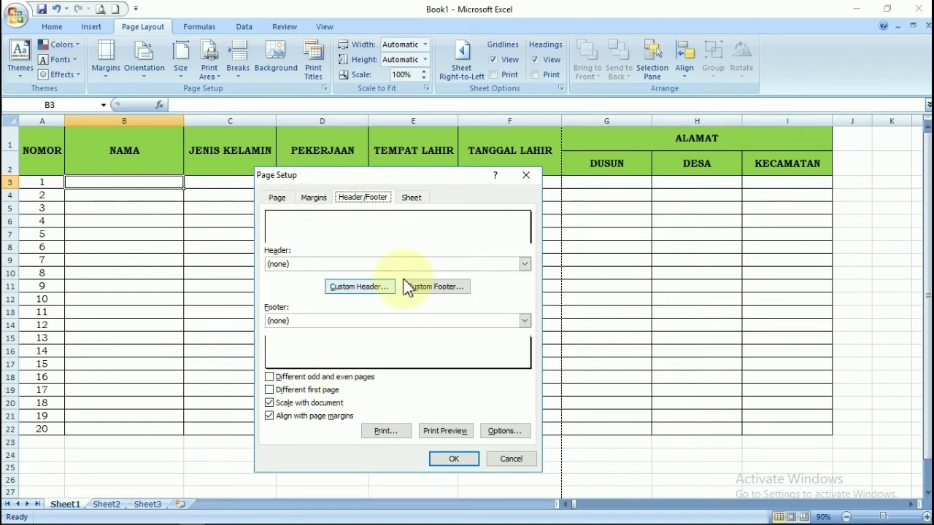
{"action": "left_click", "coordinate": [345, 264]}
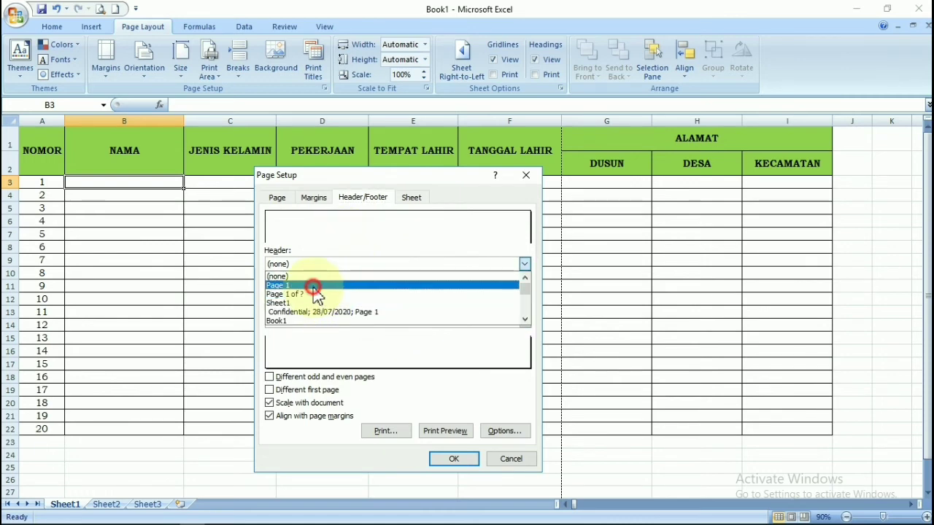
{"action": "left_click", "coordinate": [313, 286]}
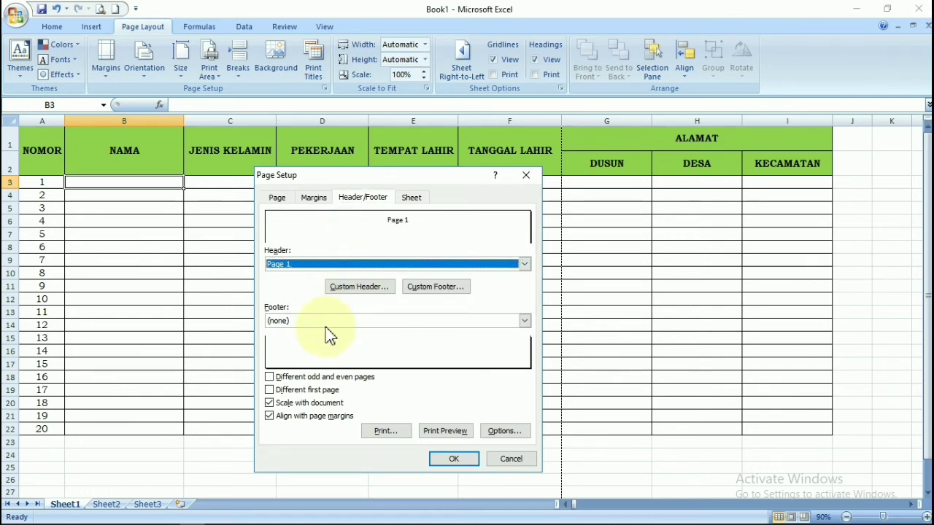
Try the whole table, A1:I22, as the print area and clear the entry again.
{"action": "left_click", "coordinate": [410, 200]}
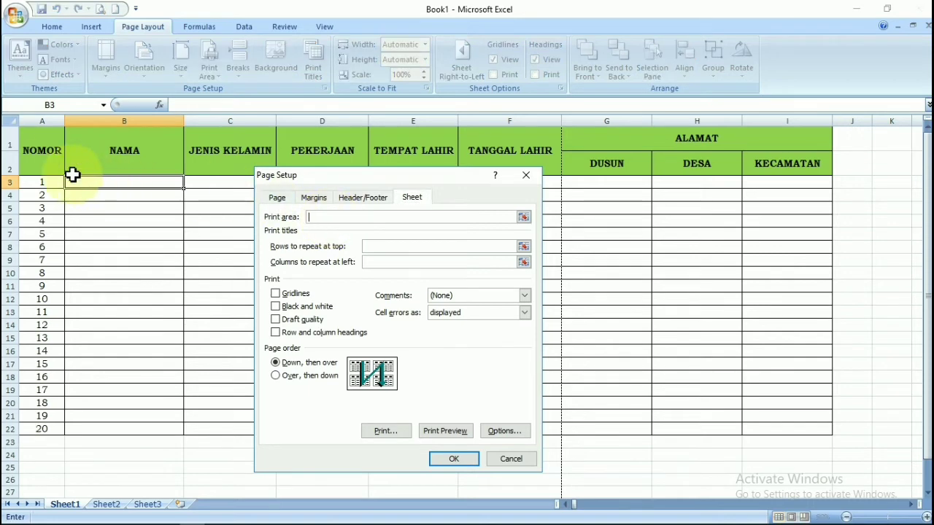
{"action": "left_click_drag", "start_coordinate": [41, 149], "coordinate": [744, 426]}
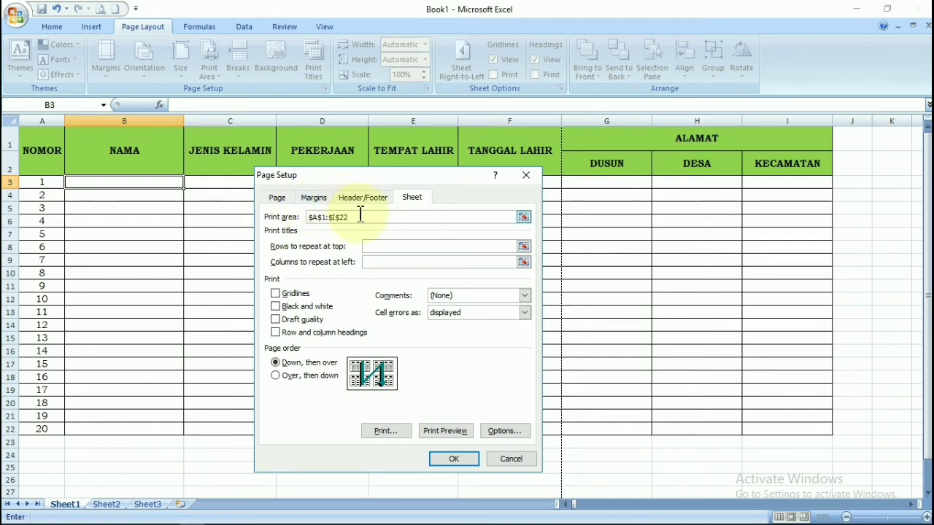
{"action": "left_click_drag", "start_coordinate": [354, 216], "coordinate": [300, 226]}
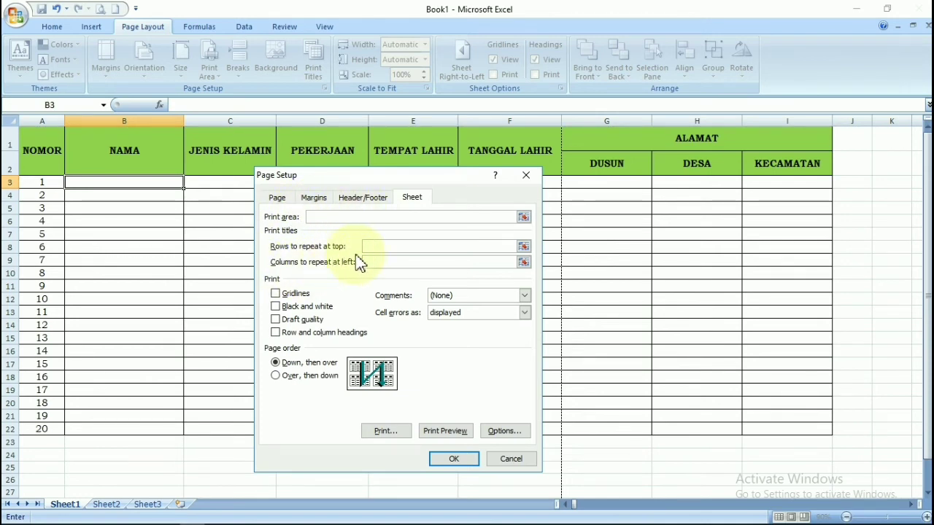
Try repeating rows 1 to 2 at the top and column A at the left as print titles, clearing both entries.
{"action": "left_click", "coordinate": [394, 246]}
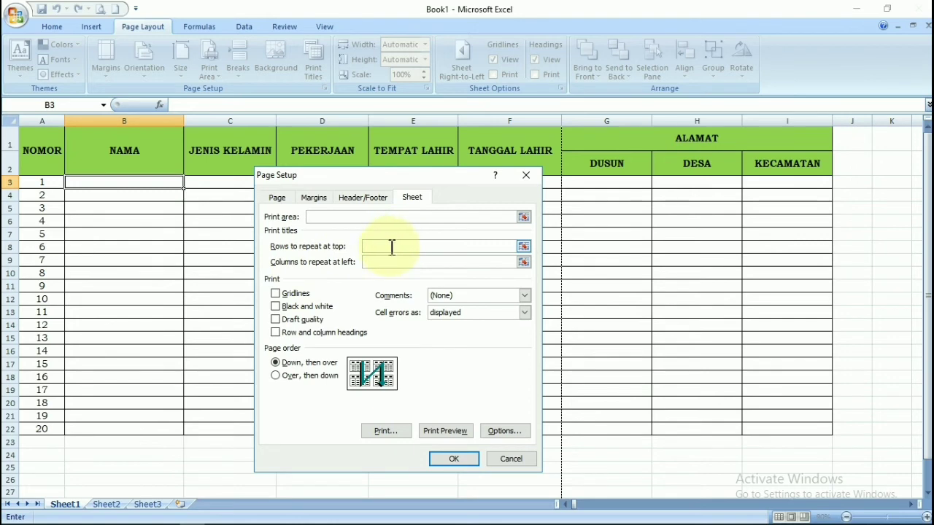
{"action": "left_click", "coordinate": [7, 143]}
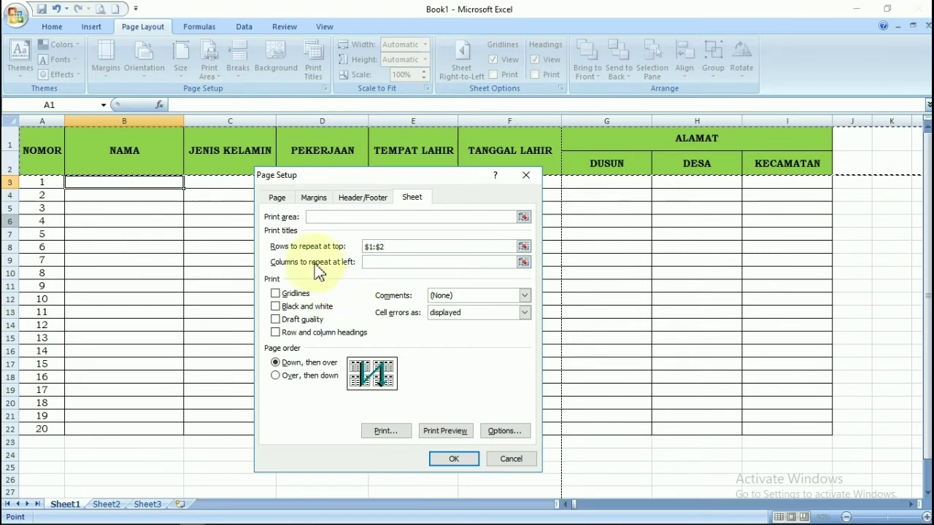
{"action": "left_click", "coordinate": [395, 248]}
{"action": "left_click", "coordinate": [383, 261]}
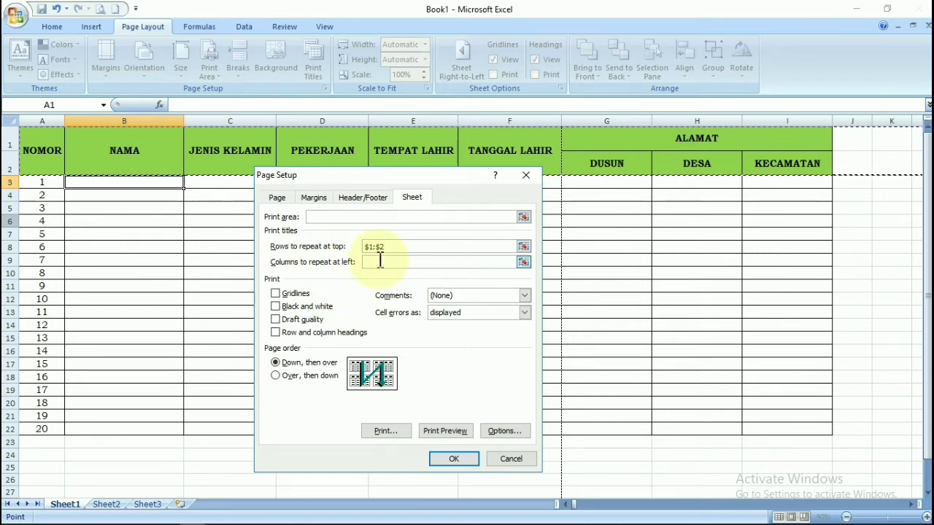
{"action": "left_click", "coordinate": [389, 246]}
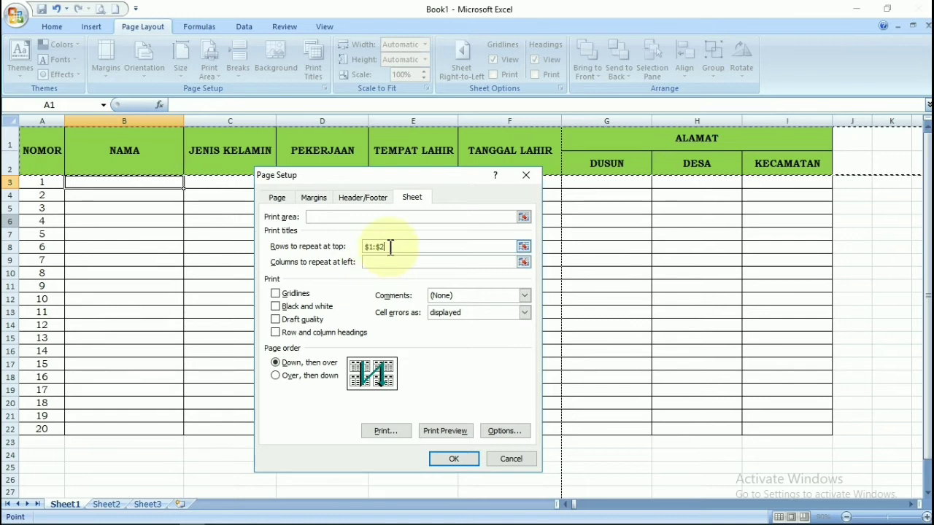
{"action": "key", "text": "BackSpace"}
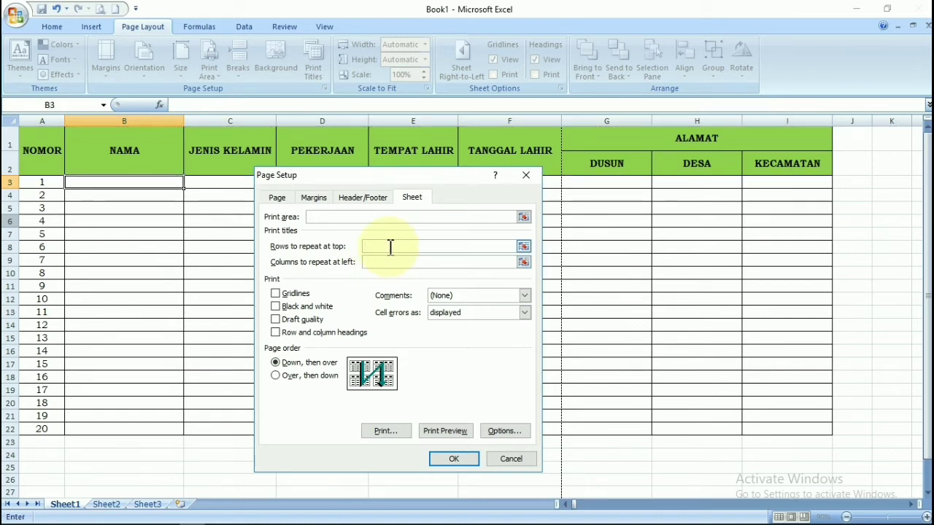
{"action": "left_click", "coordinate": [405, 263]}
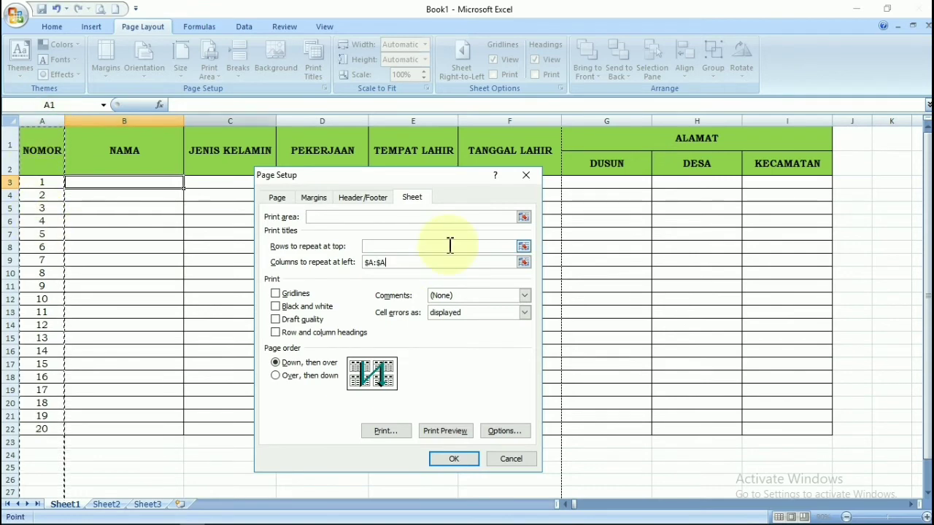
{"action": "key", "text": "BackSpace"}
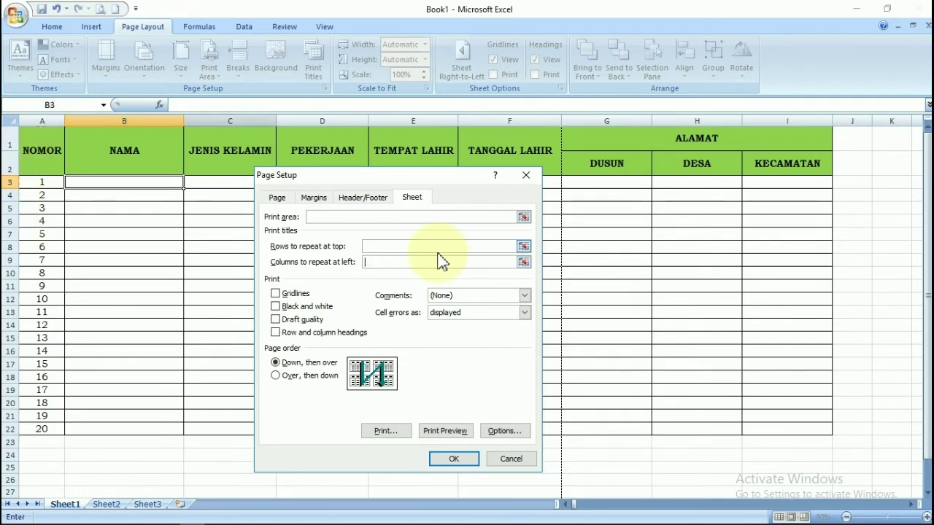
Apply the page setup and check where the page break lines fall around the table.
{"action": "left_click", "coordinate": [454, 458]}
{"action": "left_click", "coordinate": [354, 300]}
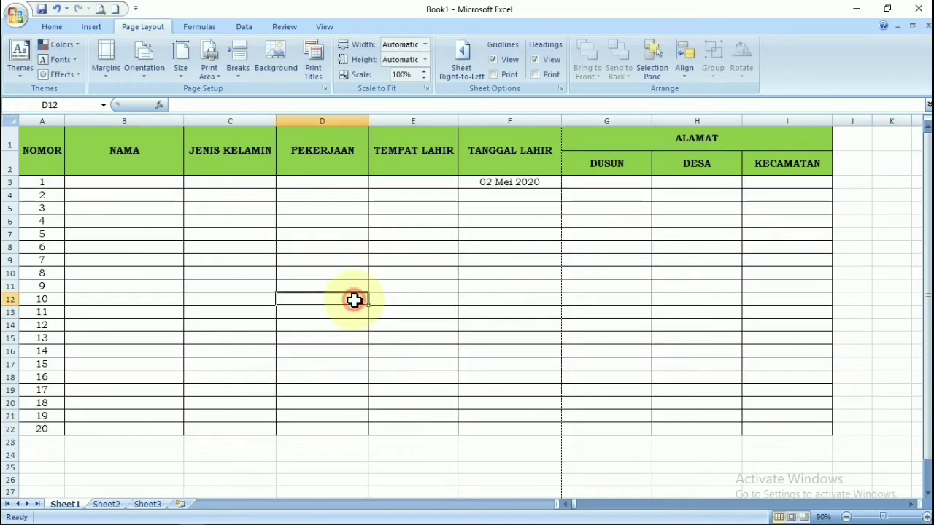
{"action": "scroll", "coordinate": [298, 326], "scroll_direction": "down", "scroll_amount": 3}
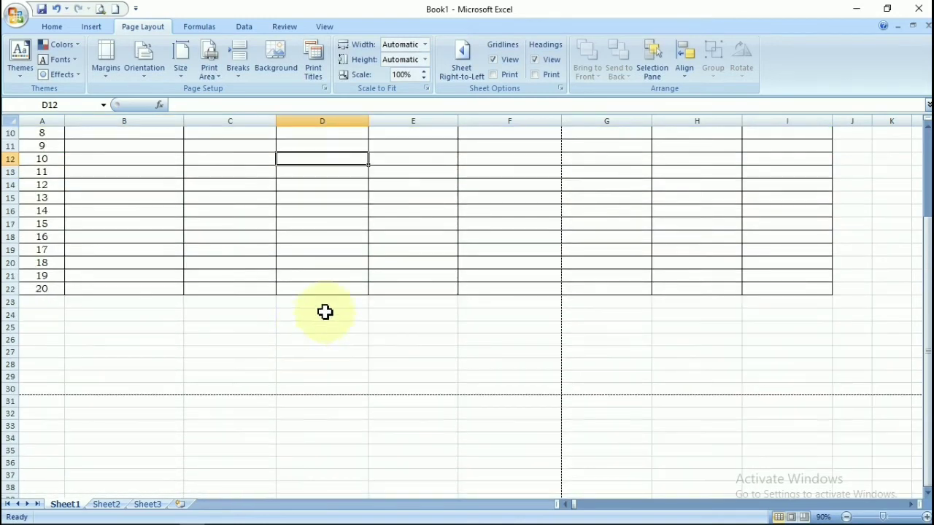
{"action": "scroll", "coordinate": [325, 312], "scroll_direction": "up", "scroll_amount": 3}
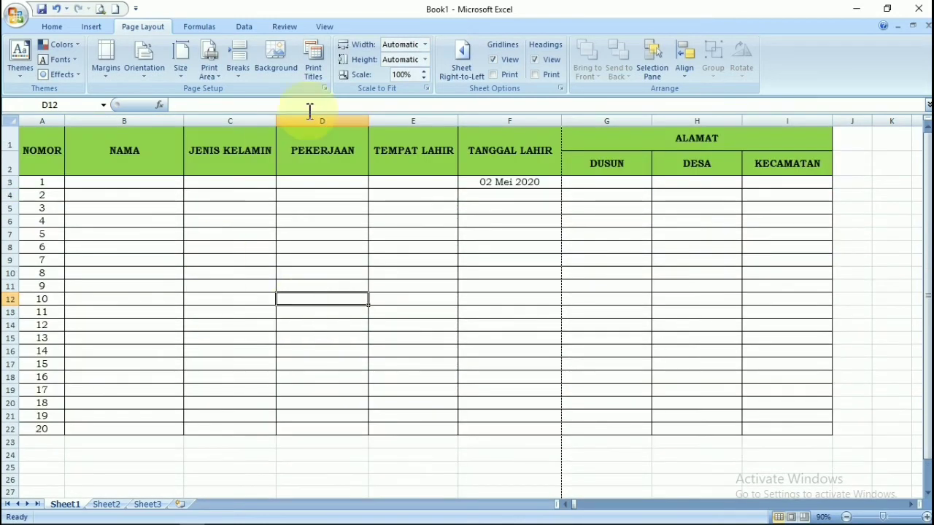
Add an AutoSum of the NOMOR column over A3:A23 in cell A24.
{"action": "left_click", "coordinate": [197, 29]}
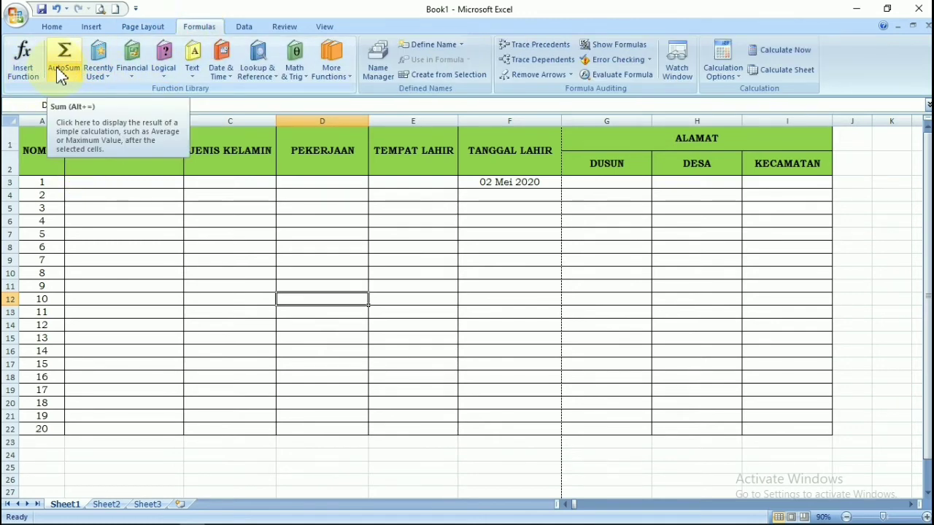
{"action": "left_click", "coordinate": [346, 352]}
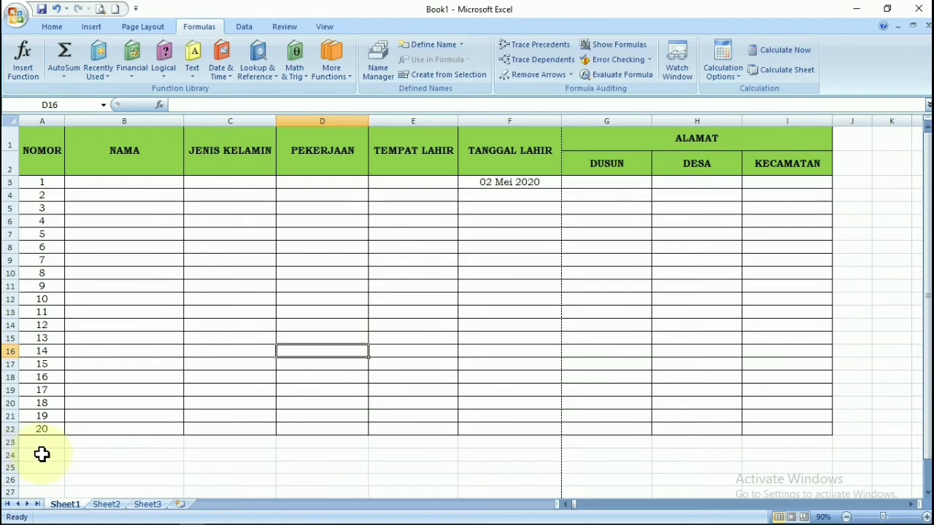
{"action": "left_click_drag", "start_coordinate": [53, 183], "coordinate": [41, 428]}
{"action": "left_click", "coordinate": [44, 456]}
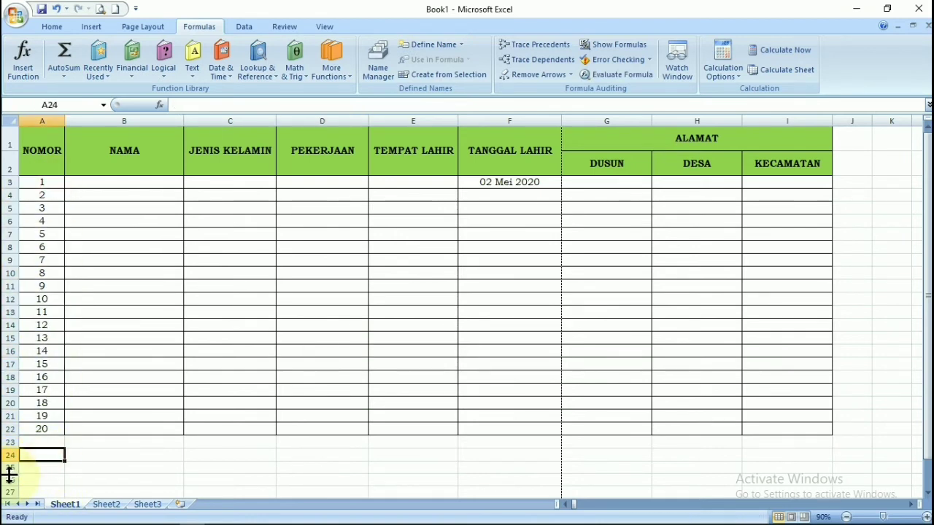
{"action": "left_click", "coordinate": [73, 67]}
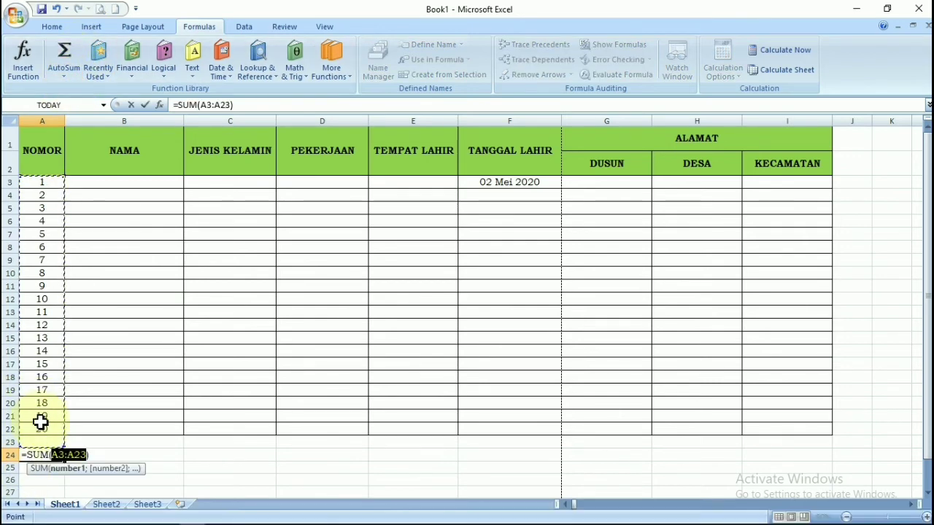
{"action": "key", "text": "Return"}
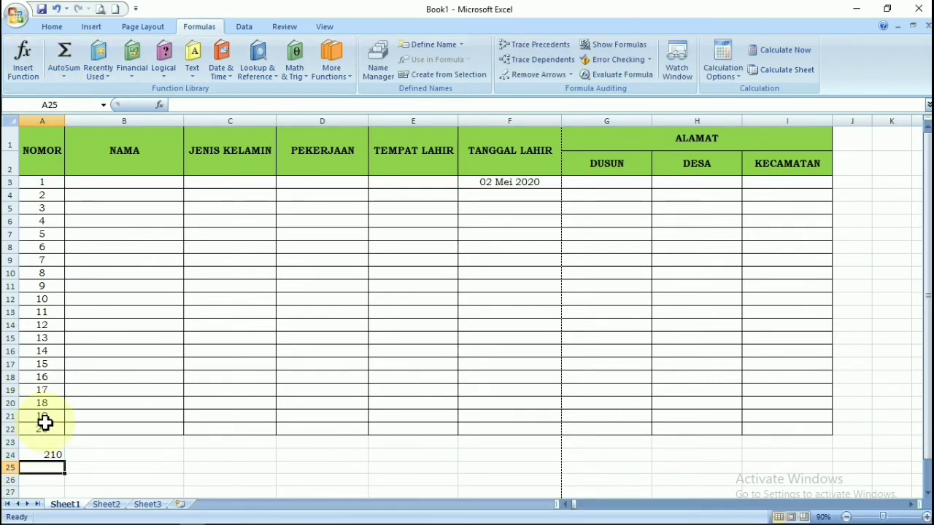
Check the sum of the NOMOR values A3:A22 and delete the AutoSum formula from A24.
{"action": "left_click_drag", "start_coordinate": [40, 183], "coordinate": [34, 428]}
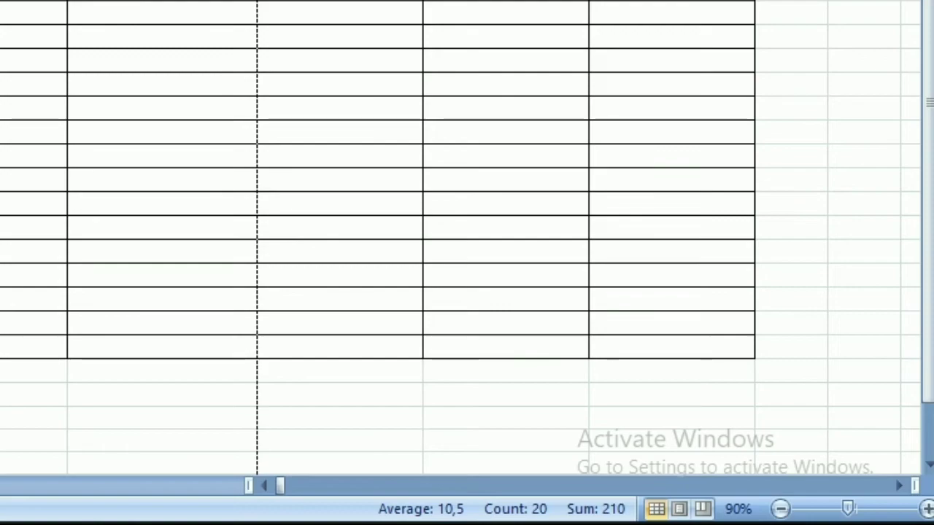
{"action": "left_click", "coordinate": [42, 454]}
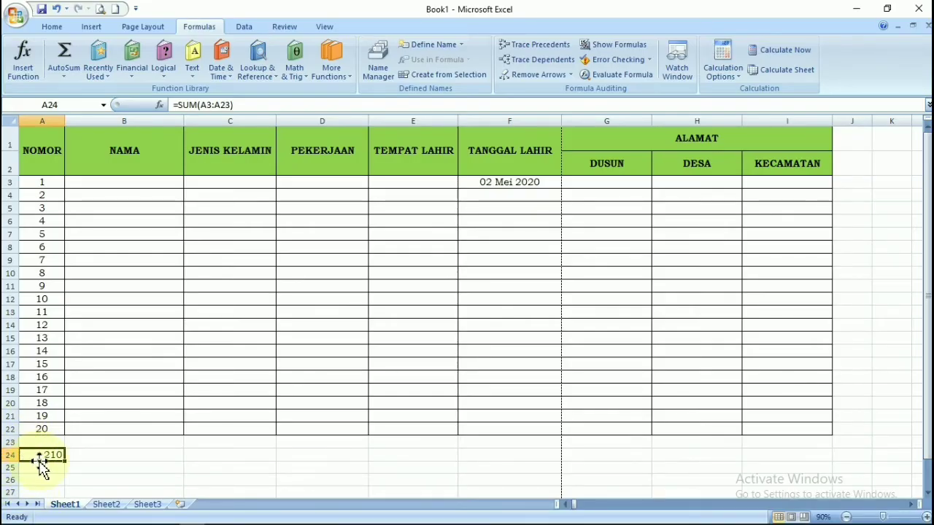
{"action": "key", "text": "Delete"}
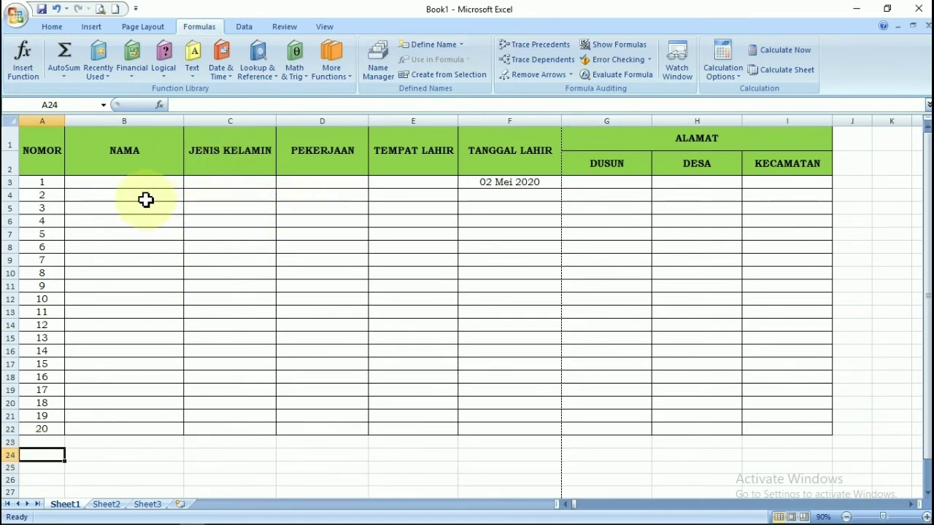
Try a filter on the NAMA cells B3:B22, view its sort and filter options, and remove the filter again.
{"action": "left_click", "coordinate": [245, 27]}
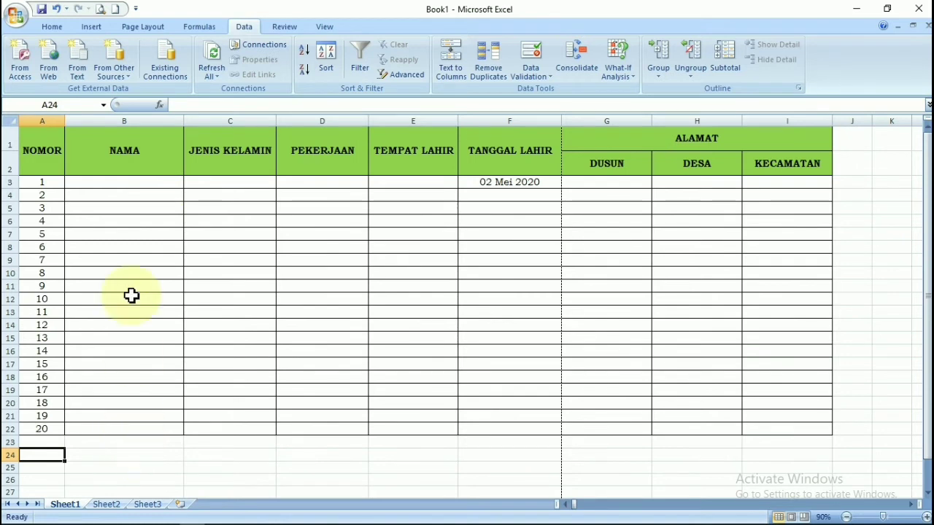
{"action": "left_click_drag", "start_coordinate": [134, 183], "coordinate": [124, 429]}
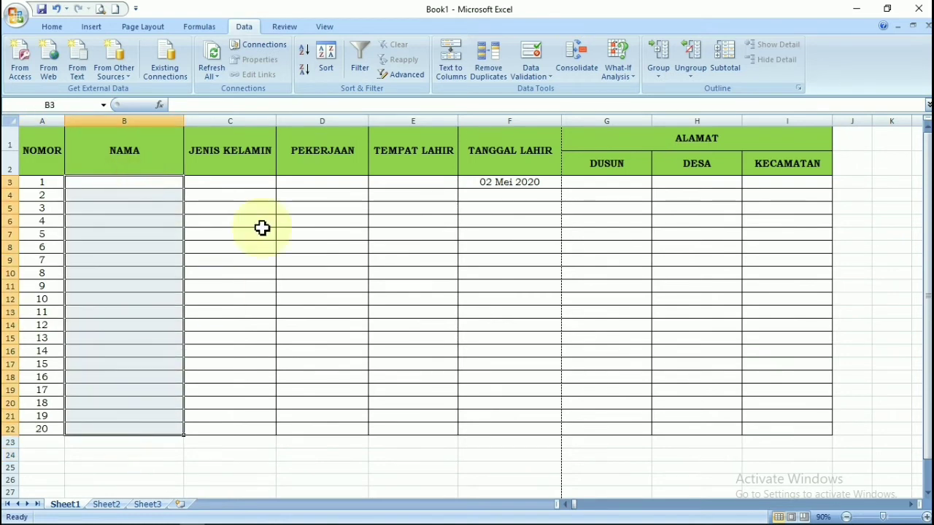
{"action": "left_click", "coordinate": [363, 74]}
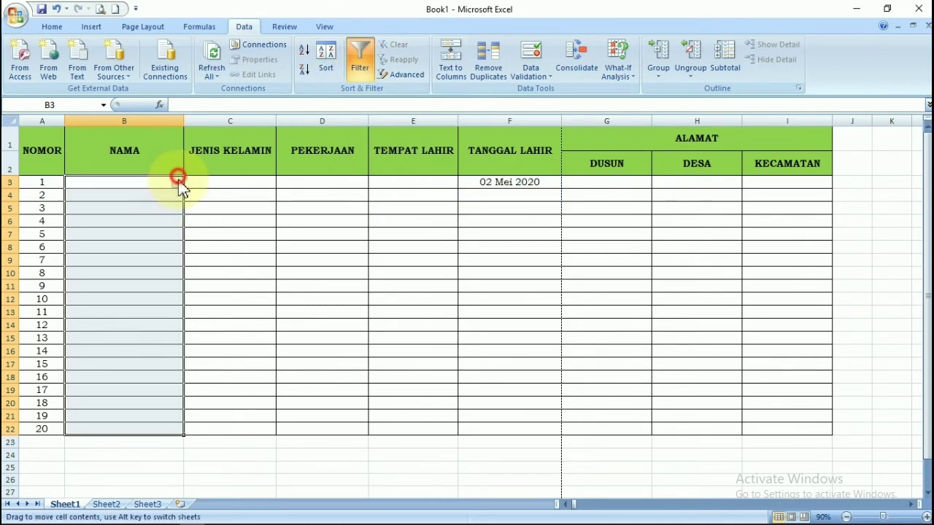
{"action": "left_click", "coordinate": [178, 181]}
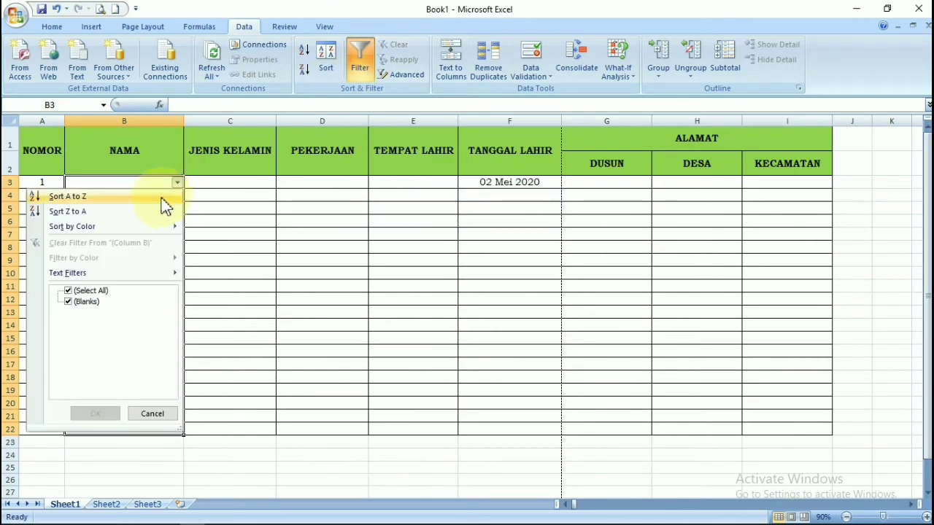
{"action": "left_click", "coordinate": [153, 414]}
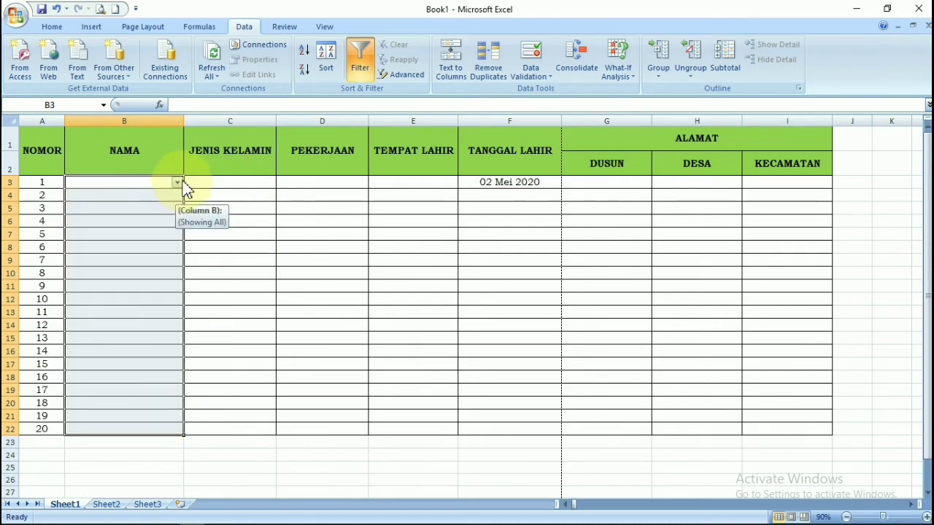
{"action": "left_click", "coordinate": [360, 72]}
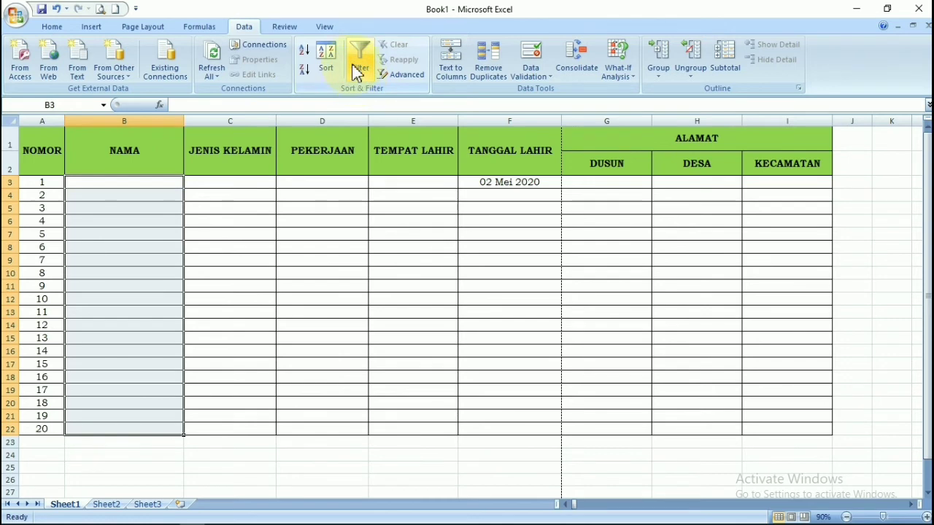
{"action": "left_click", "coordinate": [198, 213]}
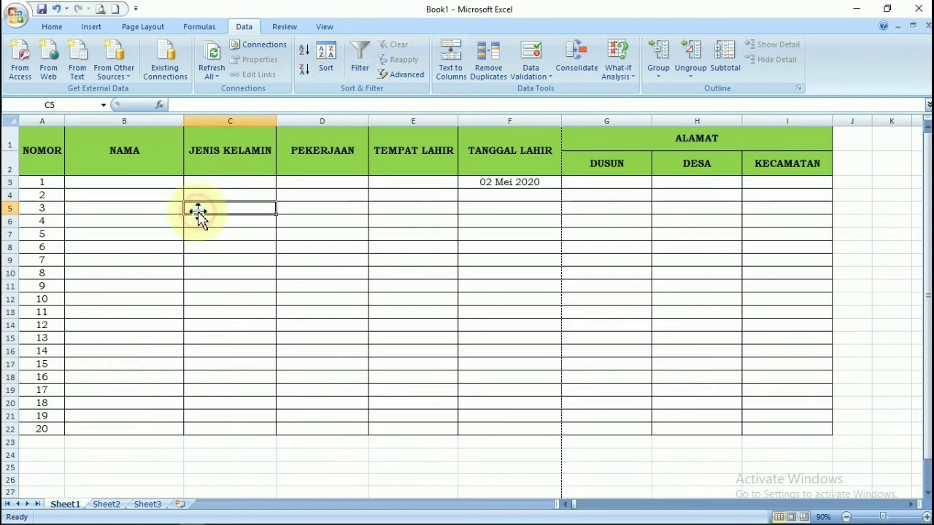
View the sheet protection options and the workbook restriction options without applying any protection.
{"action": "left_click", "coordinate": [287, 27]}
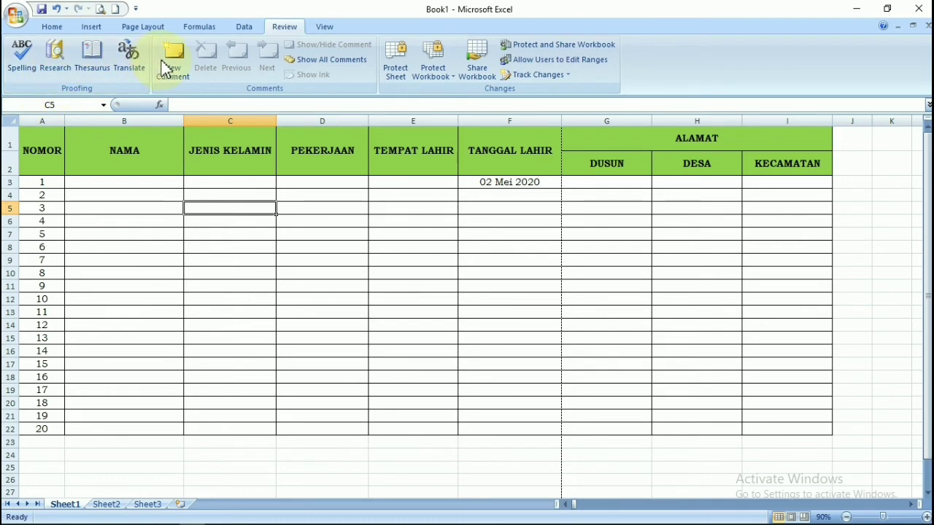
{"action": "left_click", "coordinate": [397, 77]}
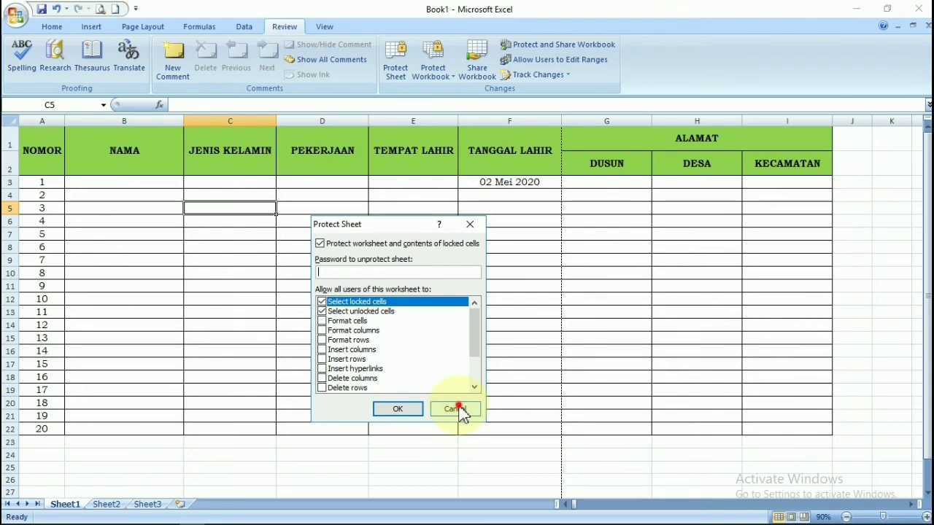
{"action": "left_click", "coordinate": [459, 410]}
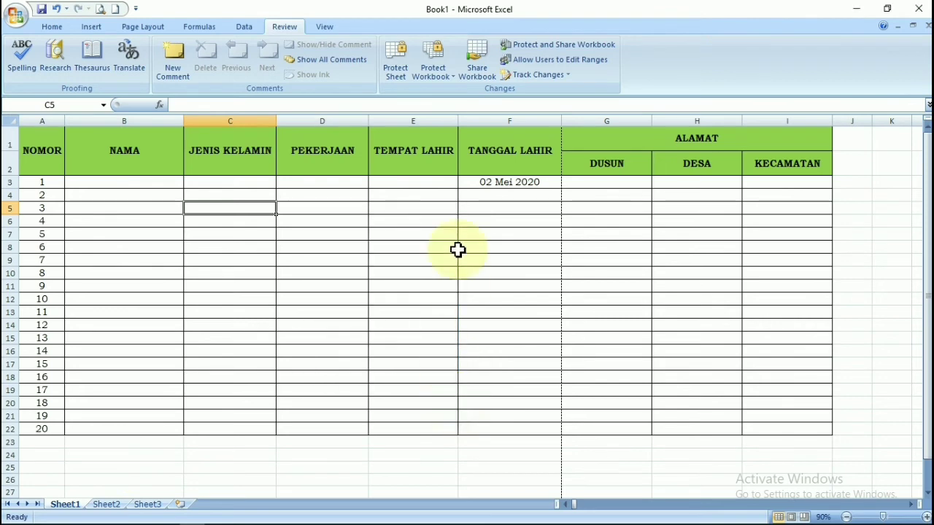
{"action": "left_click", "coordinate": [436, 71]}
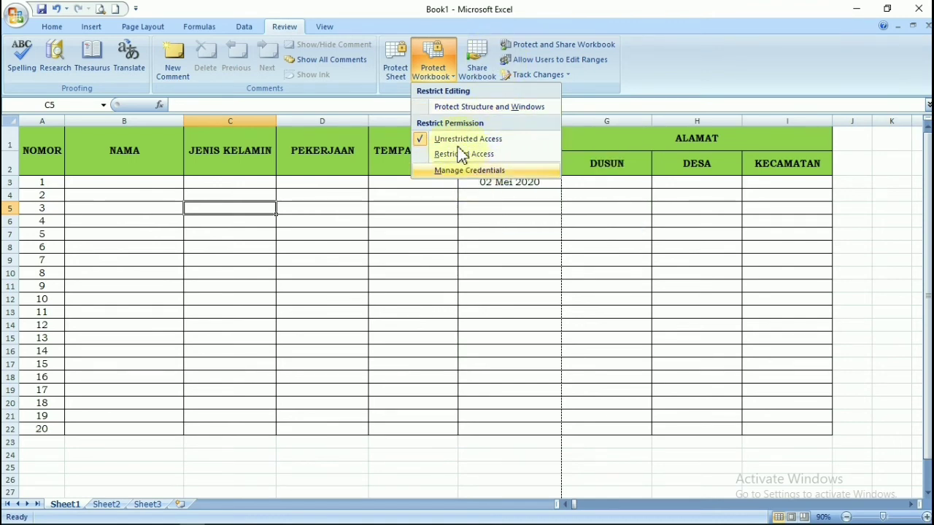
{"action": "left_click", "coordinate": [390, 269]}
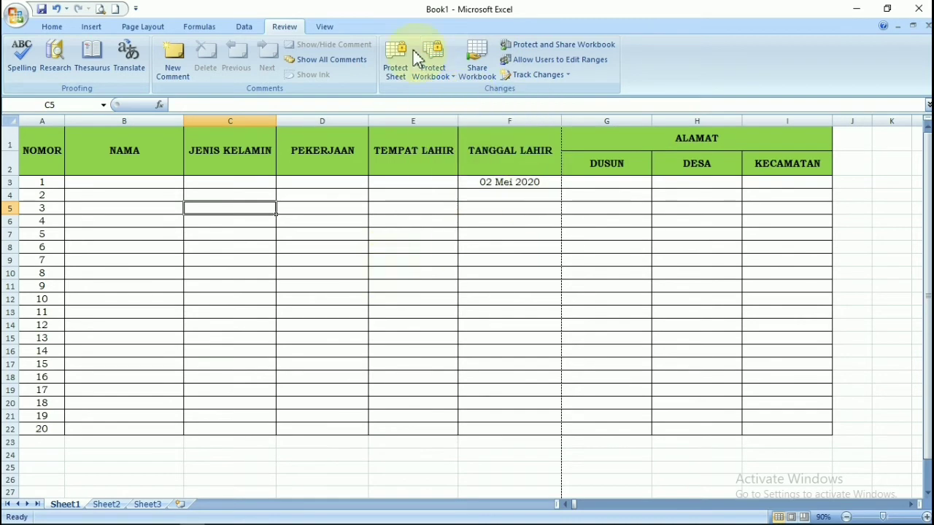
Preview the table in Page Layout and Page Break Preview, and return to the Normal view.
{"action": "left_click", "coordinate": [325, 27]}
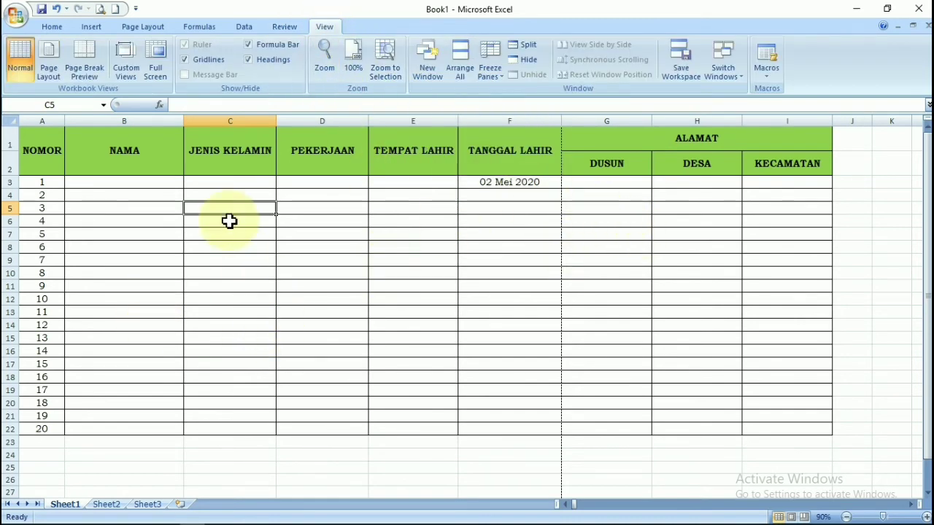
{"action": "left_click", "coordinate": [57, 78]}
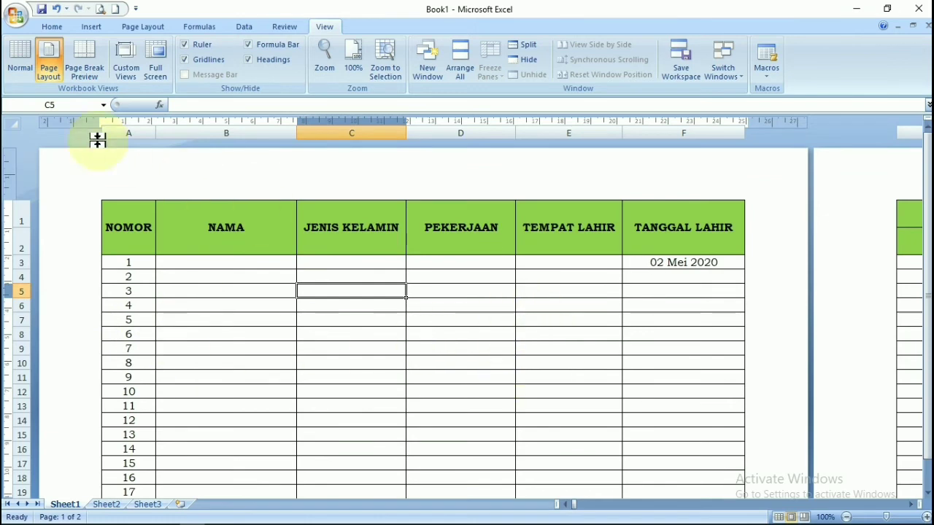
{"action": "left_click", "coordinate": [86, 73]}
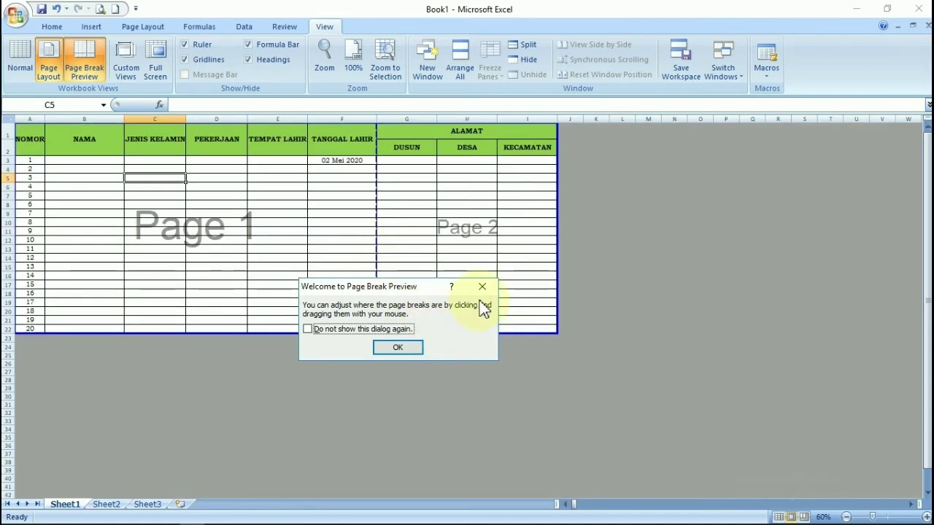
{"action": "left_click", "coordinate": [483, 287]}
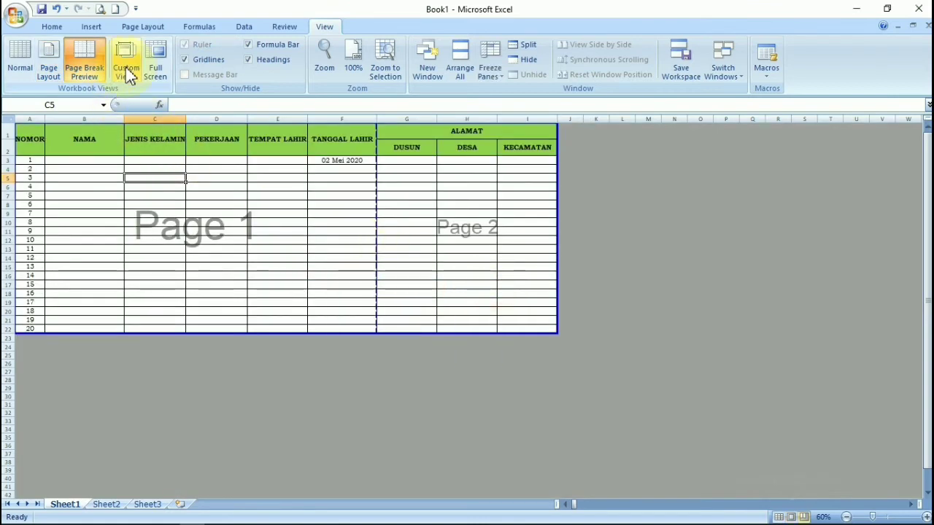
{"action": "left_click", "coordinate": [20, 59]}
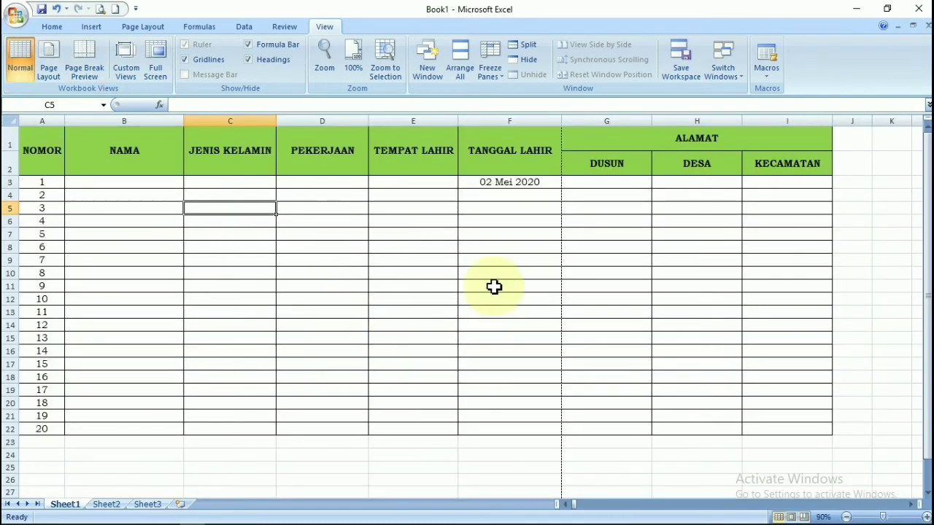
Hide the sheet gridlines and compare the blank cells below the table with the bordered table cells.
{"action": "left_click", "coordinate": [200, 59]}
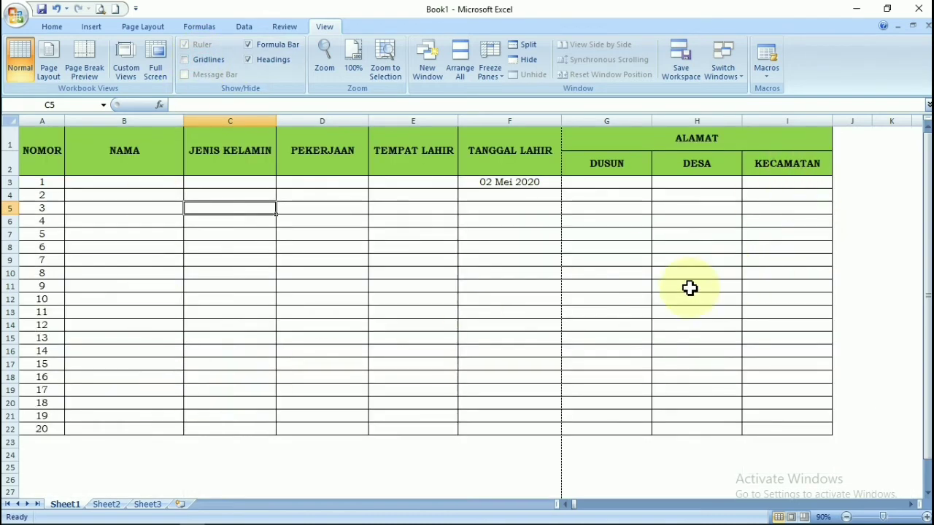
{"action": "scroll", "coordinate": [690, 288], "scroll_direction": "down", "scroll_amount": 8}
{"action": "left_click_drag", "start_coordinate": [209, 337], "coordinate": [501, 414]}
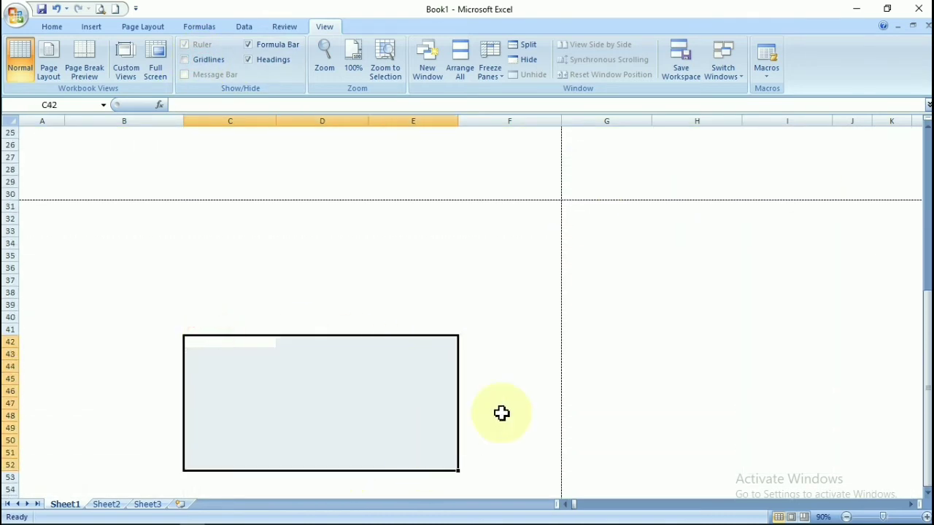
{"action": "scroll", "coordinate": [756, 416], "scroll_direction": "up", "scroll_amount": 8}
{"action": "left_click", "coordinate": [169, 284]}
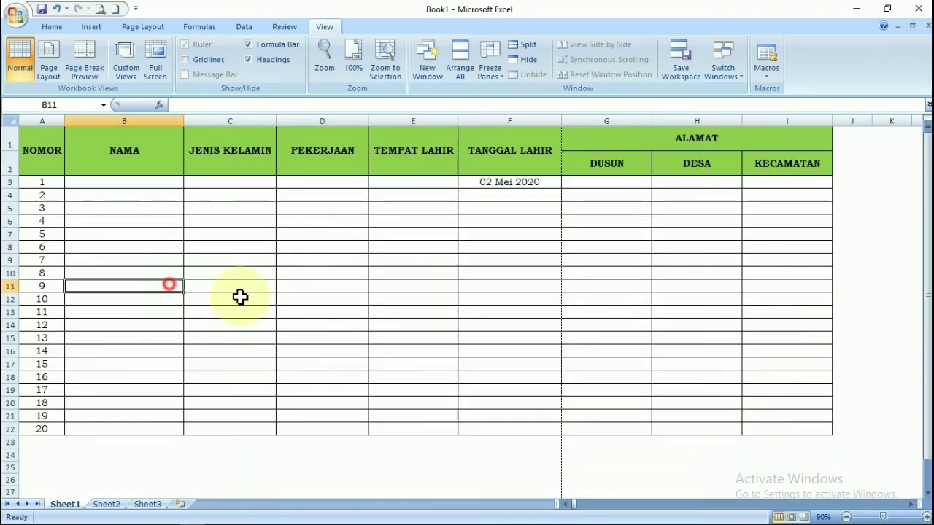
{"action": "left_click_drag", "start_coordinate": [240, 297], "coordinate": [313, 363]}
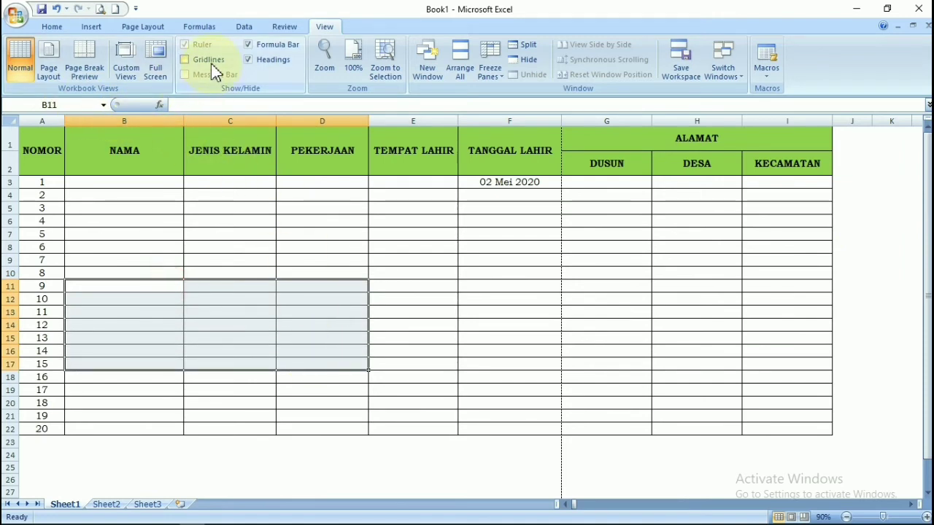
{"action": "left_click", "coordinate": [210, 64]}
{"action": "left_click", "coordinate": [209, 63]}
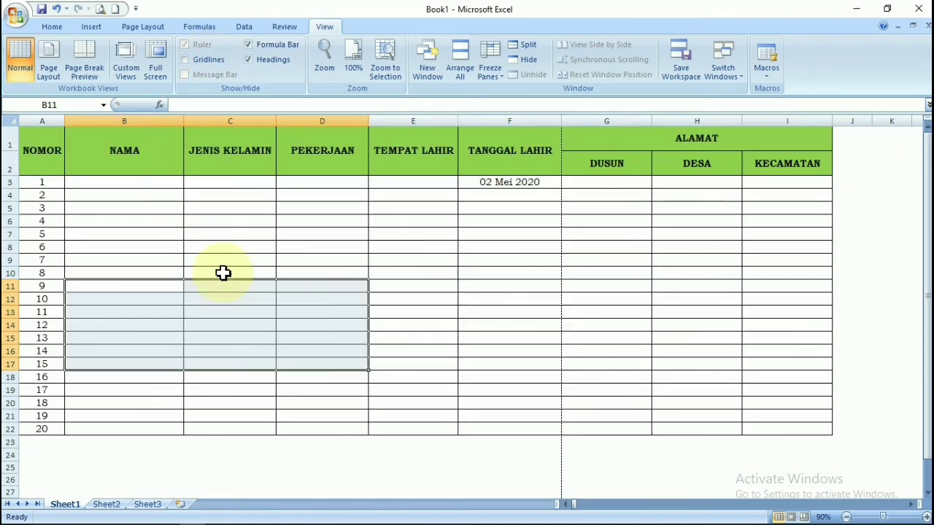
Inspect the empty sheet area beside and below the table with the gridlines hidden.
{"action": "left_click", "coordinate": [882, 286]}
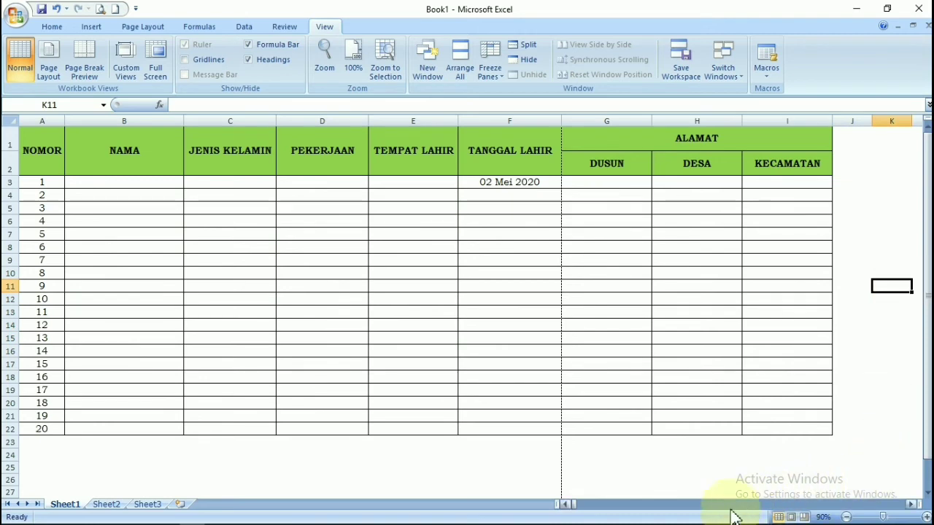
{"action": "left_click_drag", "start_coordinate": [576, 513], "coordinate": [617, 339]}
{"action": "left_click", "coordinate": [612, 326]}
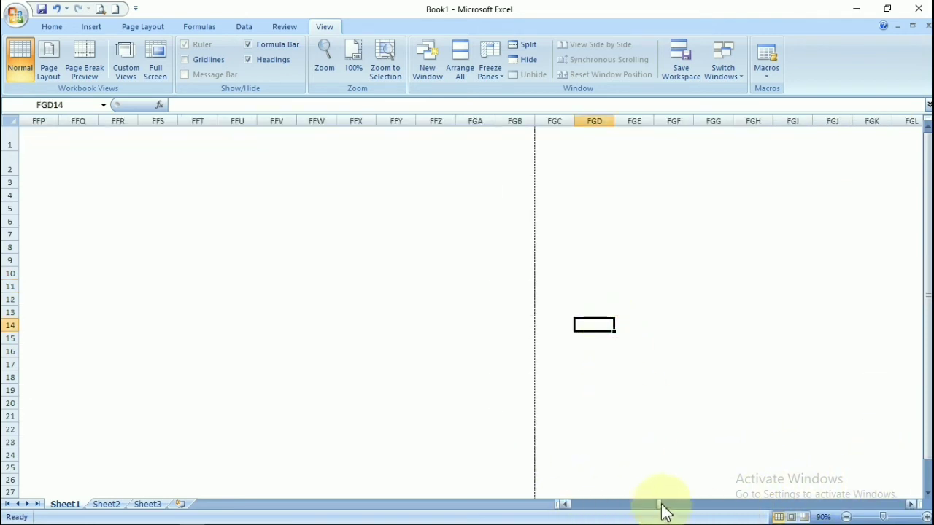
{"action": "left_click_drag", "start_coordinate": [661, 504], "coordinate": [564, 506]}
{"action": "scroll", "coordinate": [396, 453], "scroll_direction": "down", "scroll_amount": 6}
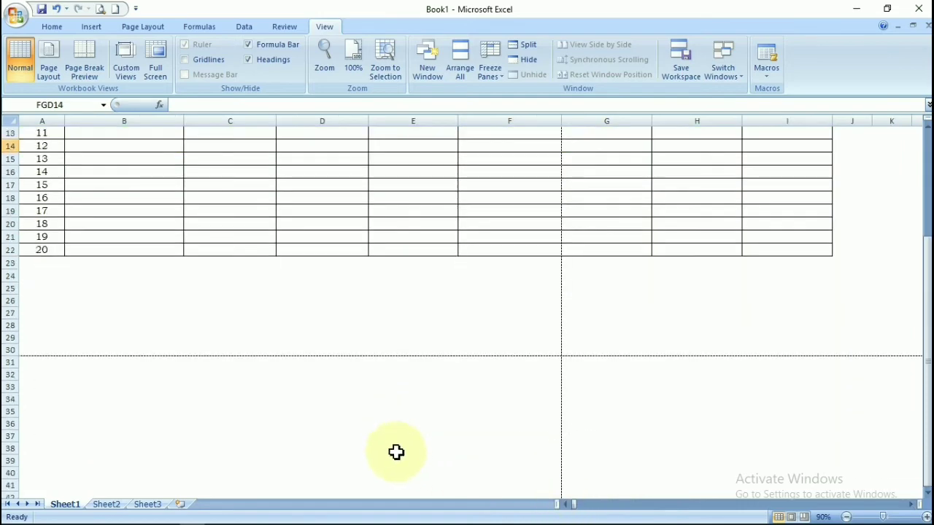
{"action": "scroll", "coordinate": [396, 453], "scroll_direction": "up", "scroll_amount": 7}
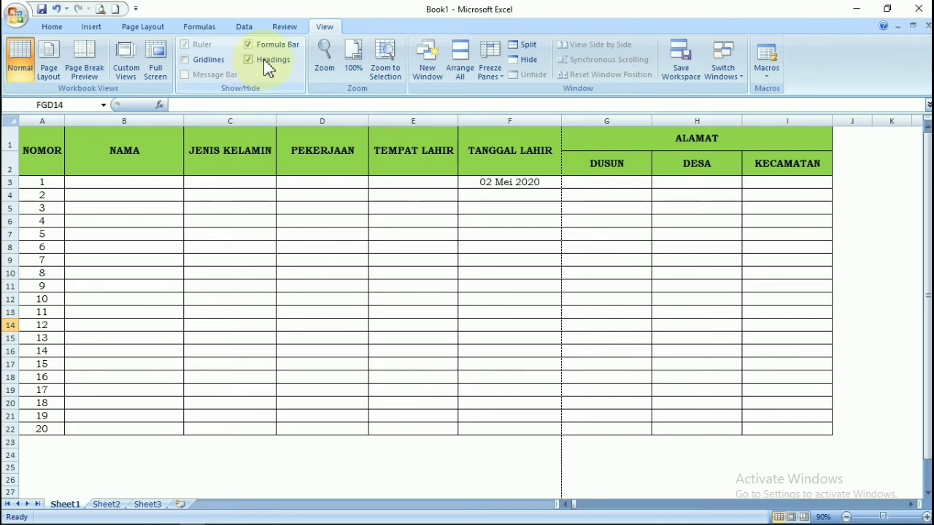
View the zoom magnification choices and close them without changing the zoom.
{"action": "left_click", "coordinate": [326, 72]}
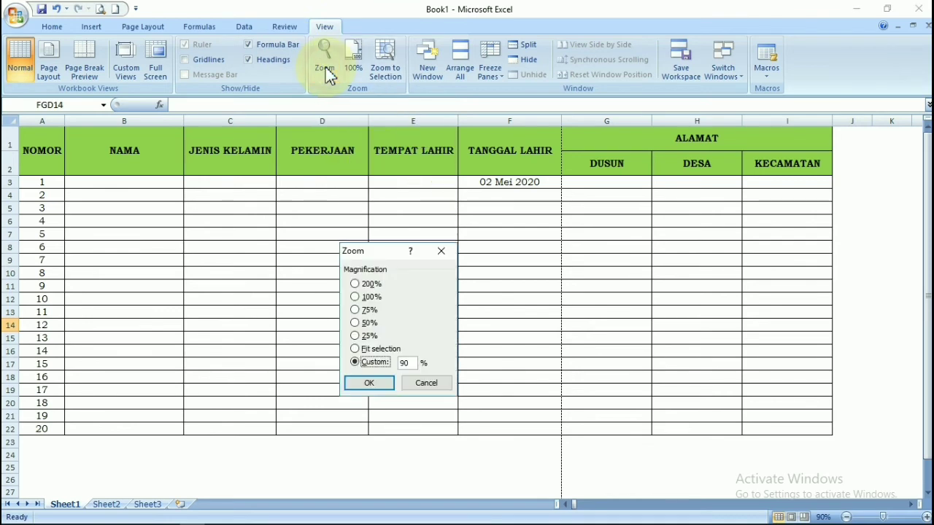
{"action": "left_click", "coordinate": [440, 382]}
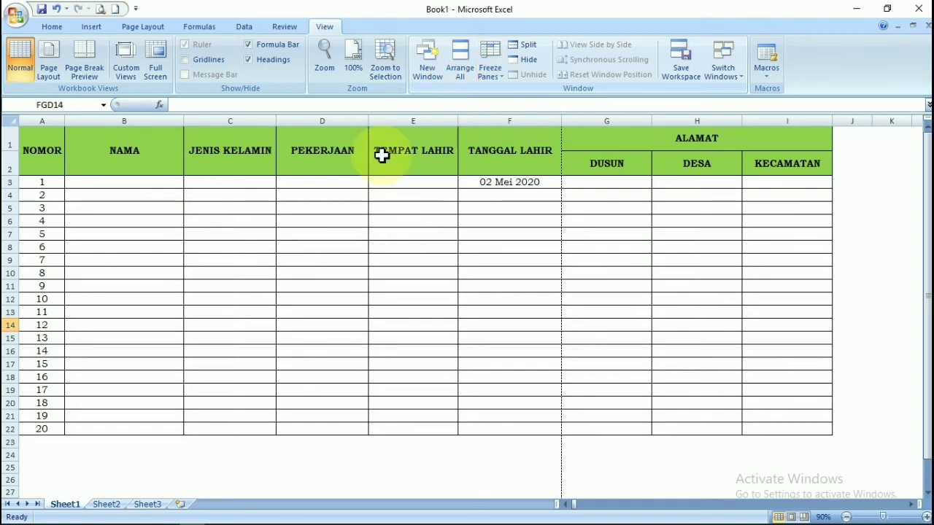
Freeze the panes at cell C3 and check how the header rows and the NOMOR and NAMA columns behave across the sheet.
{"action": "left_click", "coordinate": [224, 181]}
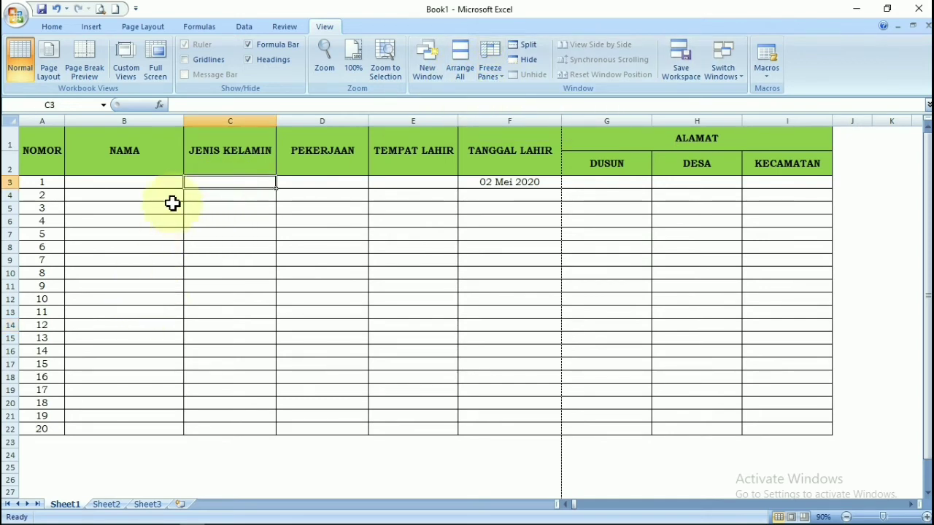
{"action": "left_click", "coordinate": [496, 73]}
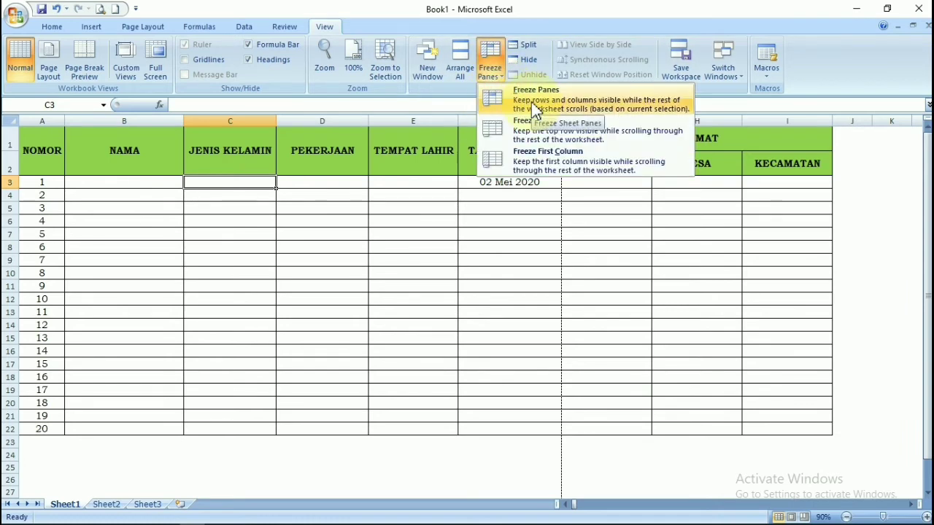
{"action": "left_click", "coordinate": [531, 102]}
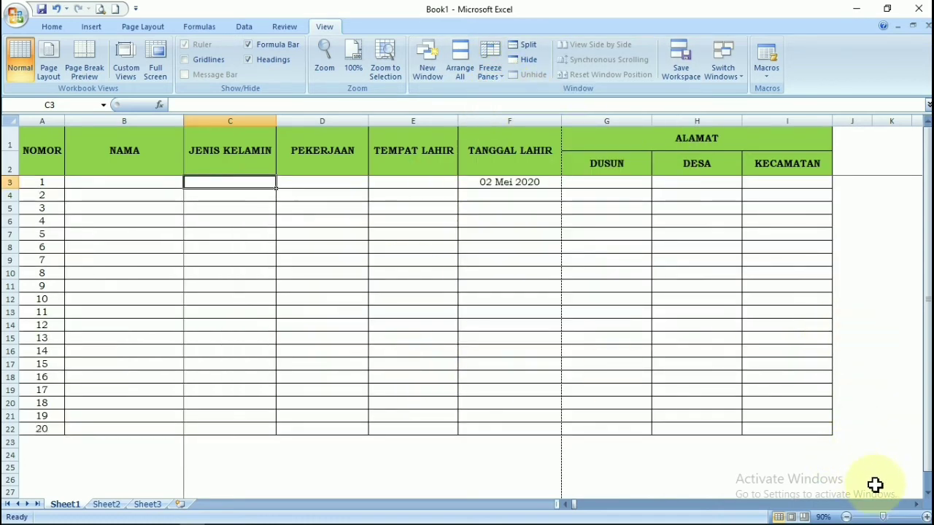
{"action": "left_click", "coordinate": [917, 504]}
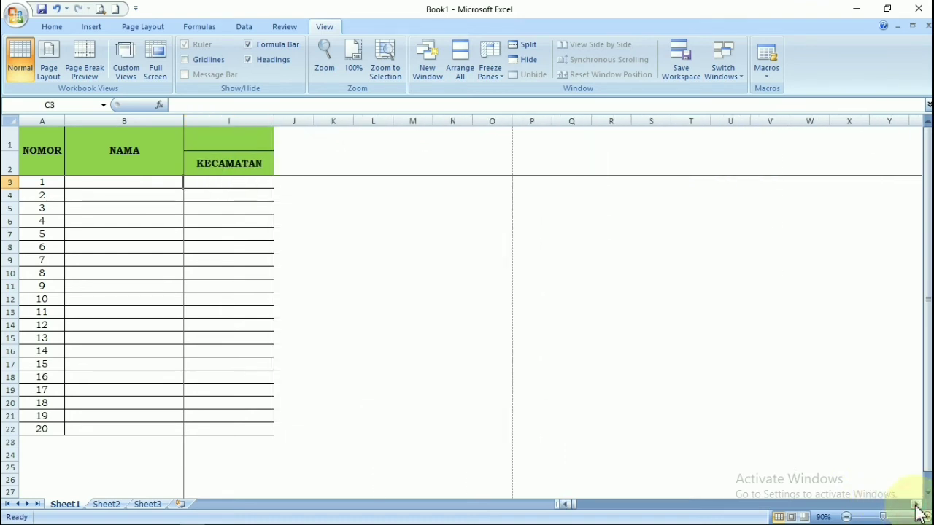
{"action": "left_click", "coordinate": [564, 505]}
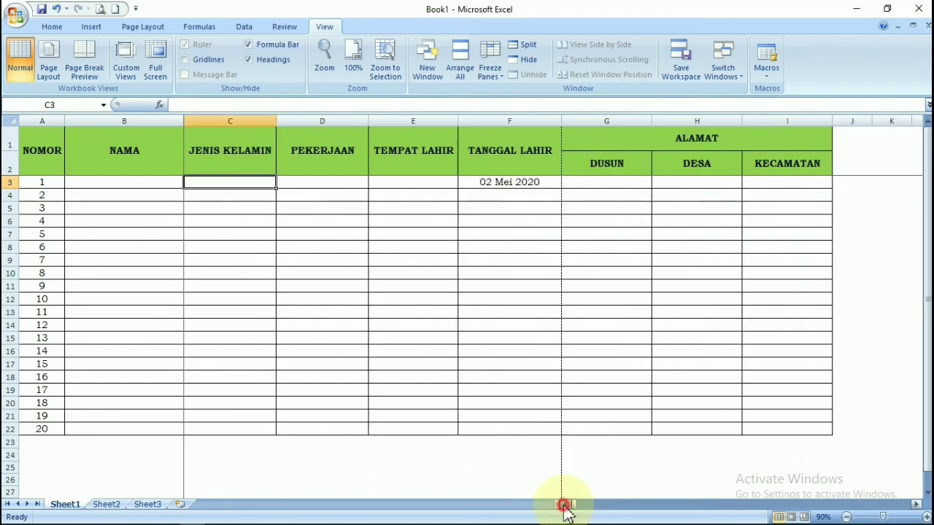
{"action": "left_click", "coordinate": [369, 324]}
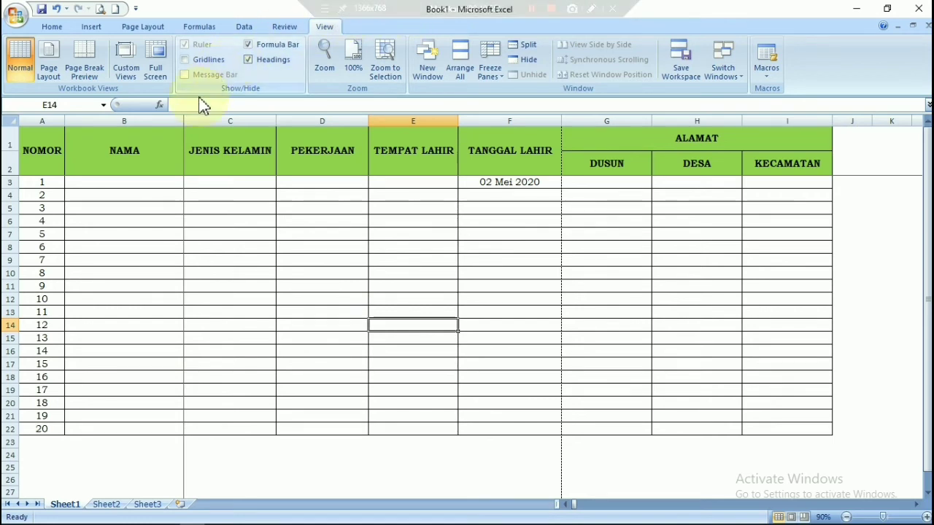
{"action": "left_click", "coordinate": [227, 226]}
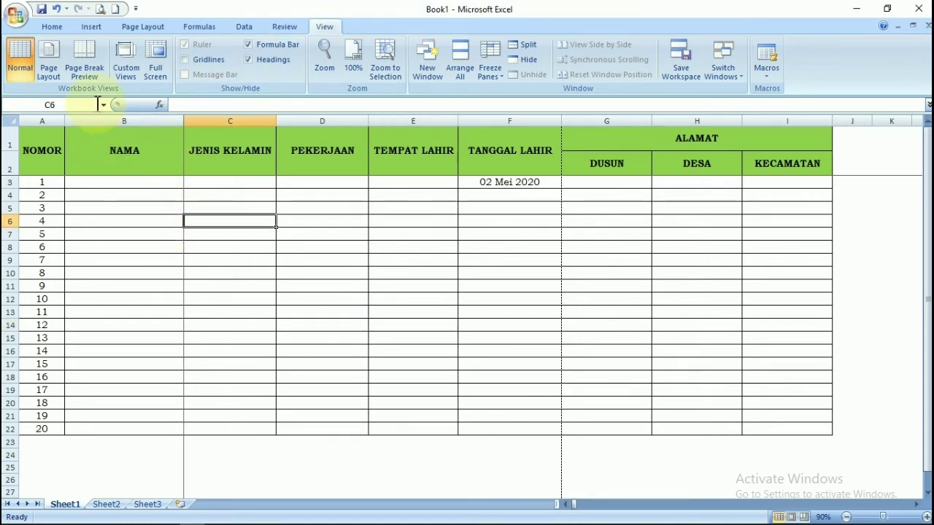
Enter "500 M2" in cell D6 of the PEKERJAAN column.
{"action": "left_click", "coordinate": [50, 29]}
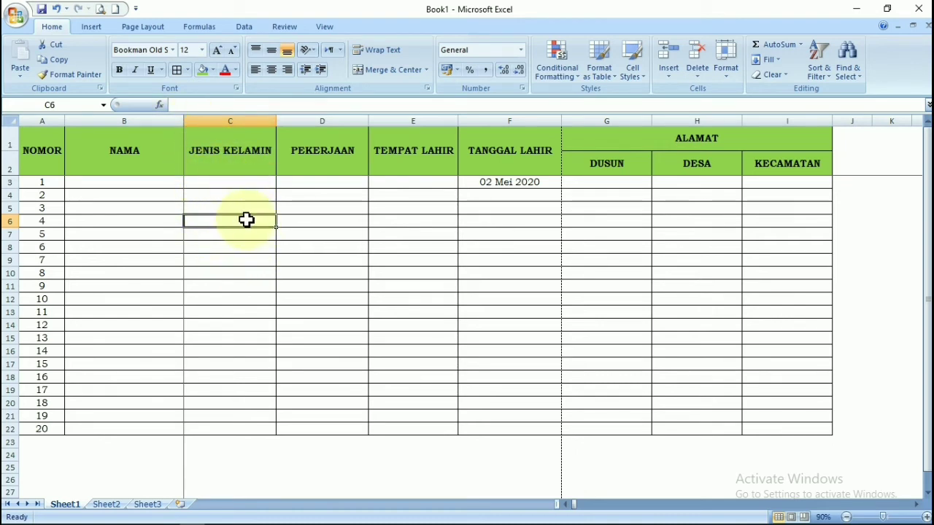
{"action": "key", "text": "Right"}
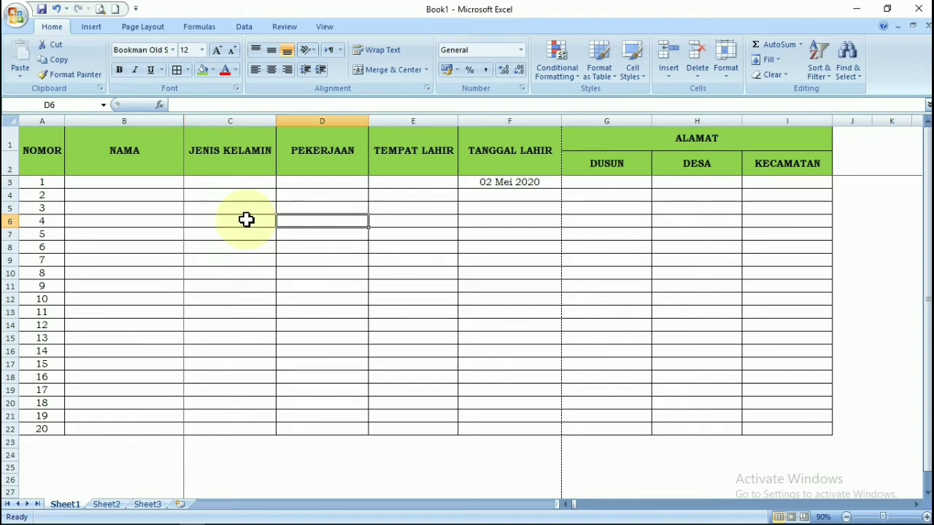
{"action": "type", "text": "50"}
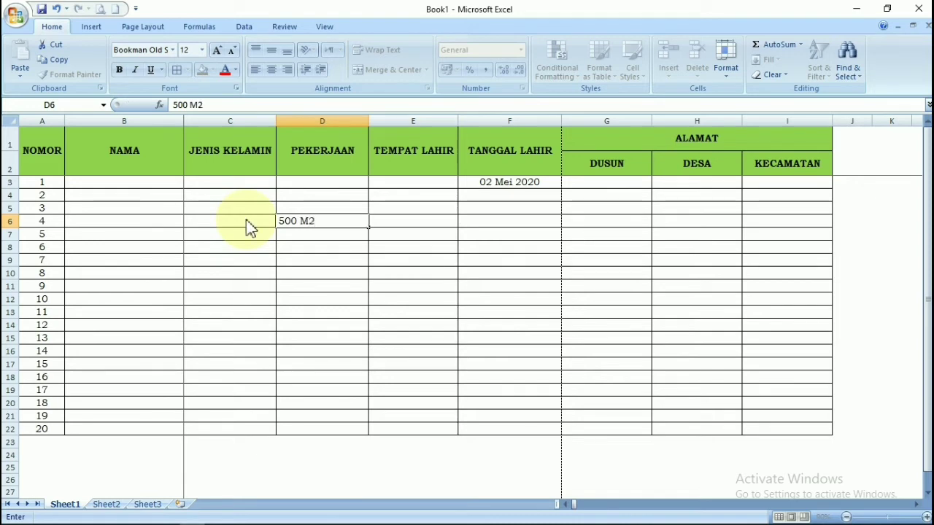
{"action": "type", "text": "0 M2"}
{"action": "key", "text": "Return"}
Enlarge only the character 2 of "500 M2" in cell D6 to font size 16.
{"action": "key", "text": "Up"}
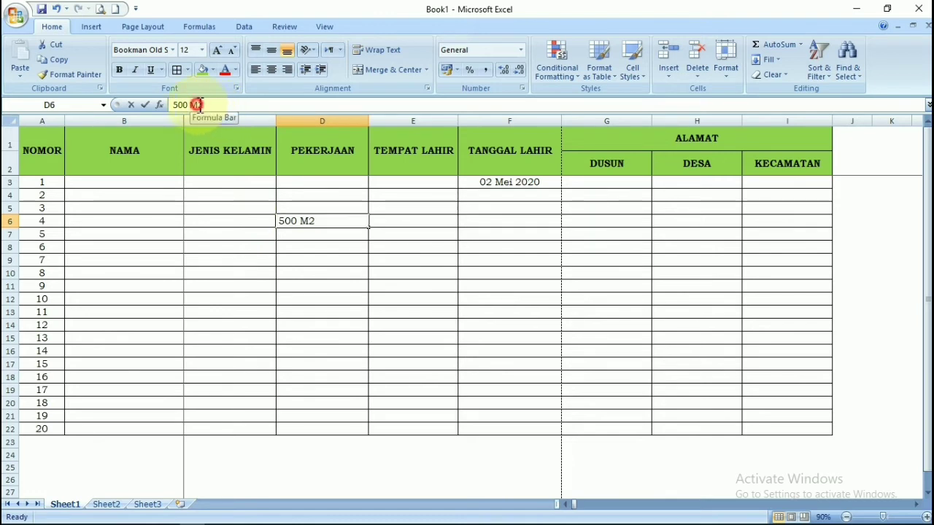
{"action": "left_click_drag", "start_coordinate": [199, 105], "coordinate": [203, 104]}
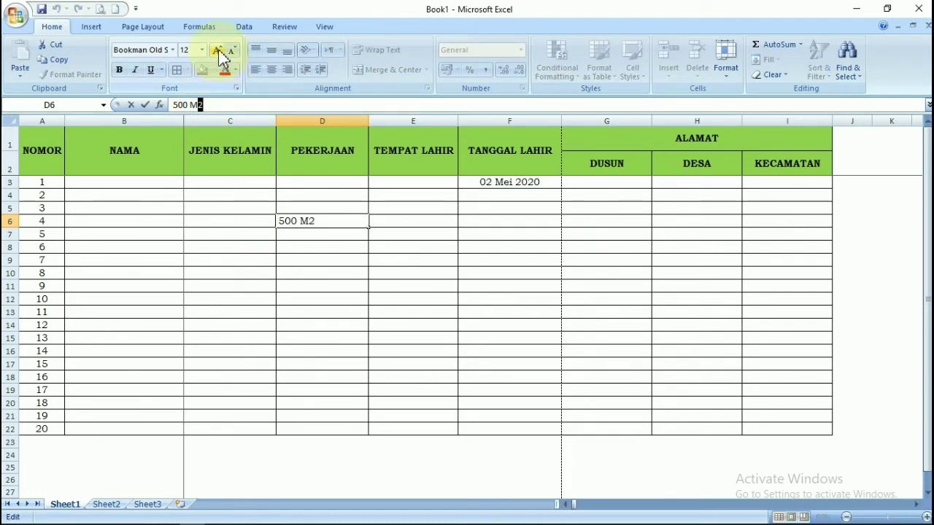
{"action": "left_click", "coordinate": [219, 51]}
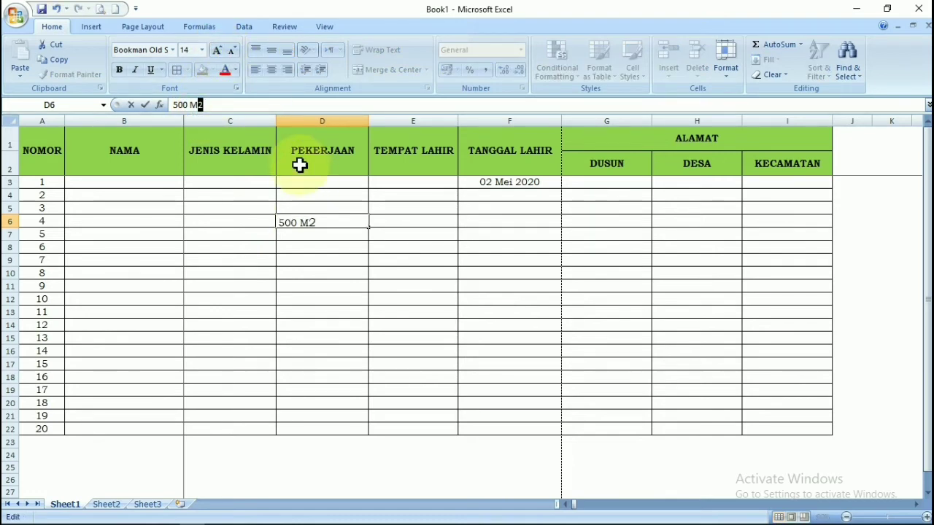
{"action": "left_click", "coordinate": [224, 56]}
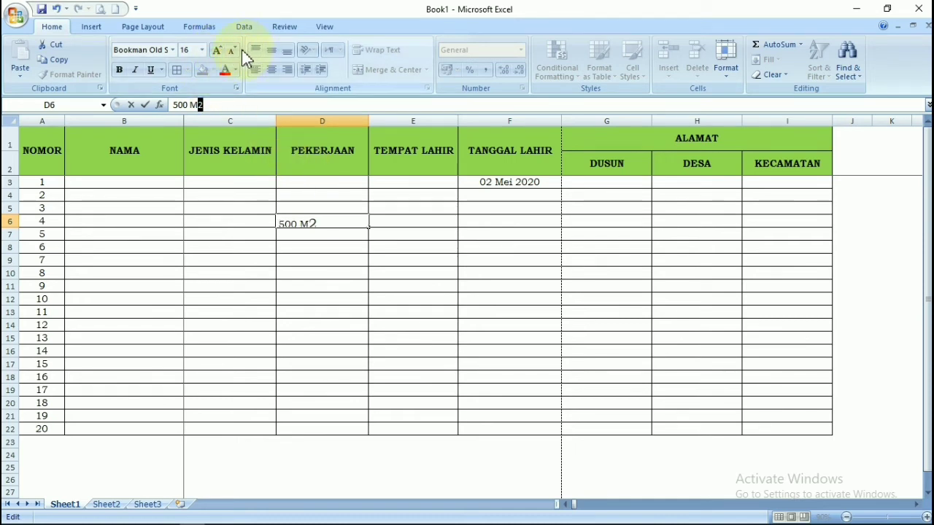
Shrink the character 2 of "500 M2" in cell D6 to font size 8, and clear the cell.
{"action": "left_click", "coordinate": [235, 51]}
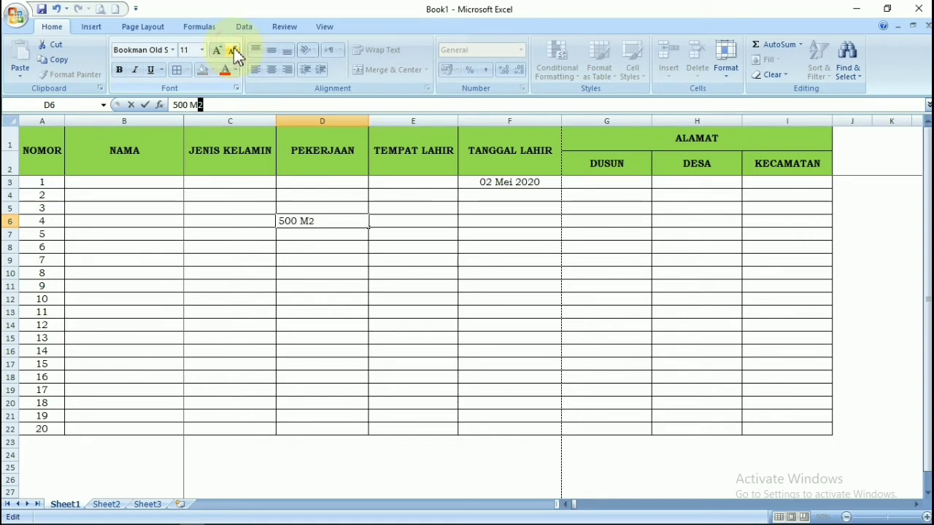
{"action": "left_click", "coordinate": [234, 51]}
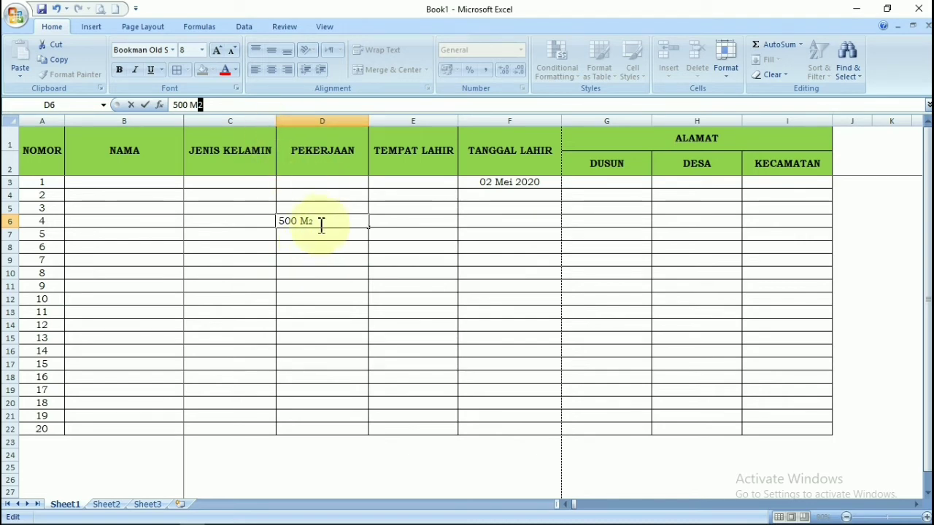
{"action": "left_click", "coordinate": [317, 273]}
{"action": "left_click", "coordinate": [302, 223]}
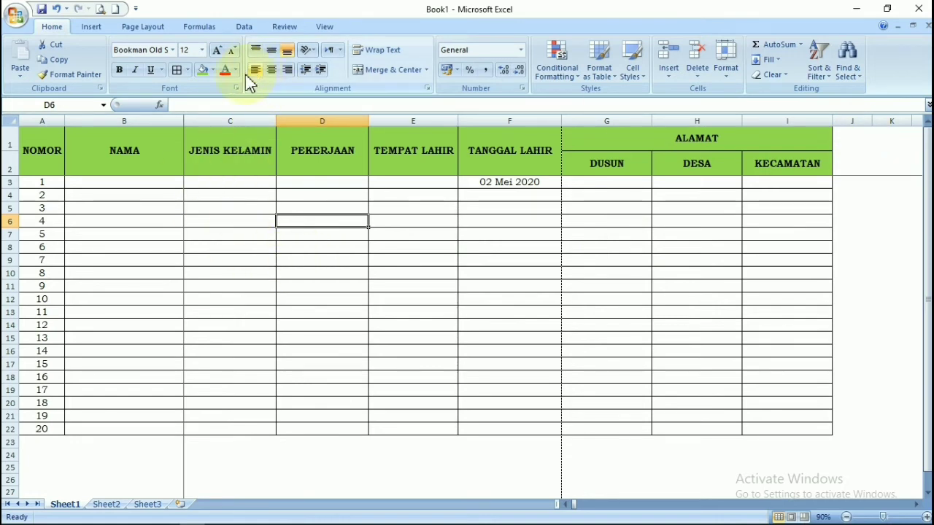
Apply the Rotate Text Down orientation to the date in cell F3, and undo the rotation.
{"action": "left_click", "coordinate": [313, 52]}
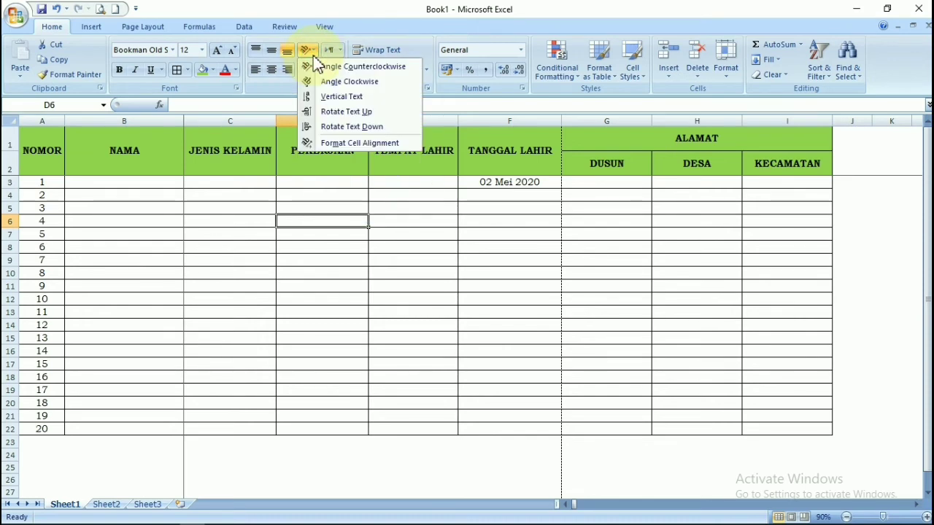
{"action": "left_click", "coordinate": [394, 269]}
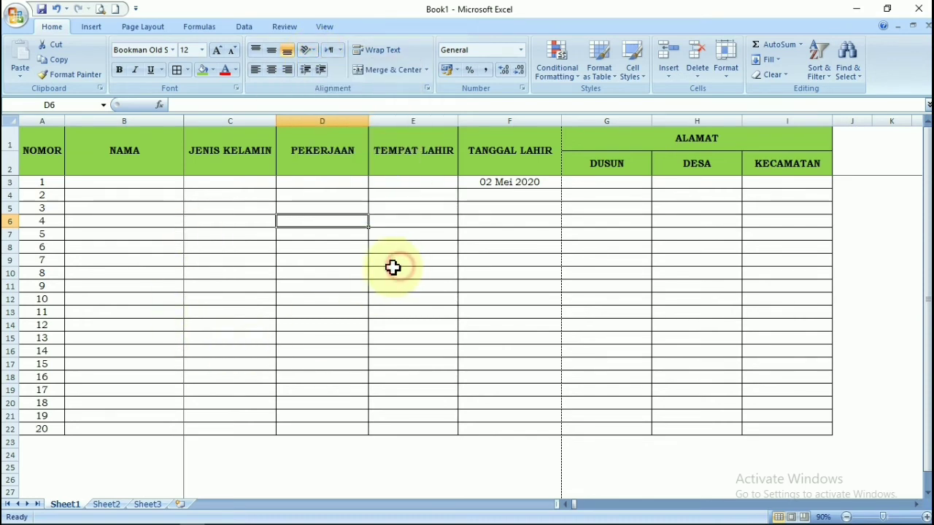
{"action": "left_click", "coordinate": [498, 185]}
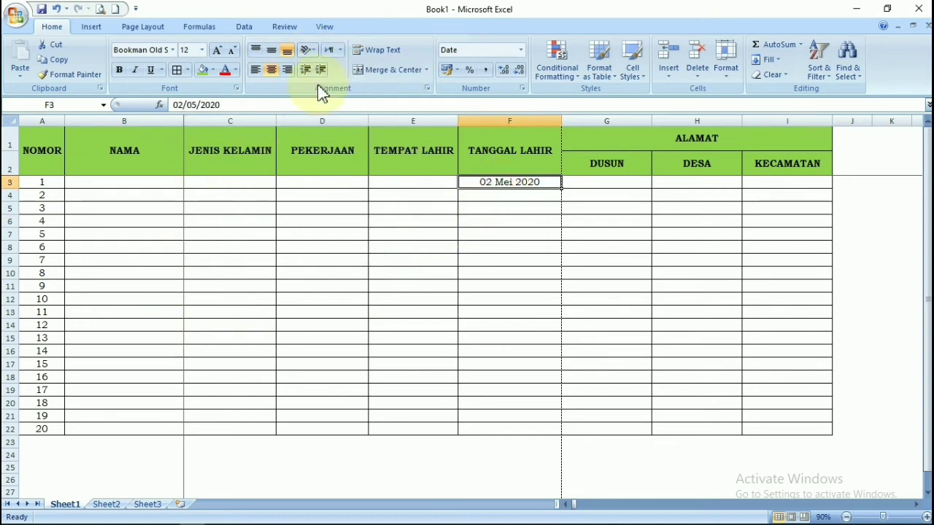
{"action": "left_click", "coordinate": [314, 54]}
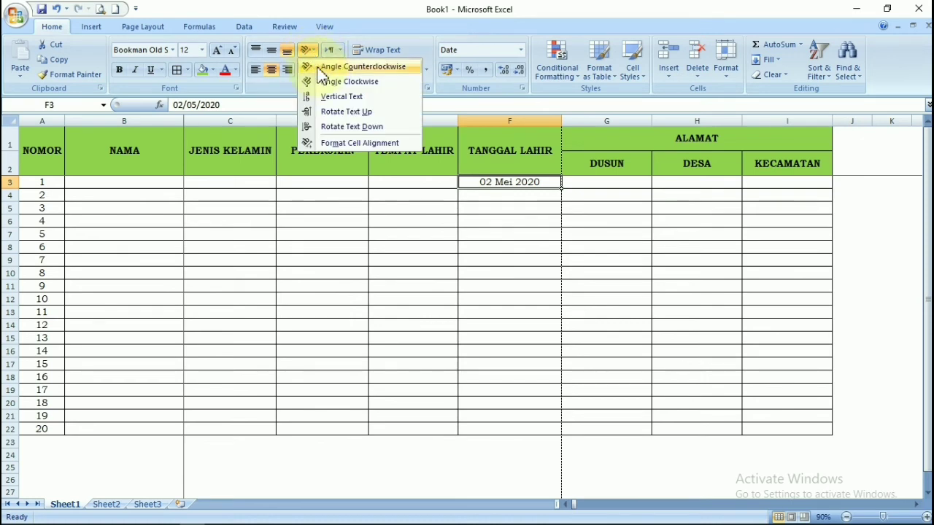
{"action": "left_click", "coordinate": [327, 127]}
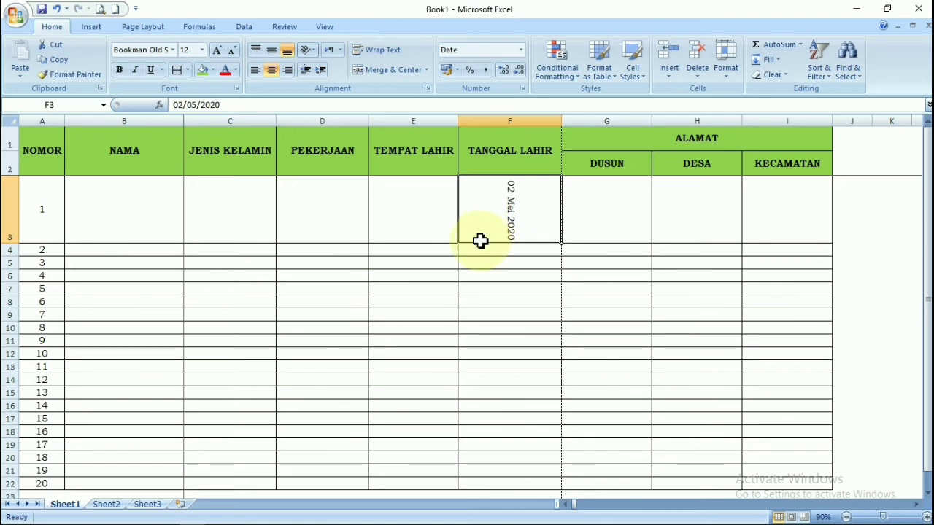
{"action": "left_click", "coordinate": [54, 13]}
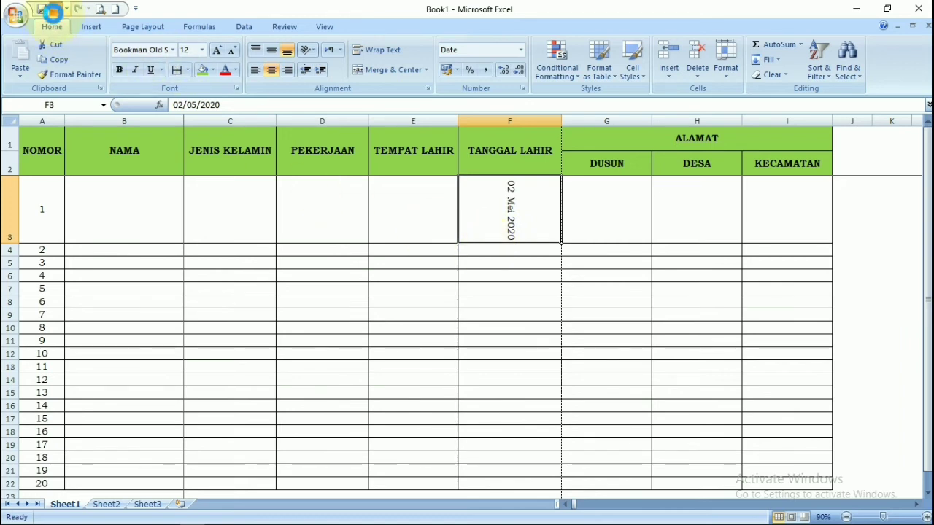
{"action": "left_click", "coordinate": [508, 297]}
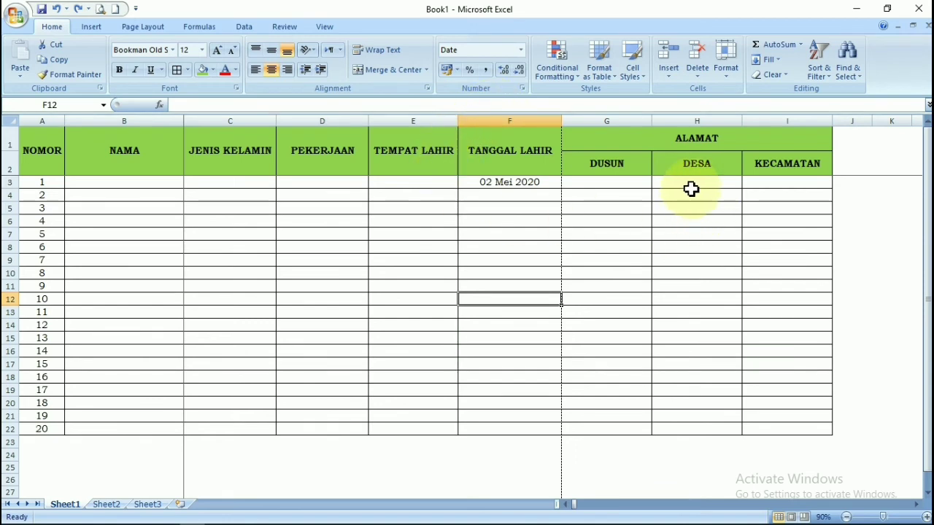
Extend the PEKERJAAN header in cell D1 to read "PEKERJAAN SEHARI HARI".
{"action": "left_click", "coordinate": [628, 195]}
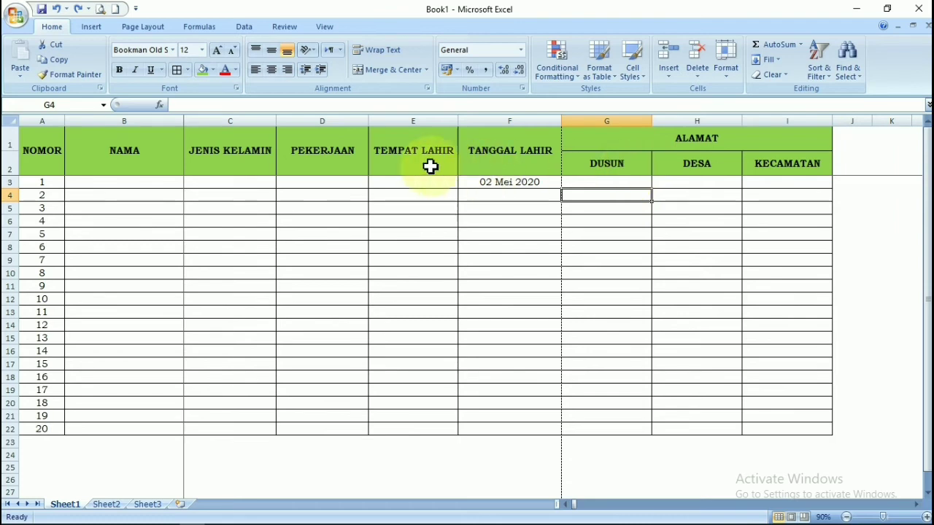
{"action": "left_click", "coordinate": [334, 156]}
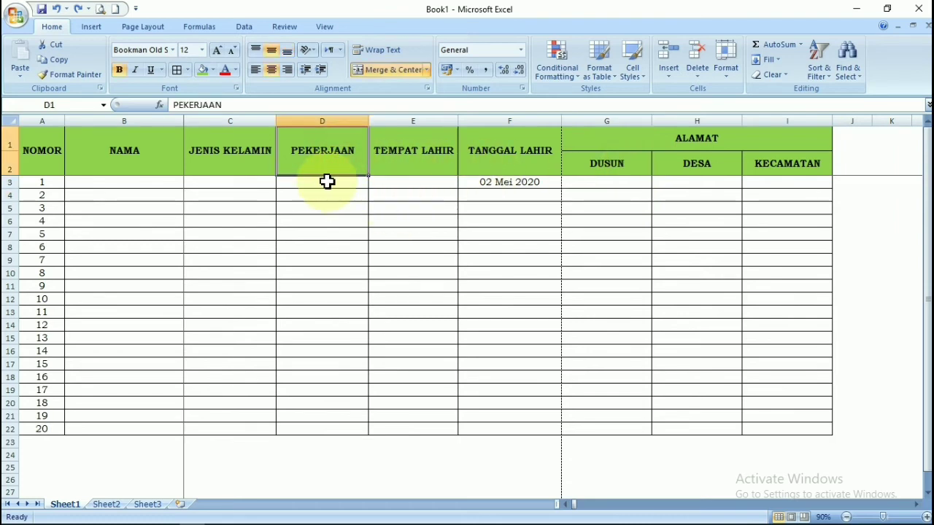
{"action": "key", "text": "F2"}
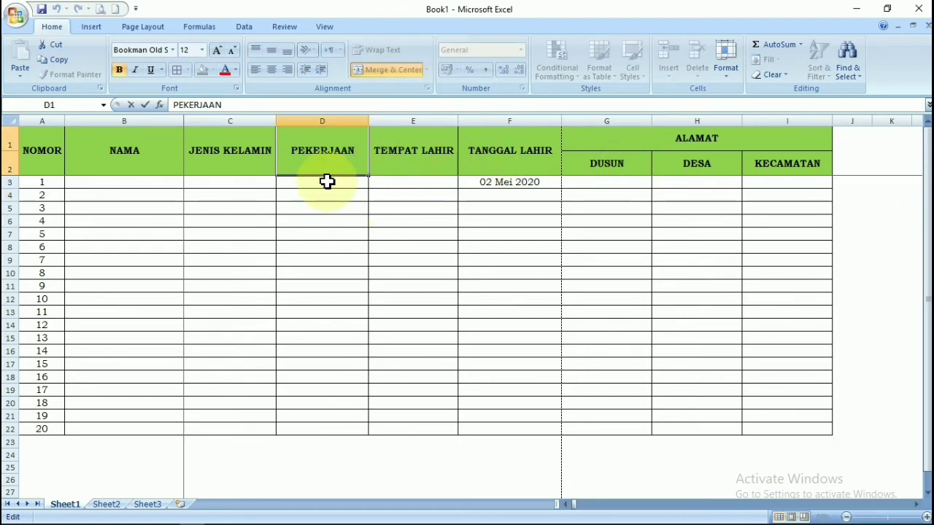
{"action": "type", "text": "SEHARI"}
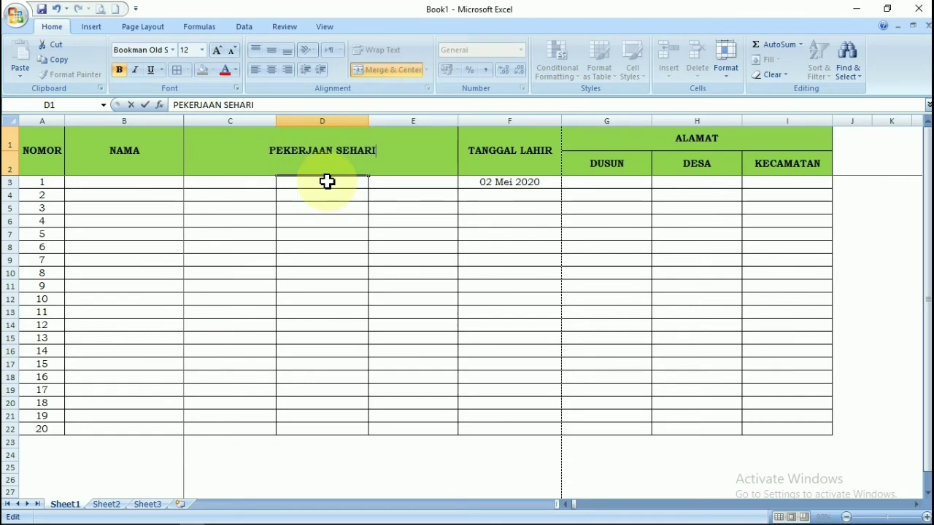
{"action": "type", "text": " HARI"}
{"action": "left_click", "coordinate": [327, 181]}
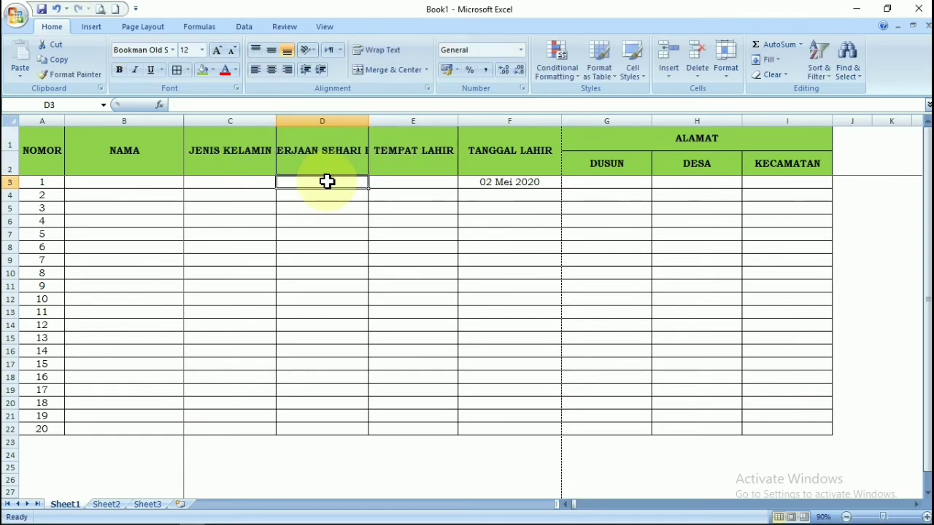
Wrap the text of the PEKERJAAN SEHARI HARI header in D1, switching the wrapping off and on again to compare.
{"action": "left_click", "coordinate": [323, 162]}
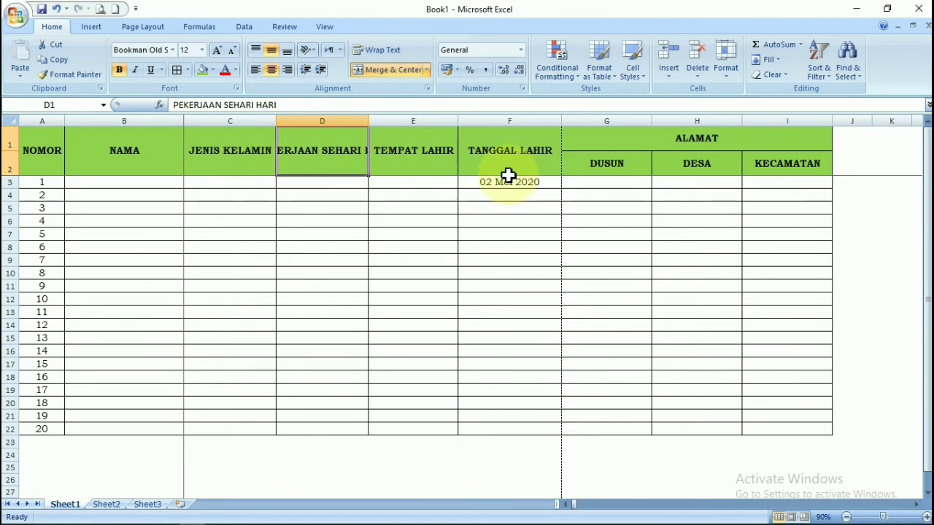
{"action": "left_click", "coordinate": [374, 49]}
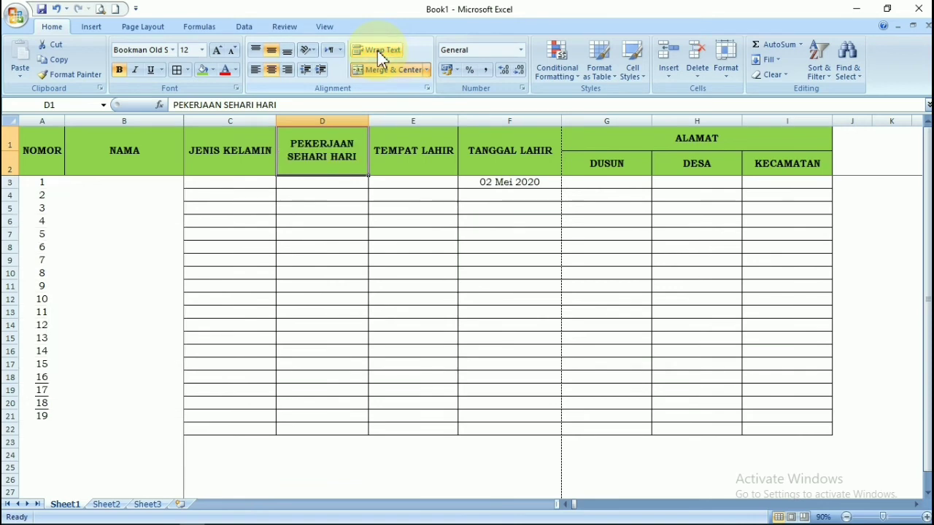
{"action": "left_click", "coordinate": [310, 211]}
{"action": "left_click", "coordinate": [312, 149]}
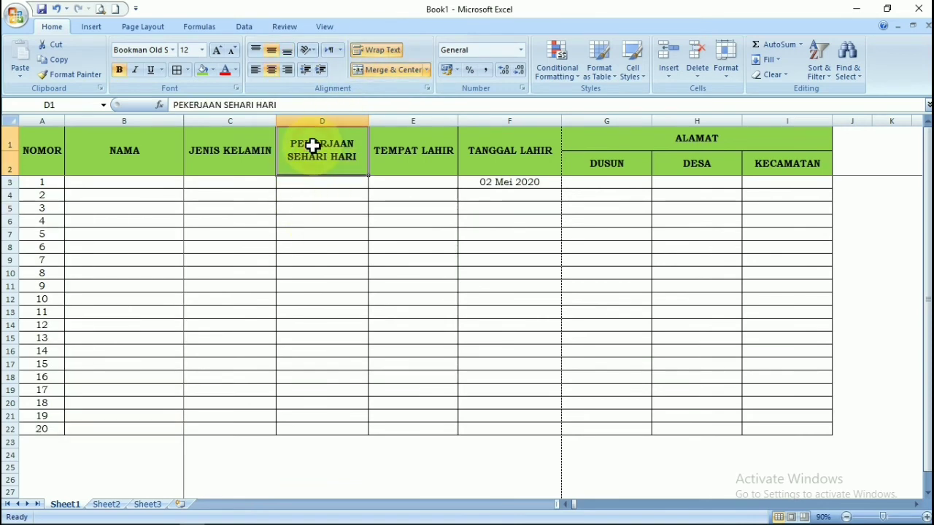
{"action": "left_click", "coordinate": [375, 53]}
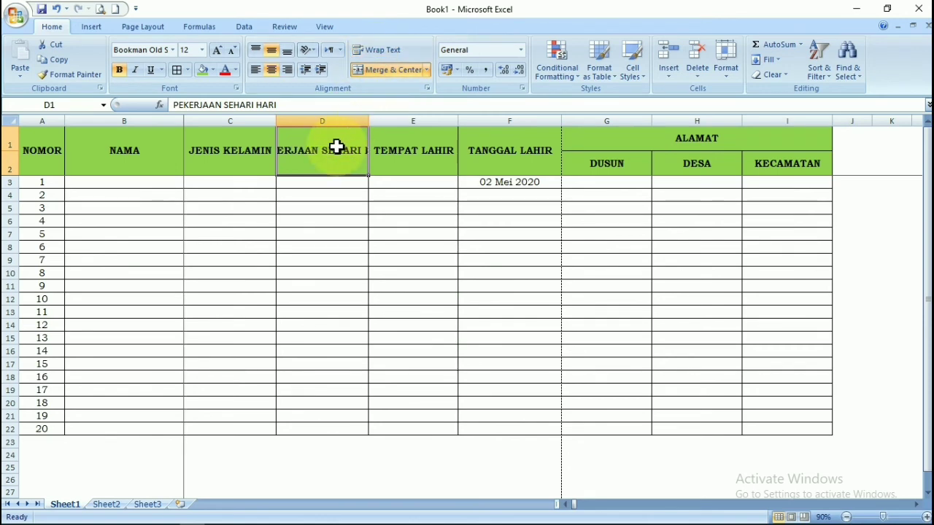
{"action": "left_click", "coordinate": [378, 55]}
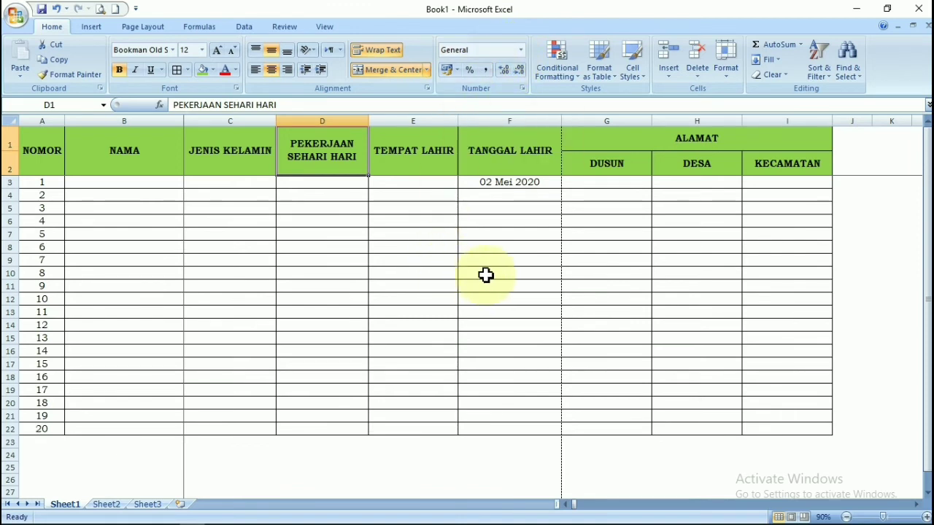
Enter 500000 in cell B14 of the NAMA column and apply the comma style to it.
{"action": "left_click", "coordinate": [118, 223]}
{"action": "left_click", "coordinate": [115, 325]}
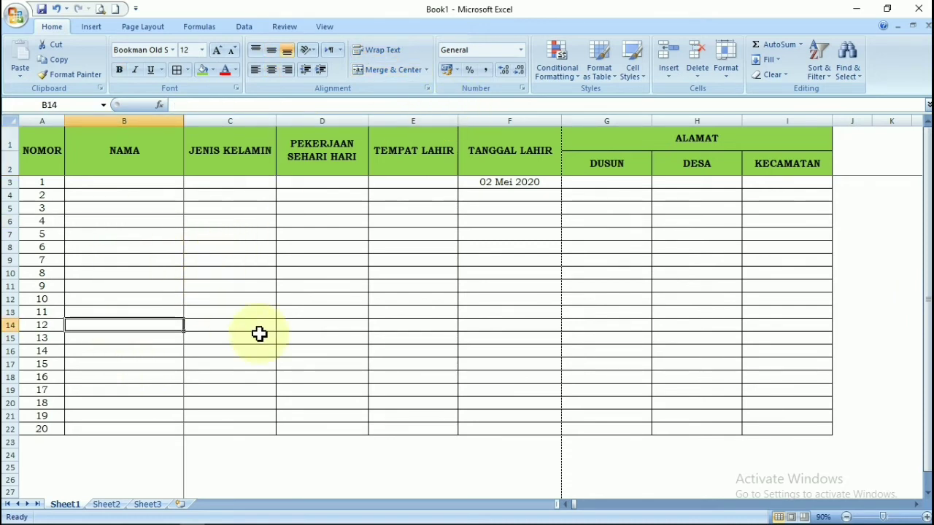
{"action": "type", "text": "500000"}
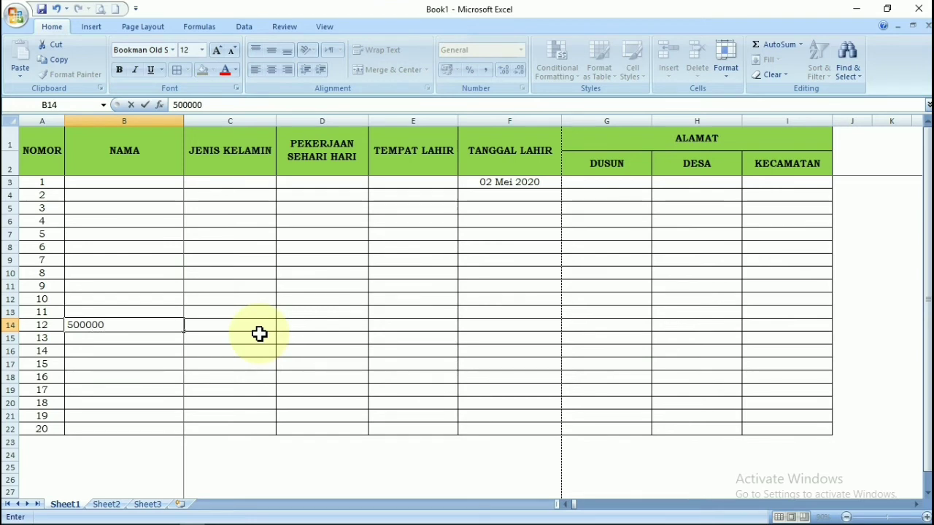
{"action": "key", "text": "Return"}
{"action": "key", "text": "Up"}
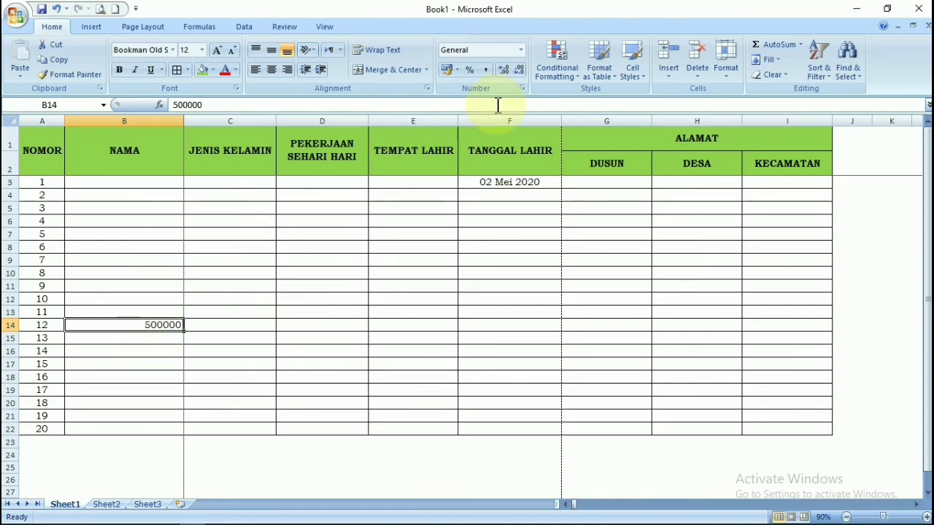
{"action": "left_click", "coordinate": [487, 73]}
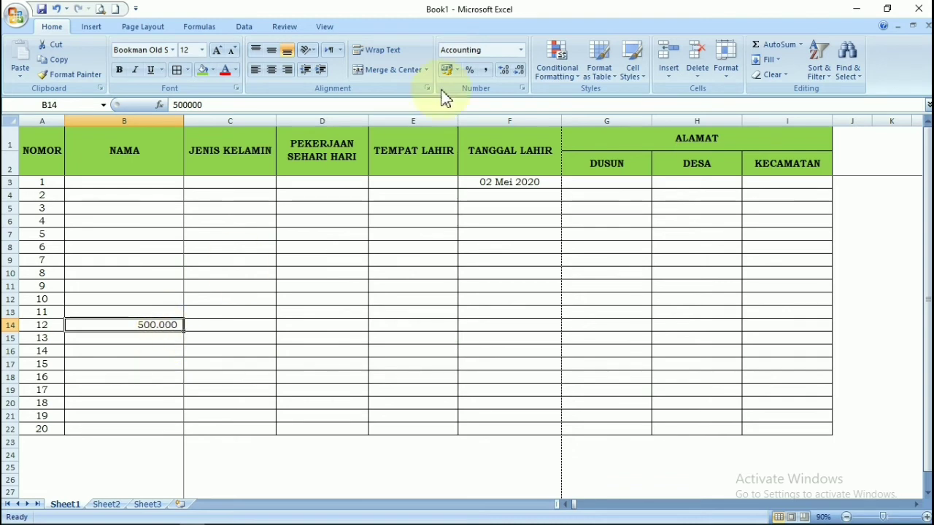
Try the Currency number format on cell B14, and set its format to Accounting.
{"action": "left_click", "coordinate": [521, 51]}
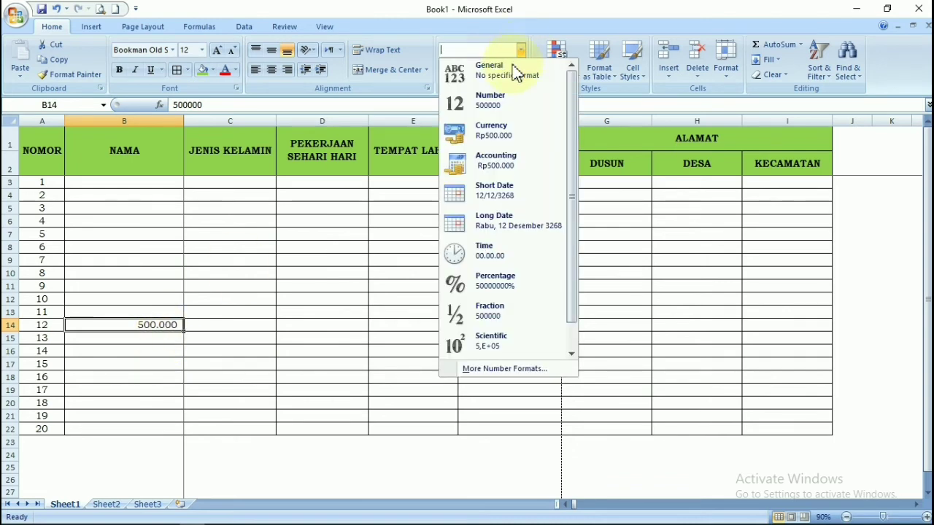
{"action": "left_click", "coordinate": [505, 133]}
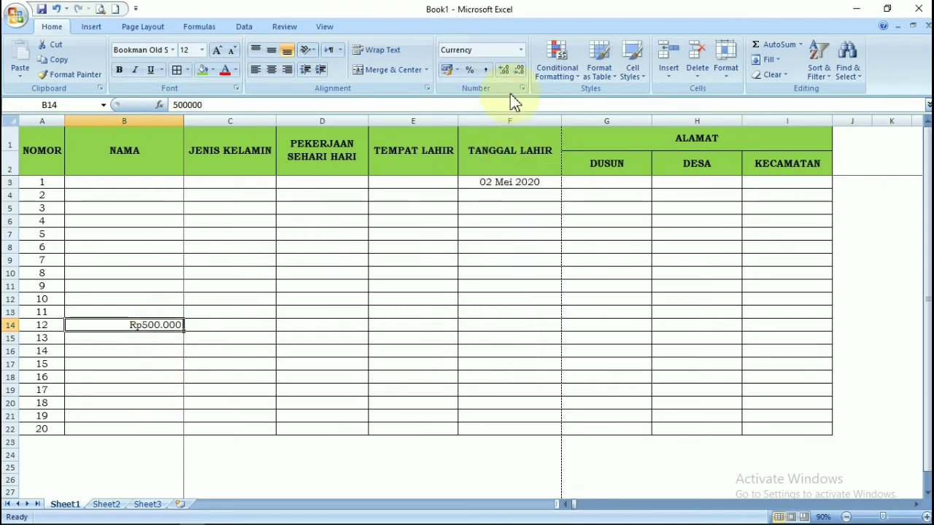
{"action": "left_click", "coordinate": [521, 49]}
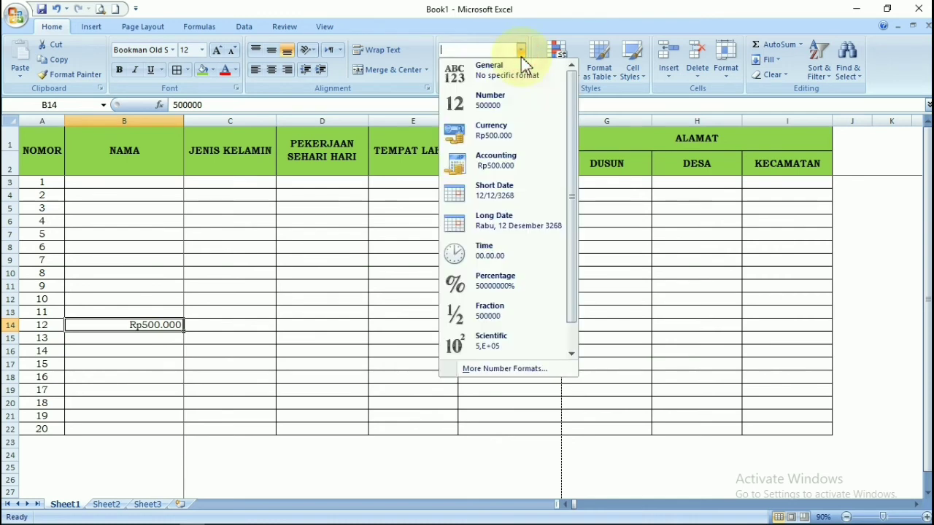
{"action": "left_click", "coordinate": [511, 168]}
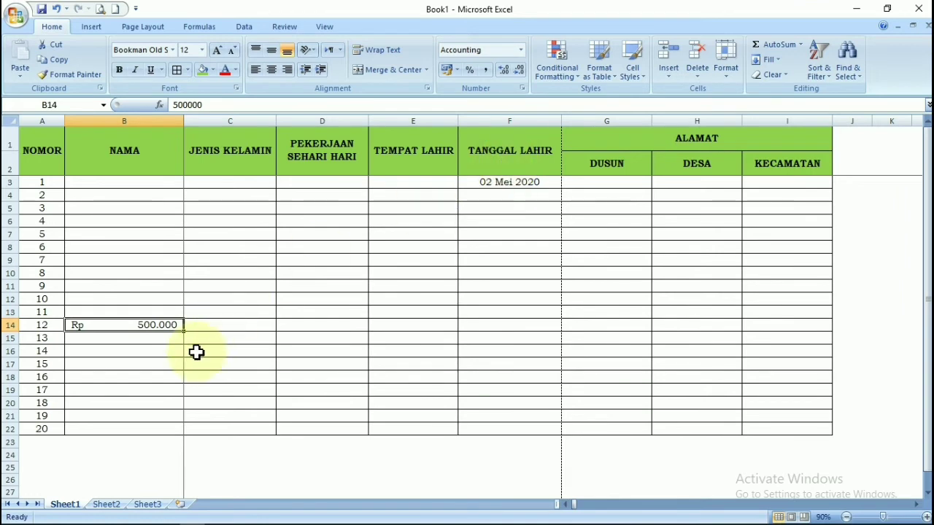
Apply the Accounting number format to the empty cells B15:B22 of the NAMA column.
{"action": "left_click", "coordinate": [174, 354]}
{"action": "left_click", "coordinate": [145, 339]}
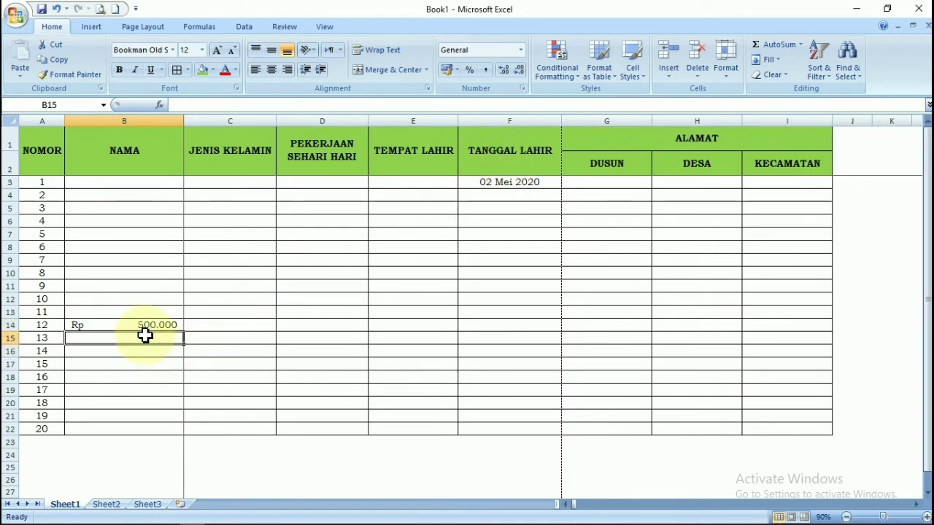
{"action": "left_click_drag", "start_coordinate": [144, 348], "coordinate": [136, 429]}
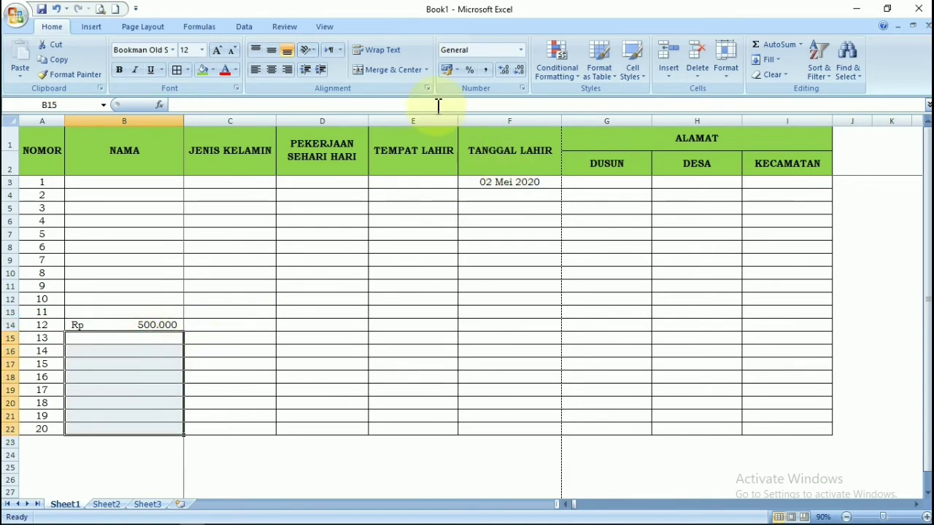
{"action": "left_click", "coordinate": [521, 51]}
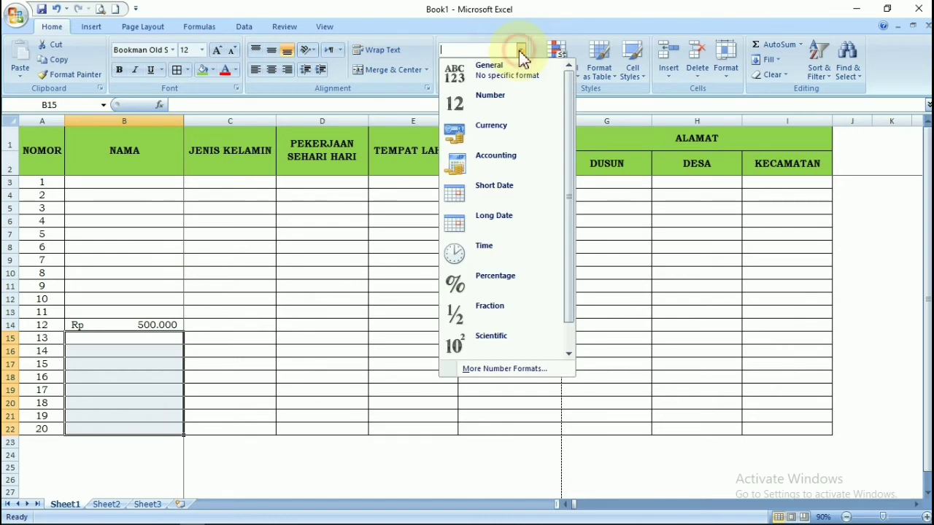
{"action": "left_click", "coordinate": [496, 162]}
Enter the amounts 100000, 300000 and 2500000 in cells B15, B16 and B17.
{"action": "left_click", "coordinate": [129, 340]}
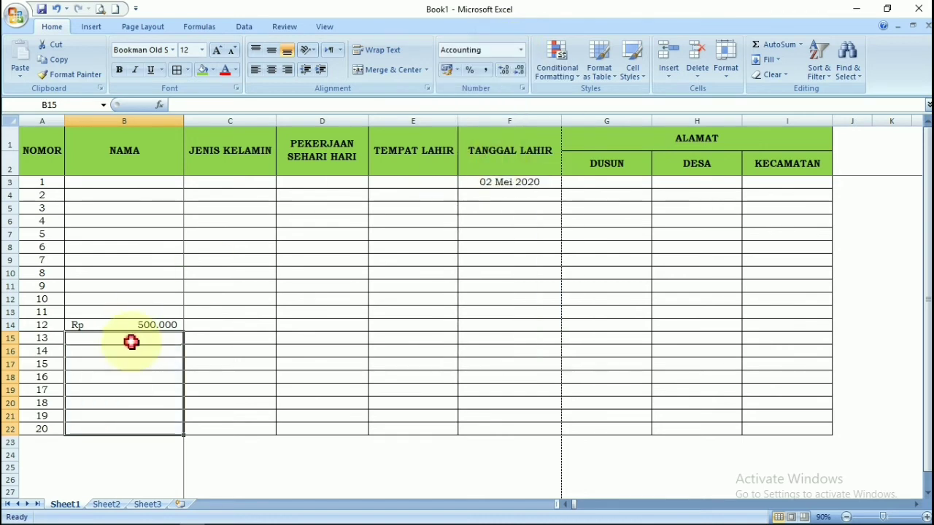
{"action": "type", "text": "10"}
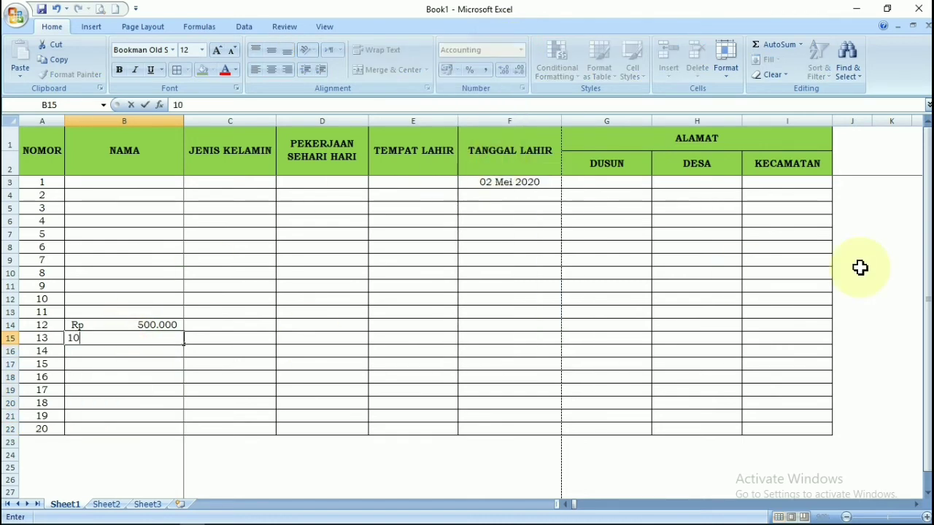
{"action": "type", "text": "0.00000"}
{"action": "key", "text": "Return"}
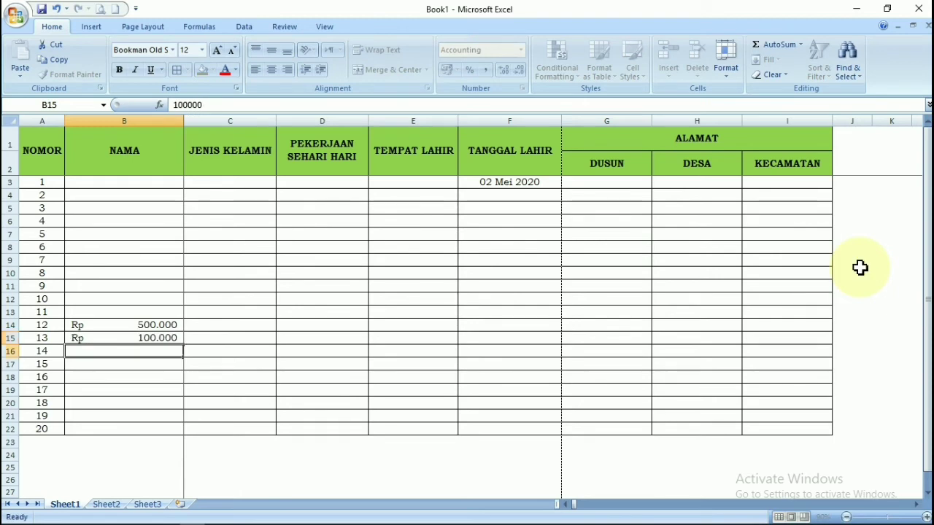
{"action": "type", "text": "300000"}
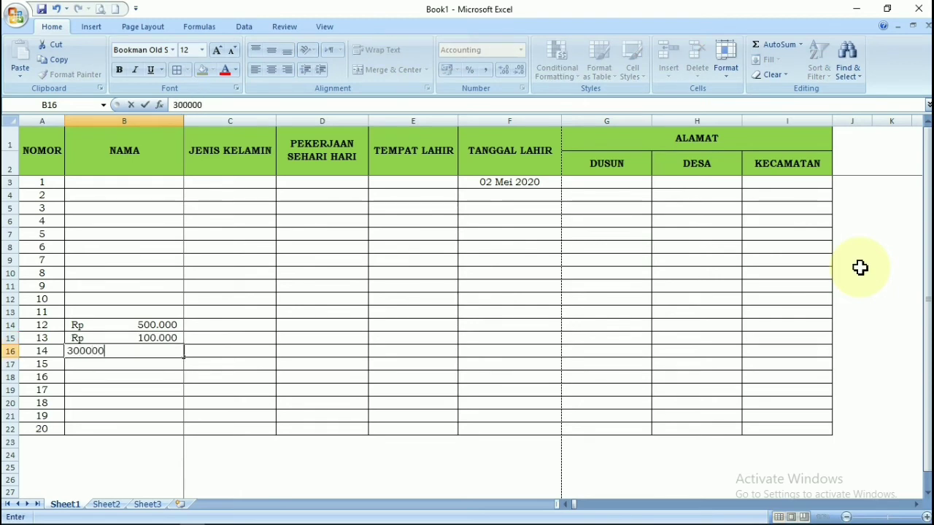
{"action": "key", "text": "Return"}
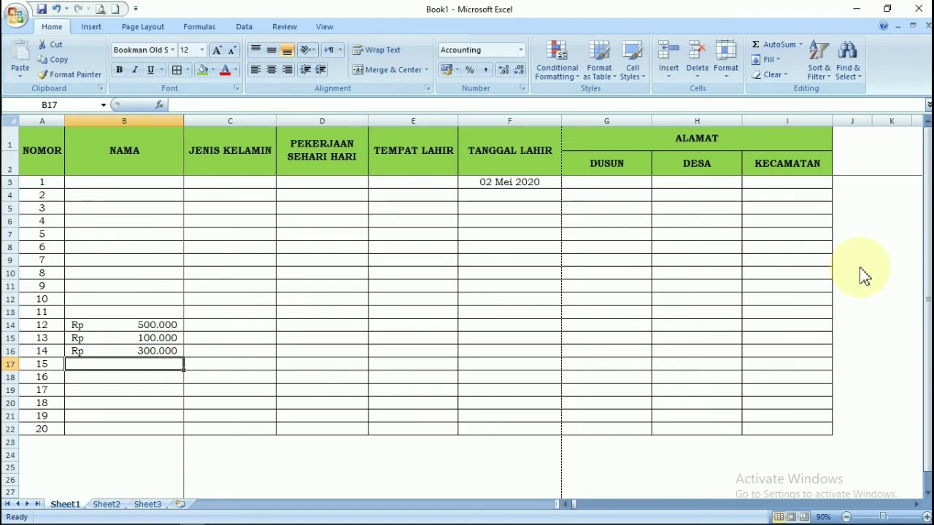
{"action": "type", "text": "250000"}
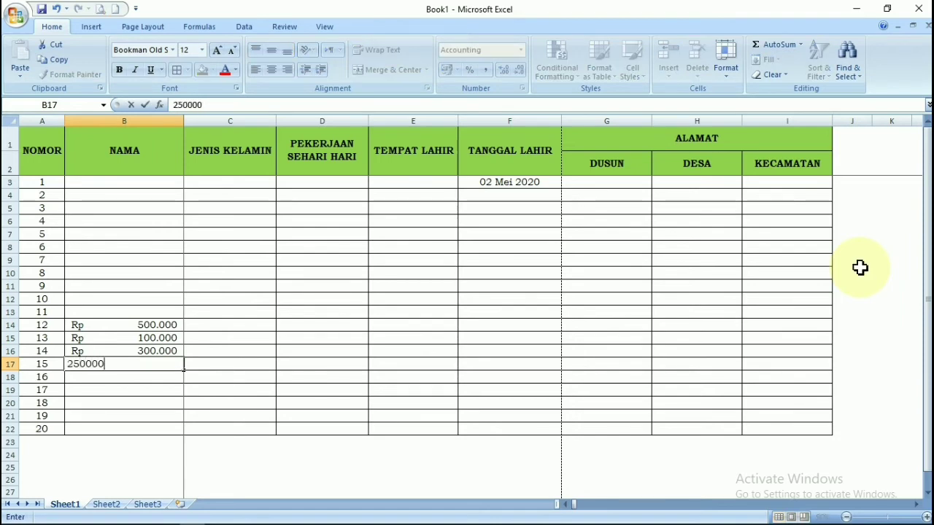
{"action": "type", "text": "0"}
{"action": "key", "text": "Return"}
{"action": "key", "text": "Up"}
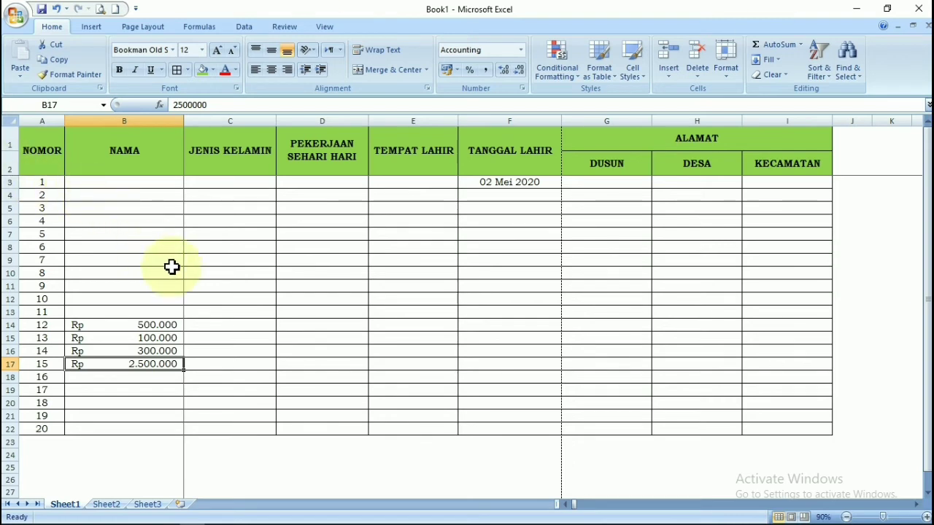
Increase the decimals of the amounts in B14:B17 to two places.
{"action": "left_click_drag", "start_coordinate": [156, 328], "coordinate": [152, 364]}
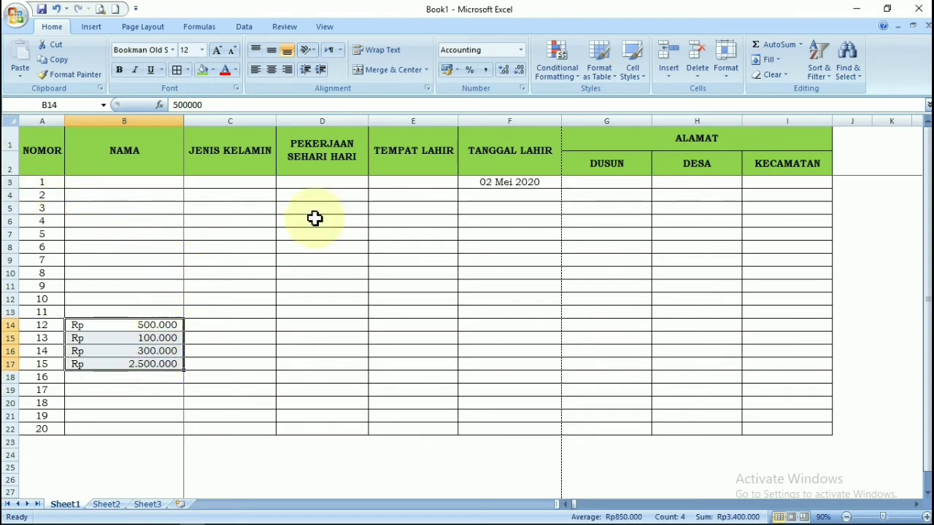
{"action": "left_click", "coordinate": [508, 76]}
{"action": "left_click", "coordinate": [509, 75]}
{"action": "left_click", "coordinate": [388, 238]}
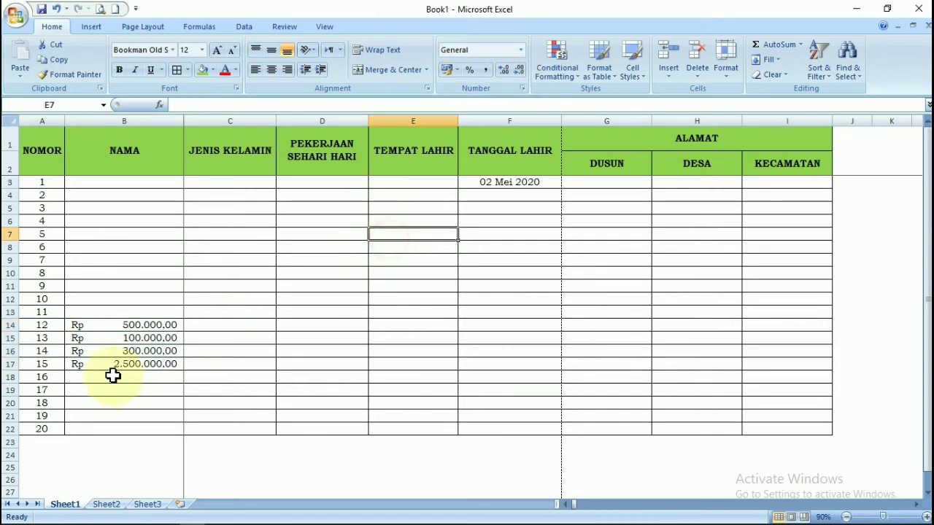
Try removing all decimals from B14:B17 and extending them to three places, and bring the amounts back to two decimals.
{"action": "left_click_drag", "start_coordinate": [141, 325], "coordinate": [138, 363]}
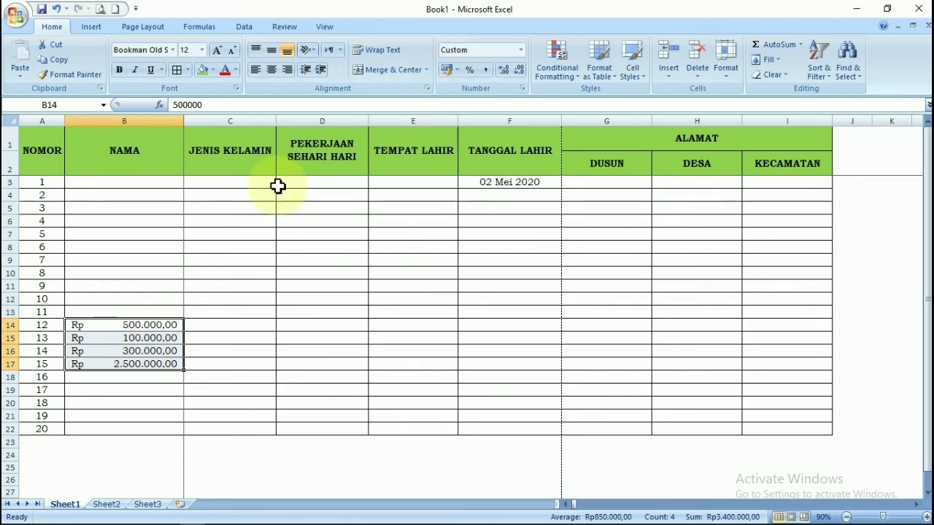
{"action": "left_click", "coordinate": [520, 71]}
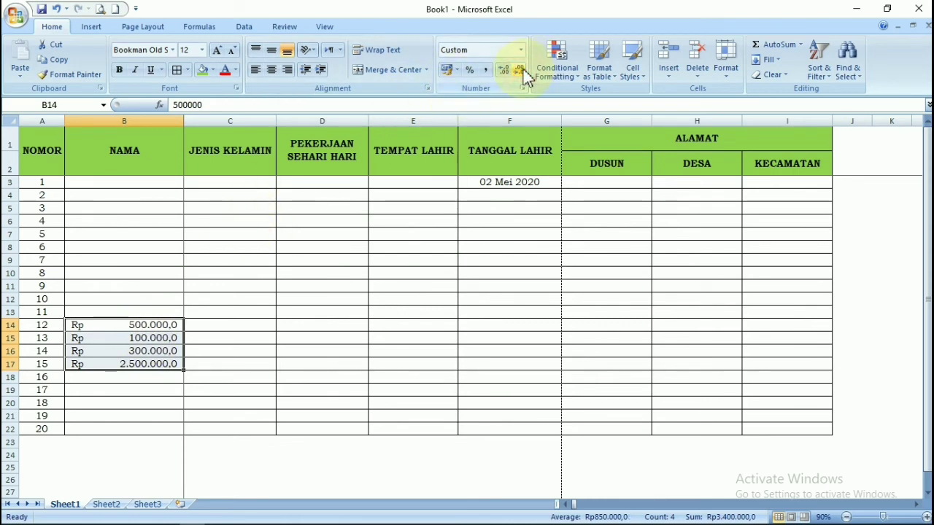
{"action": "left_click", "coordinate": [521, 70]}
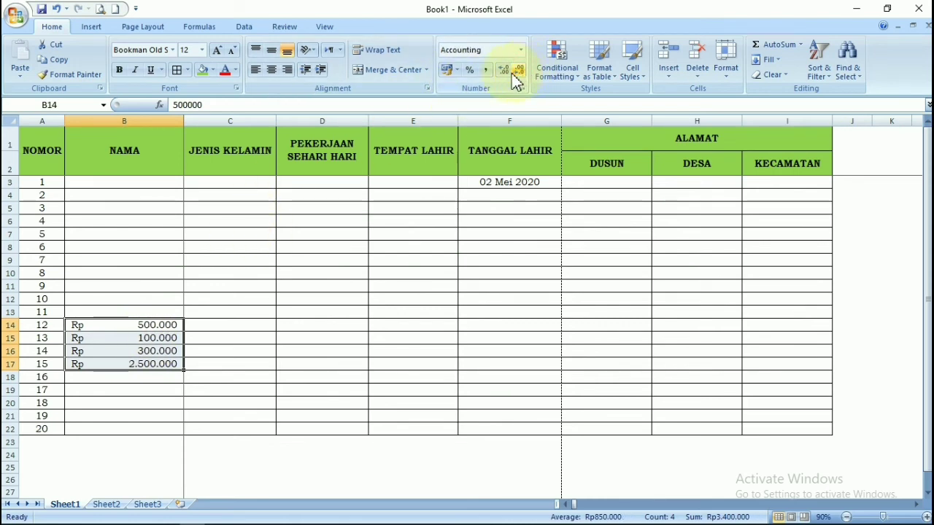
{"action": "left_click", "coordinate": [504, 70]}
{"action": "left_click", "coordinate": [504, 70]}
{"action": "left_click", "coordinate": [504, 71]}
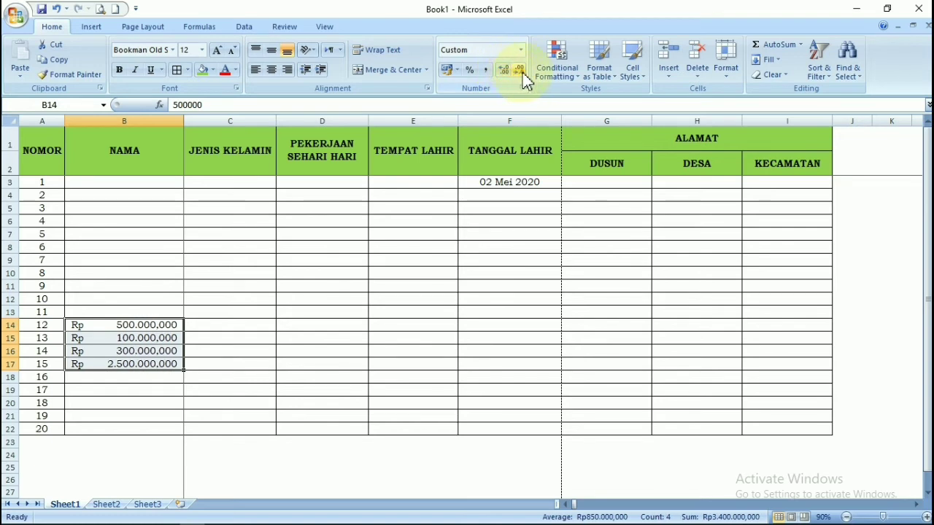
{"action": "left_click", "coordinate": [522, 72]}
{"action": "left_click", "coordinate": [387, 235]}
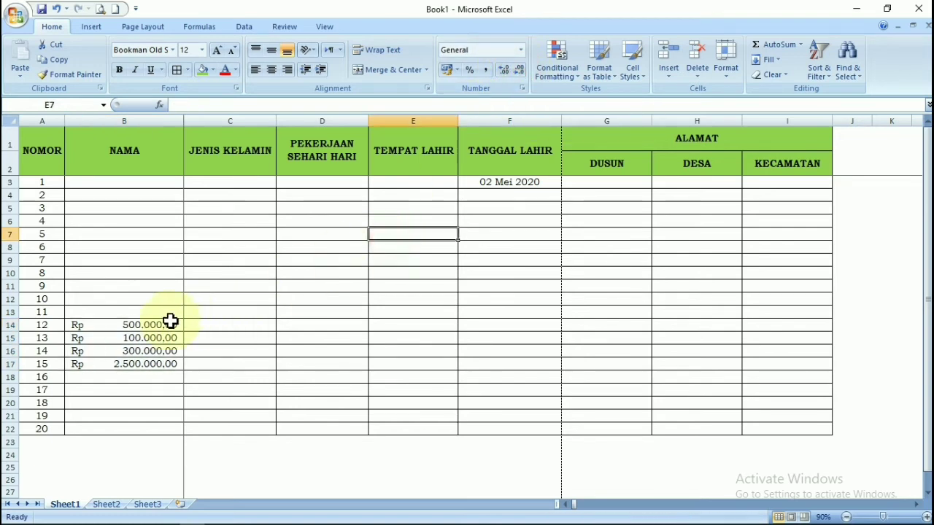
{"action": "left_click_drag", "start_coordinate": [168, 321], "coordinate": [170, 363]}
{"action": "left_click", "coordinate": [417, 302]}
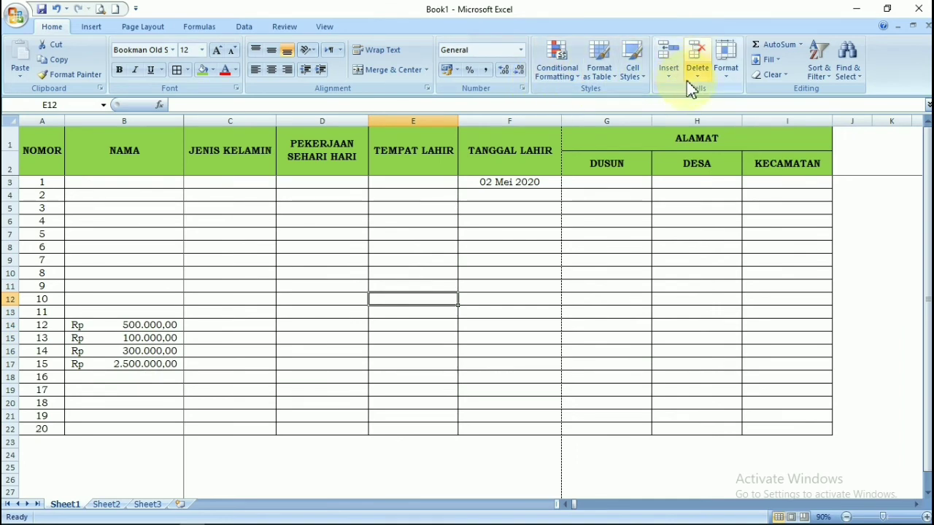
Total the amounts of B14:B17 in cell B18 with AutoSum.
{"action": "left_click", "coordinate": [134, 378]}
{"action": "left_click", "coordinate": [767, 47]}
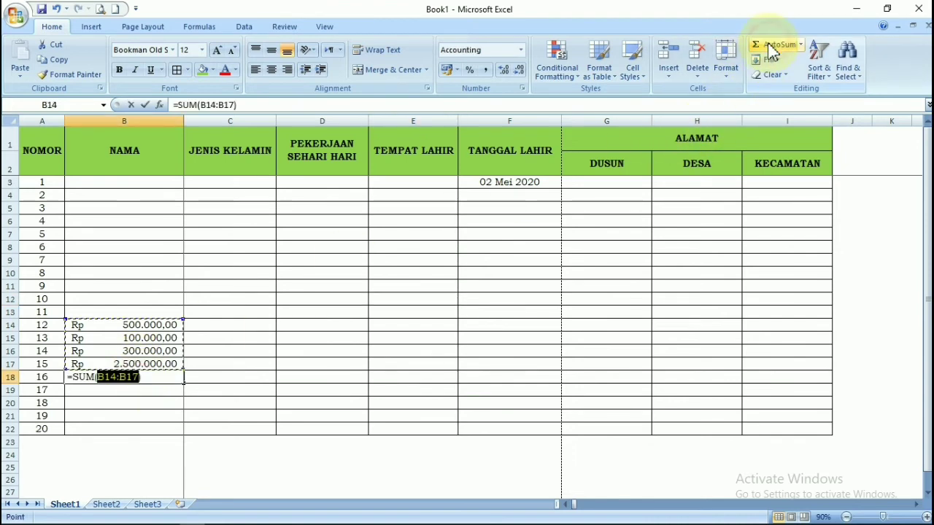
{"action": "key", "text": "Return"}
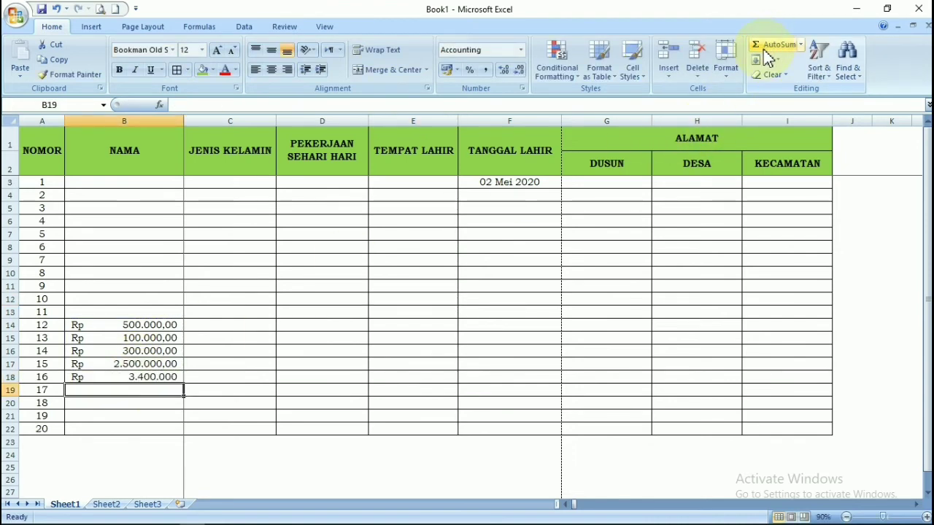
Show the total in B18 with two decimal places.
{"action": "left_click", "coordinate": [167, 377]}
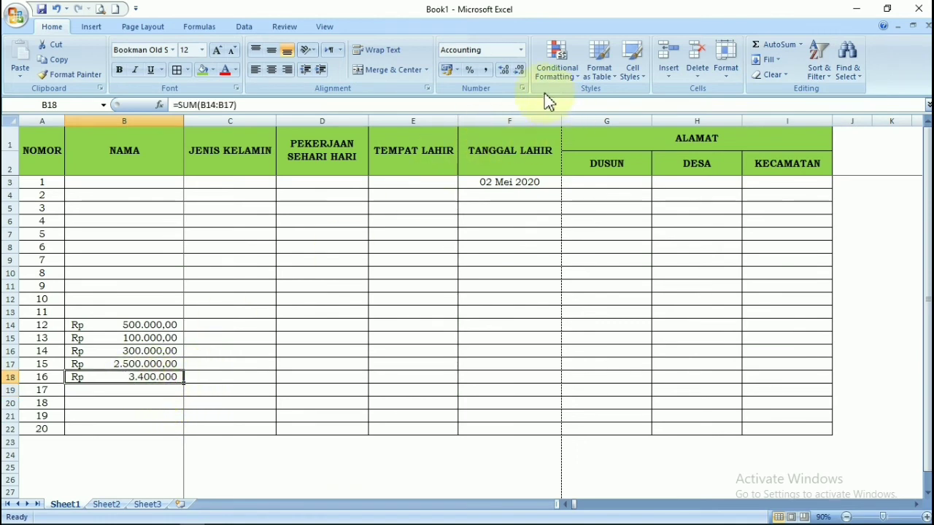
{"action": "left_click", "coordinate": [523, 75]}
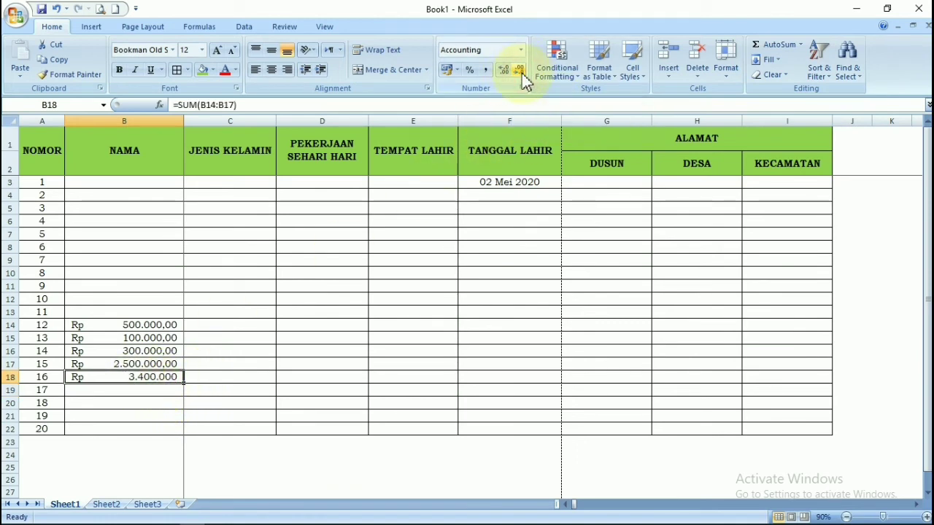
{"action": "left_click", "coordinate": [503, 70]}
{"action": "left_click", "coordinate": [503, 70]}
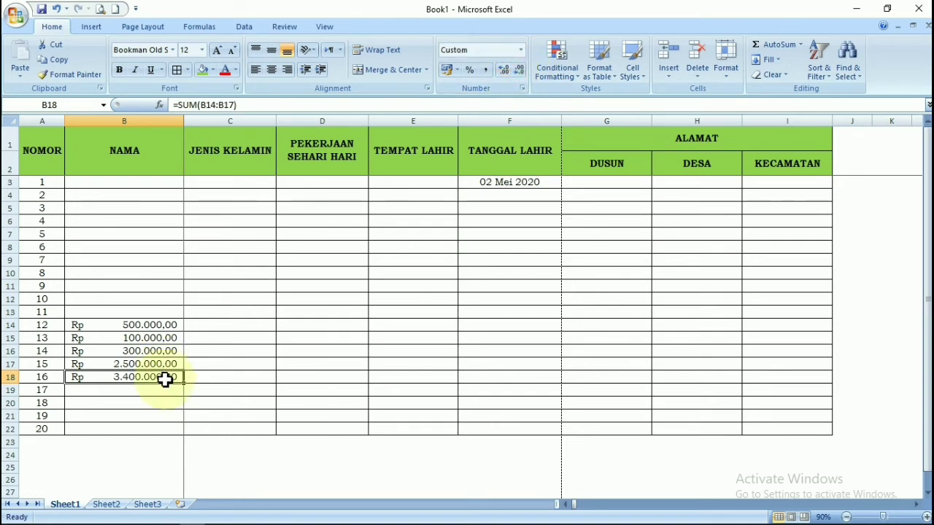
{"action": "left_click", "coordinate": [221, 380]}
{"action": "left_click", "coordinate": [124, 379]}
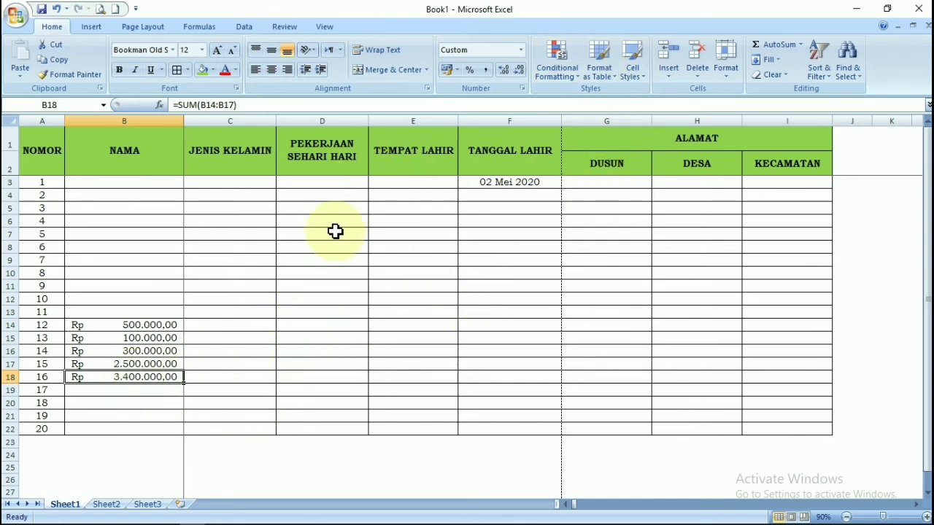
Link cell D13 to the total with the formula +B18, and compare D13 with B18.
{"action": "left_click", "coordinate": [363, 317]}
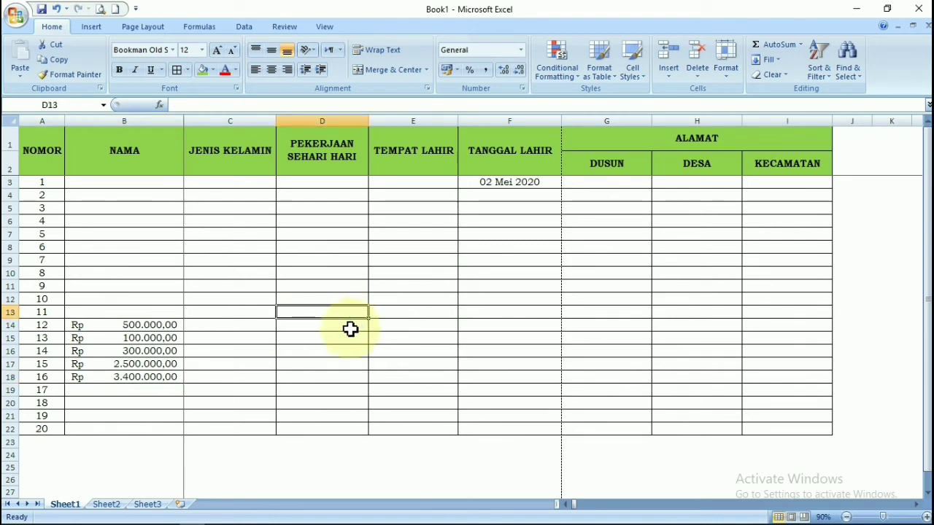
{"action": "type", "text": "+"}
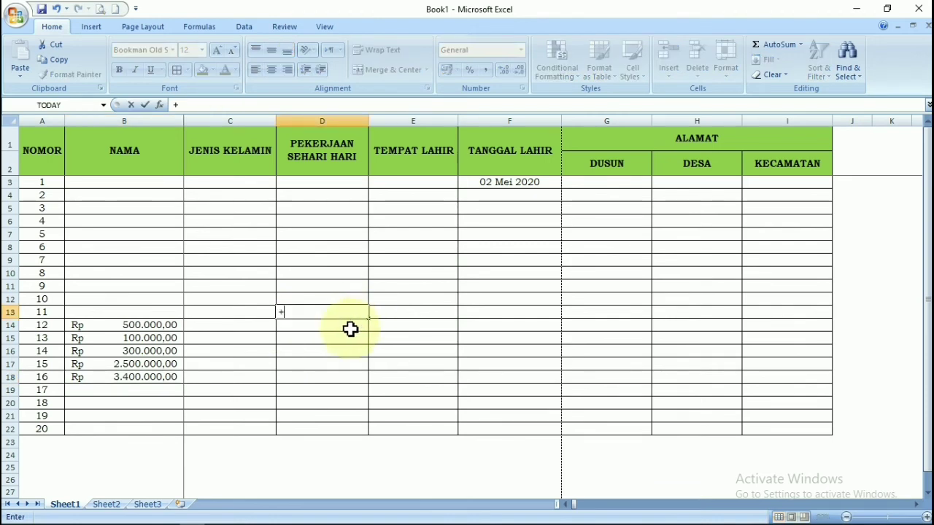
{"action": "left_click", "coordinate": [152, 380]}
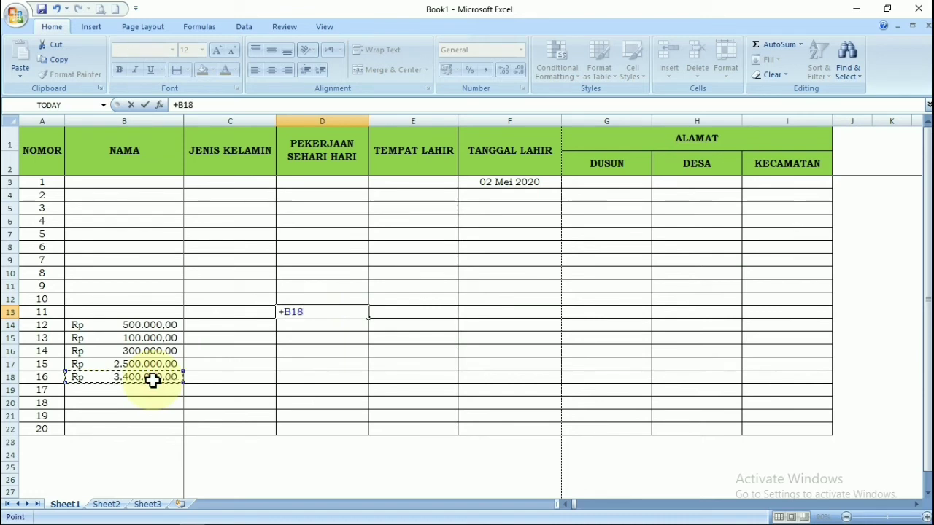
{"action": "key", "text": "Return"}
{"action": "left_click", "coordinate": [152, 380]}
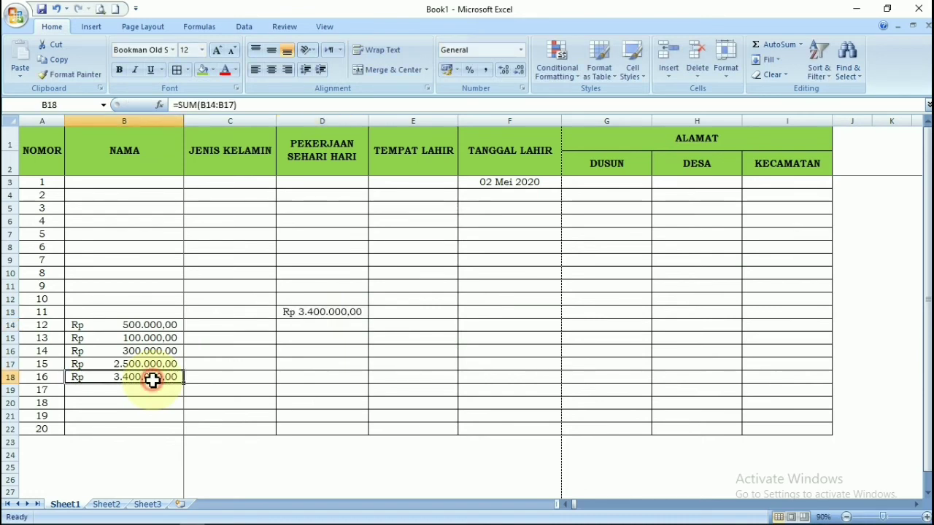
{"action": "left_click", "coordinate": [313, 313]}
{"action": "left_click", "coordinate": [167, 380]}
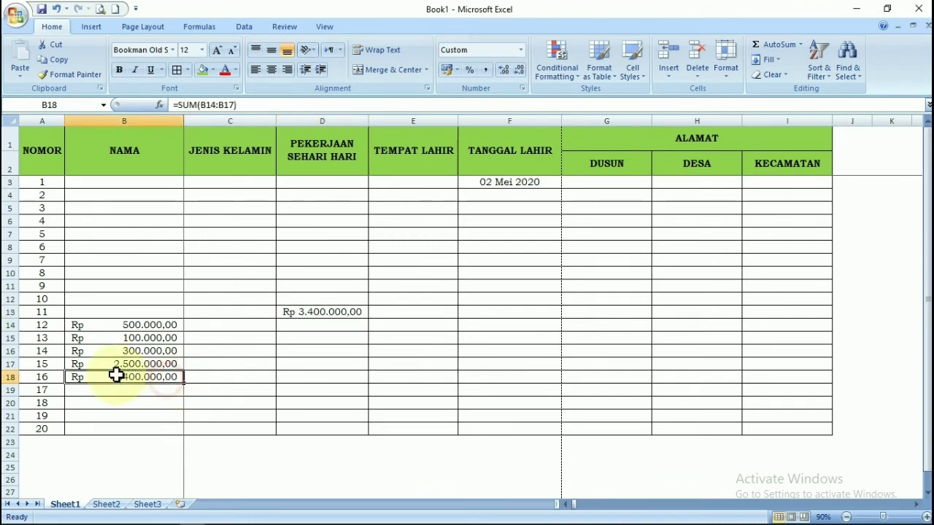
Clear the amount in cell B16 and check how the total in B18 and the linked cell D13 respond.
{"action": "left_click", "coordinate": [133, 324]}
{"action": "key", "text": "Down"}
{"action": "key", "text": "Down"}
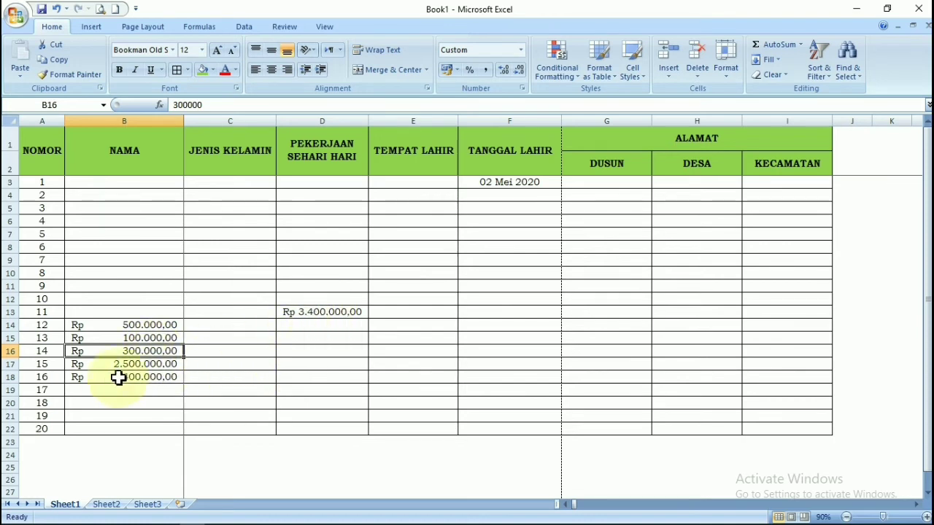
{"action": "key", "text": "Delete"}
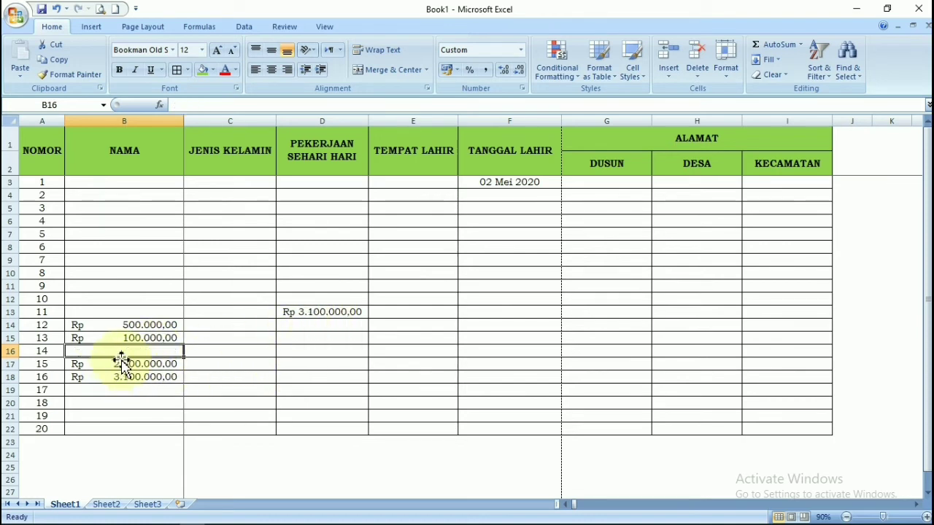
{"action": "left_click", "coordinate": [124, 377]}
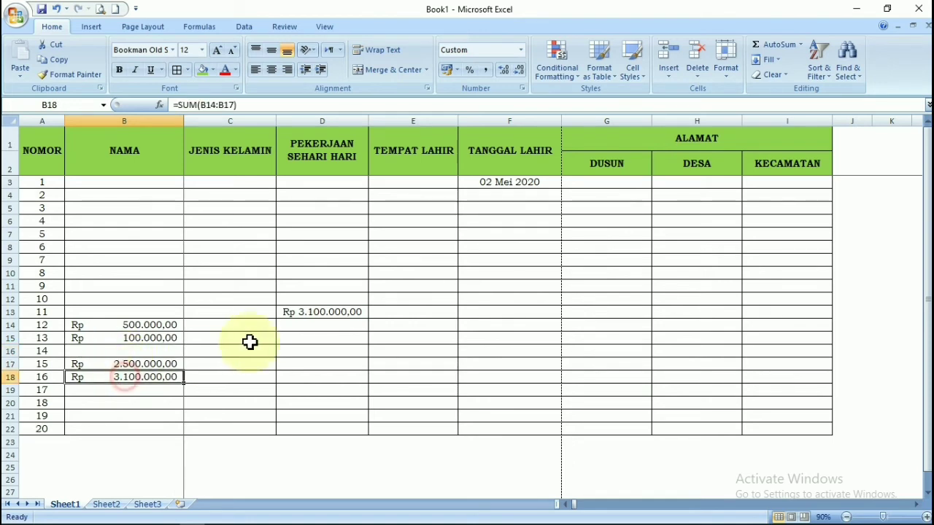
{"action": "left_click", "coordinate": [302, 311]}
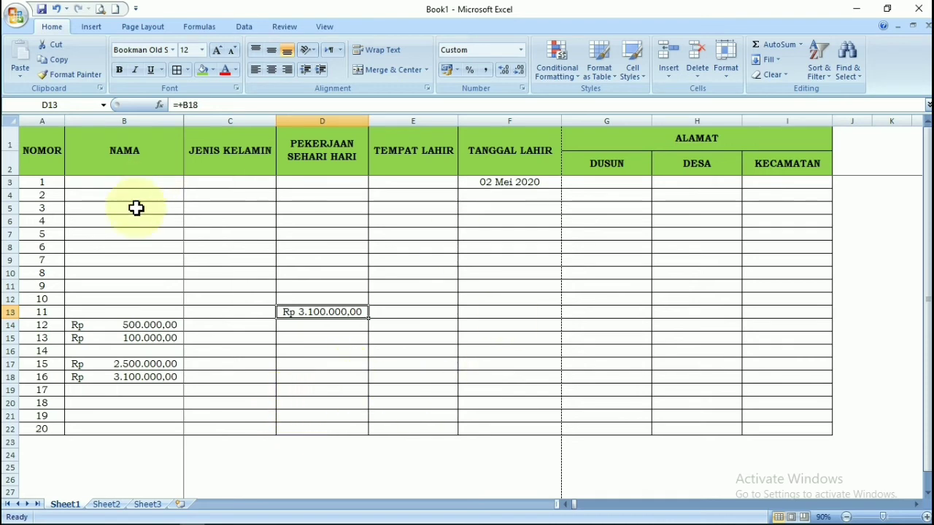
{"action": "left_click", "coordinate": [120, 324]}
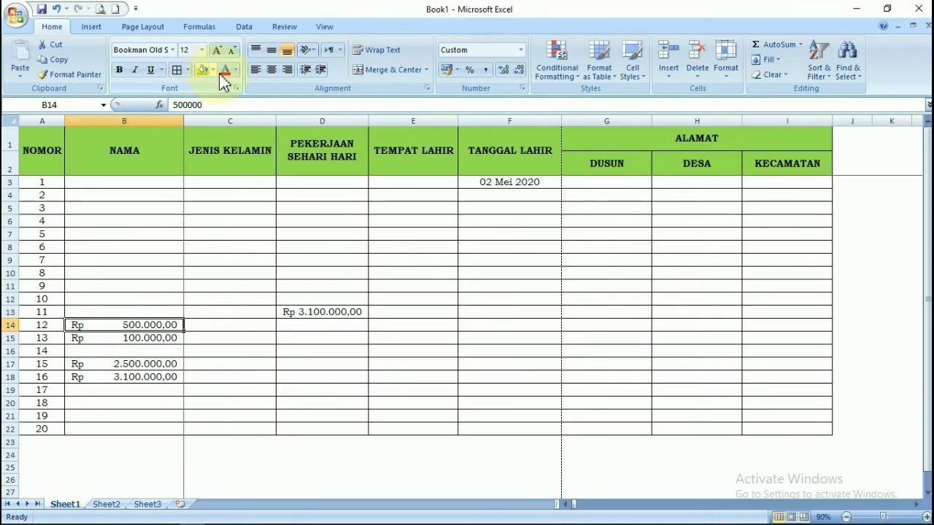
{"action": "left_click", "coordinate": [343, 261]}
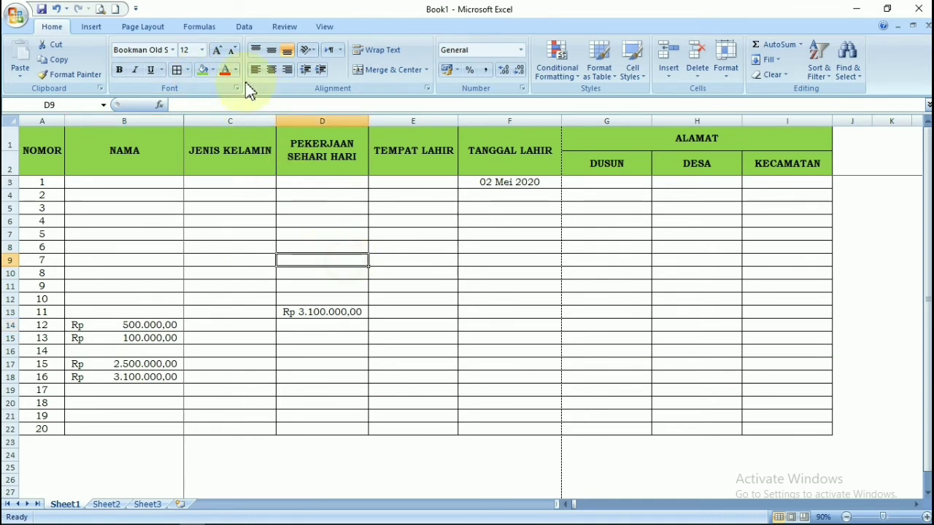
{"action": "left_click", "coordinate": [199, 26]}
{"action": "left_click", "coordinate": [247, 27]}
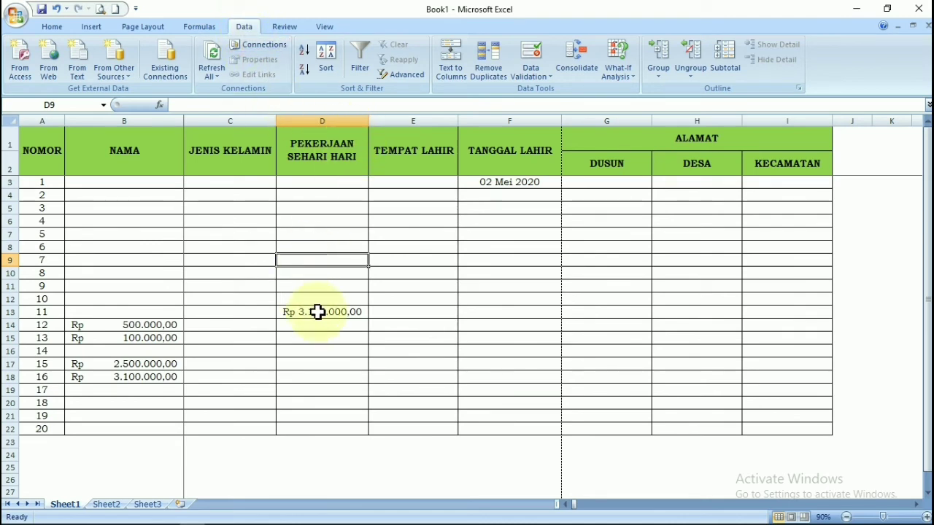
{"action": "left_click", "coordinate": [62, 27]}
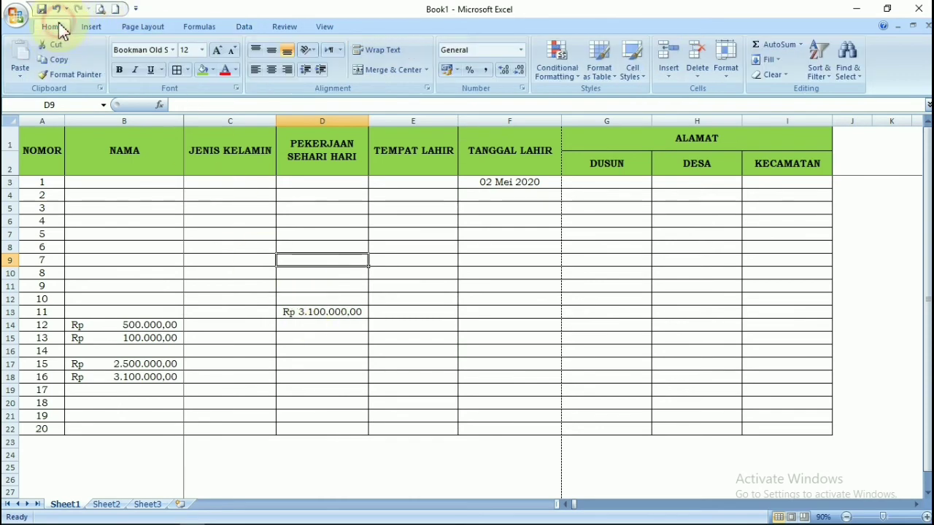
Draw a Cloud Callout about 12.1 cm wide and 2.6 cm high across rows 7 to 11, with its tail pointing to cell B14.
{"action": "left_click", "coordinate": [92, 31]}
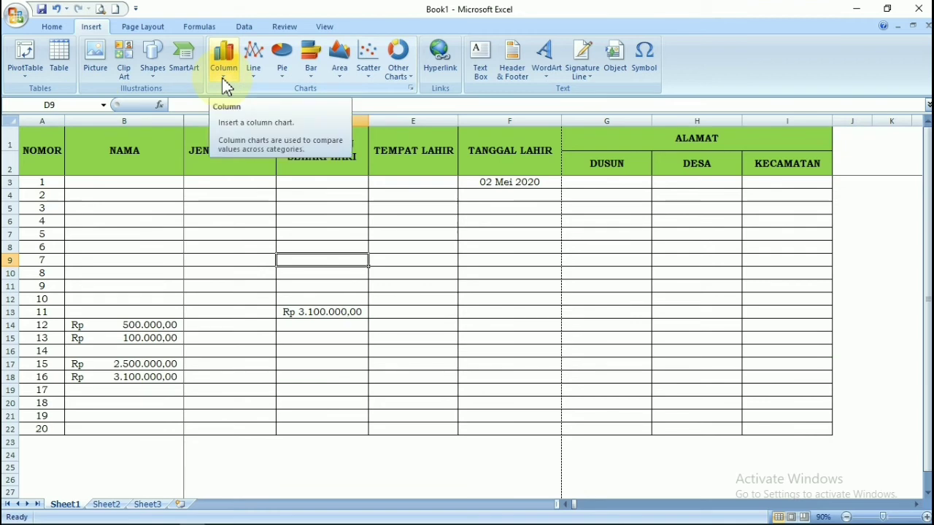
{"action": "left_click", "coordinate": [154, 76]}
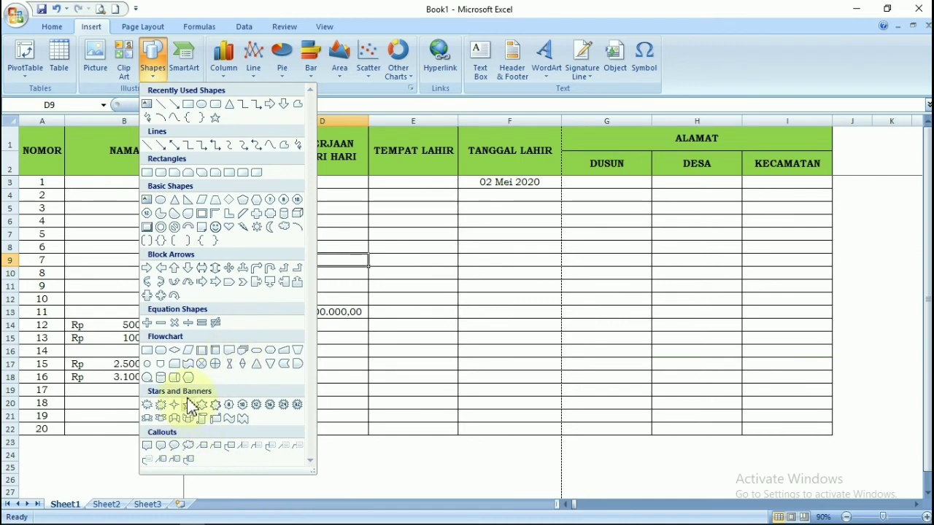
{"action": "left_click", "coordinate": [188, 445]}
{"action": "left_click_drag", "start_coordinate": [182, 293], "coordinate": [464, 235]}
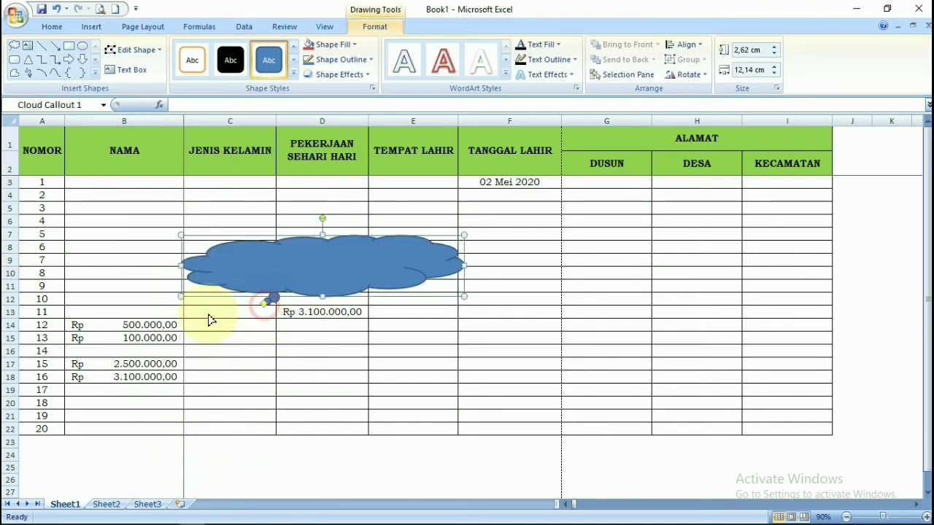
{"action": "left_click_drag", "start_coordinate": [209, 320], "coordinate": [183, 325]}
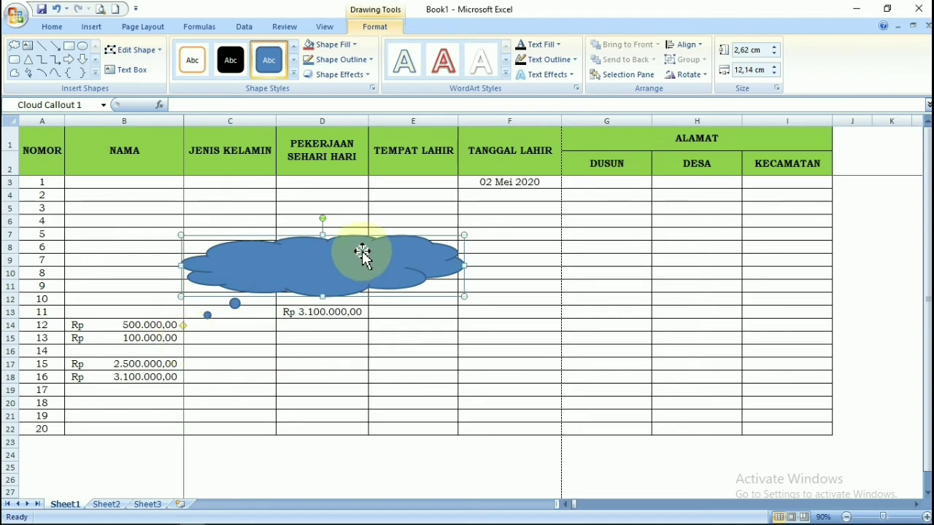
Resize the cloud callout to about 8.2 cm wide and 1.8 cm high, and point its tail to the total in B18.
{"action": "left_click_drag", "start_coordinate": [463, 295], "coordinate": [372, 260]}
{"action": "left_click_drag", "start_coordinate": [183, 271], "coordinate": [184, 383]}
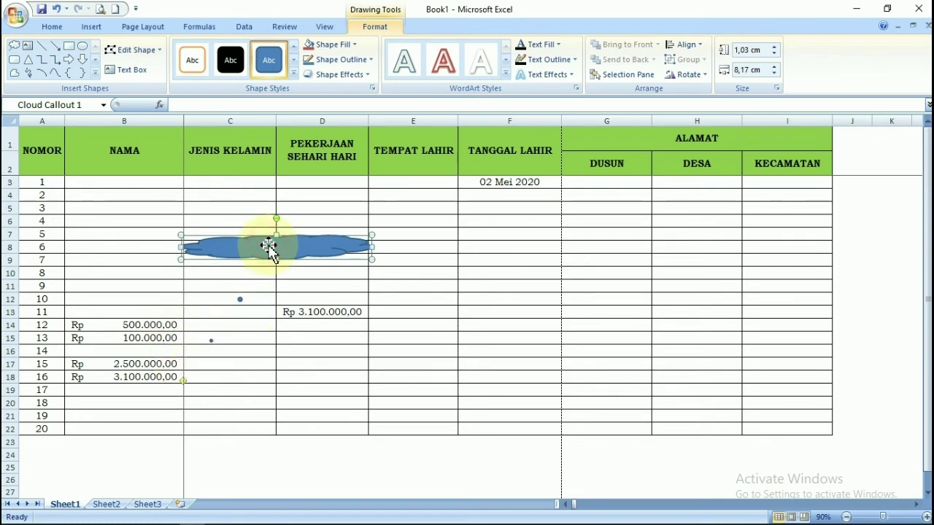
{"action": "left_click", "coordinate": [268, 250]}
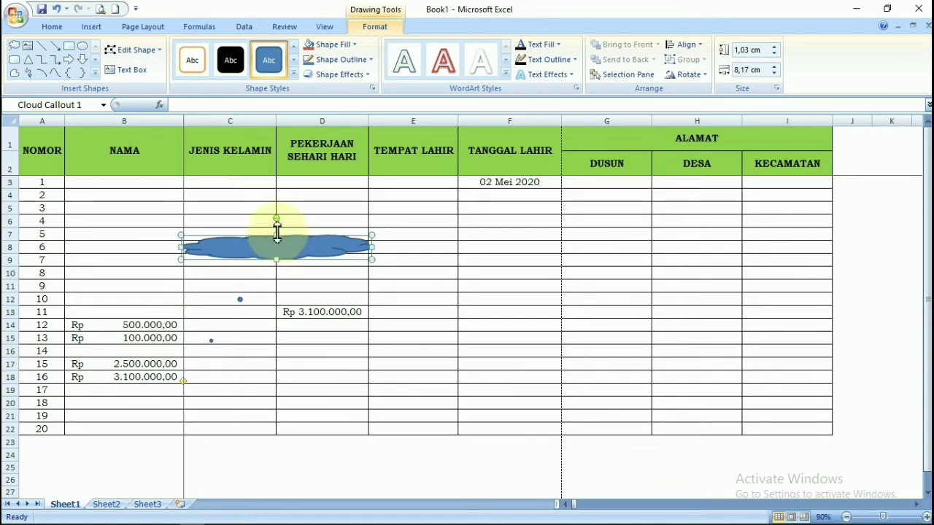
{"action": "mouse_move", "coordinate": [276, 233]}
{"action": "left_mouse_down"}
{"action": "mouse_move", "coordinate": [279, 204]}
{"action": "mouse_move", "coordinate": [276, 218]}
{"action": "left_mouse_up"}
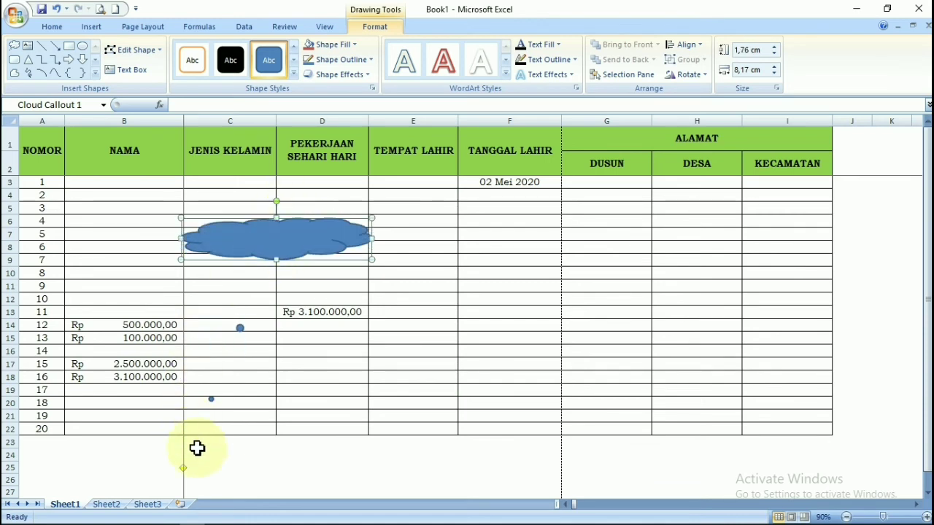
{"action": "left_click_drag", "start_coordinate": [183, 468], "coordinate": [183, 377]}
Enter the text TOTAL HARGA in the cloud callout.
{"action": "type", "text": "RGTE"}
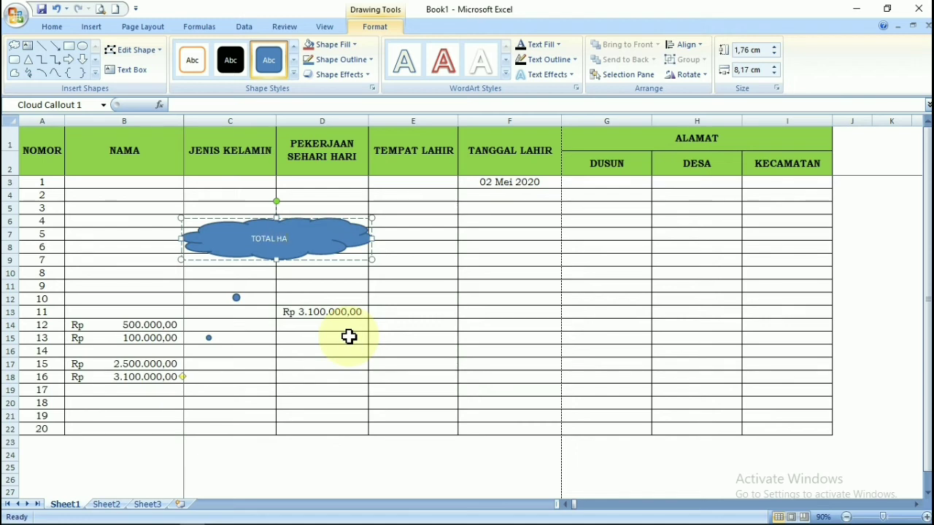
{"action": "key", "text": "Return"}
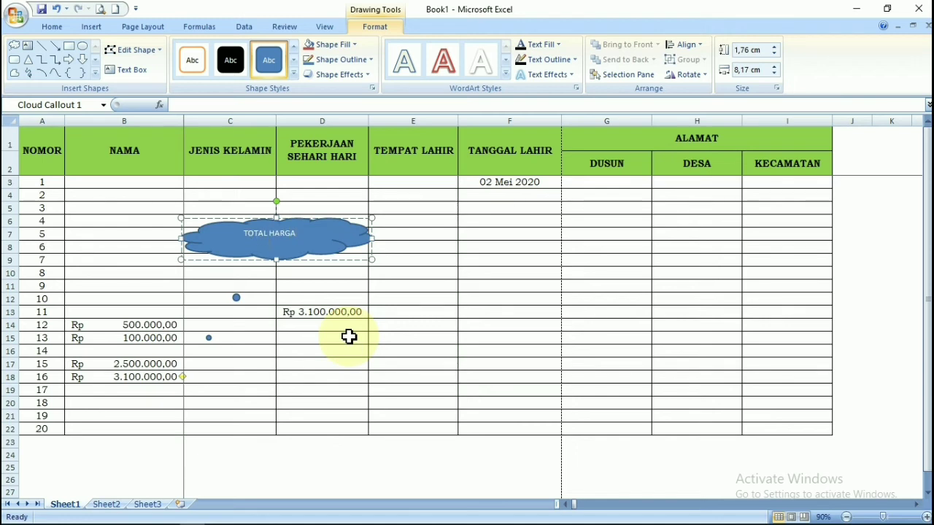
{"action": "key", "text": "BackSpace"}
{"action": "left_click", "coordinate": [419, 337]}
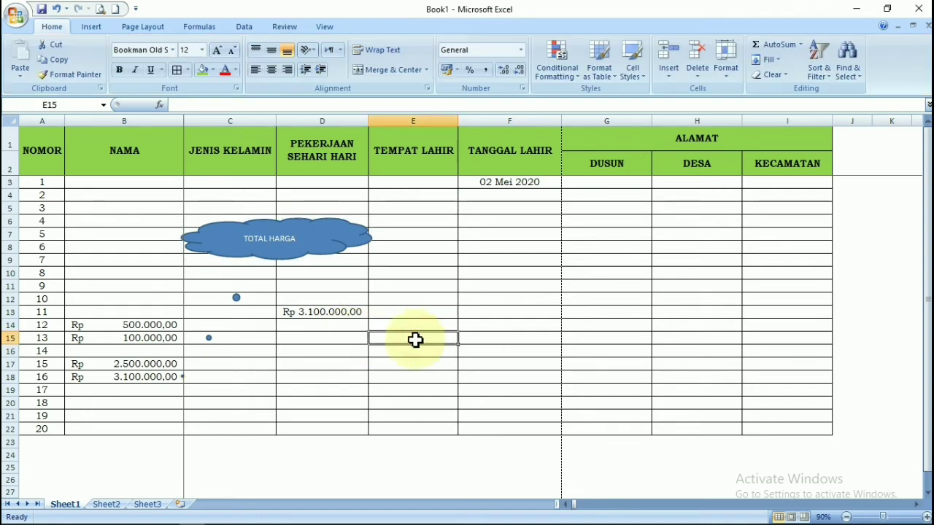
Move the TOTAL HARGA callout below the table to about rows 24 to 27, keeping its tail on cell B18.
{"action": "scroll", "coordinate": [365, 246], "scroll_direction": "down", "scroll_amount": 3}
{"action": "scroll", "coordinate": [365, 247], "scroll_direction": "up", "scroll_amount": 3}
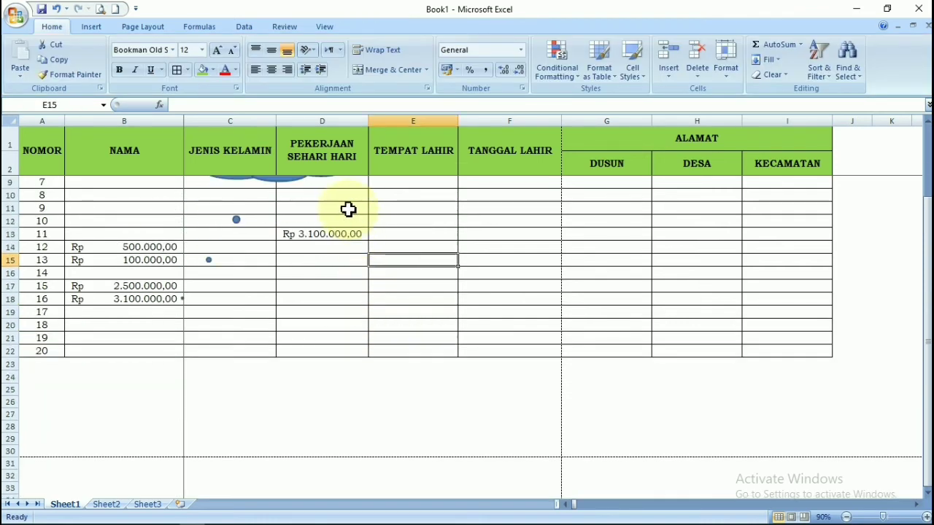
{"action": "left_click", "coordinate": [335, 241]}
{"action": "left_click_drag", "start_coordinate": [336, 240], "coordinate": [397, 442]}
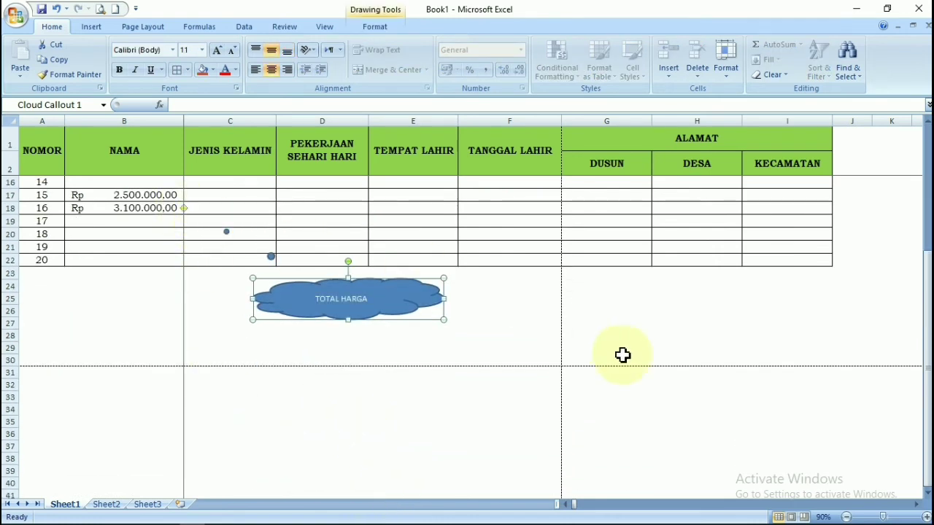
{"action": "left_click", "coordinate": [540, 358]}
{"action": "scroll", "coordinate": [476, 398], "scroll_direction": "up", "scroll_amount": 4}
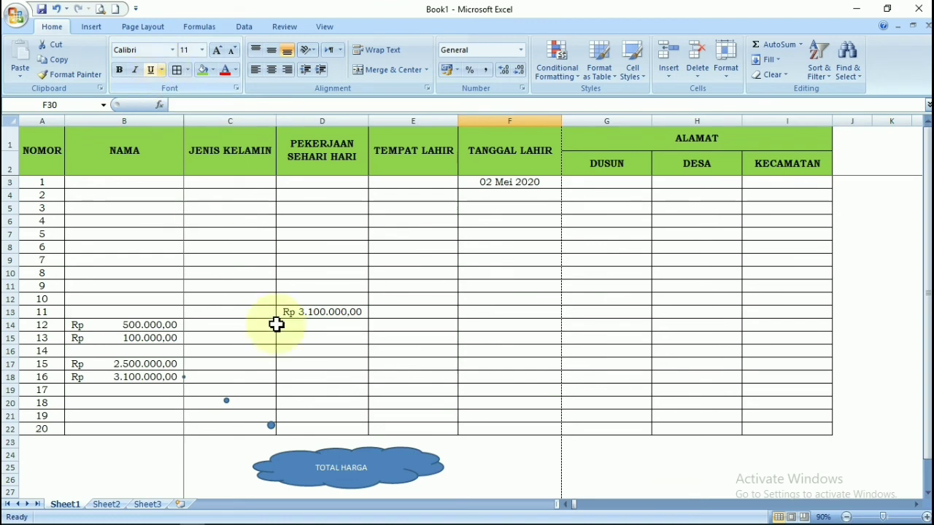
Make the total in B18 and the linked amount in D13 bold.
{"action": "left_click", "coordinate": [125, 378]}
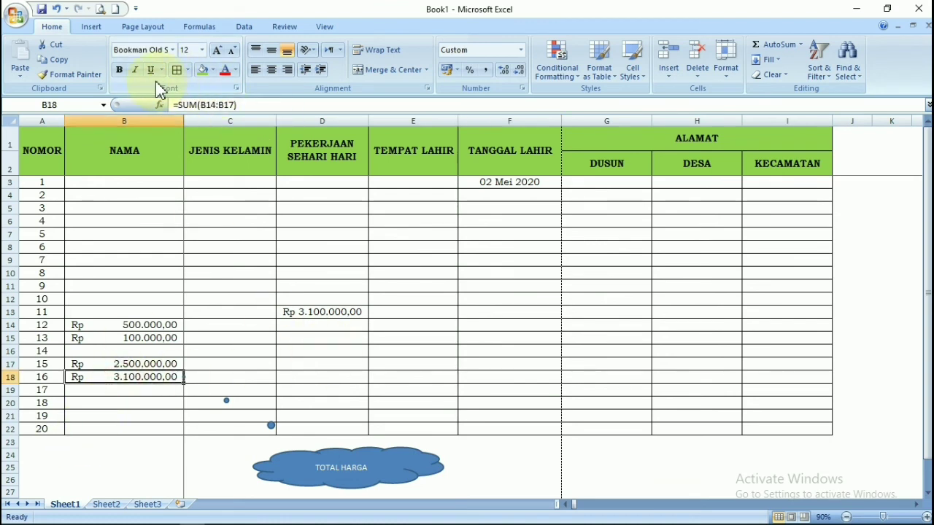
{"action": "left_click", "coordinate": [119, 70]}
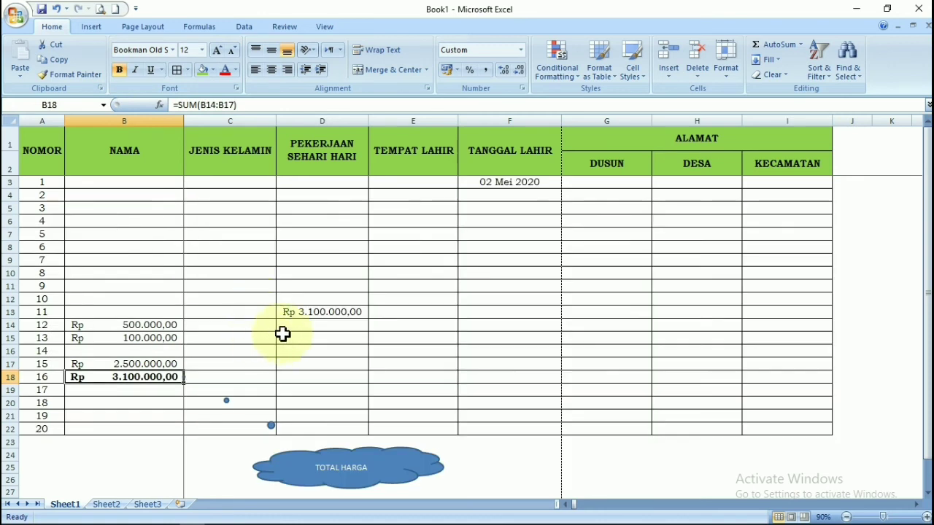
{"action": "left_click", "coordinate": [307, 313]}
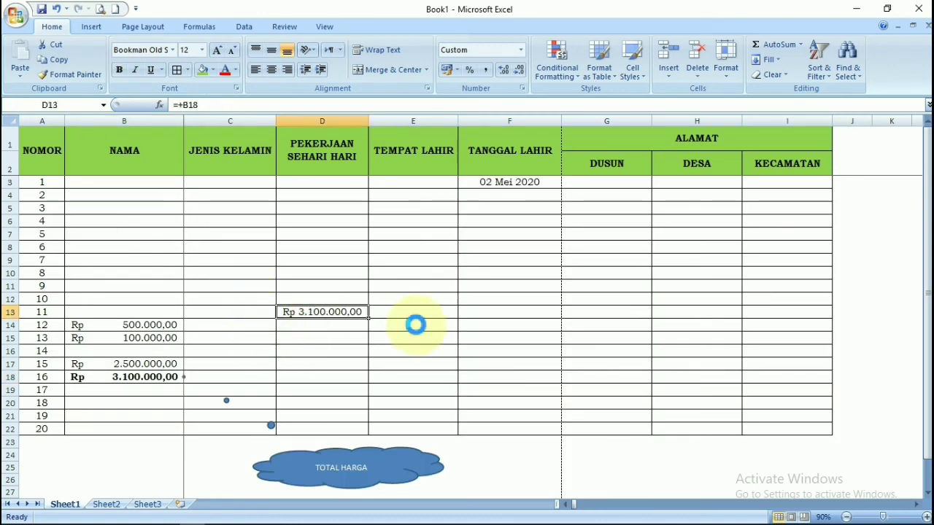
{"action": "left_click", "coordinate": [450, 326]}
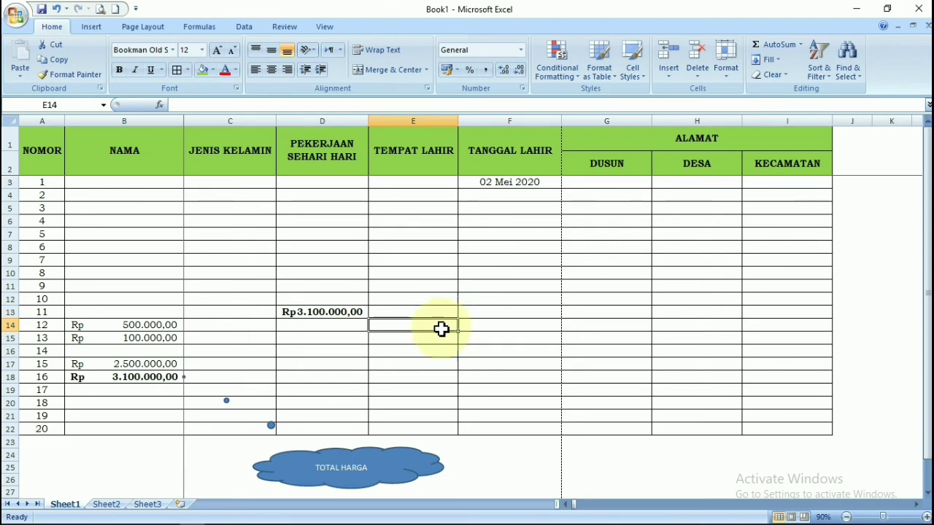
Insert a 3-D clustered column chart of the amount in D13, starting from the adjacent cell E14.
{"action": "left_click", "coordinate": [106, 30]}
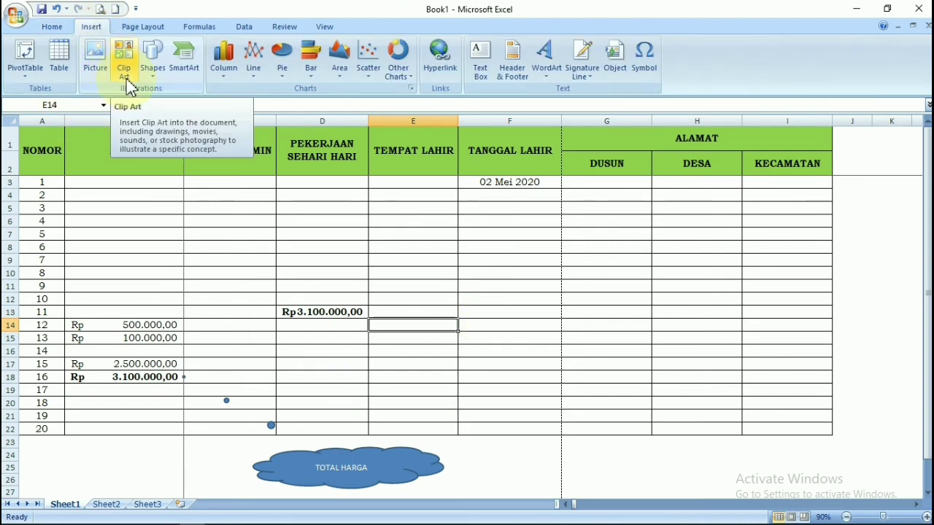
{"action": "left_click", "coordinate": [226, 84]}
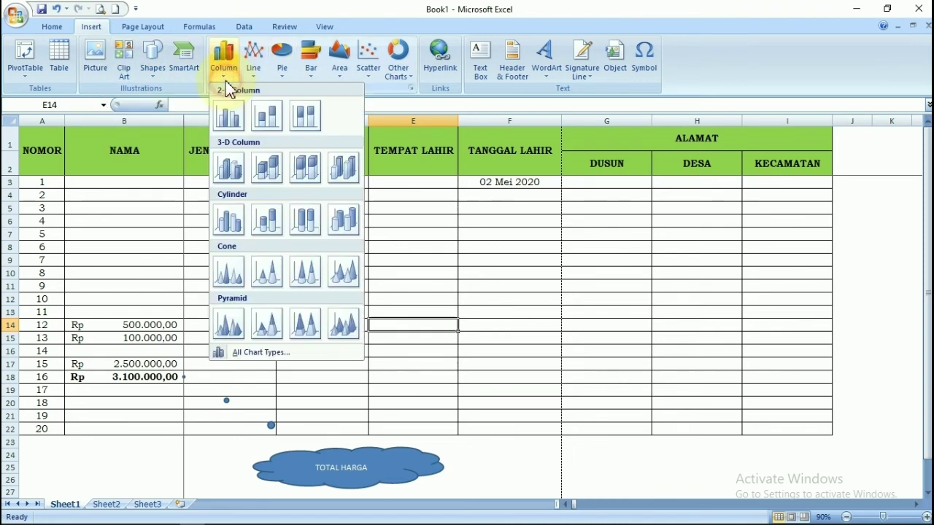
{"action": "left_click", "coordinate": [232, 173]}
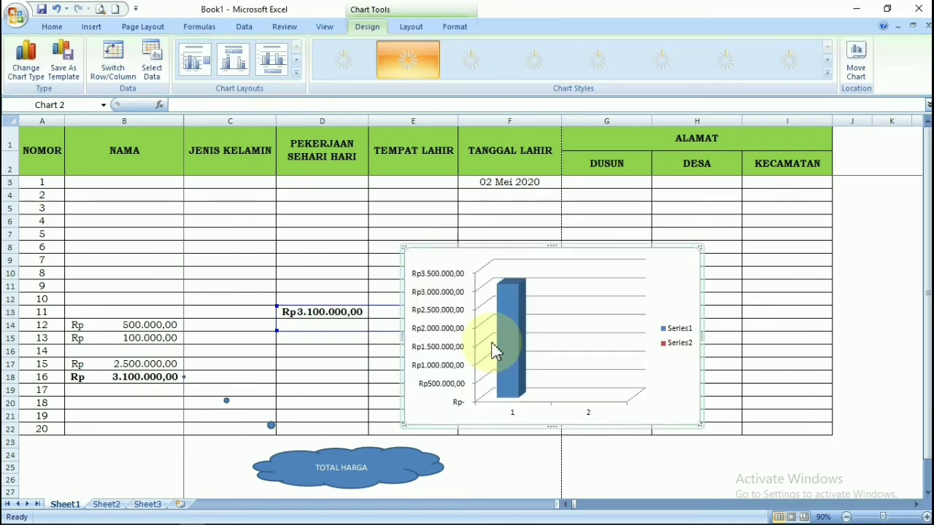
{"action": "scroll", "coordinate": [562, 350], "scroll_direction": "down", "scroll_amount": 2}
{"action": "scroll", "coordinate": [560, 347], "scroll_direction": "up", "scroll_amount": 2}
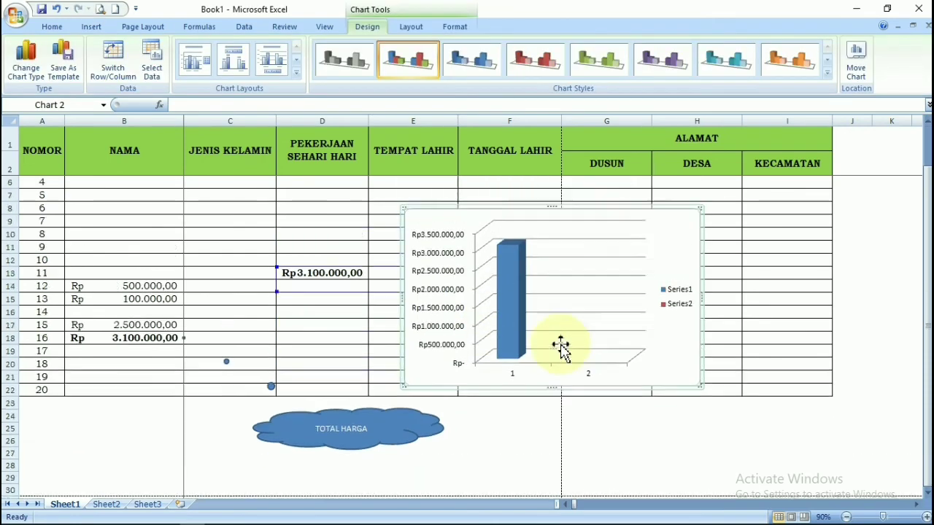
Move the column chart below the TOTAL HARGA callout so it starts at row 31 in columns C to F.
{"action": "left_click_drag", "start_coordinate": [618, 247], "coordinate": [400, 444]}
{"action": "scroll", "coordinate": [623, 334], "scroll_direction": "down", "scroll_amount": 5}
{"action": "left_click", "coordinate": [677, 357]}
{"action": "scroll", "coordinate": [674, 368], "scroll_direction": "up", "scroll_amount": 4}
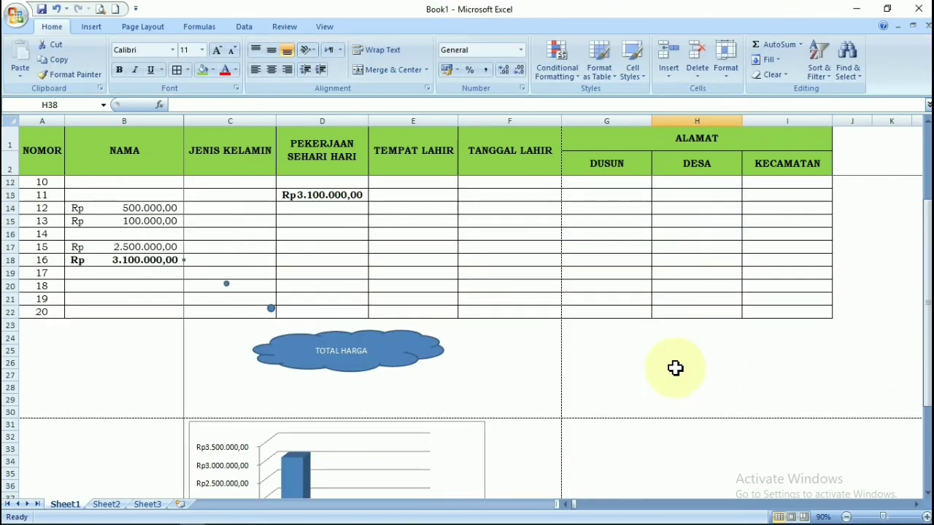
{"action": "scroll", "coordinate": [629, 368], "scroll_direction": "down", "scroll_amount": 3}
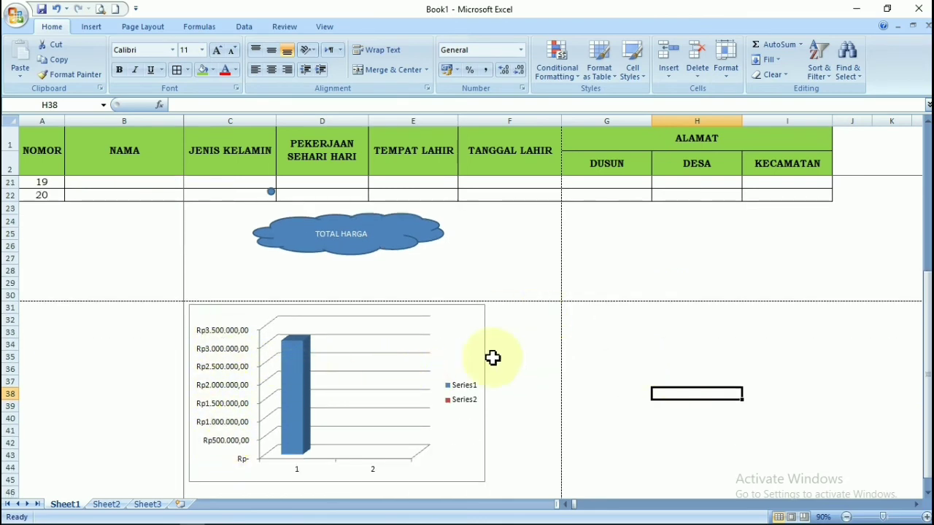
{"action": "scroll", "coordinate": [462, 365], "scroll_direction": "up", "scroll_amount": 6}
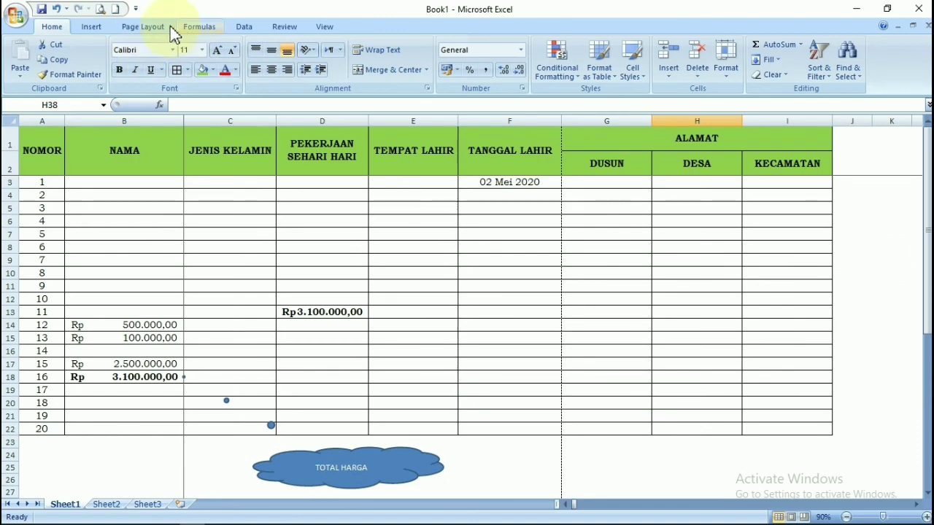
{"action": "left_click", "coordinate": [157, 29]}
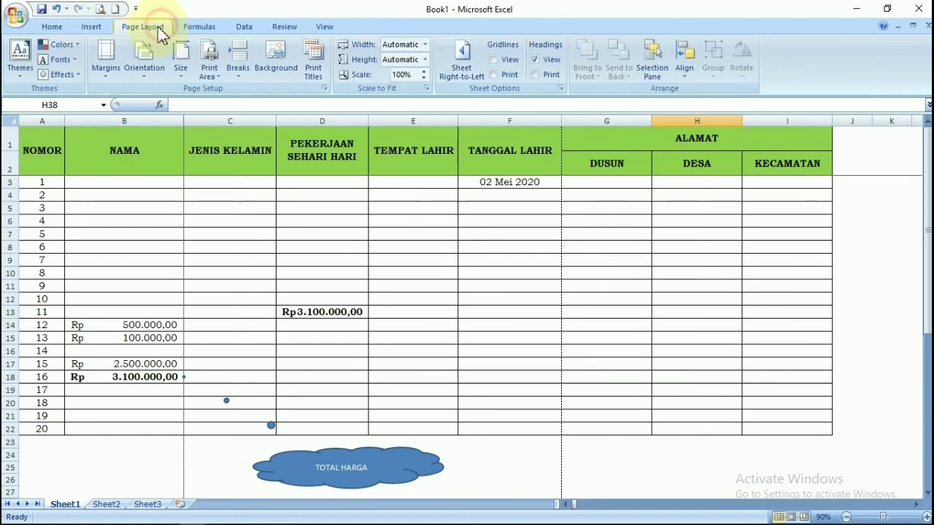
{"action": "left_click", "coordinate": [95, 28]}
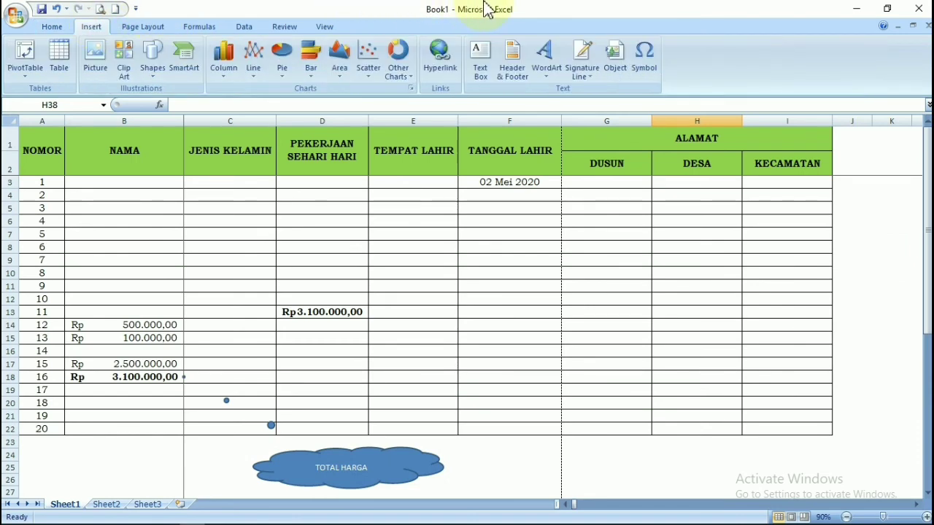
{"action": "mouse_move", "coordinate": [481, 10]}
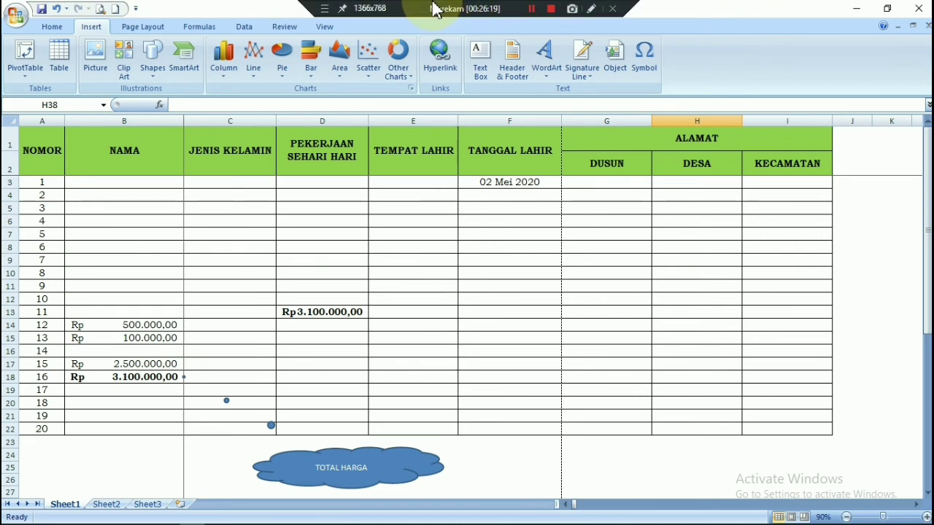
Check the sheet's first page in Print Preview, then return to the worksheet.
{"action": "left_click", "coordinate": [560, 313]}
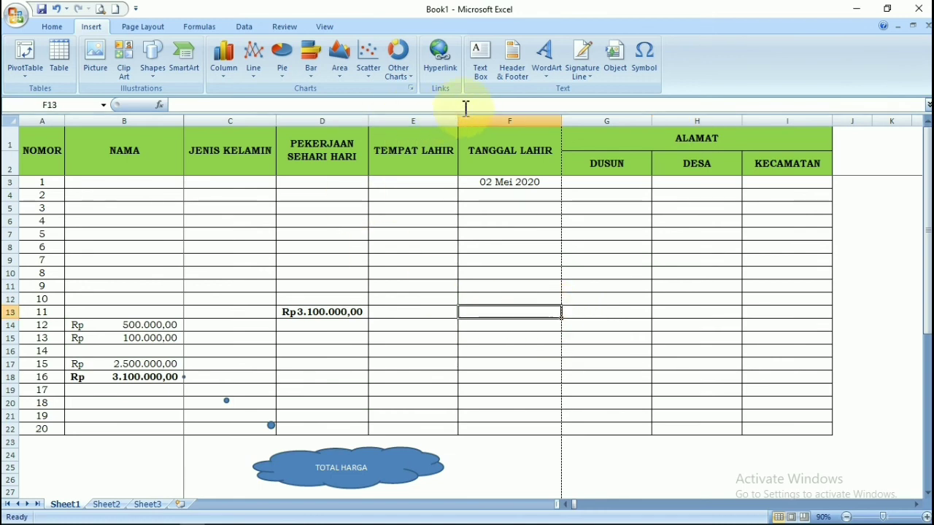
{"action": "left_click", "coordinate": [102, 10]}
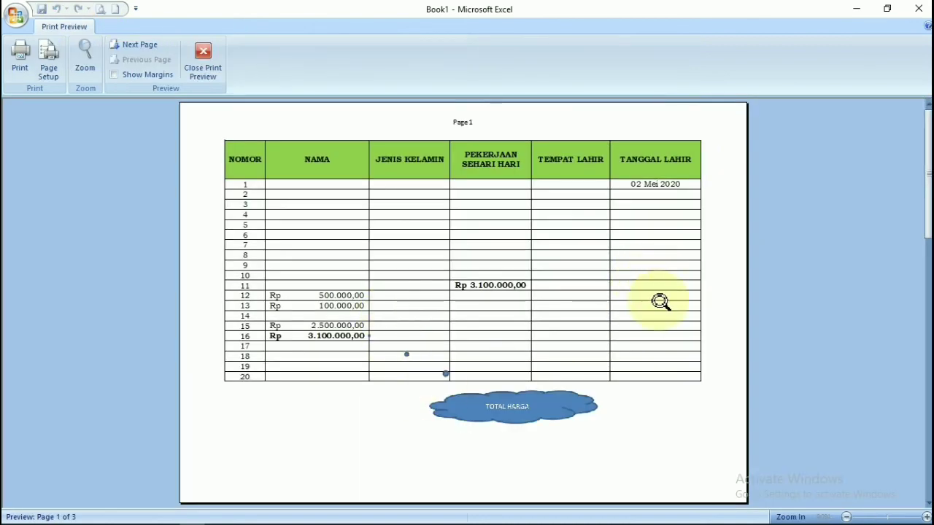
{"action": "left_click", "coordinate": [202, 77]}
Delete the column chart below the TOTAL HARGA callout.
{"action": "scroll", "coordinate": [542, 387], "scroll_direction": "down", "scroll_amount": 5}
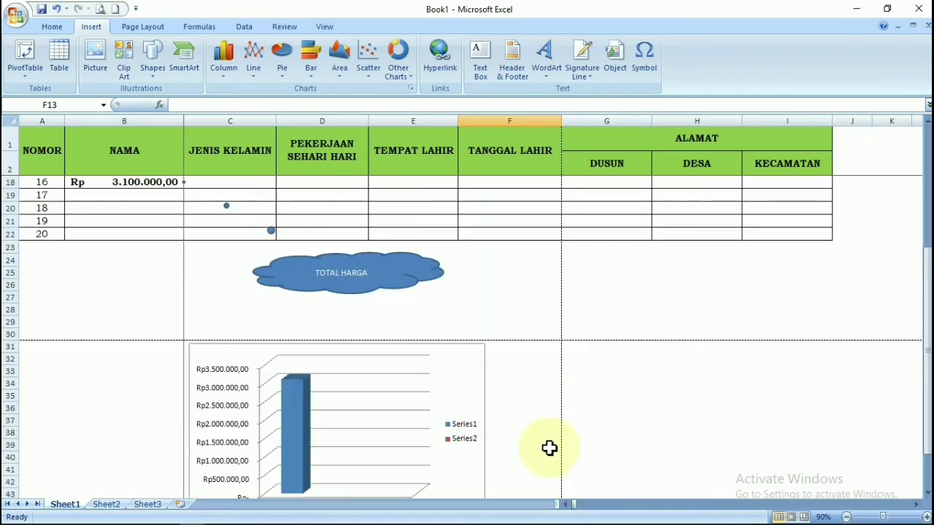
{"action": "left_click", "coordinate": [428, 347]}
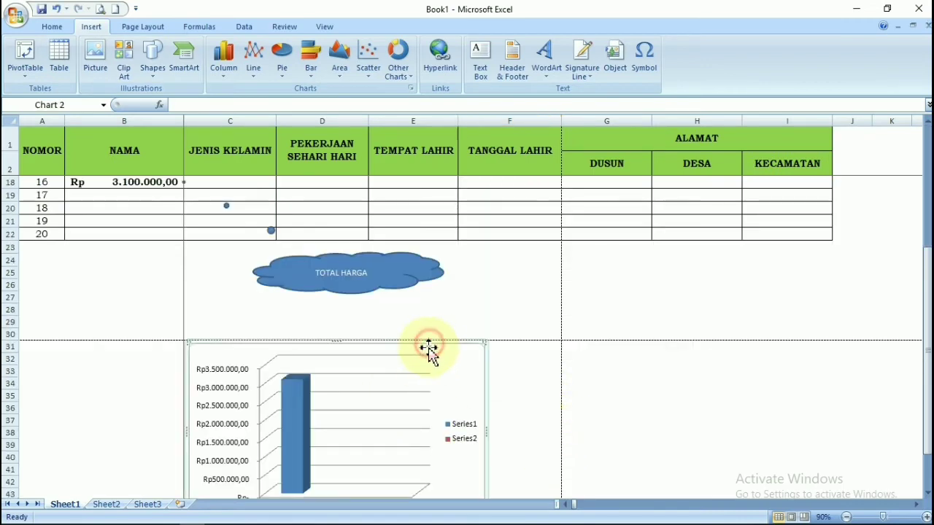
{"action": "key", "text": "Delete"}
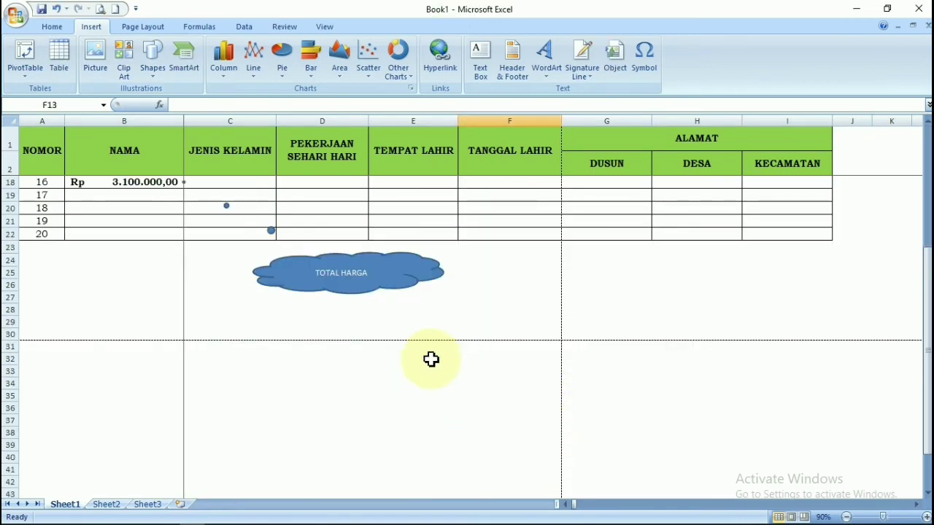
{"action": "scroll", "coordinate": [431, 358], "scroll_direction": "up", "scroll_amount": 5}
{"action": "scroll", "coordinate": [537, 425], "scroll_direction": "down", "scroll_amount": 4}
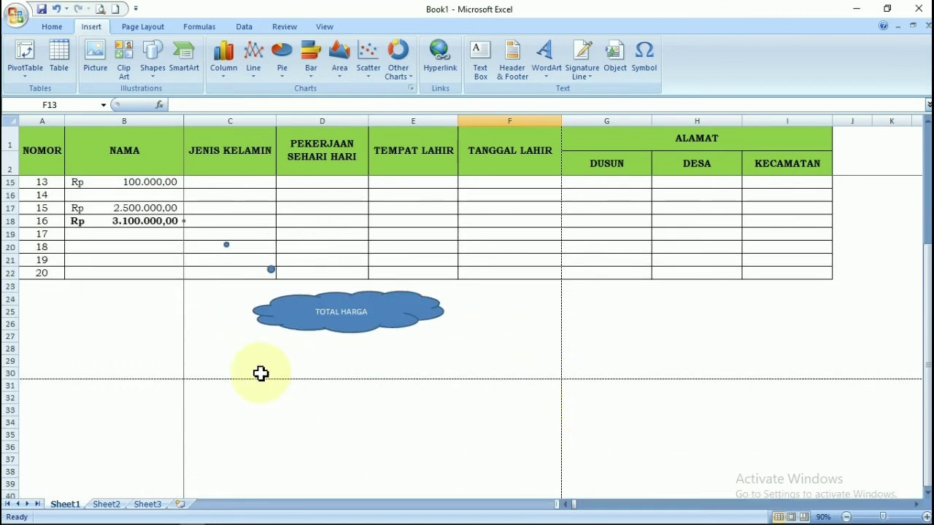
Select the range A1:F30 to examine how much of the table falls within the first printed page.
{"action": "scroll", "coordinate": [261, 374], "scroll_direction": "up", "scroll_amount": 4}
{"action": "left_click_drag", "start_coordinate": [38, 136], "coordinate": [515, 407]}
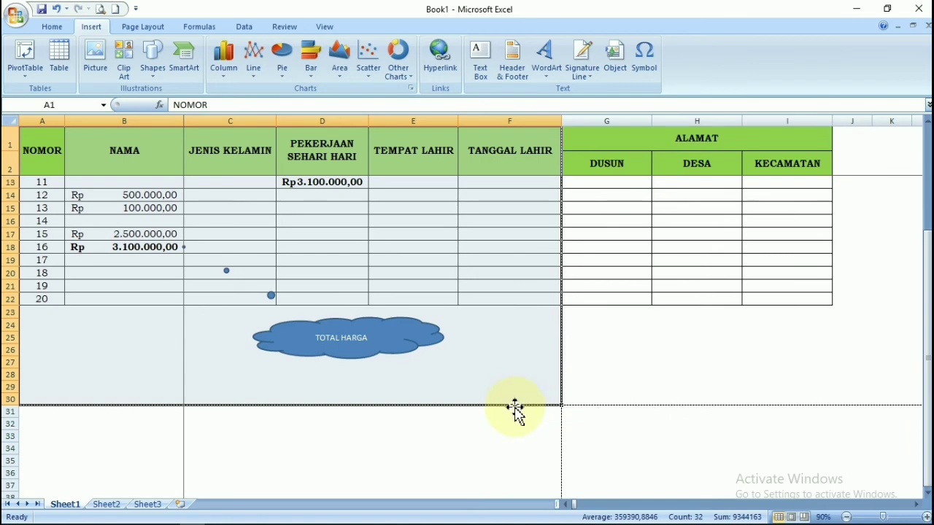
{"action": "scroll", "coordinate": [261, 486], "scroll_direction": "up", "scroll_amount": 3}
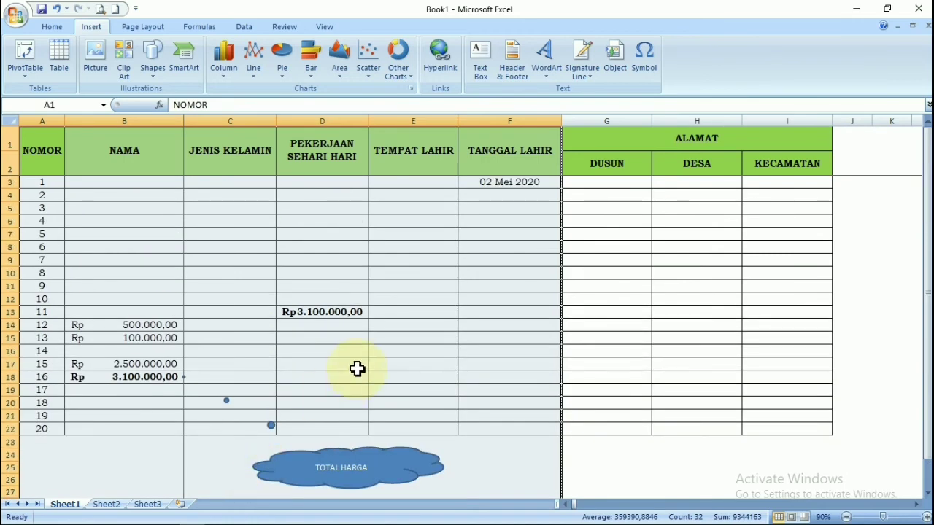
{"action": "left_click", "coordinate": [355, 313]}
{"action": "left_click", "coordinate": [232, 182]}
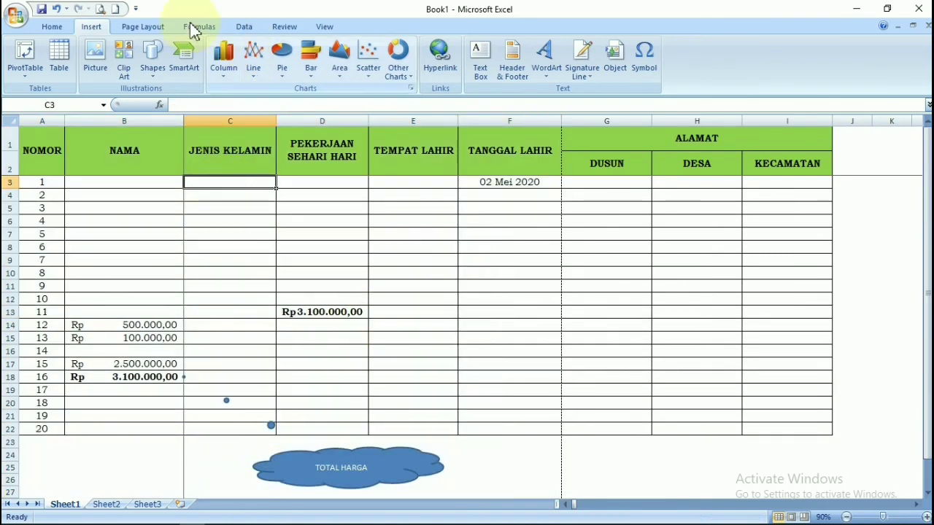
Unfreeze the panes so the header rows and the first columns move with the rest of the worksheet.
{"action": "left_click", "coordinate": [52, 27]}
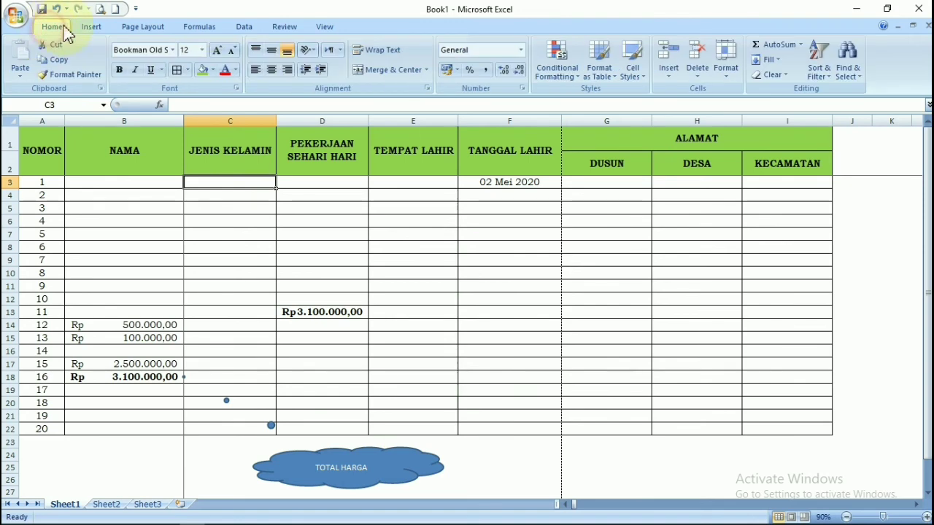
{"action": "left_click", "coordinate": [244, 29]}
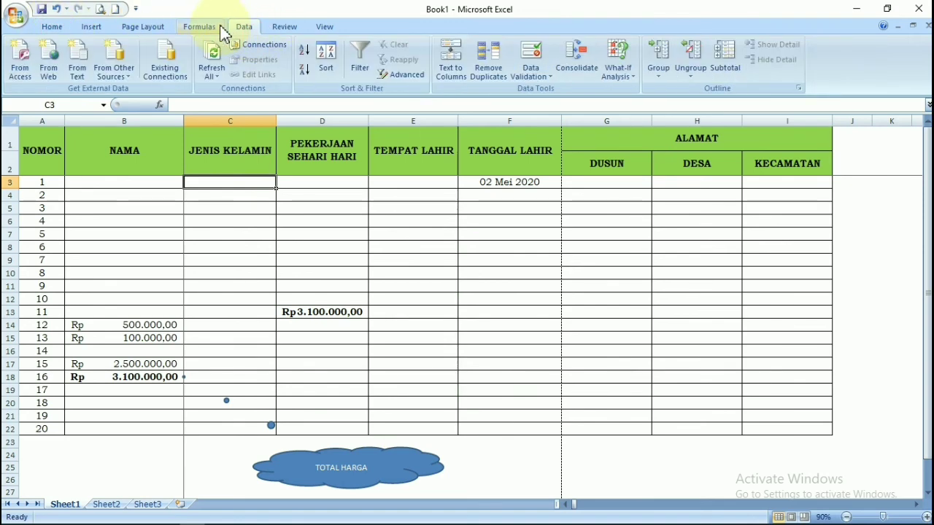
{"action": "left_click", "coordinate": [292, 28]}
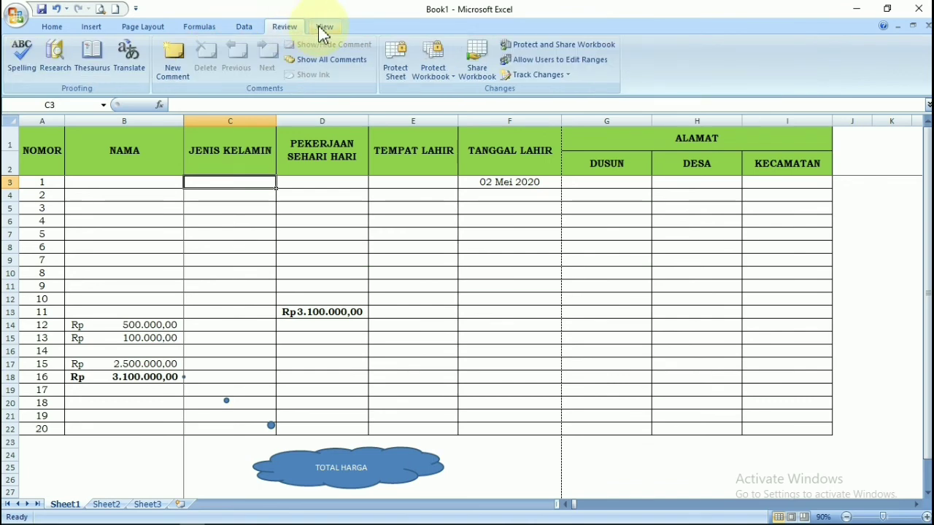
{"action": "left_click", "coordinate": [326, 28]}
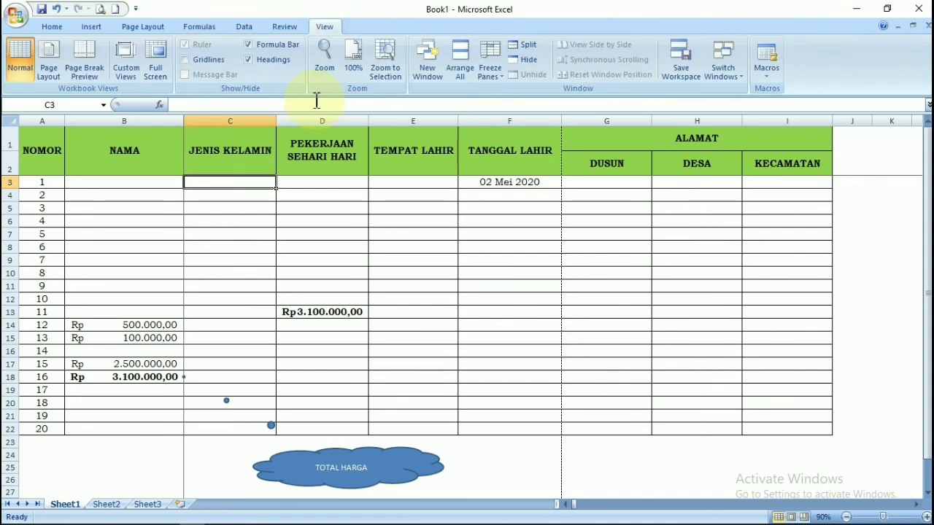
{"action": "left_click", "coordinate": [499, 86]}
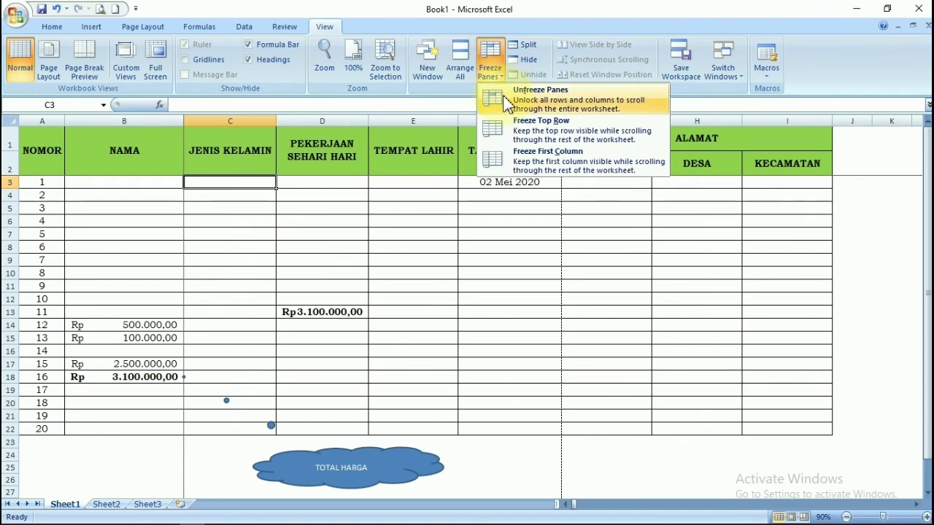
{"action": "left_click", "coordinate": [511, 94]}
Check the page-break lines on the unfrozen sheet and mark out the first page again by selecting A1:F30.
{"action": "scroll", "coordinate": [218, 430], "scroll_direction": "down", "scroll_amount": 3}
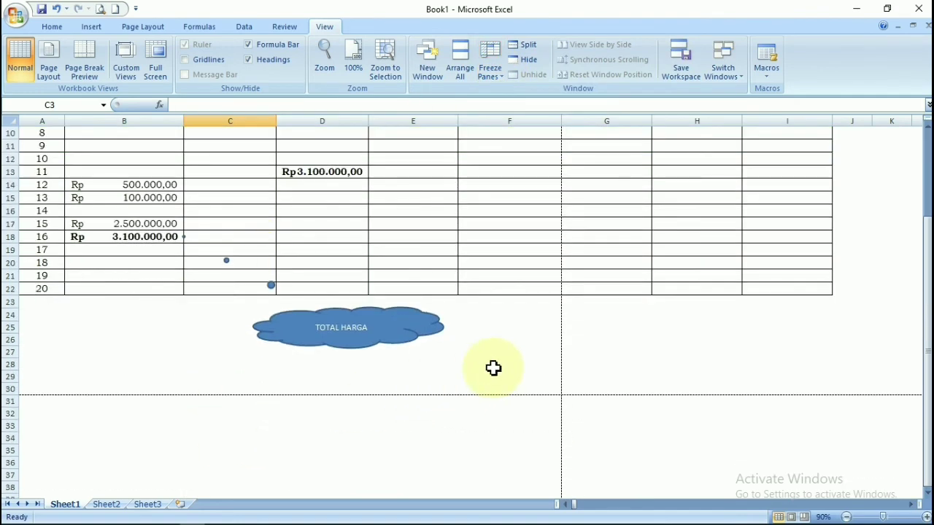
{"action": "scroll", "coordinate": [493, 369], "scroll_direction": "up", "scroll_amount": 3}
{"action": "scroll", "coordinate": [536, 438], "scroll_direction": "down", "scroll_amount": 1}
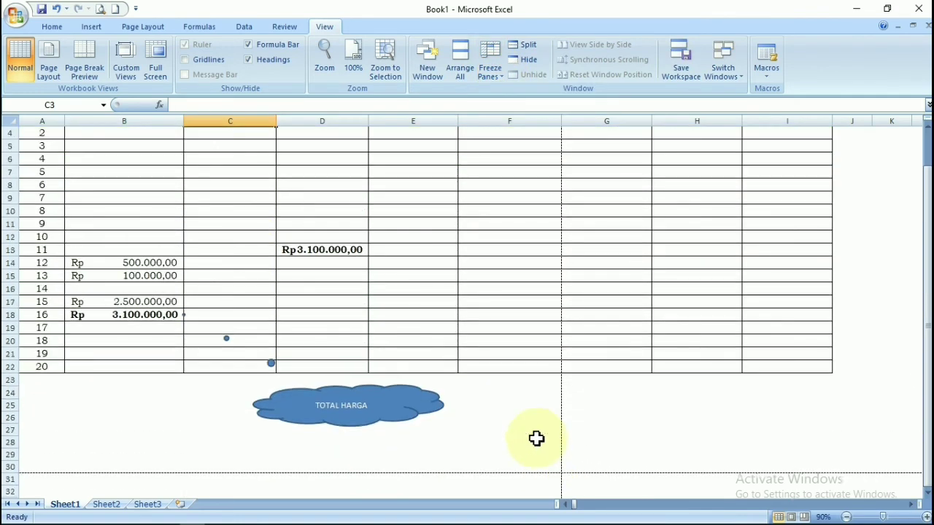
{"action": "scroll", "coordinate": [536, 439], "scroll_direction": "up", "scroll_amount": 1}
{"action": "left_click_drag", "start_coordinate": [42, 150], "coordinate": [505, 475]}
{"action": "scroll", "coordinate": [507, 469], "scroll_direction": "down", "scroll_amount": 3}
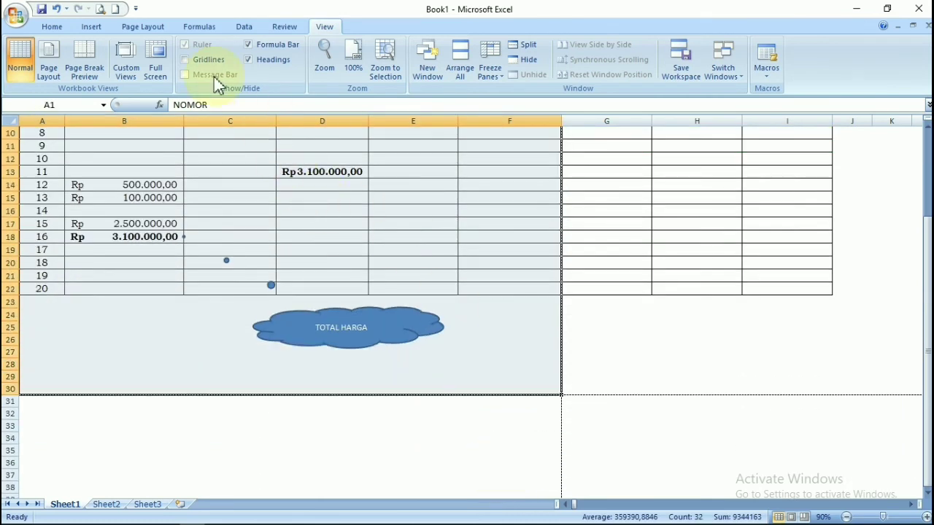
Review the orientation, scaling, paper size and margins in Page Setup.
{"action": "left_click", "coordinate": [152, 27]}
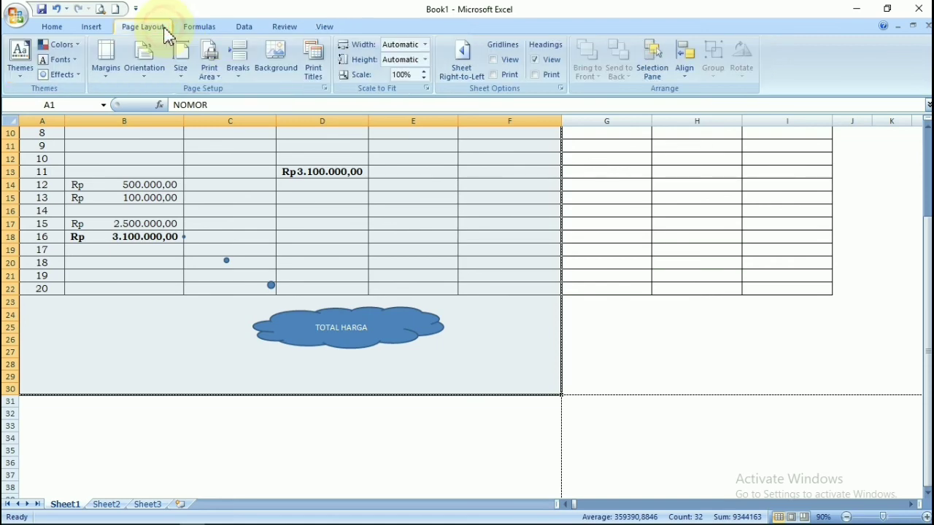
{"action": "left_click", "coordinate": [324, 87]}
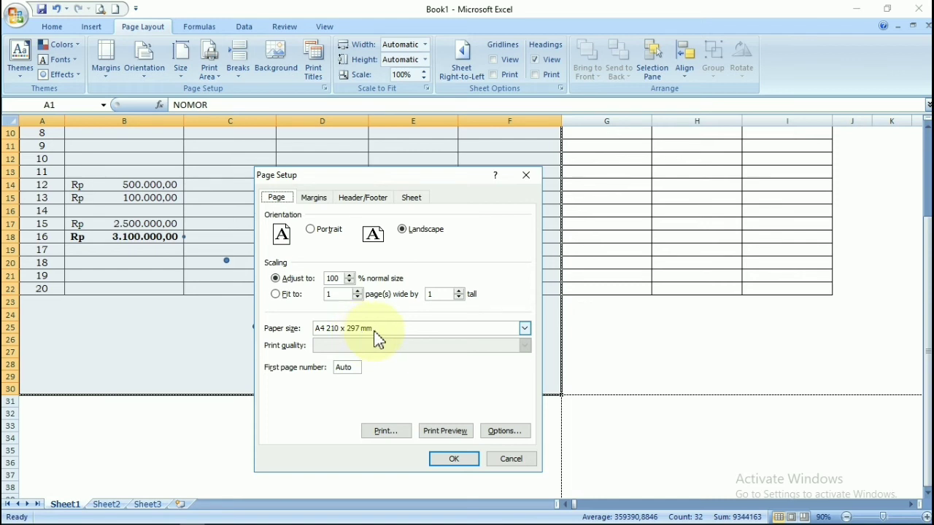
{"action": "left_click", "coordinate": [319, 199]}
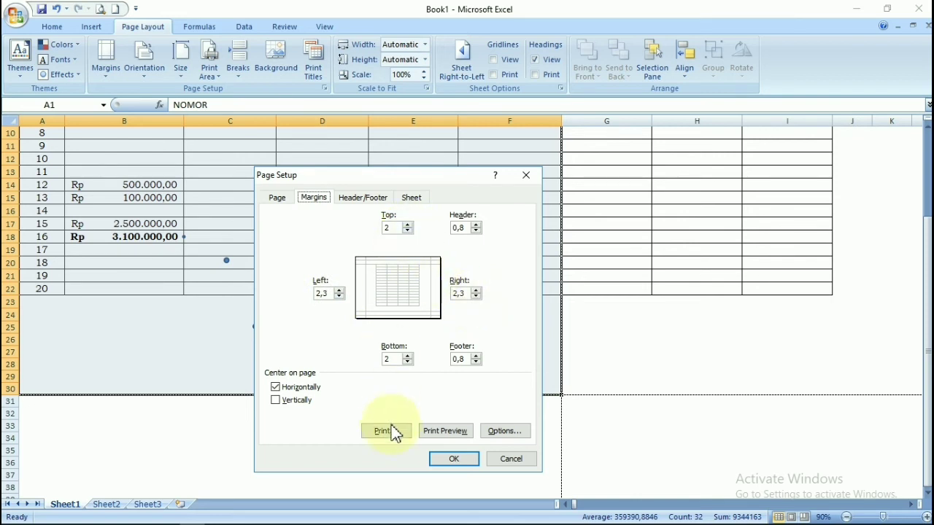
{"action": "left_click", "coordinate": [453, 459]}
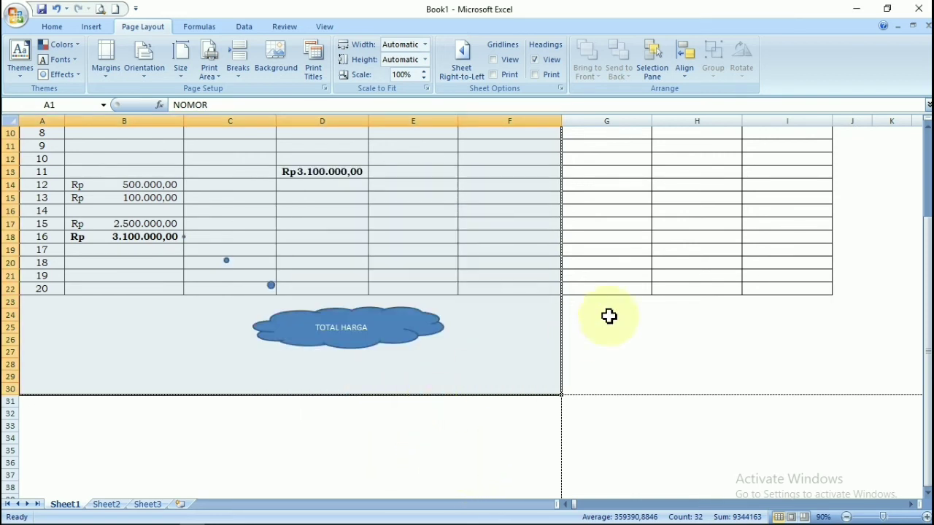
Select A1:F61 to examine how columns A to F extend across the page break, then clear the selection.
{"action": "left_click", "coordinate": [608, 316]}
{"action": "scroll", "coordinate": [445, 325], "scroll_direction": "up", "scroll_amount": 3}
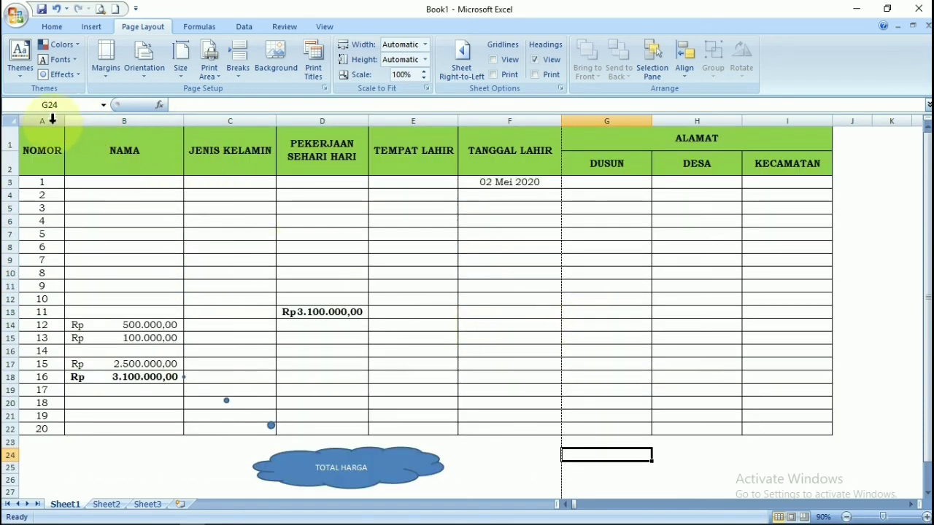
{"action": "left_click_drag", "start_coordinate": [38, 150], "coordinate": [543, 264]}
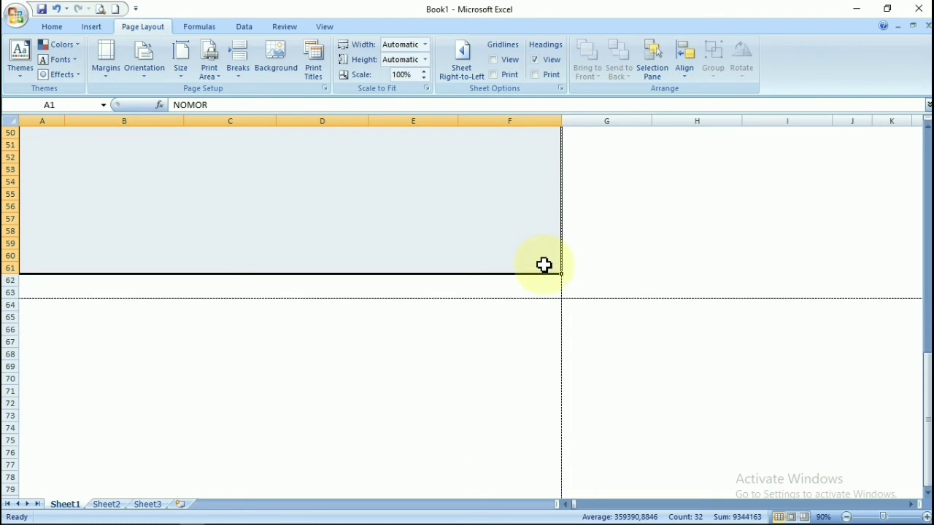
{"action": "scroll", "coordinate": [545, 292], "scroll_direction": "up", "scroll_amount": 16}
{"action": "left_click", "coordinate": [685, 260]}
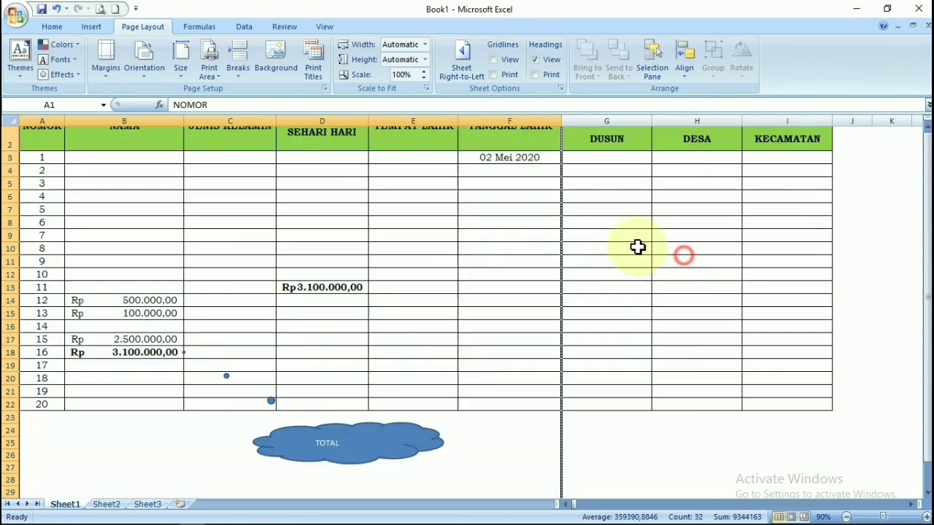
Try print scalings of 80%, 60% and 70% to fit all the table's columns on one page.
{"action": "left_click", "coordinate": [324, 89]}
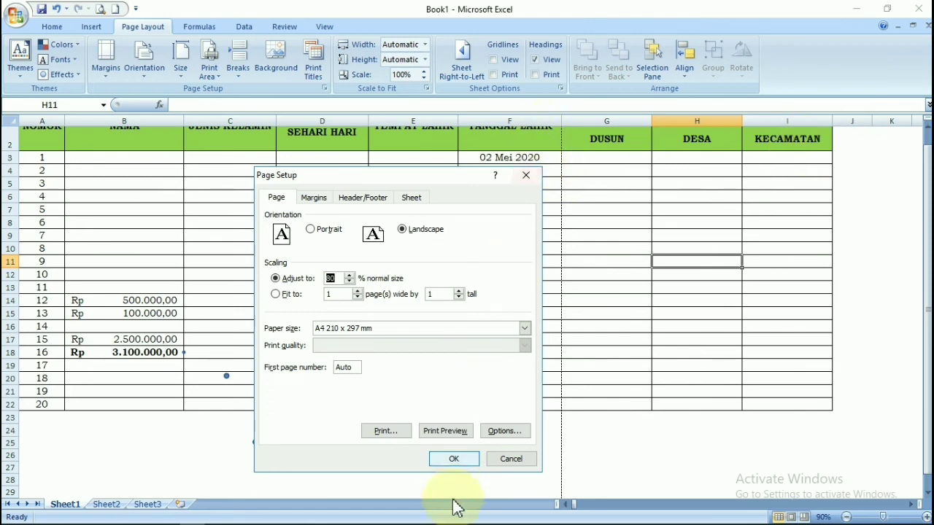
{"action": "left_click", "coordinate": [455, 459]}
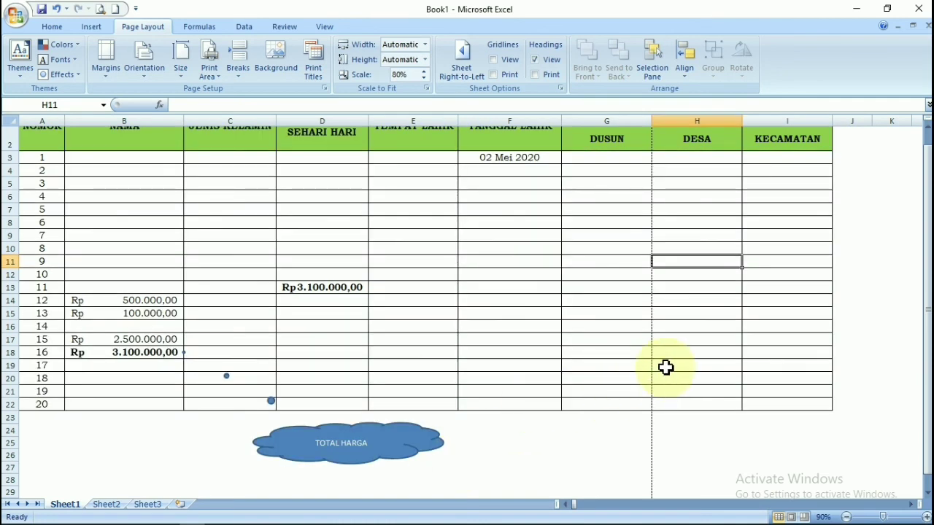
{"action": "scroll", "coordinate": [666, 367], "scroll_direction": "up", "scroll_amount": 1}
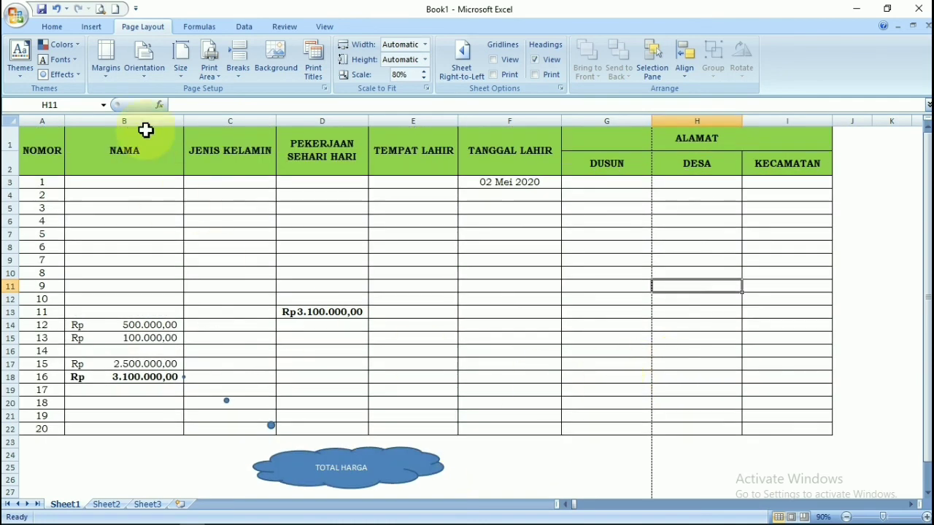
{"action": "left_click", "coordinate": [325, 88]}
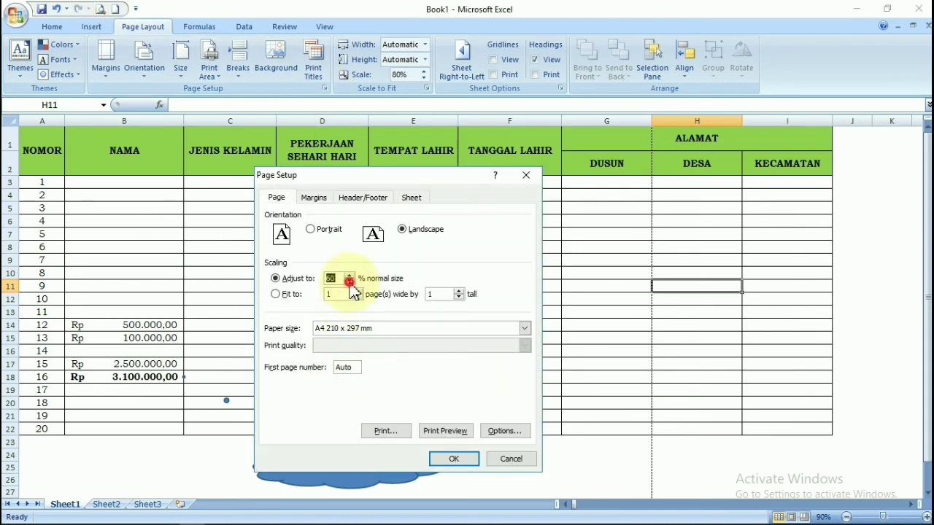
{"action": "left_click", "coordinate": [453, 459]}
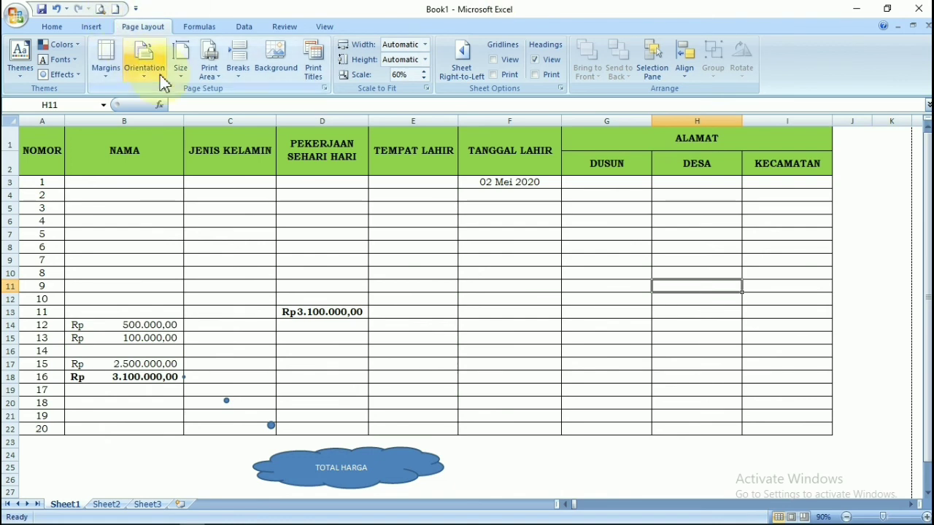
{"action": "left_click", "coordinate": [325, 88]}
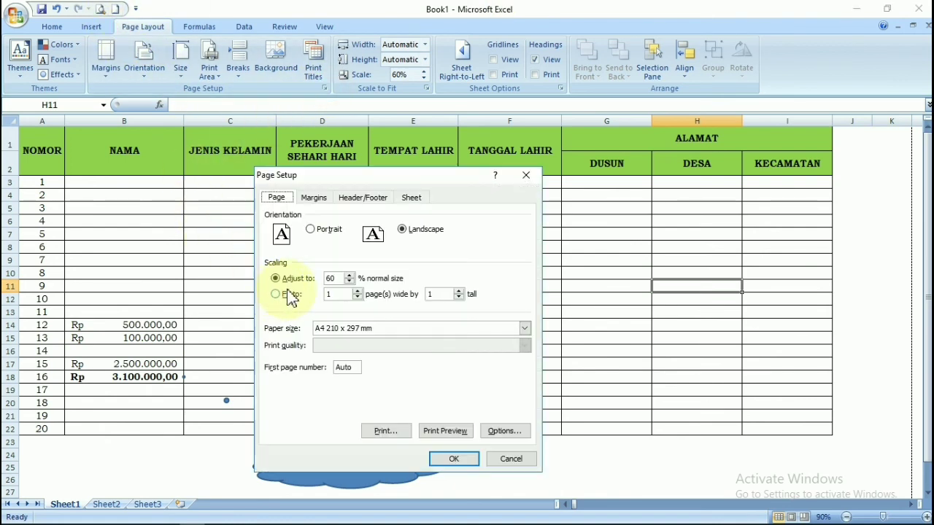
{"action": "left_click", "coordinate": [453, 459]}
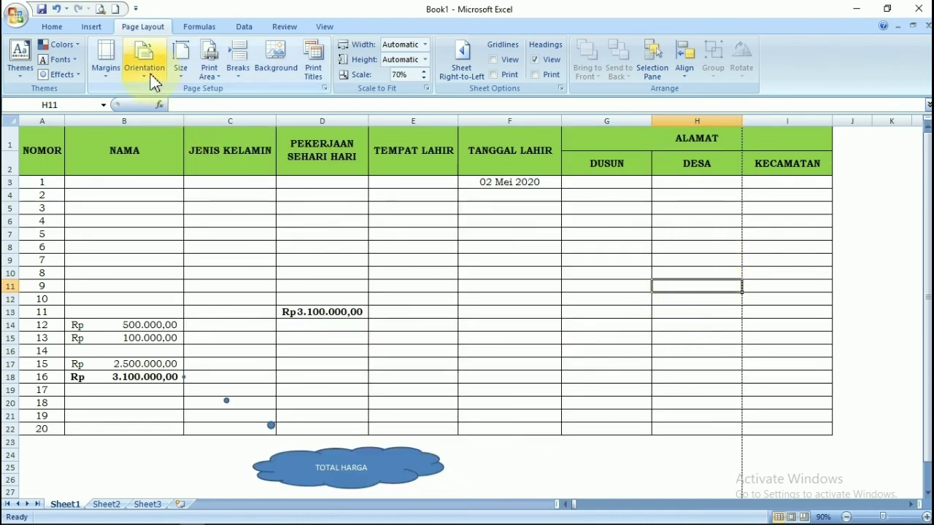
Set the print scaling to 65% and check that the vertical page break follows column I.
{"action": "left_click", "coordinate": [324, 87]}
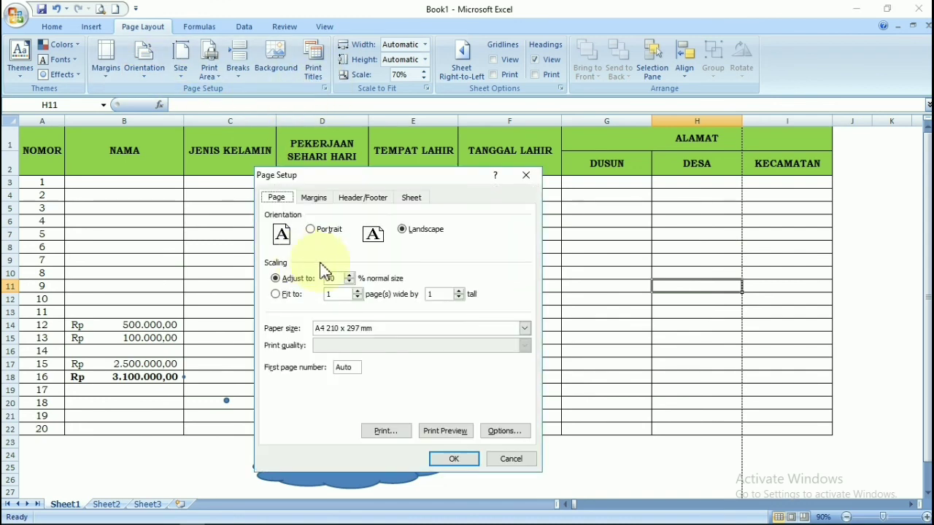
{"action": "left_click", "coordinate": [456, 457]}
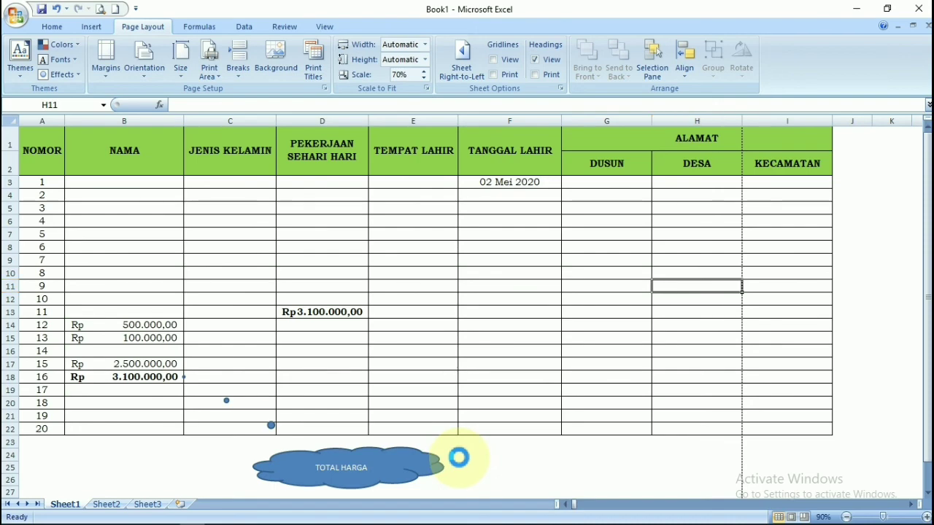
{"action": "left_click", "coordinate": [790, 309]}
{"action": "scroll", "coordinate": [411, 451], "scroll_direction": "down", "scroll_amount": 9}
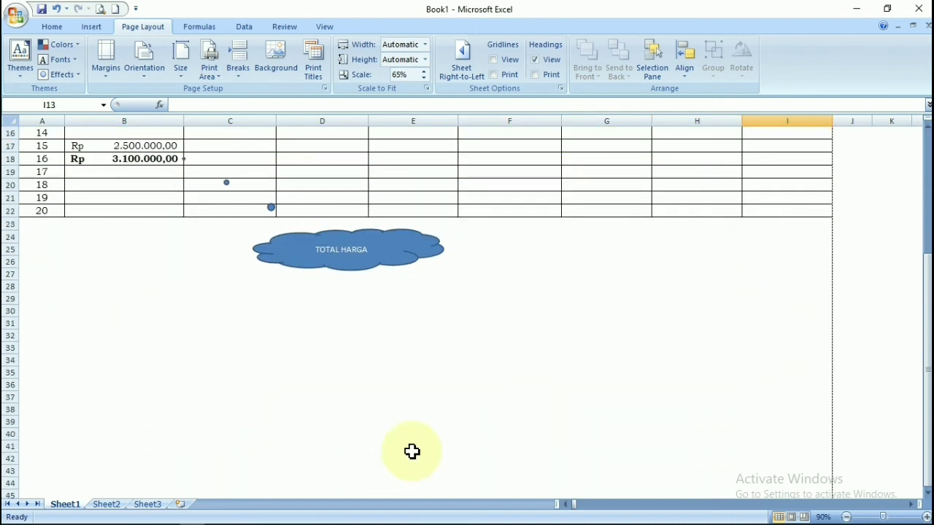
{"action": "scroll", "coordinate": [394, 442], "scroll_direction": "up", "scroll_amount": 9}
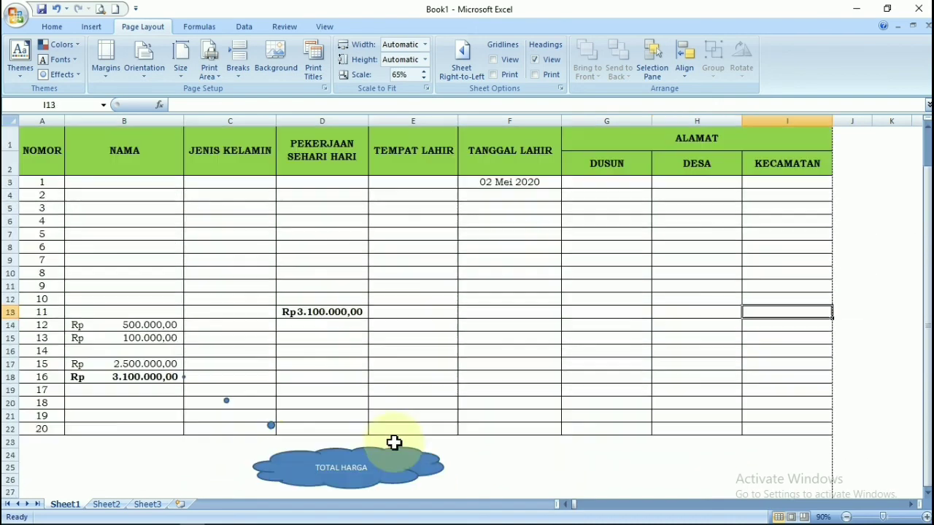
Select A1:I48 to examine the full extent of the rescaled first page.
{"action": "left_click_drag", "start_coordinate": [46, 160], "coordinate": [737, 279]}
{"action": "scroll", "coordinate": [729, 313], "scroll_direction": "up", "scroll_amount": 5}
{"action": "scroll", "coordinate": [728, 313], "scroll_direction": "up", "scroll_amount": 7}
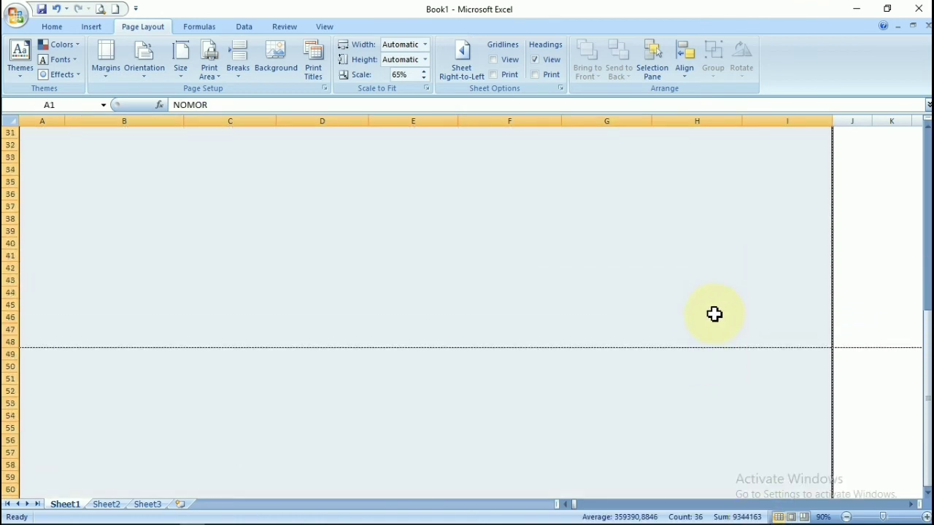
{"action": "key", "text": "shift+Up"}
{"action": "key", "text": "shift+Up"}
{"action": "key", "text": "shift+Up"}
{"action": "key", "text": "shift+Up"}
{"action": "key", "text": "shift+Up"}
{"action": "key", "text": "shift+Up"}
{"action": "key", "text": "shift+Up"}
{"action": "key", "text": "shift+Up"}
{"action": "key", "text": "shift+Up"}
{"action": "key", "text": "shift+Up"}
{"action": "key", "text": "shift+Up"}
{"action": "key", "text": "shift+Up"}
{"action": "key", "text": "shift+Up"}
{"action": "key", "text": "shift+Up"}
{"action": "key", "text": "shift+Up"}
{"action": "key", "text": "shift+Up"}
{"action": "key", "text": "shift+Up"}
{"action": "key", "text": "shift+Up"}
{"action": "key", "text": "shift+Up"}
{"action": "key", "text": "shift+Up"}
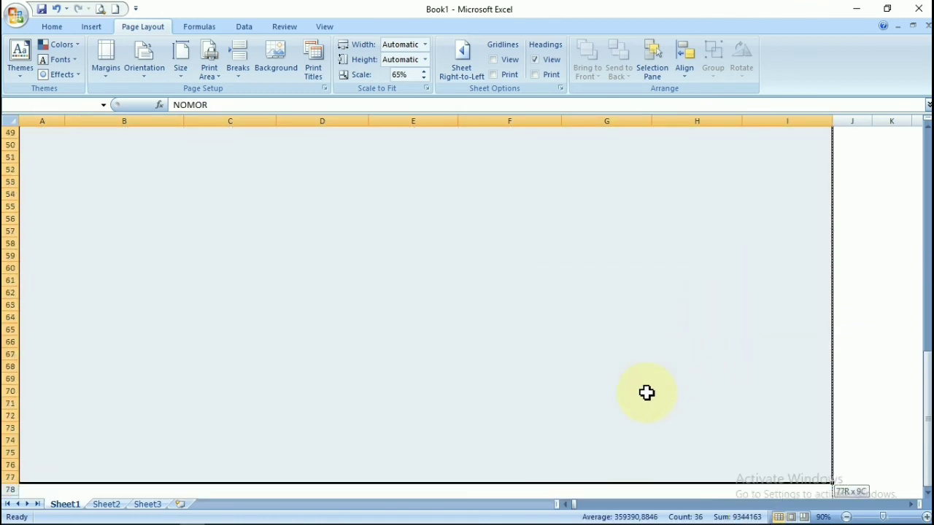
{"action": "key", "text": "shift+Down"}
{"action": "key", "text": "shift+Down"}
{"action": "key", "text": "shift+Down"}
{"action": "key", "text": "shift+Down"}
{"action": "key", "text": "shift+Down"}
{"action": "key", "text": "shift+Down"}
{"action": "key", "text": "shift+Down"}
{"action": "key", "text": "shift+Down"}
{"action": "key", "text": "shift+Down"}
{"action": "key", "text": "shift+Down"}
{"action": "key", "text": "shift+Down"}
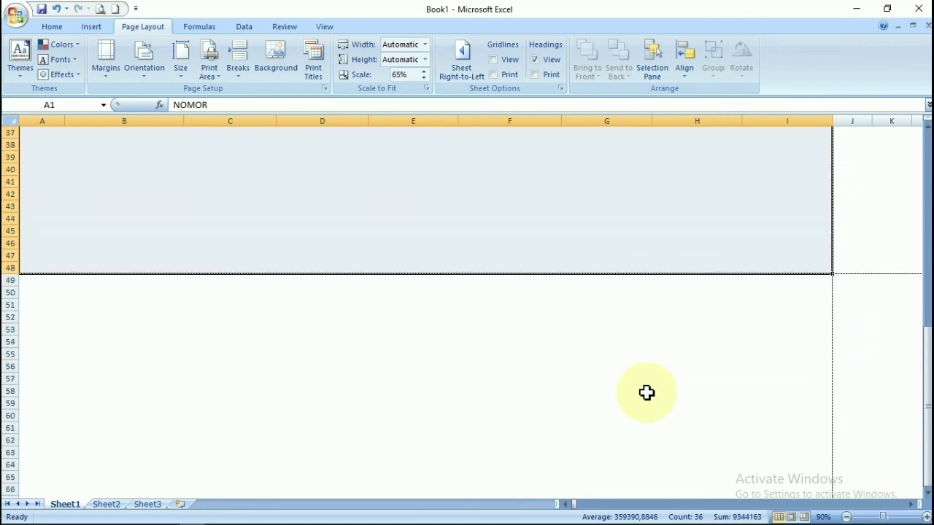
{"action": "scroll", "coordinate": [614, 408], "scroll_direction": "up", "scroll_amount": 12}
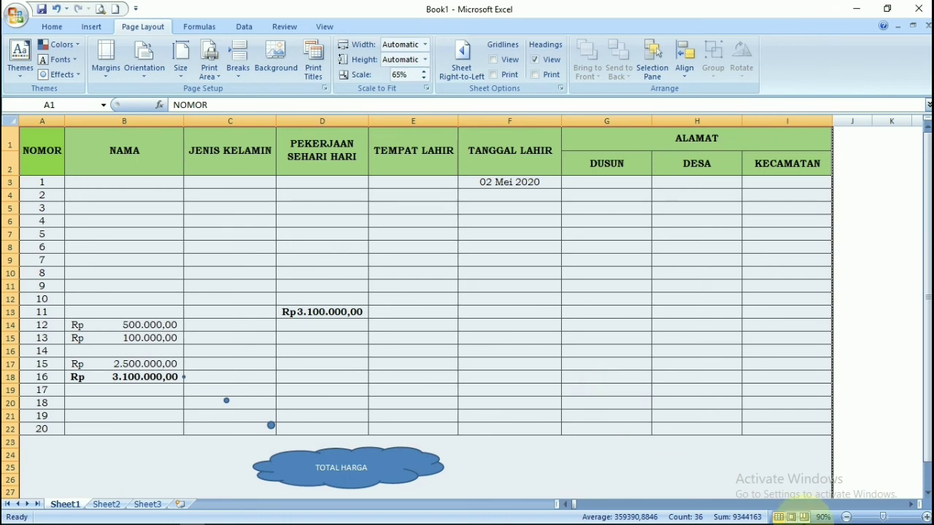
Clear the page selection and check the rescaled sheet in Print Preview.
{"action": "left_click", "coordinate": [891, 260]}
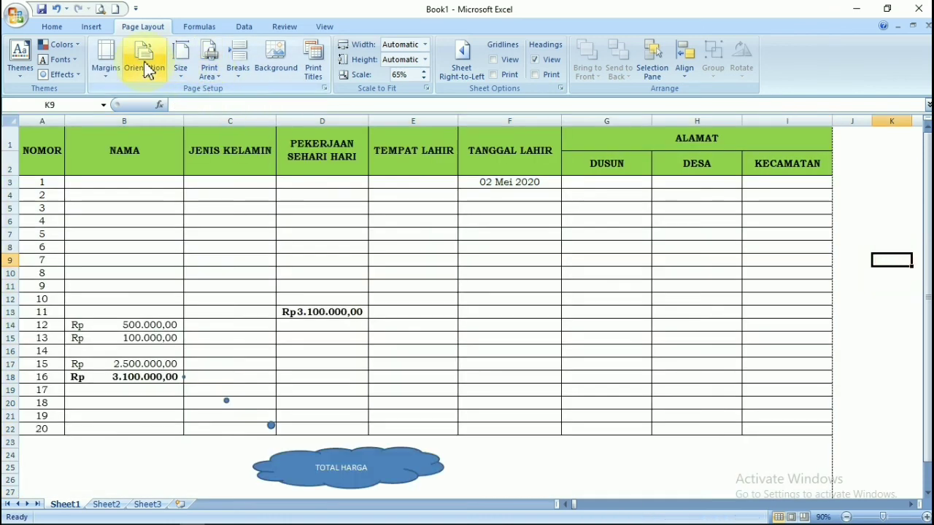
{"action": "left_click", "coordinate": [101, 9]}
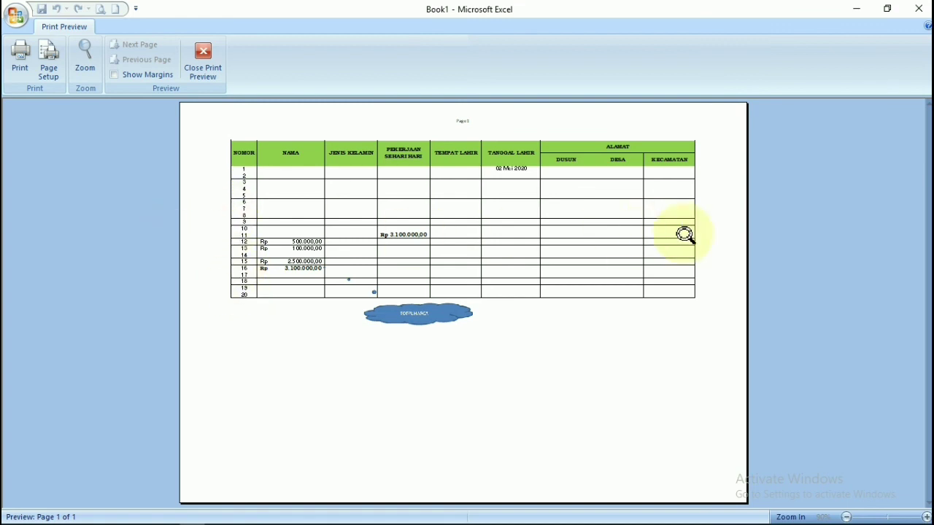
Turn off horizontal centering in the page margin settings and check the table's placement in the preview.
{"action": "left_click", "coordinate": [49, 71]}
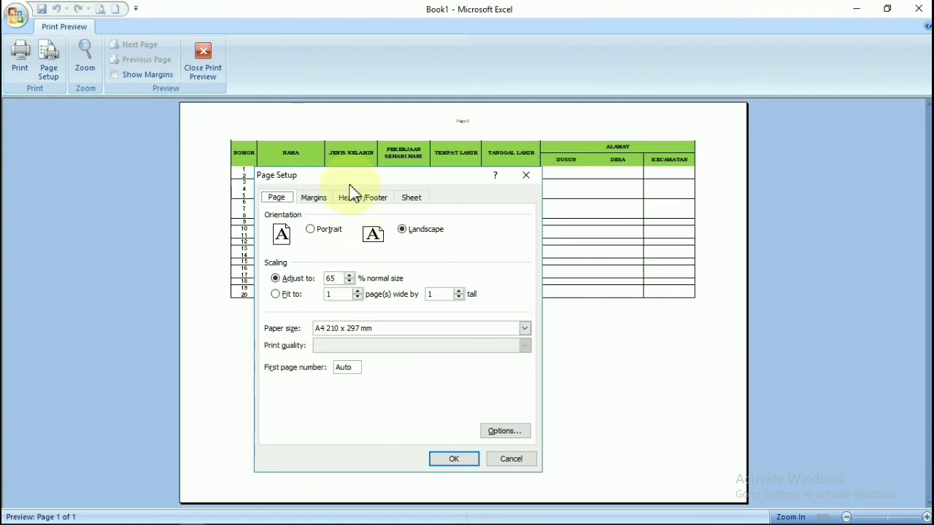
{"action": "left_click", "coordinate": [315, 199]}
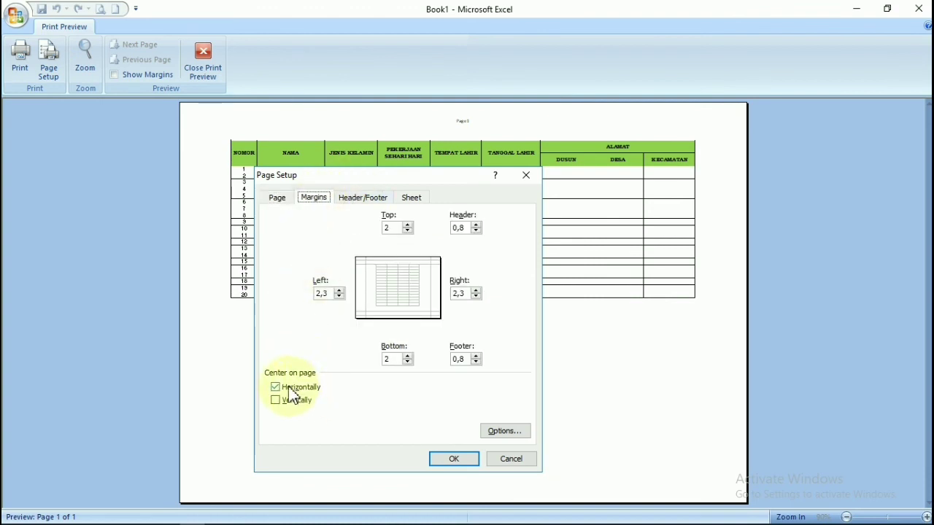
{"action": "left_click", "coordinate": [288, 387]}
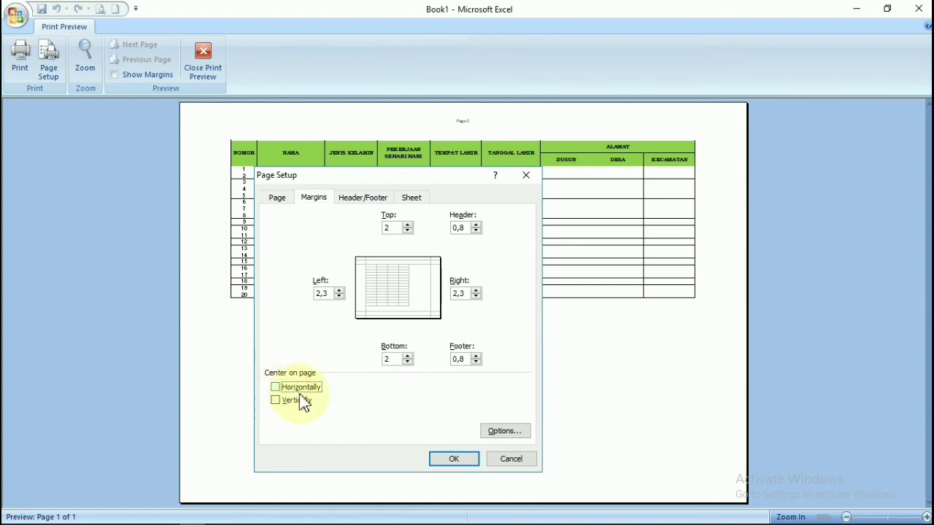
{"action": "left_click", "coordinate": [450, 459]}
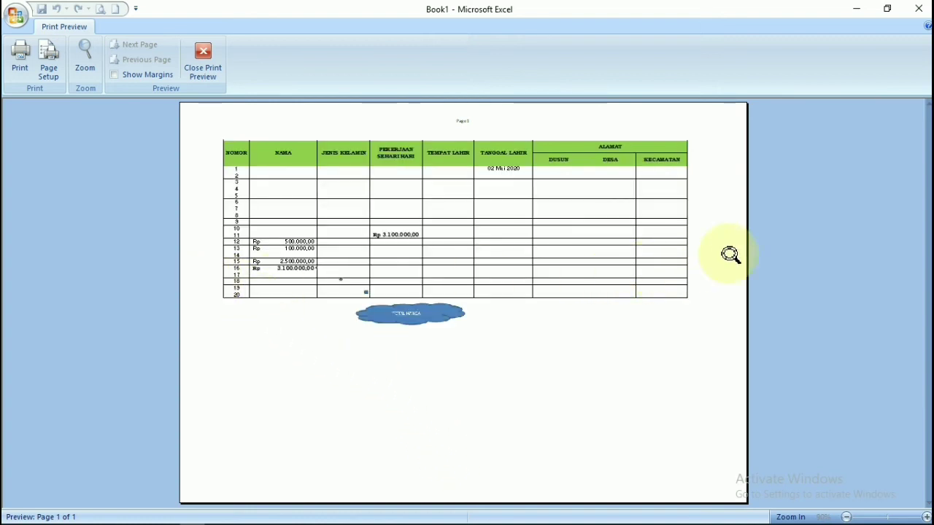
Turn horizontal centering on the page back on and apply it to the preview.
{"action": "left_click", "coordinate": [53, 75]}
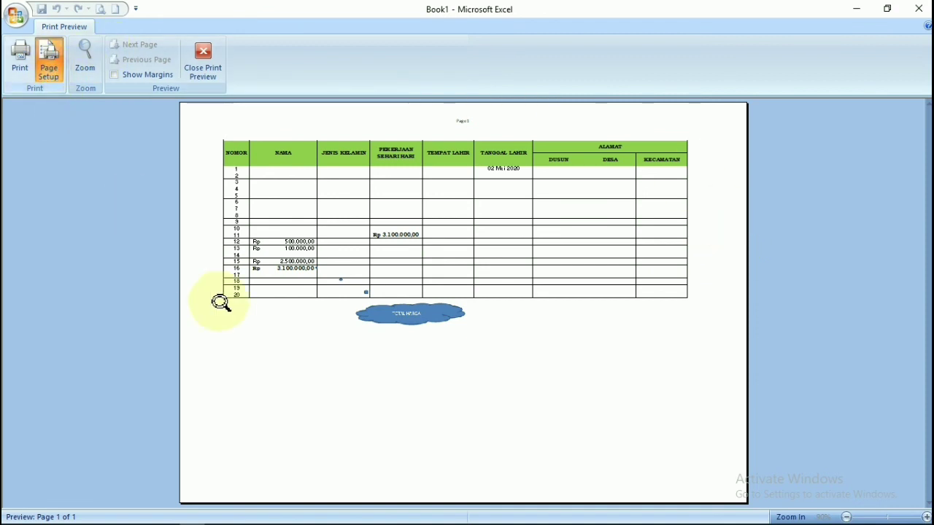
{"action": "left_click", "coordinate": [284, 388]}
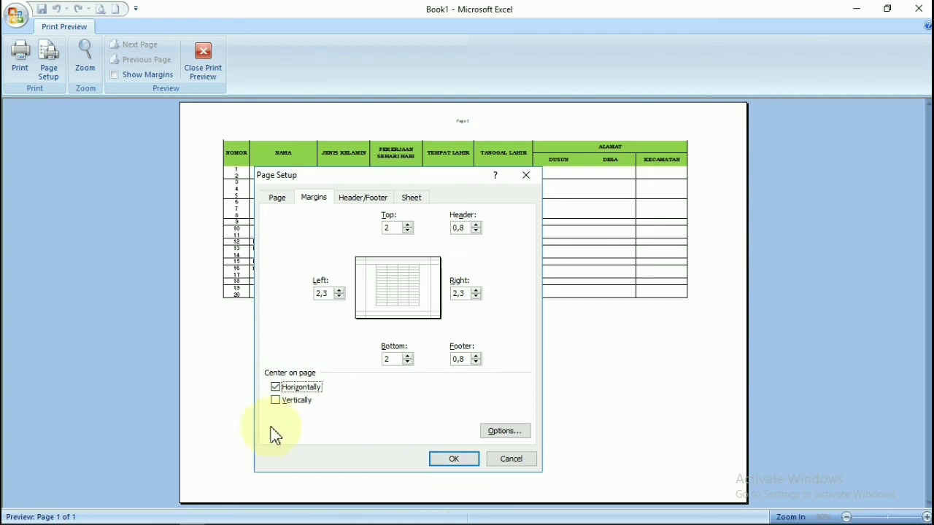
{"action": "left_click", "coordinate": [466, 461]}
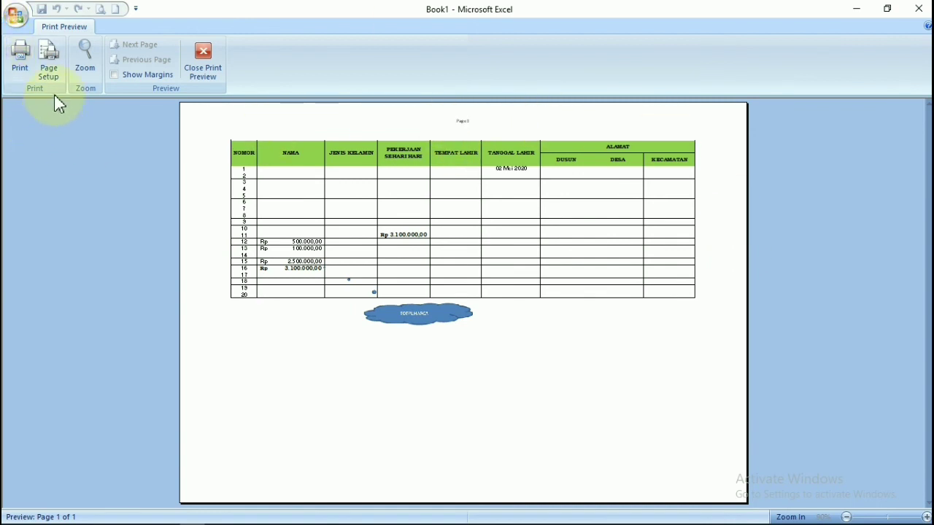
Center the table vertically on the page as well, then close Print Preview and return to the sheet.
{"action": "left_click", "coordinate": [50, 66]}
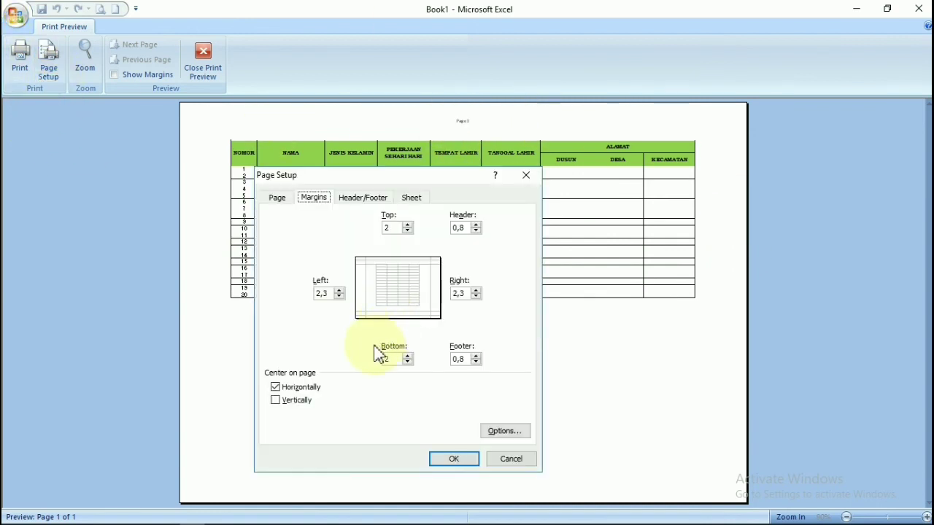
{"action": "left_click", "coordinate": [293, 400]}
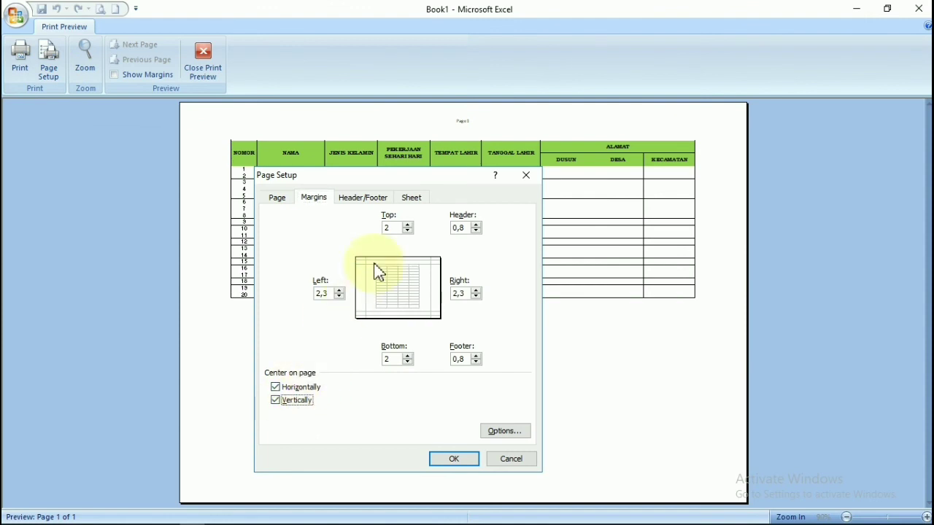
{"action": "left_click", "coordinate": [461, 460]}
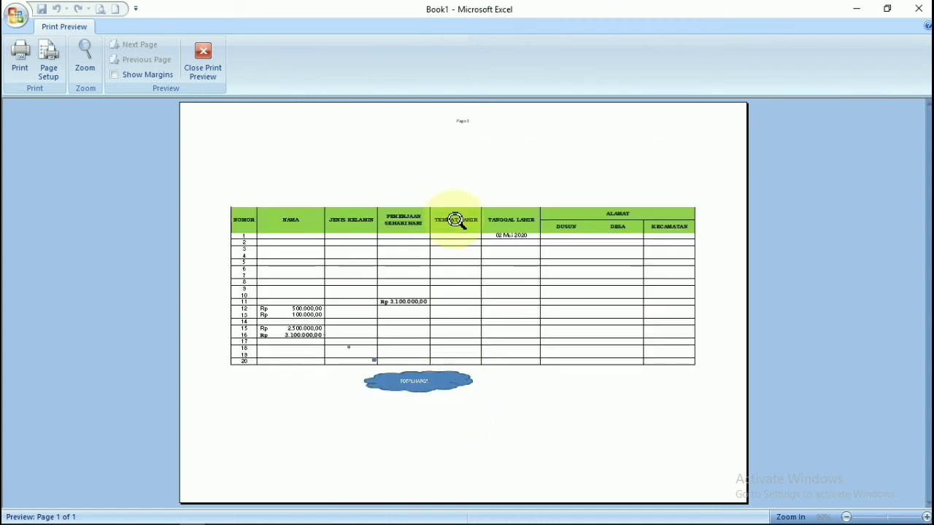
{"action": "left_click", "coordinate": [213, 75]}
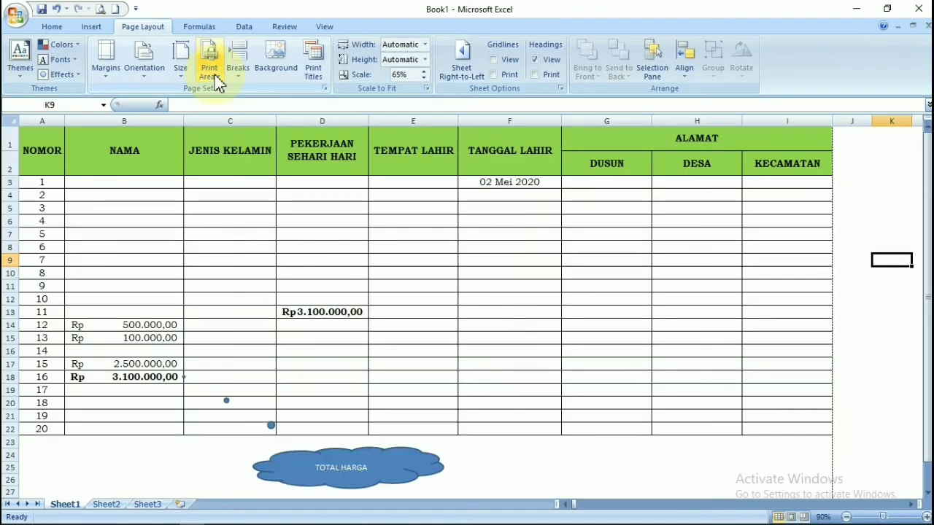
{"action": "left_click", "coordinate": [407, 321]}
Create a new blank workbook with the quick New command and switch back to the Book1 workbook.
{"action": "left_click", "coordinate": [136, 8]}
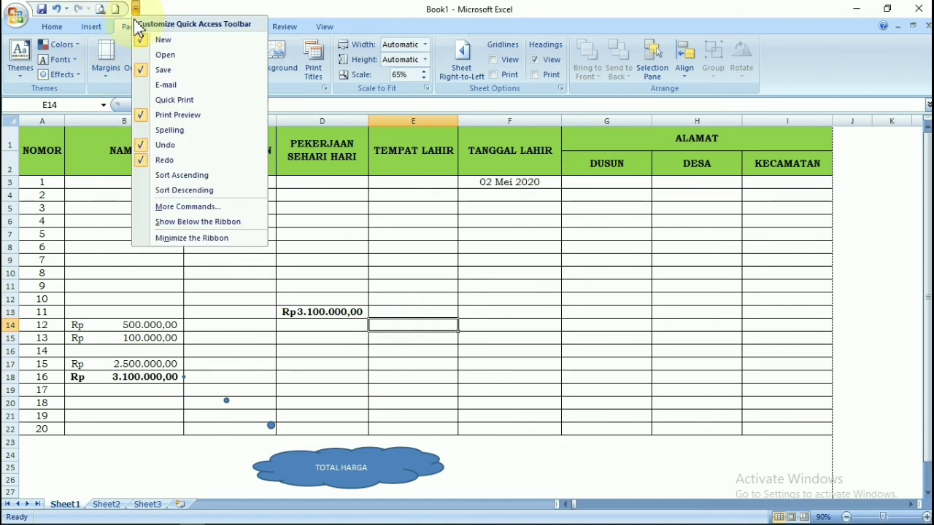
{"action": "left_click", "coordinate": [285, 8]}
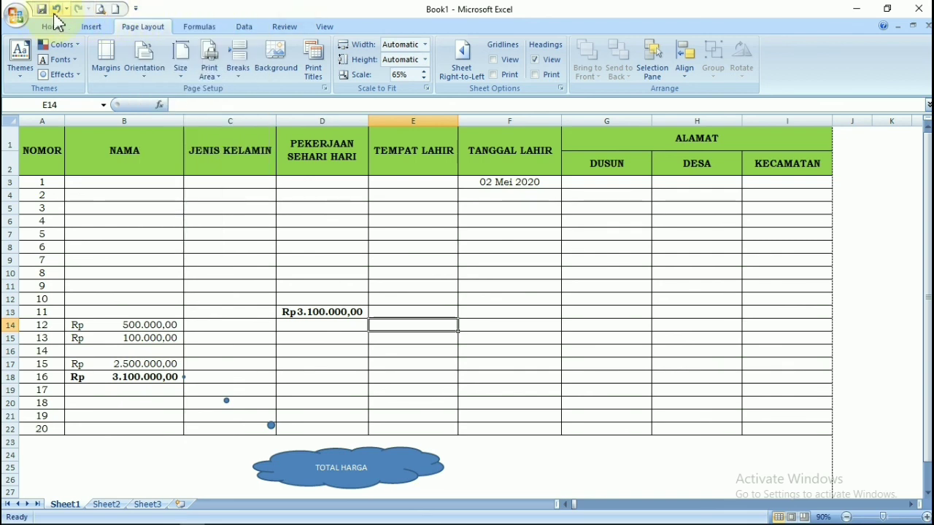
{"action": "left_click", "coordinate": [116, 10]}
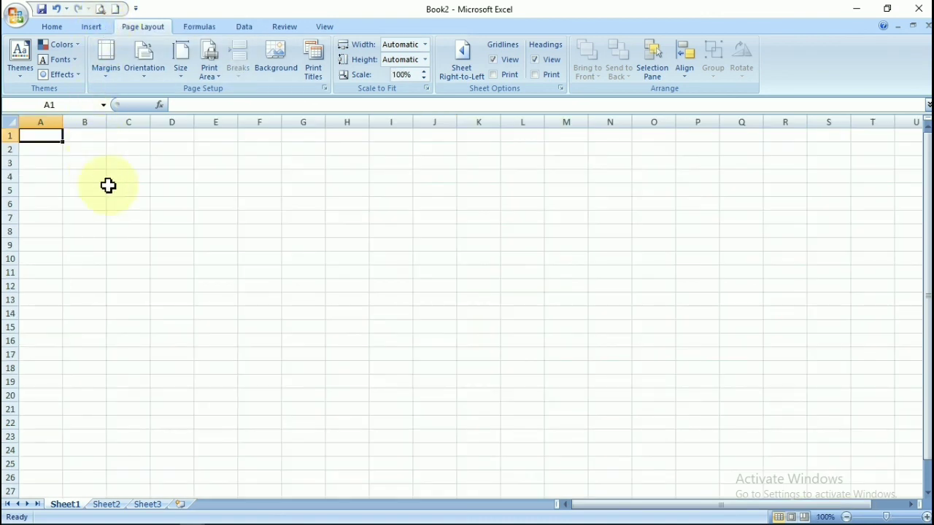
{"action": "mouse_move", "coordinate": [333, 515]}
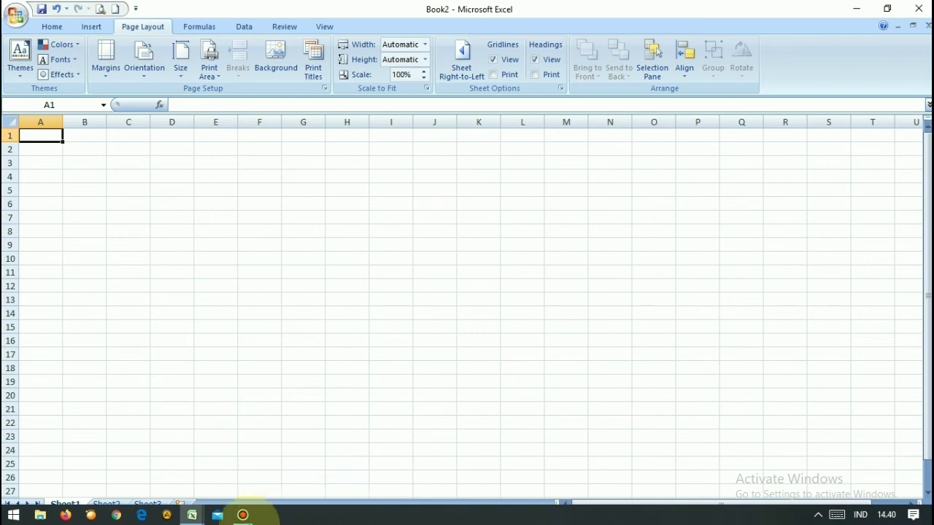
{"action": "left_click", "coordinate": [192, 518]}
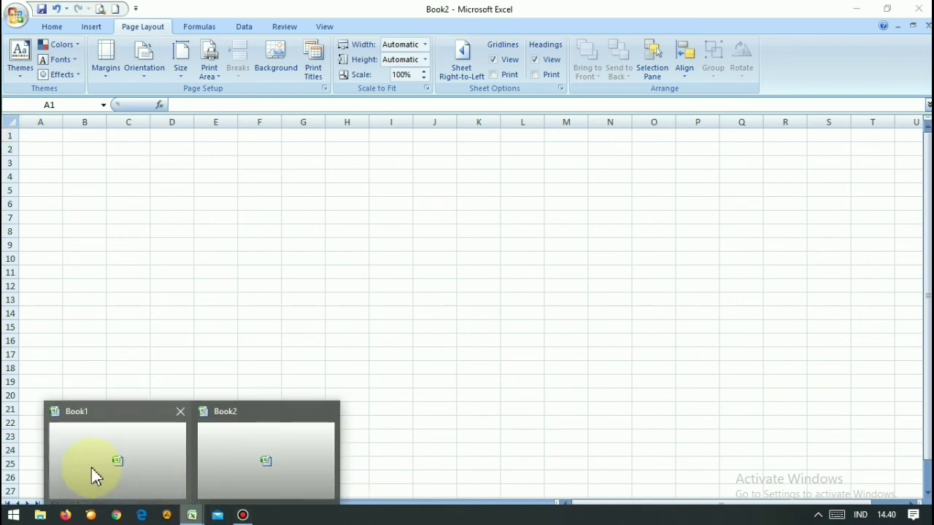
{"action": "left_click", "coordinate": [149, 461]}
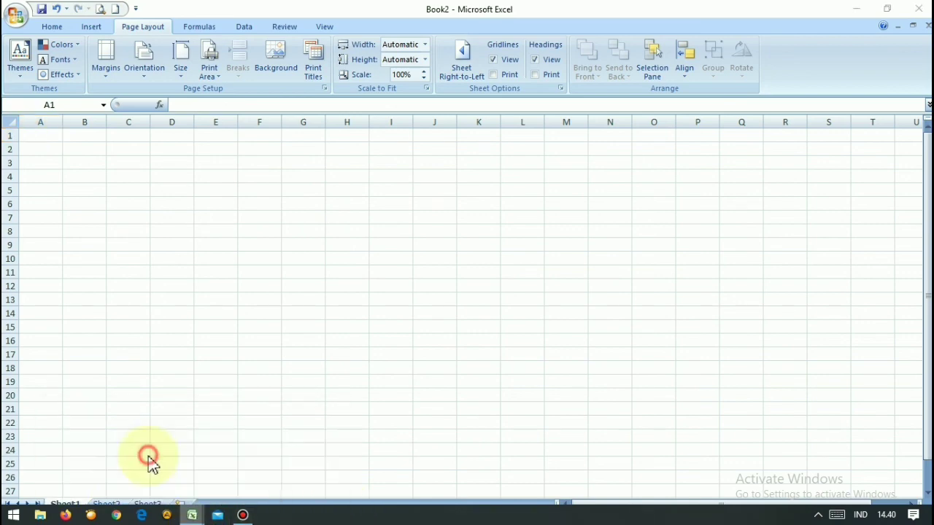
Add the Quick Print and Open commands to the Quick Access Toolbar.
{"action": "left_click", "coordinate": [137, 9]}
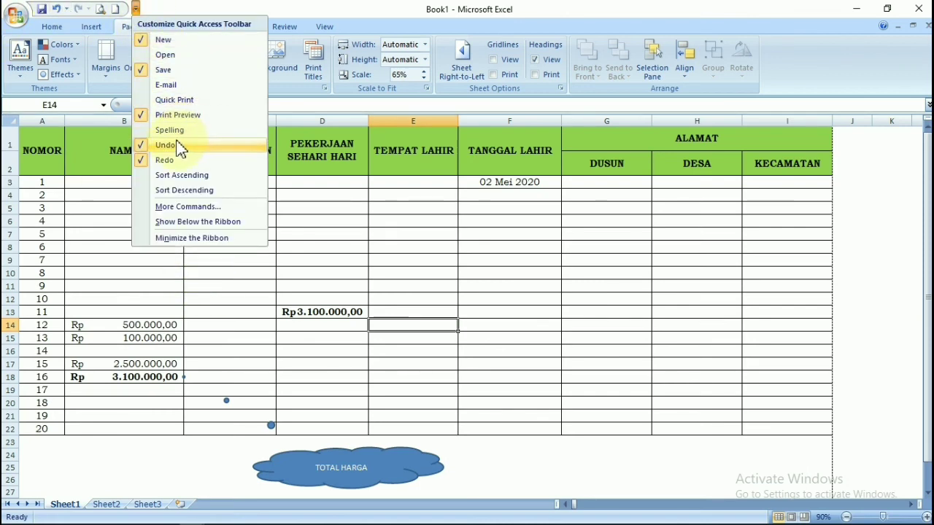
{"action": "left_click", "coordinate": [172, 101]}
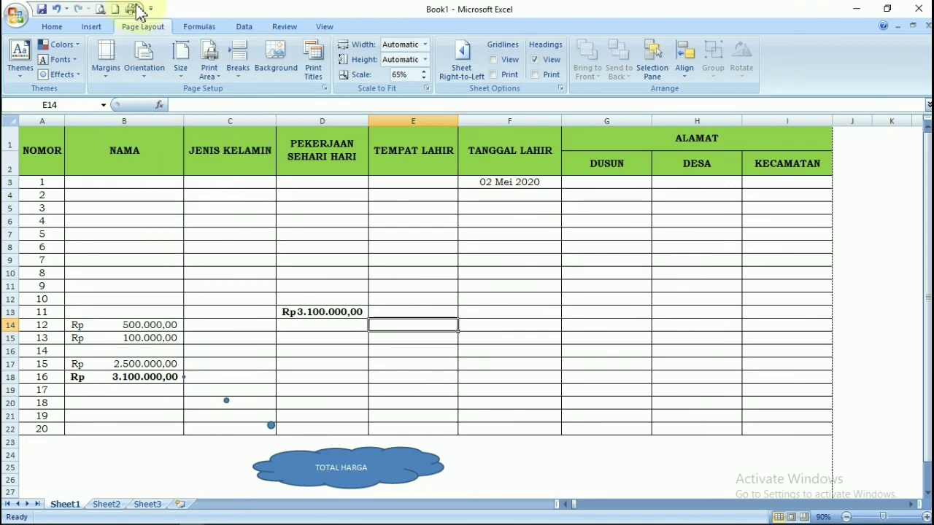
{"action": "left_click", "coordinate": [152, 11]}
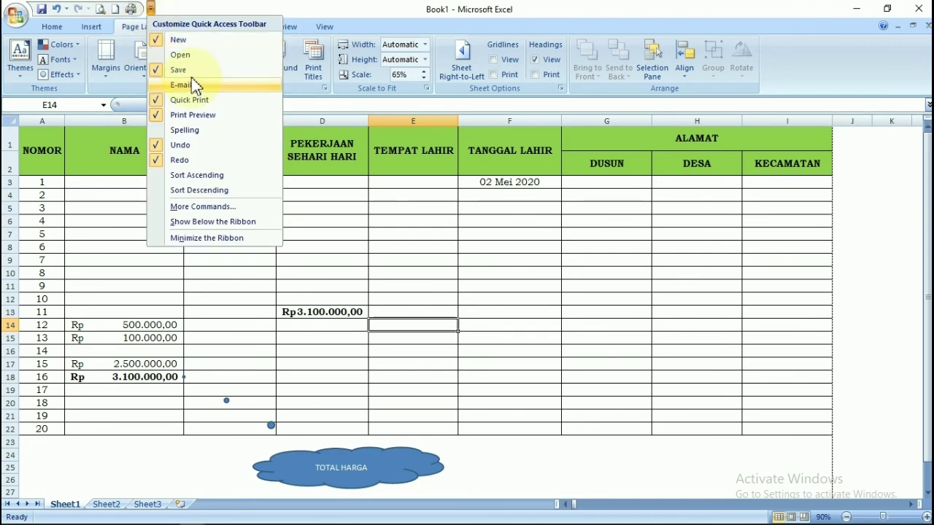
{"action": "left_click", "coordinate": [192, 57]}
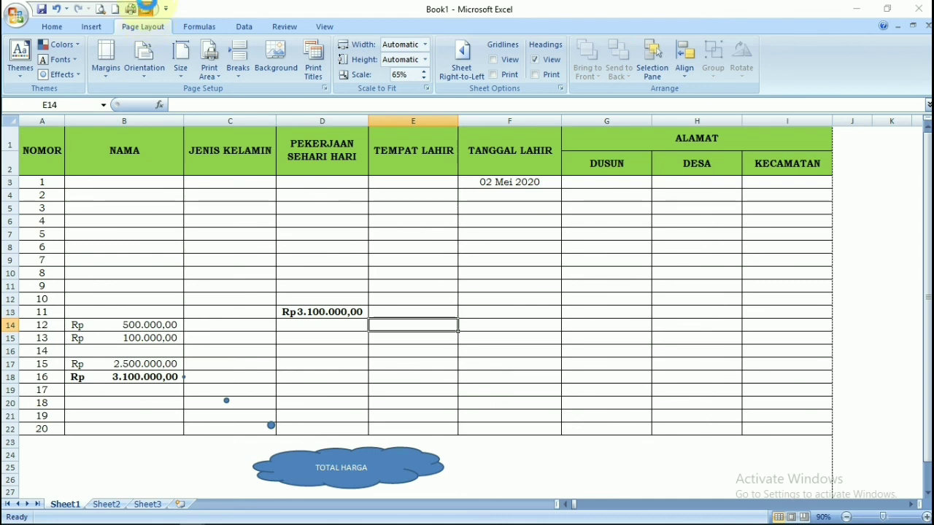
View the Open dialog's Documents folder with the newly added command and dismiss it without opening a file.
{"action": "left_click", "coordinate": [146, 8]}
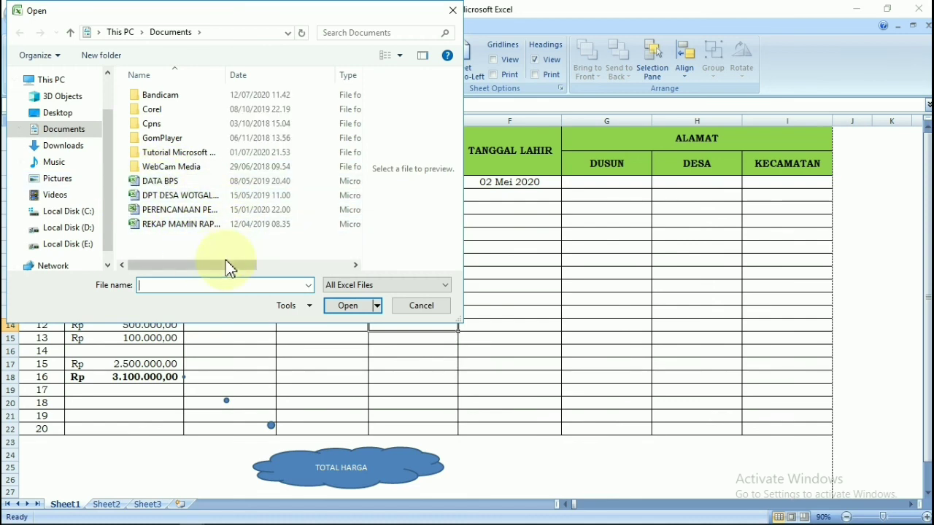
{"action": "left_click", "coordinate": [431, 307]}
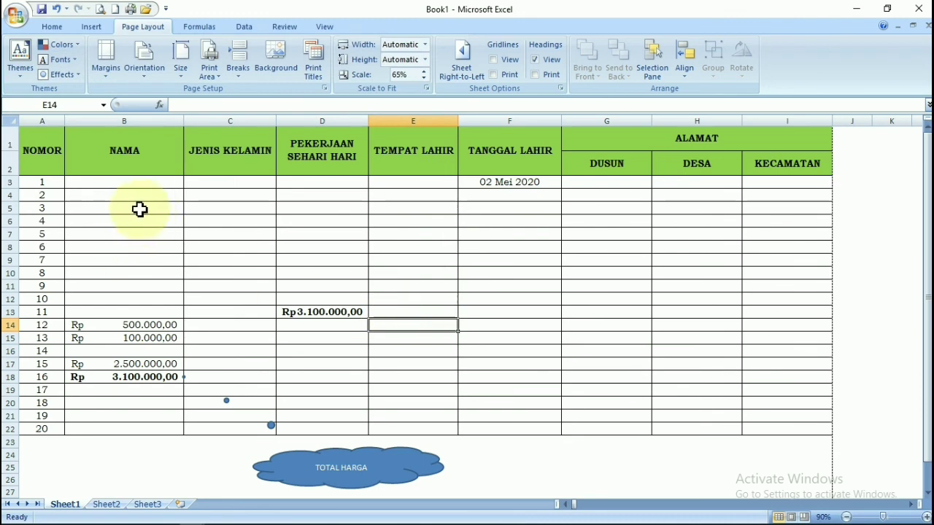
{"action": "left_click", "coordinate": [214, 246]}
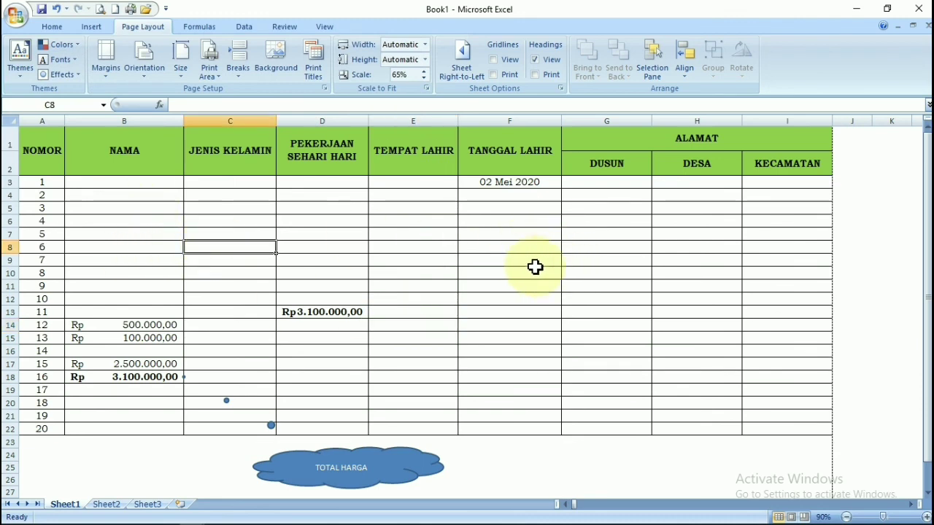
Start saving the workbook and create a folder named TUTORIAL EXCEL in Documents.
{"action": "left_click", "coordinate": [42, 10]}
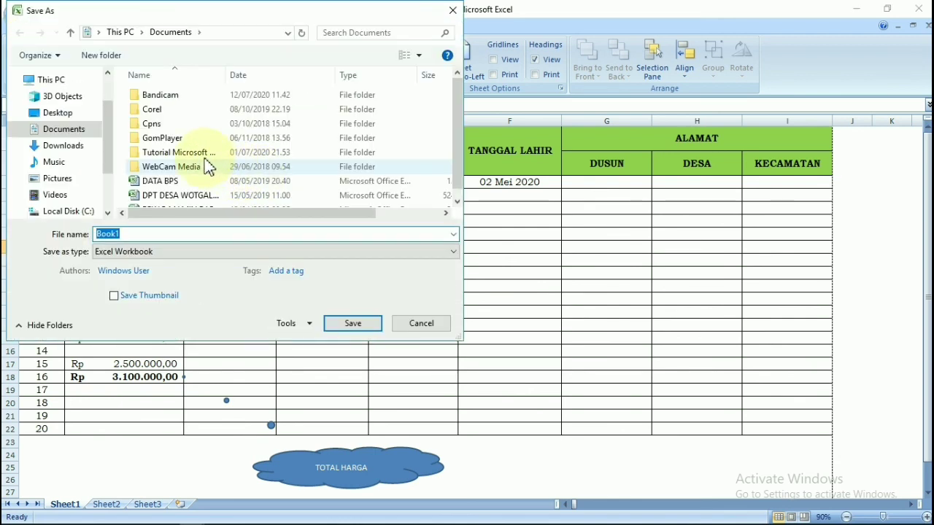
{"action": "scroll", "coordinate": [208, 167], "scroll_direction": "down", "scroll_amount": 1}
{"action": "scroll", "coordinate": [207, 165], "scroll_direction": "up", "scroll_amount": 1}
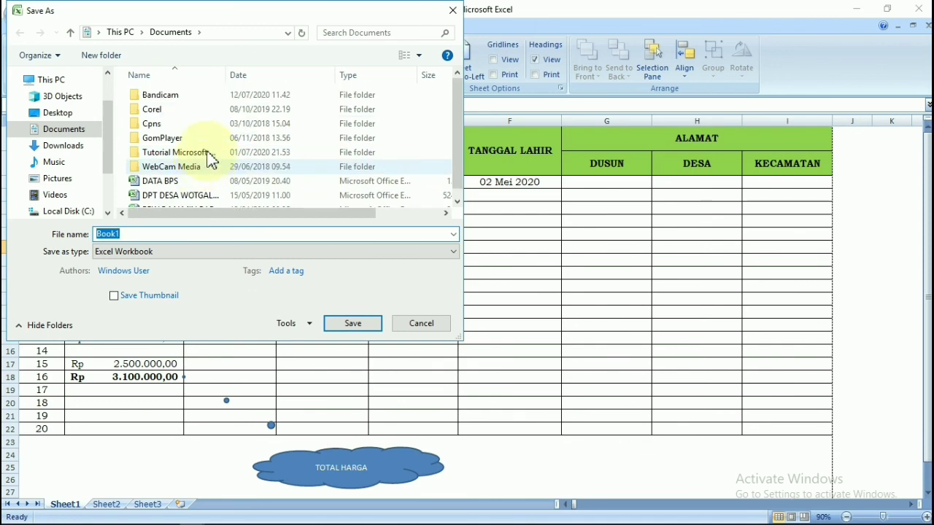
{"action": "left_click", "coordinate": [111, 56]}
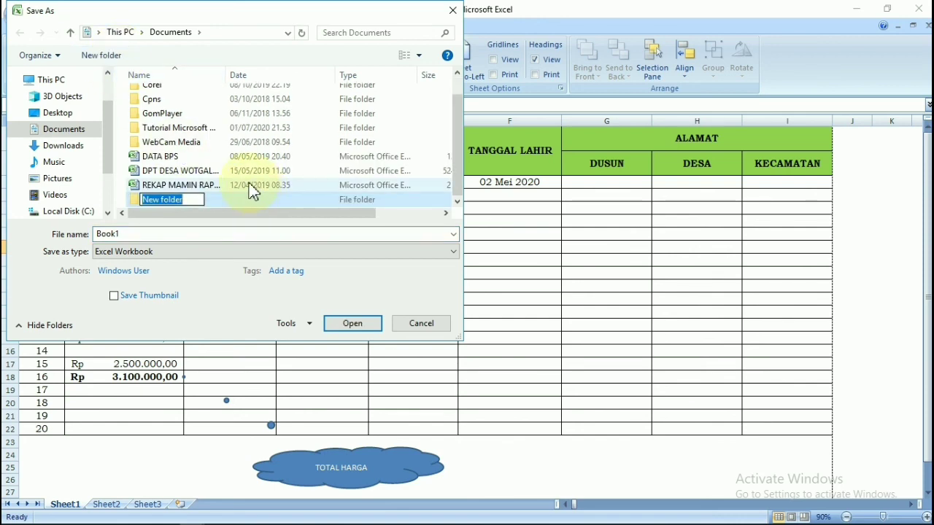
{"action": "type", "text": "TUTORIAL EXCEL"}
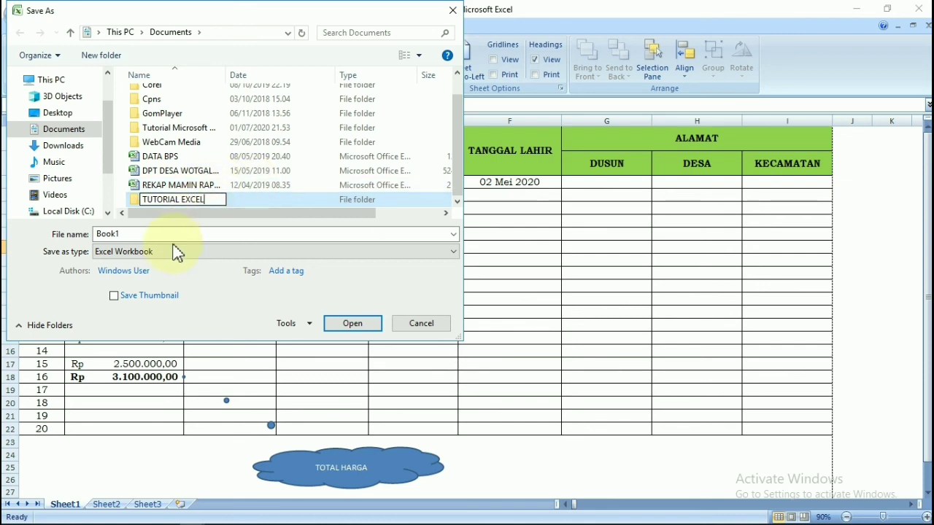
{"action": "left_click", "coordinate": [364, 328]}
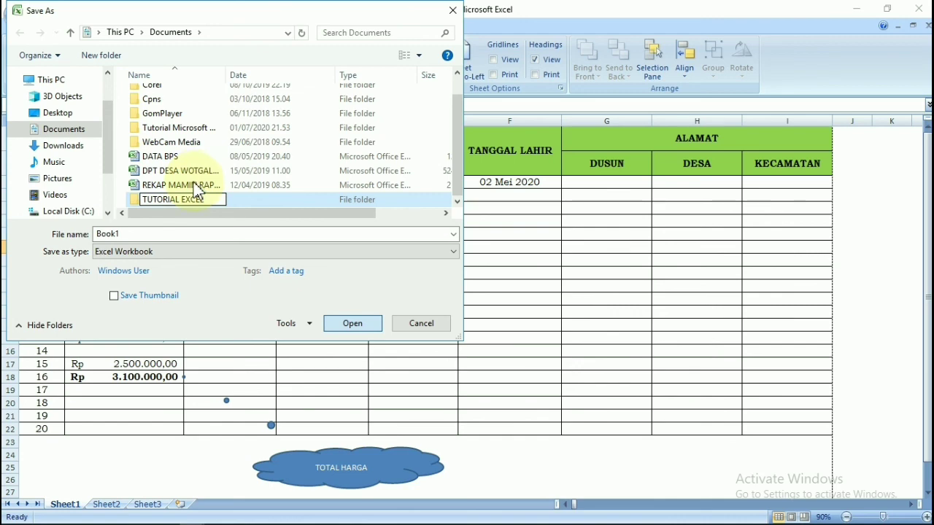
{"action": "left_click", "coordinate": [275, 188]}
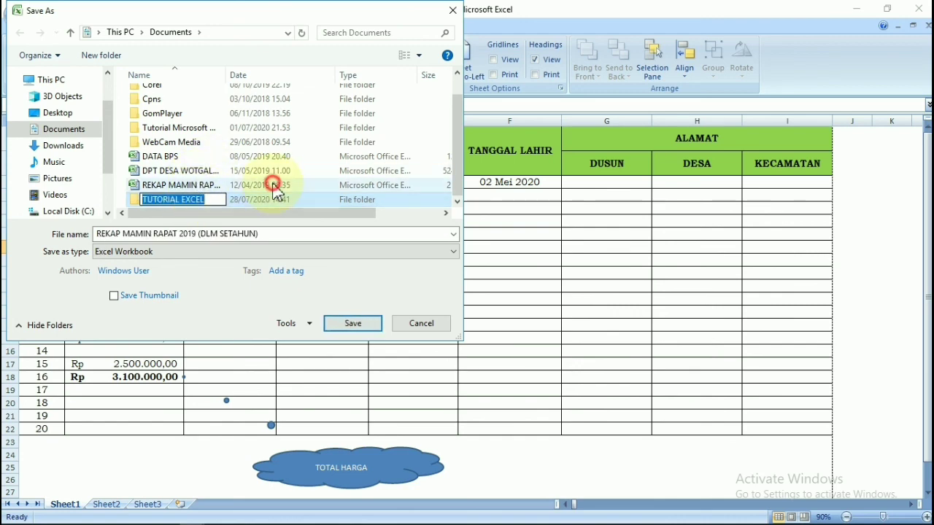
Open the new TUTORIAL EXCEL folder as the save location and name the workbook COBA TUTORIAL.
{"action": "left_click", "coordinate": [203, 201]}
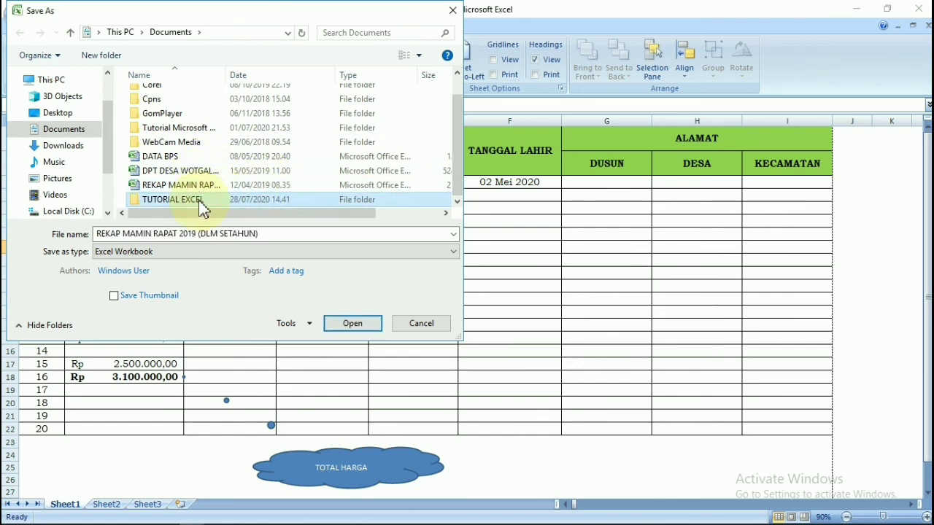
{"action": "double_click", "coordinate": [200, 201]}
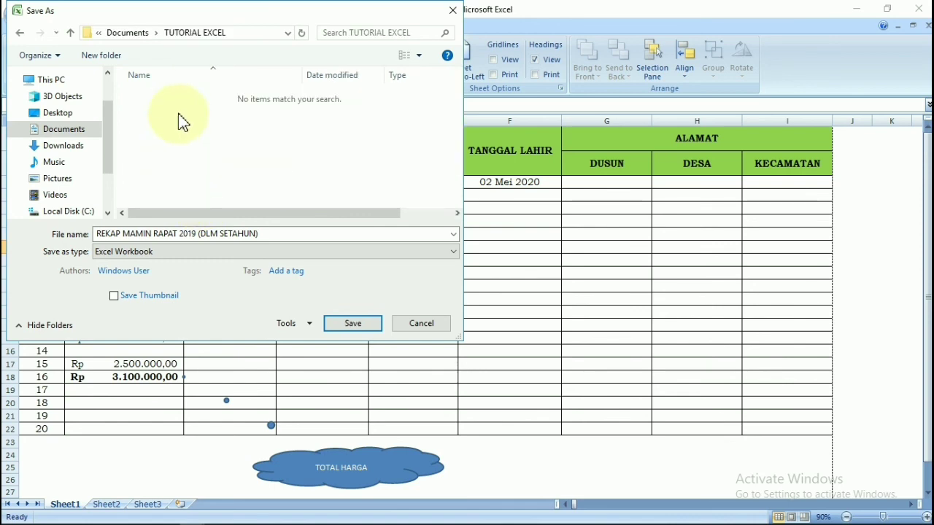
{"action": "left_click", "coordinate": [255, 234]}
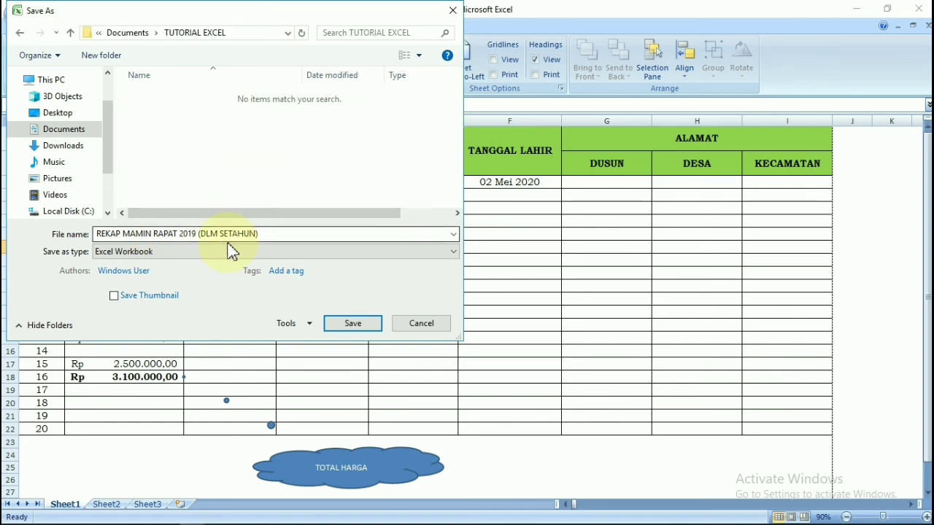
{"action": "double_click", "coordinate": [270, 234]}
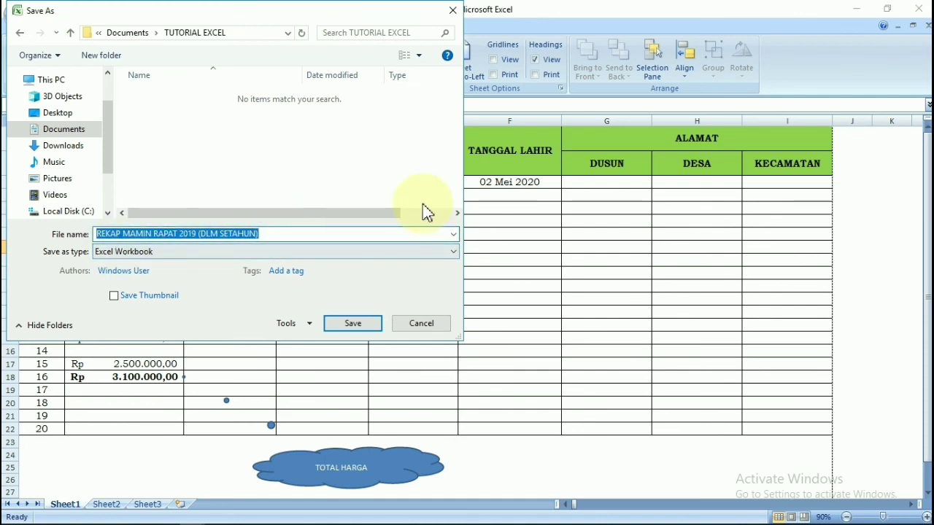
{"action": "type", "text": "COBA TUTORIAL"}
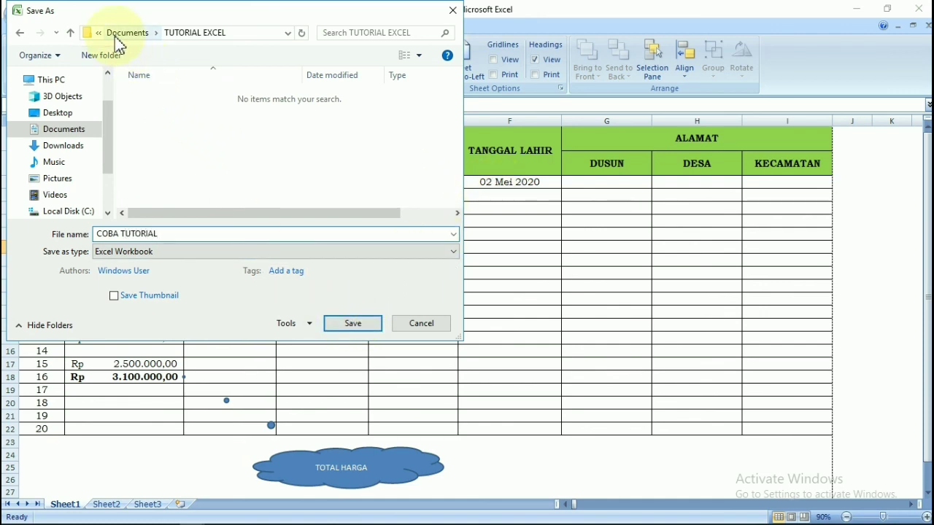
Check the full path of the destination folder and save the workbook there as an Excel Workbook.
{"action": "left_click", "coordinate": [284, 37]}
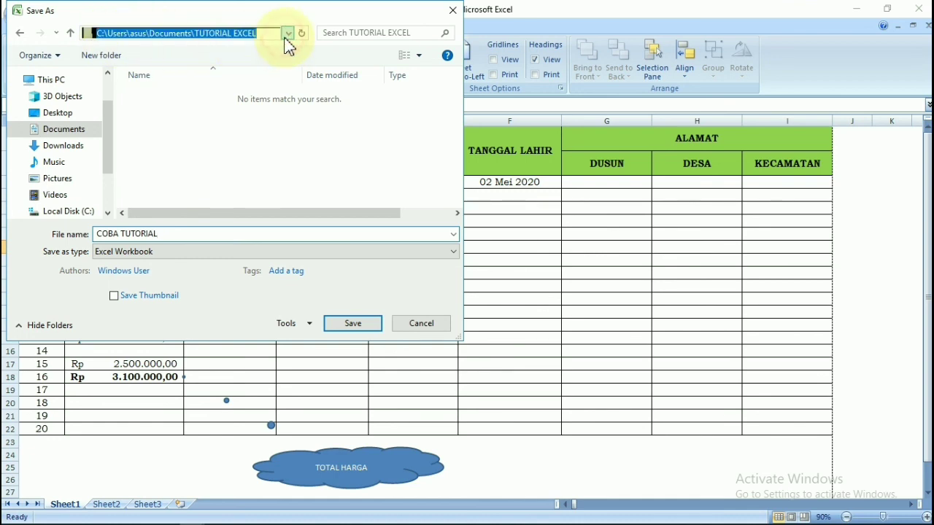
{"action": "left_click", "coordinate": [286, 38]}
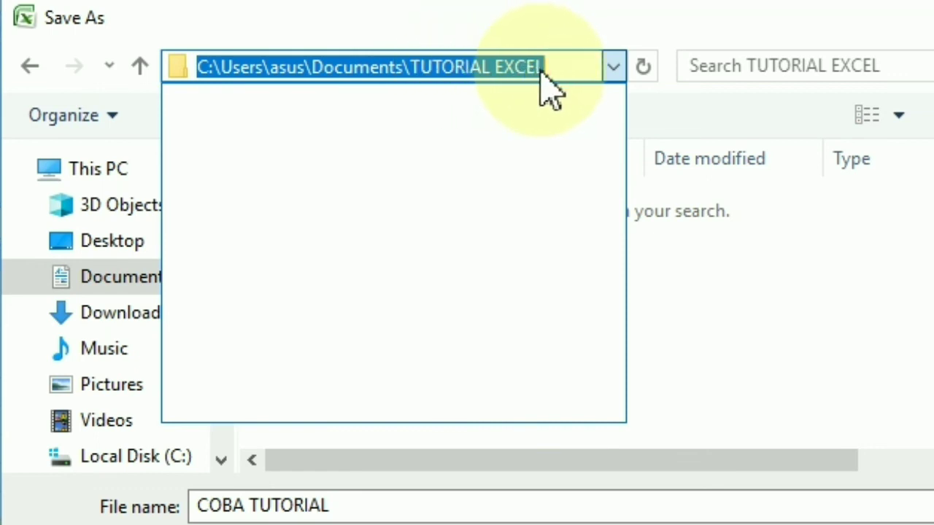
{"action": "left_click", "coordinate": [361, 504]}
{"action": "left_click", "coordinate": [361, 506]}
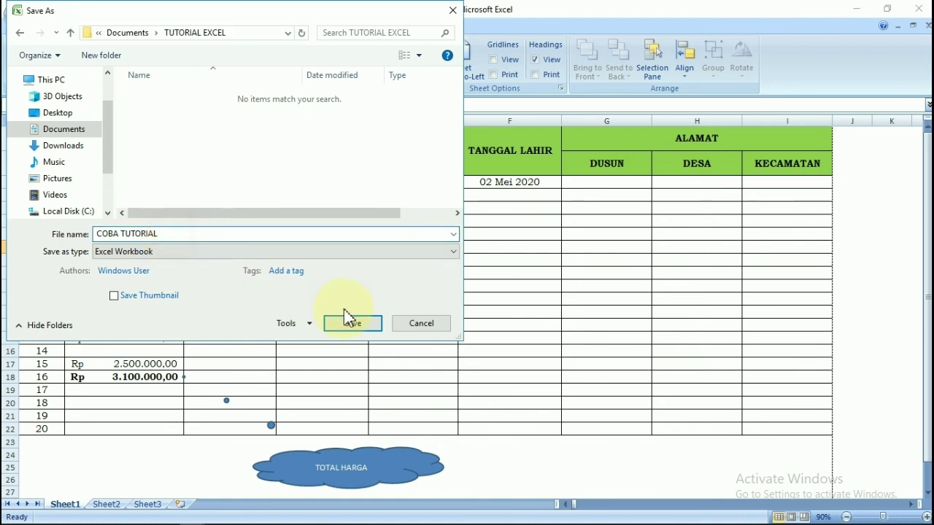
{"action": "left_click", "coordinate": [372, 326]}
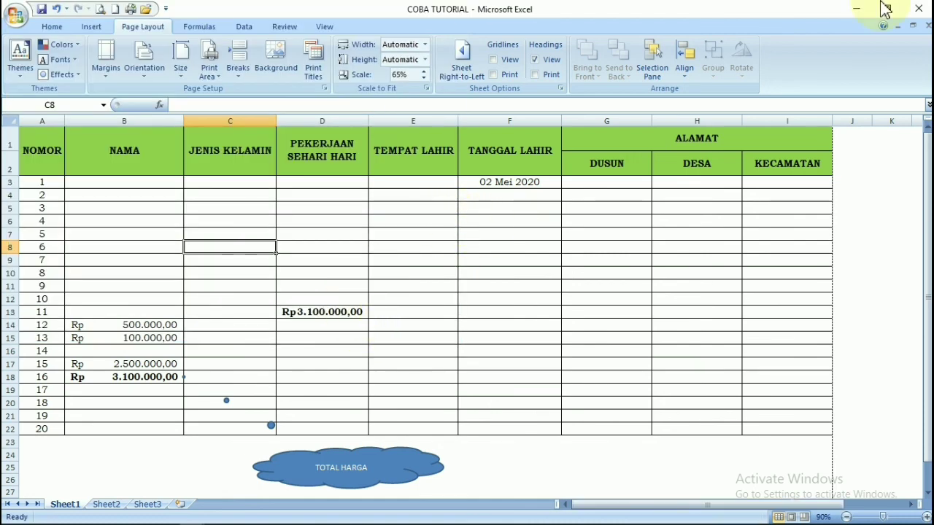
Close the open Excel windows and switch to File Explorer to open the TUTORIAL EXCEL folder in Documents.
{"action": "left_click", "coordinate": [922, 13]}
{"action": "left_click", "coordinate": [923, 13]}
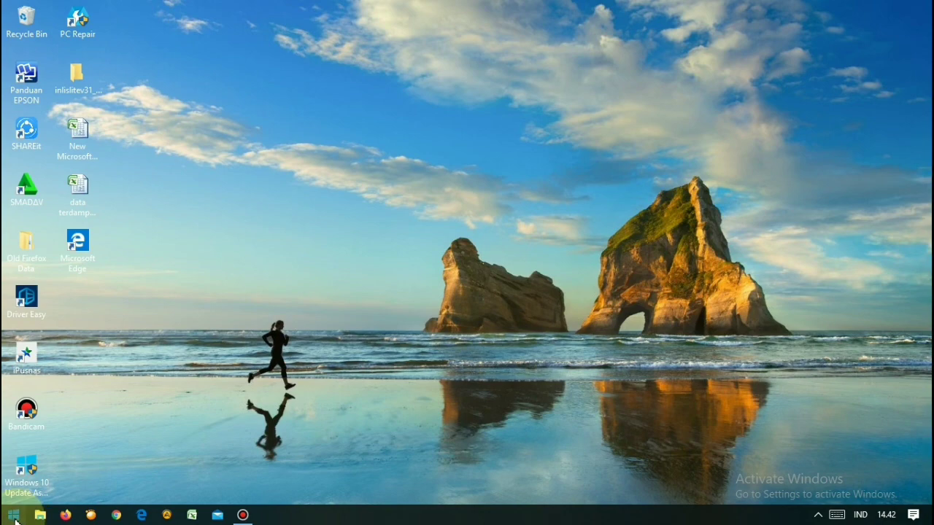
{"action": "left_click", "coordinate": [14, 515]}
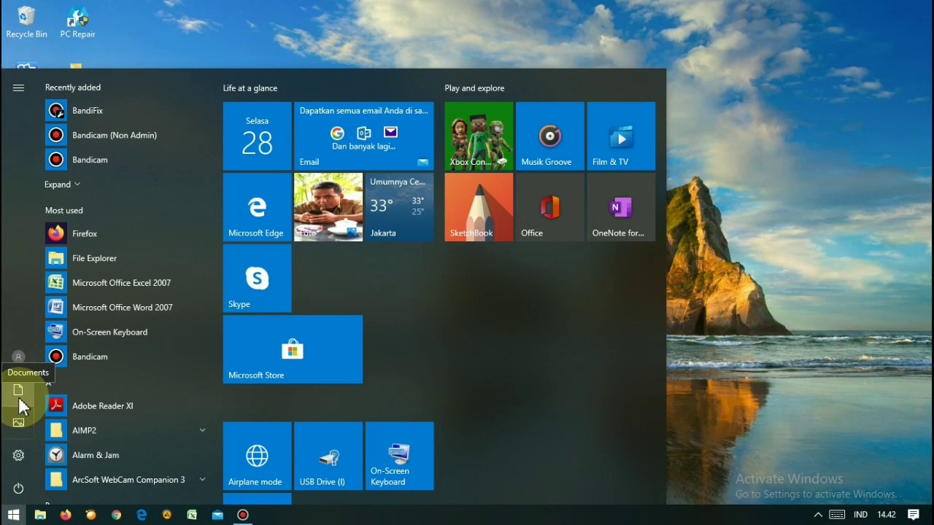
{"action": "left_click", "coordinate": [19, 394]}
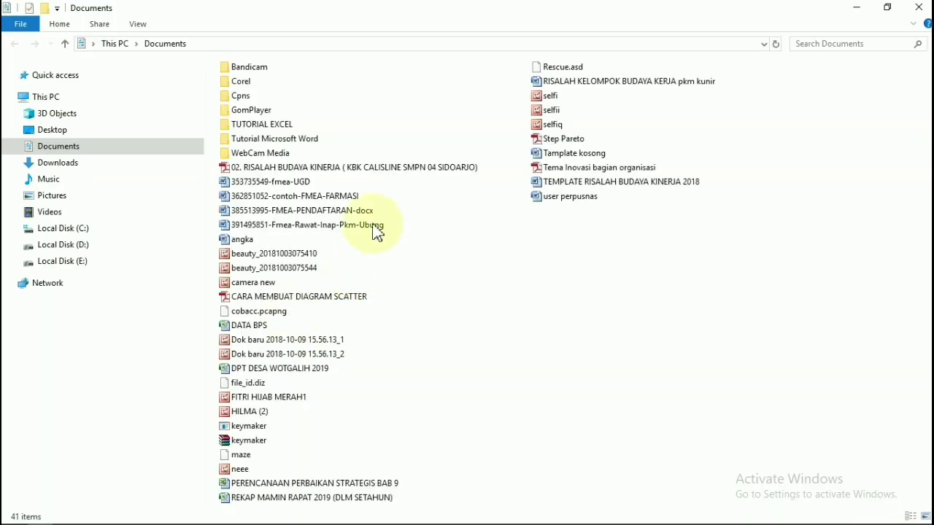
{"action": "double_click", "coordinate": [265, 126]}
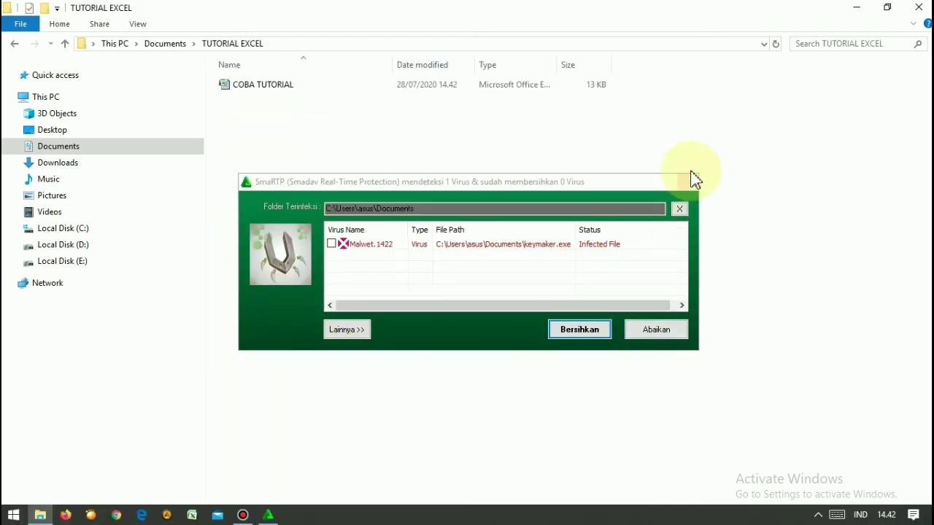
Dismiss the Smadav virus alert and its free-version notice without cleaning the detected file.
{"action": "left_click", "coordinate": [680, 209]}
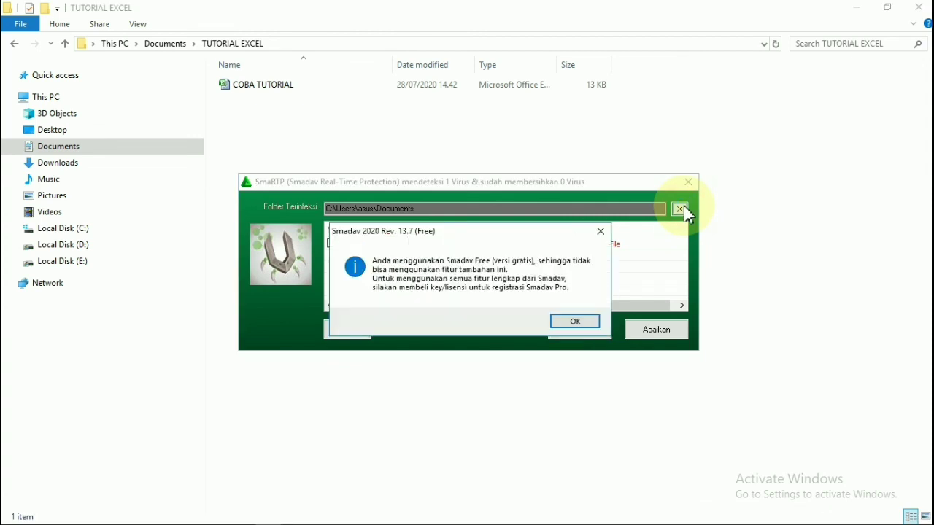
{"action": "left_click", "coordinate": [580, 322]}
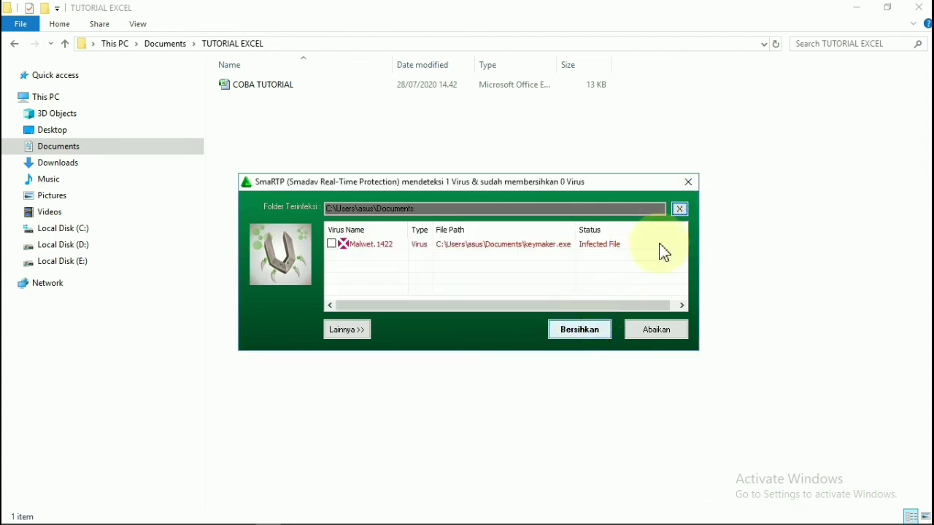
{"action": "left_click", "coordinate": [686, 182]}
Reopen the COBA TUTORIAL workbook in Excel and check the saved table on Sheet1.
{"action": "left_click", "coordinate": [257, 87]}
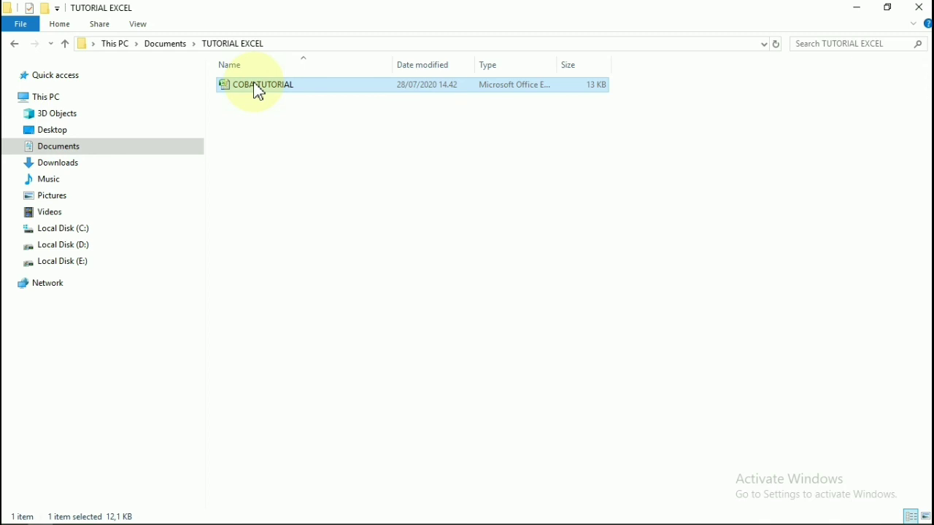
{"action": "left_click", "coordinate": [290, 88]}
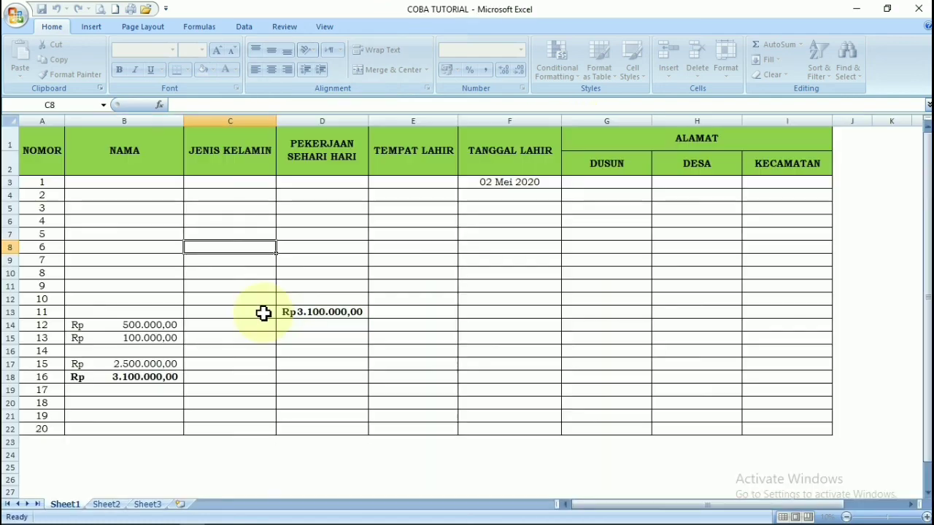
{"action": "left_click", "coordinate": [263, 310]}
{"action": "left_click", "coordinate": [304, 248]}
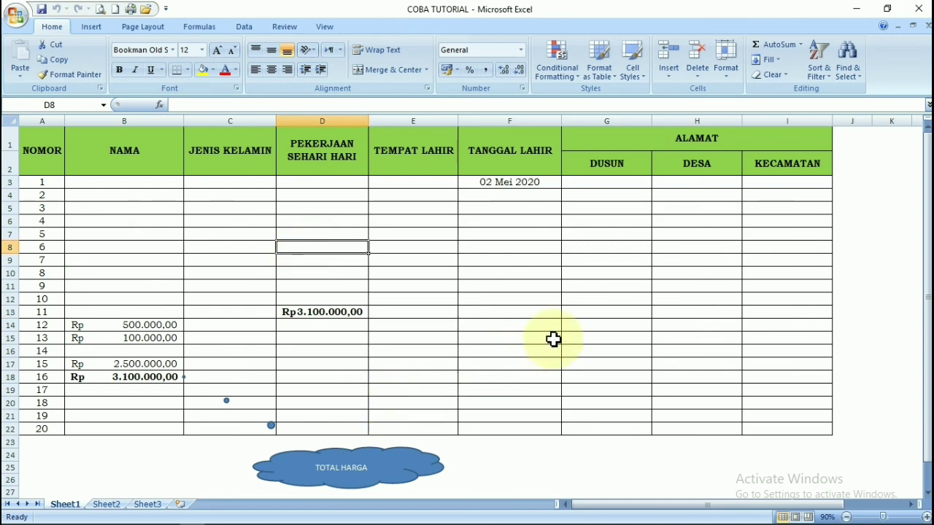
{"action": "left_click", "coordinate": [552, 339]}
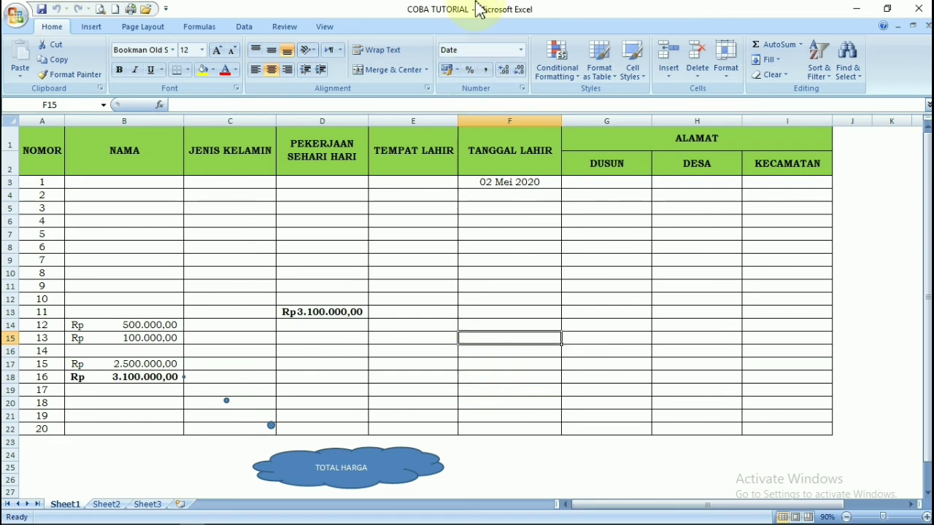
Close the COBA TUTORIAL workbook and the TUTORIAL EXCEL folder window to return to the desktop.
{"action": "mouse_move", "coordinate": [480, 7]}
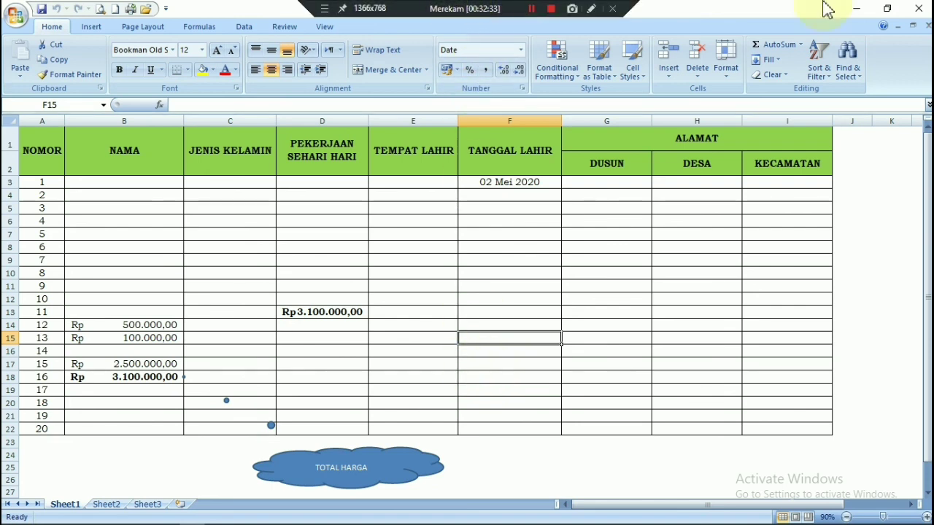
{"action": "left_click", "coordinate": [917, 8]}
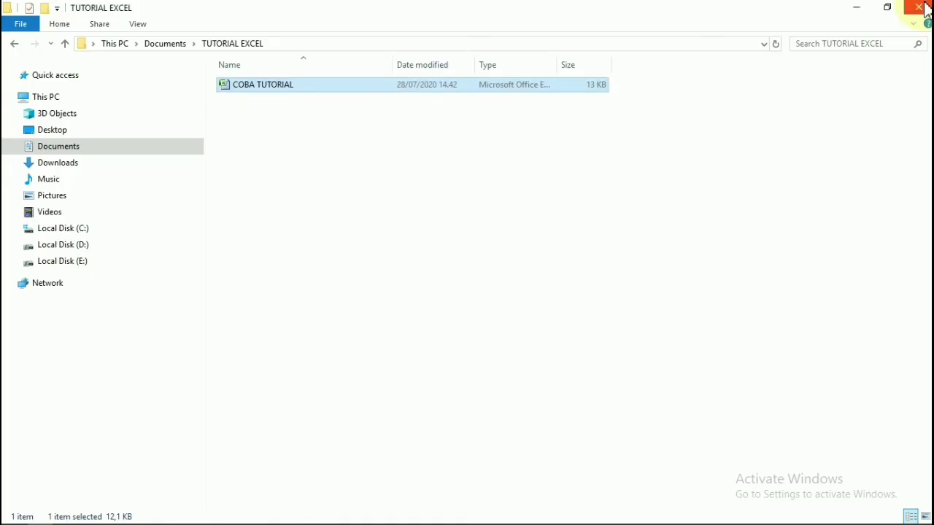
{"action": "left_click", "coordinate": [925, 8]}
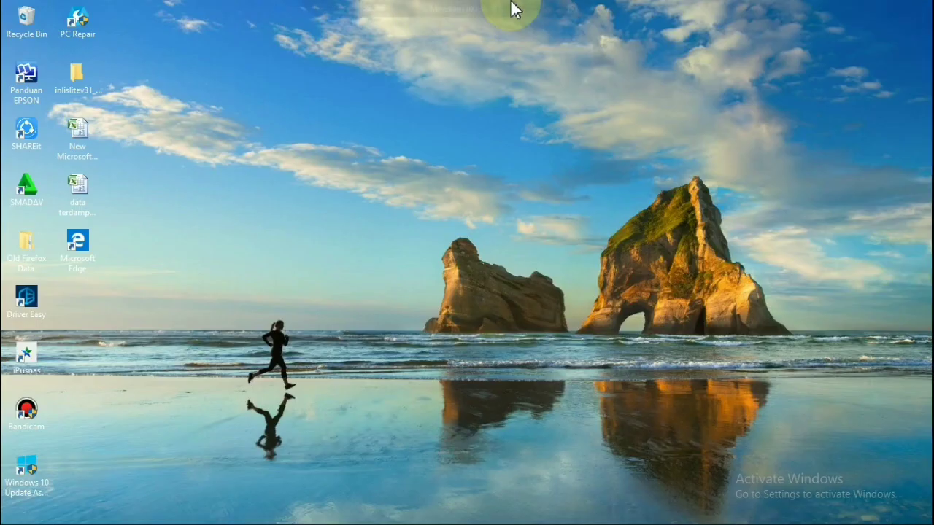
{"action": "mouse_move", "coordinate": [527, 9]}
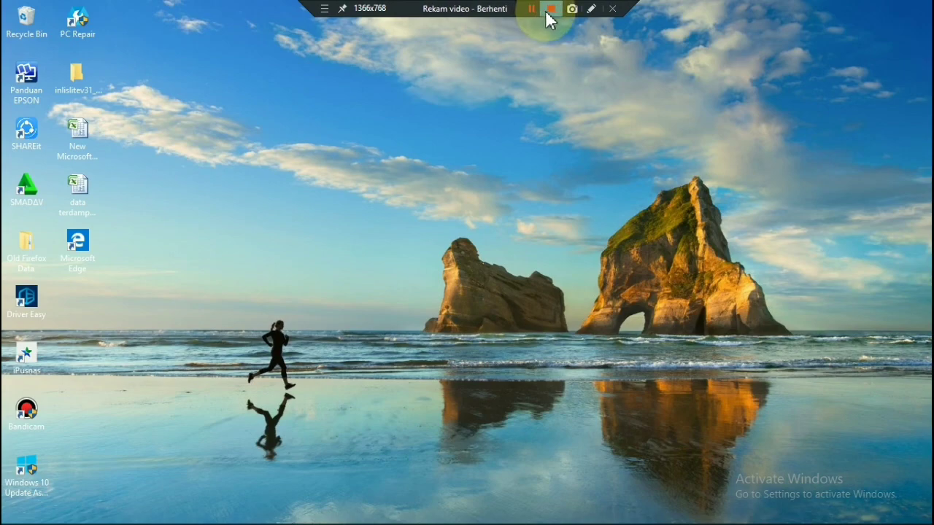